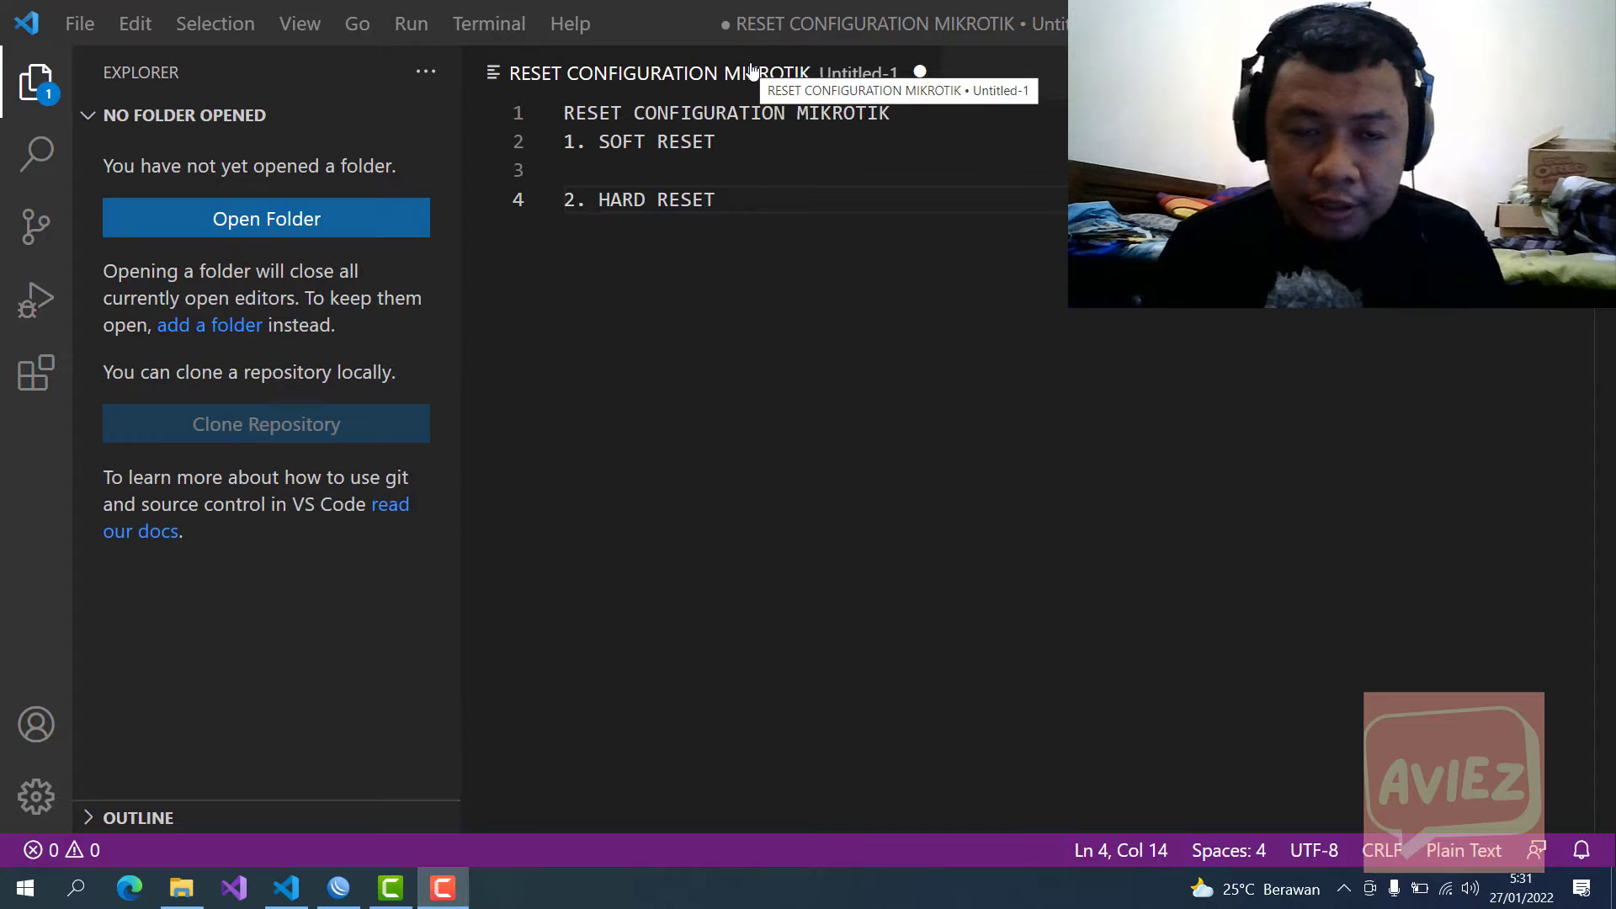
# Step: Under SOFT RESET, add the note '-login to mikrotik' with a reminder about the user and password
pyautogui.click(594, 166)
pyautogui.write('`')
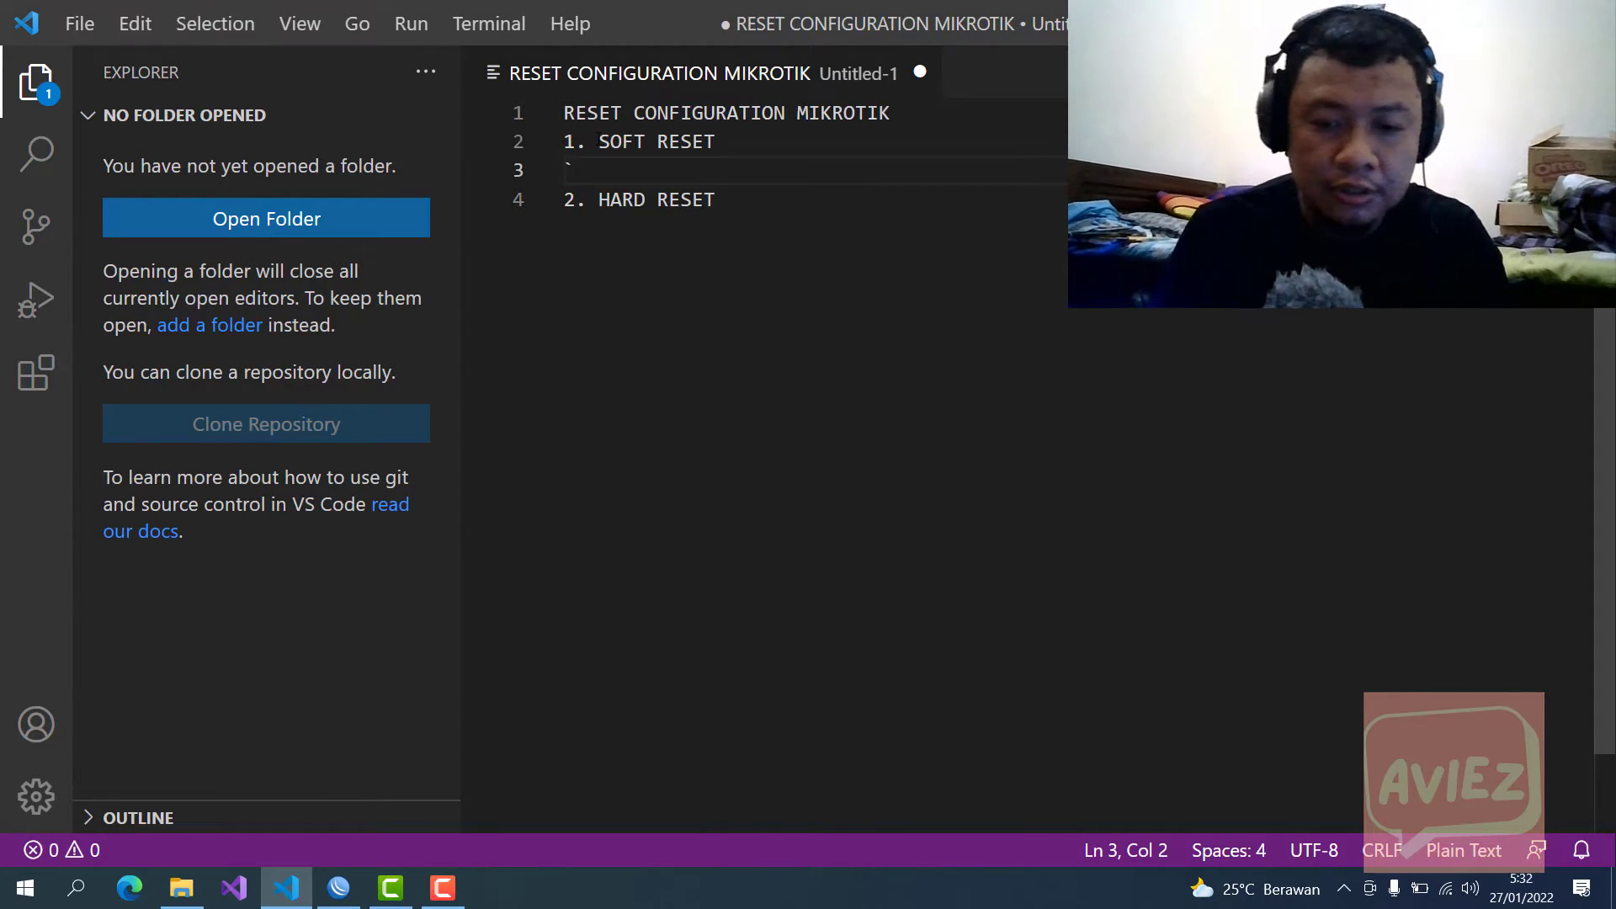
pyautogui.press('BackSpace')
pyautogui.press('Tab')
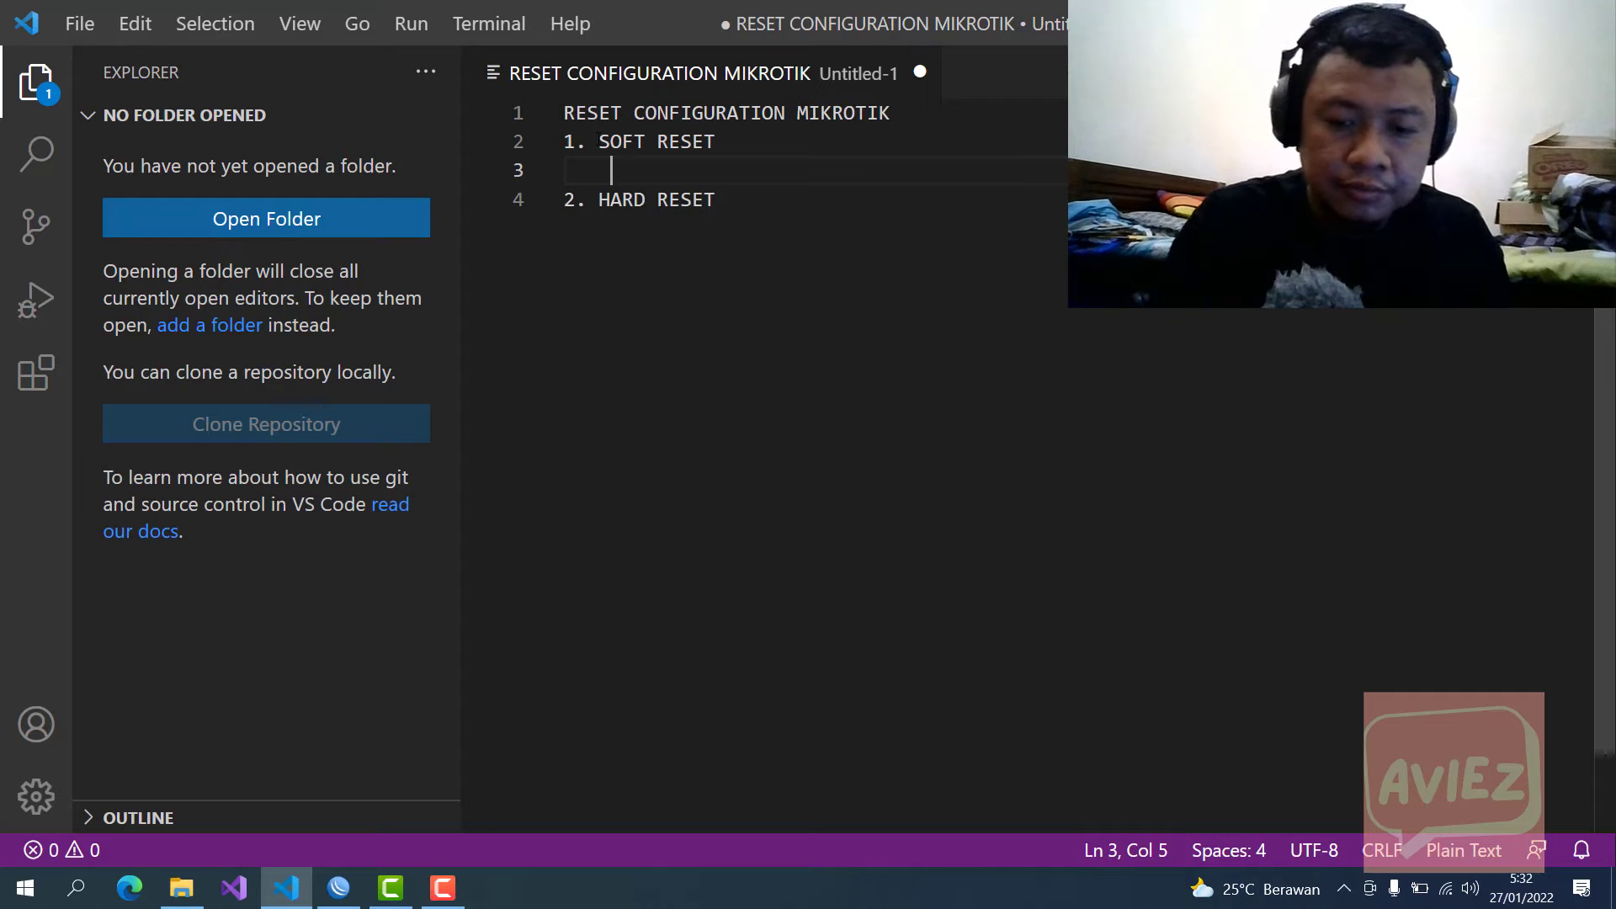
pyautogui.press('BackSpace')
pyautogui.write('-')
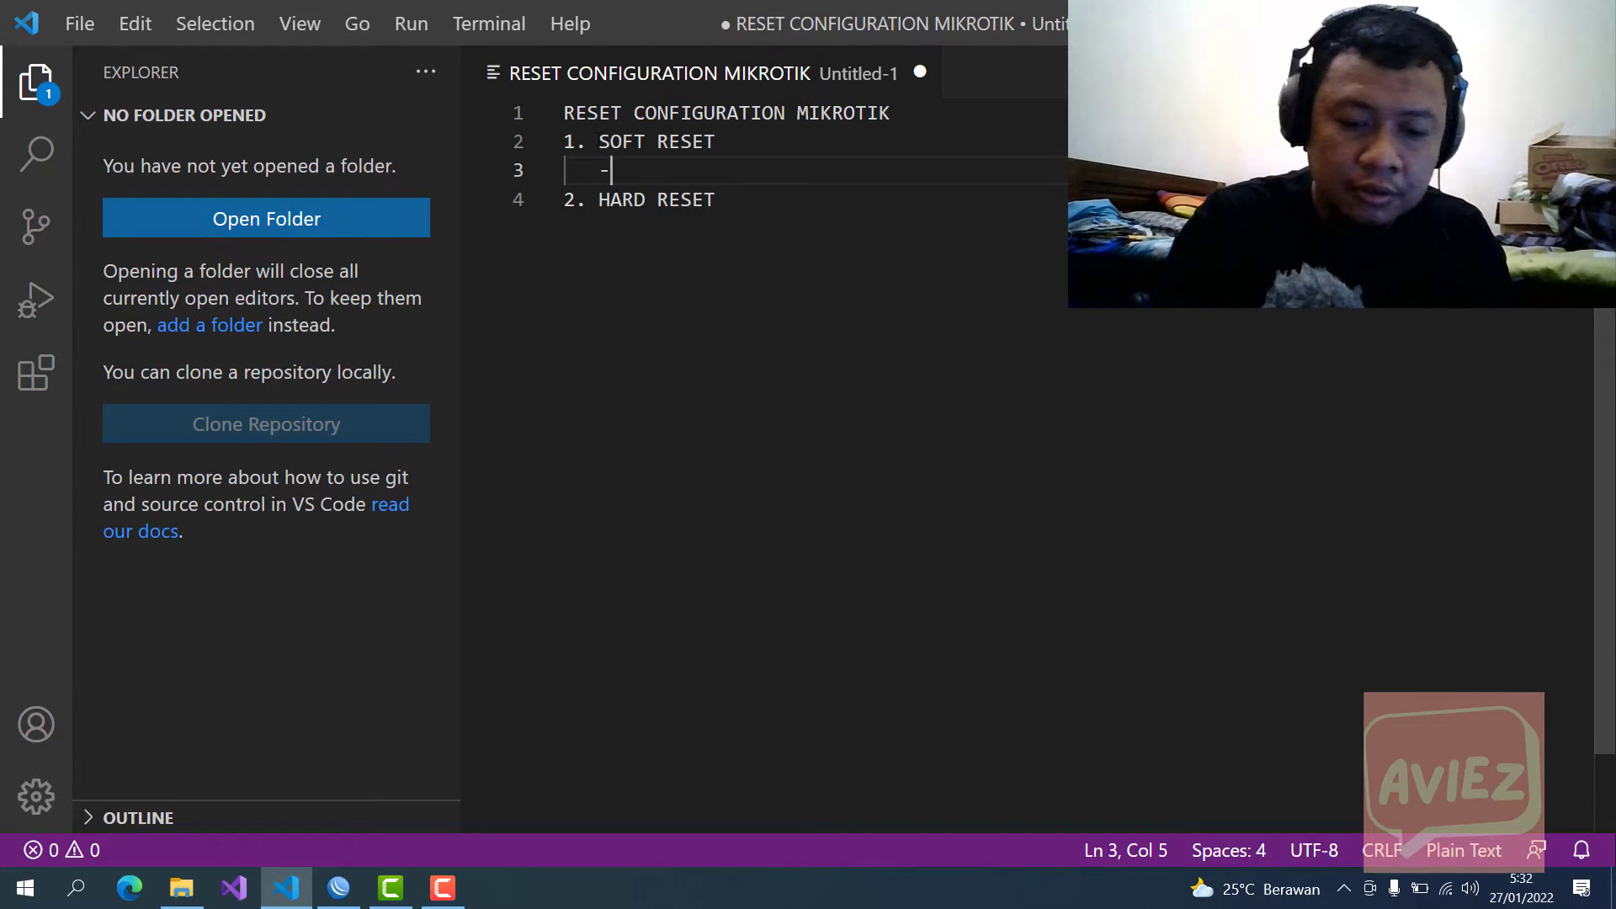
pyautogui.write('login to ')
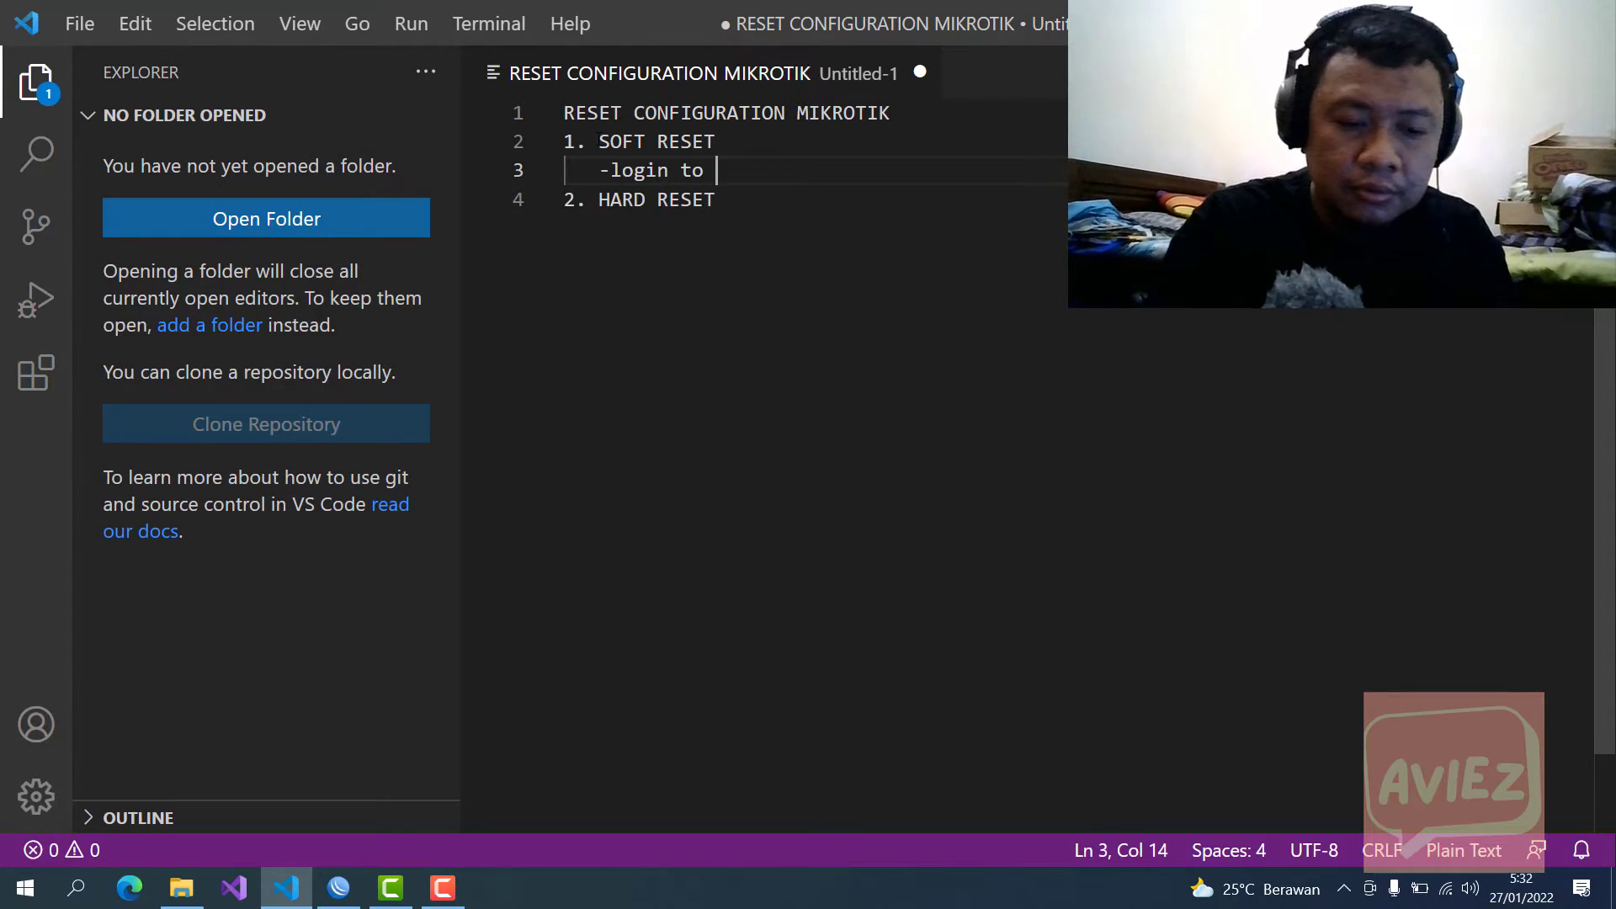
pyautogui.write('w===')
pyautogui.press('BackSpace')
pyautogui.press('BackSpace')
pyautogui.press('BackSpace')
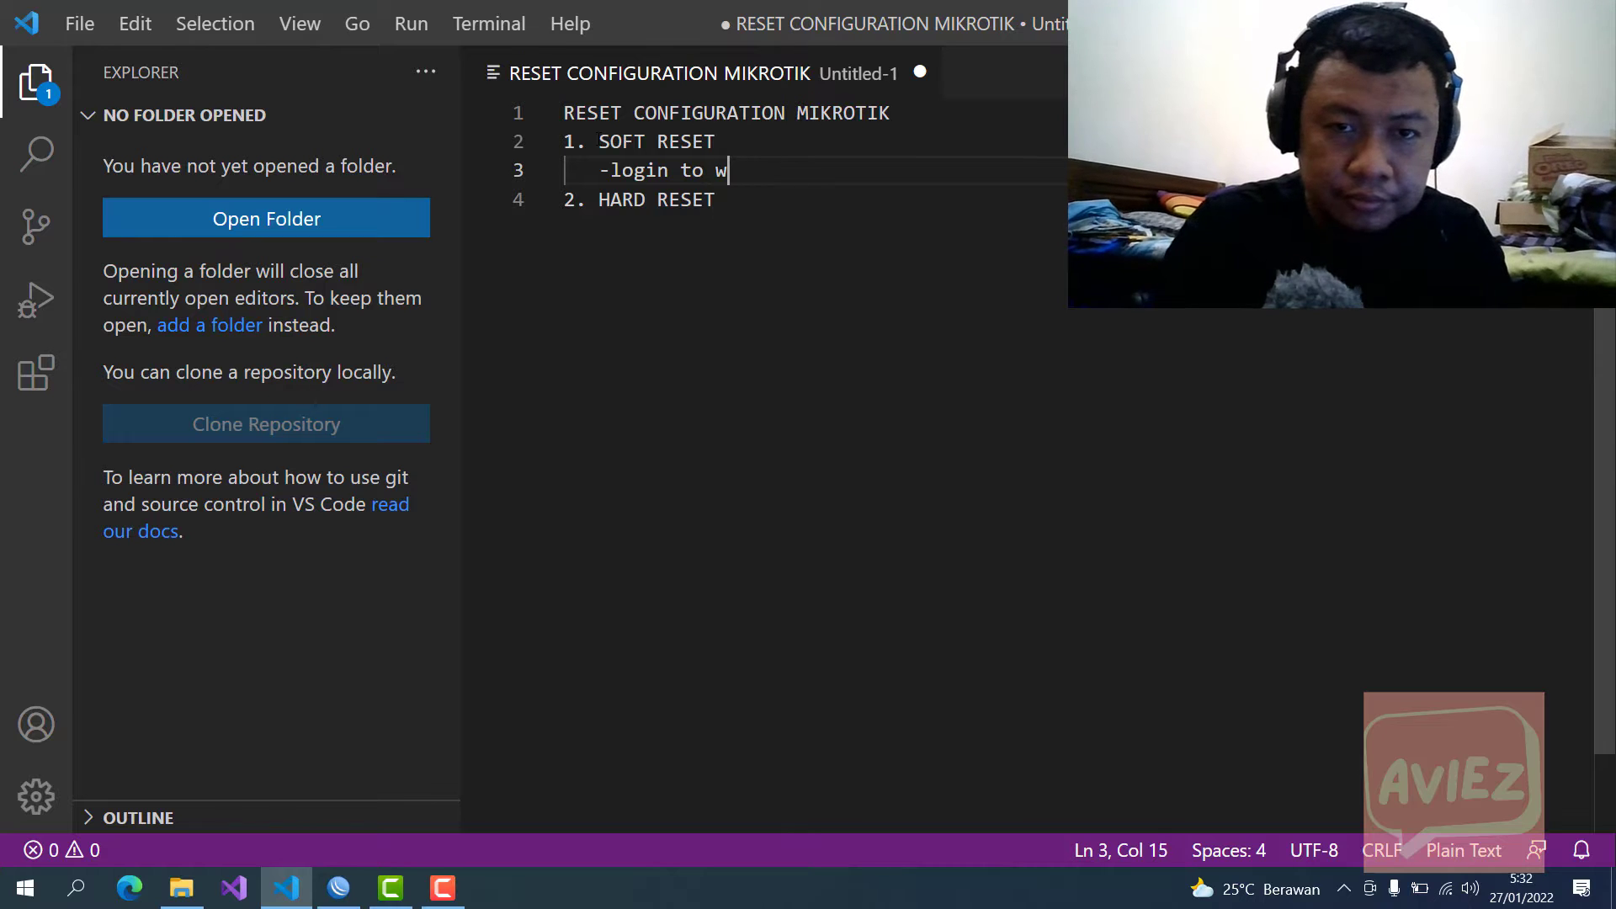
pyautogui.press('BackSpace')
pyautogui.write('mikrotik')
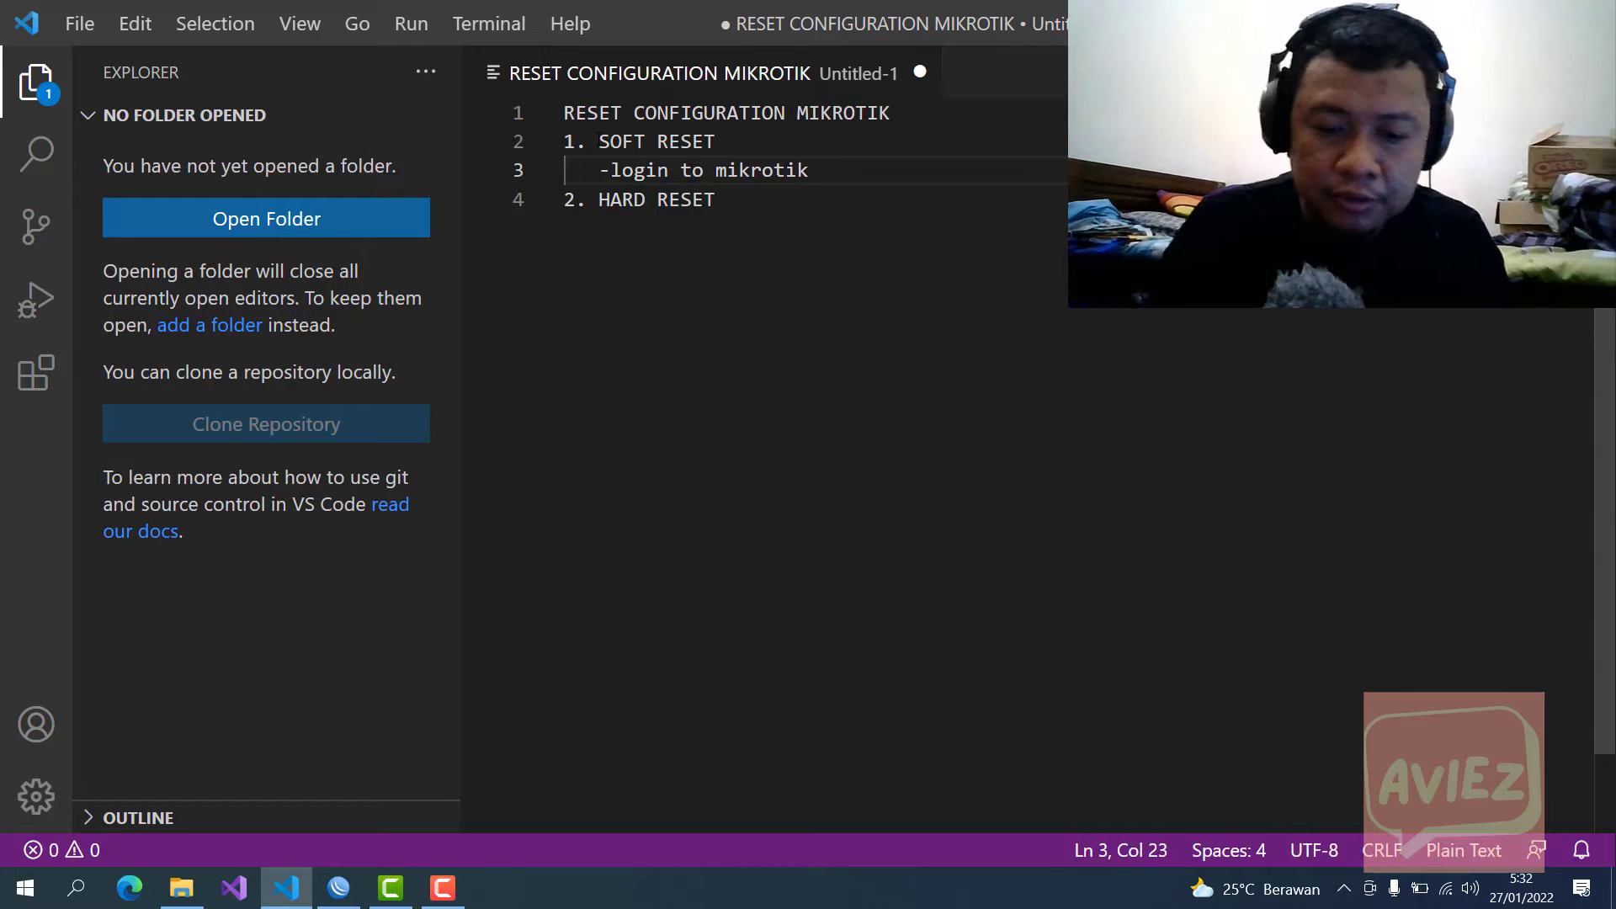
pyautogui.write(' (')
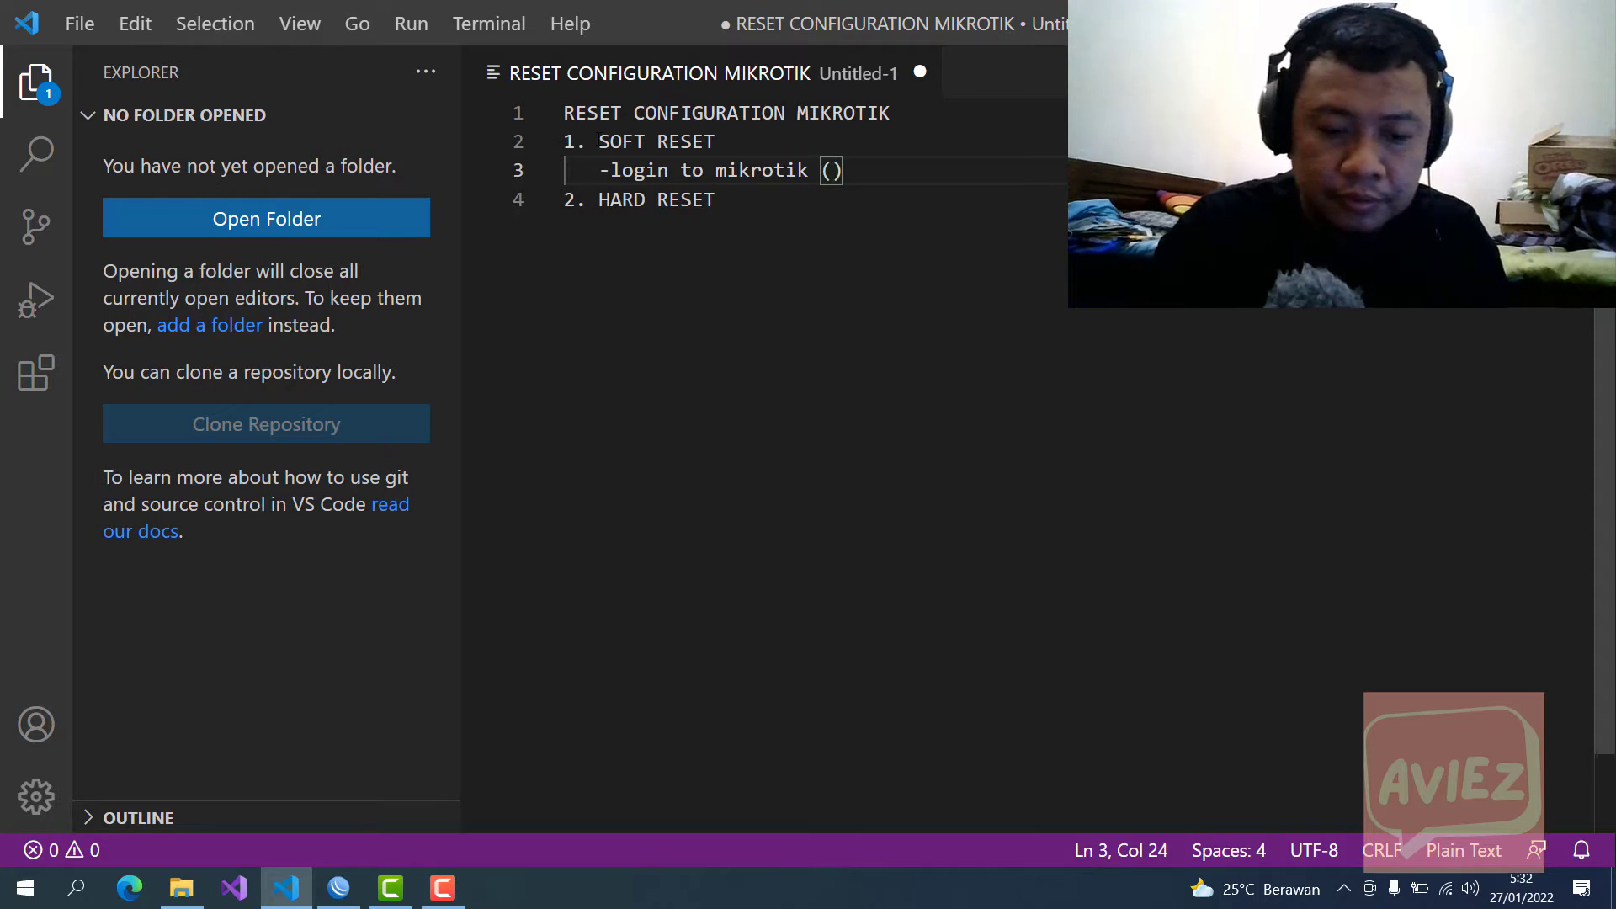
pyautogui.write('user pas')
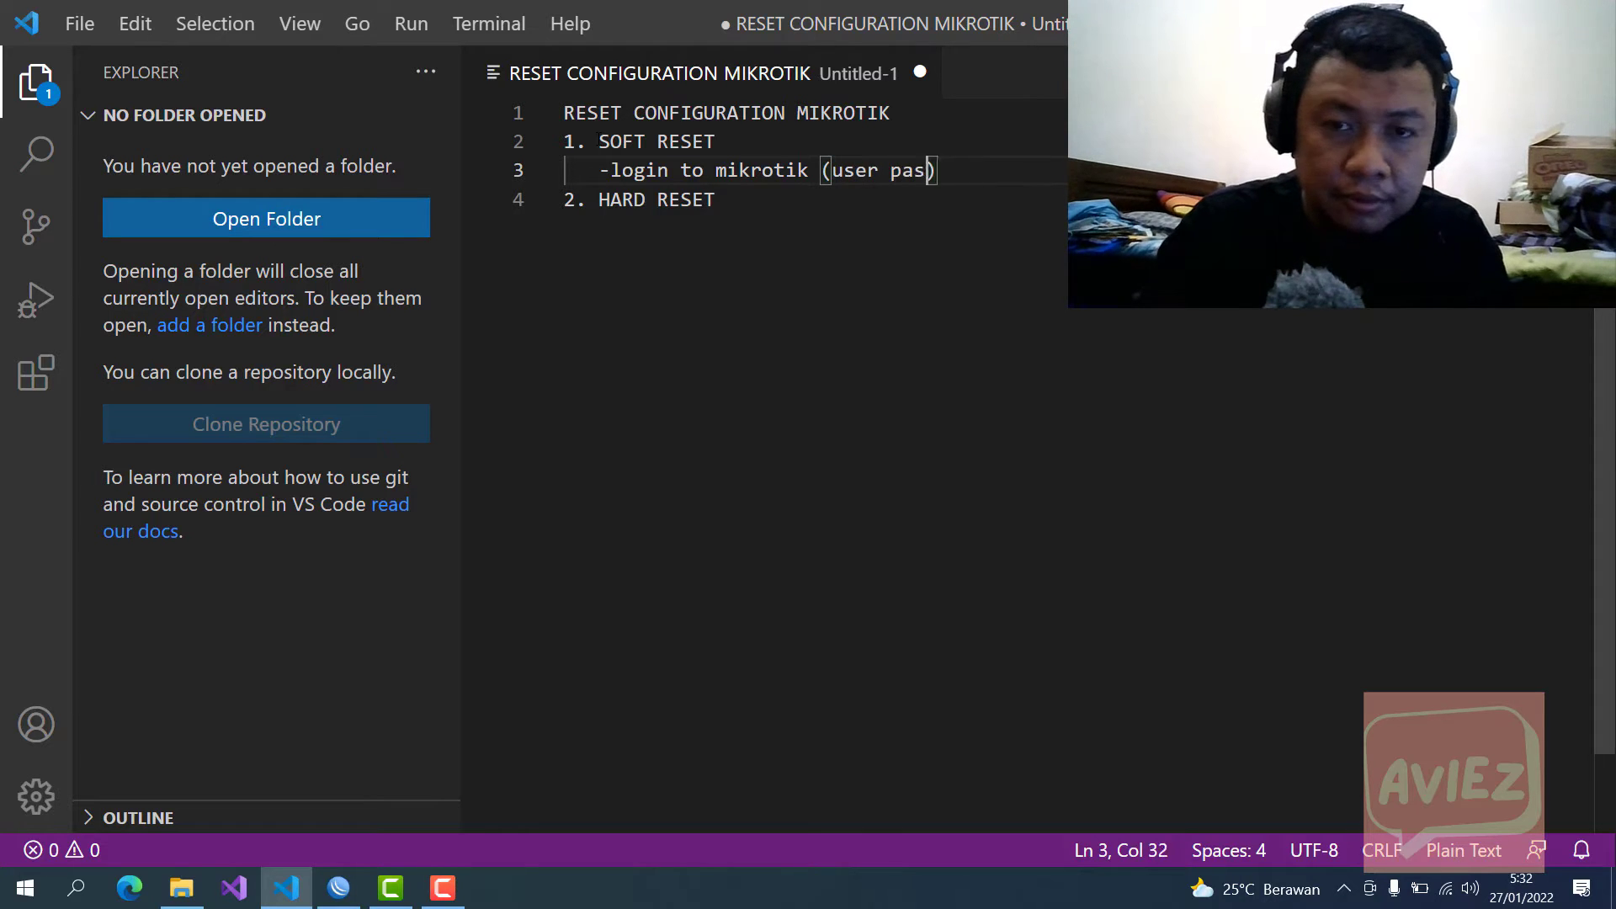
pyautogui.write('sw ')
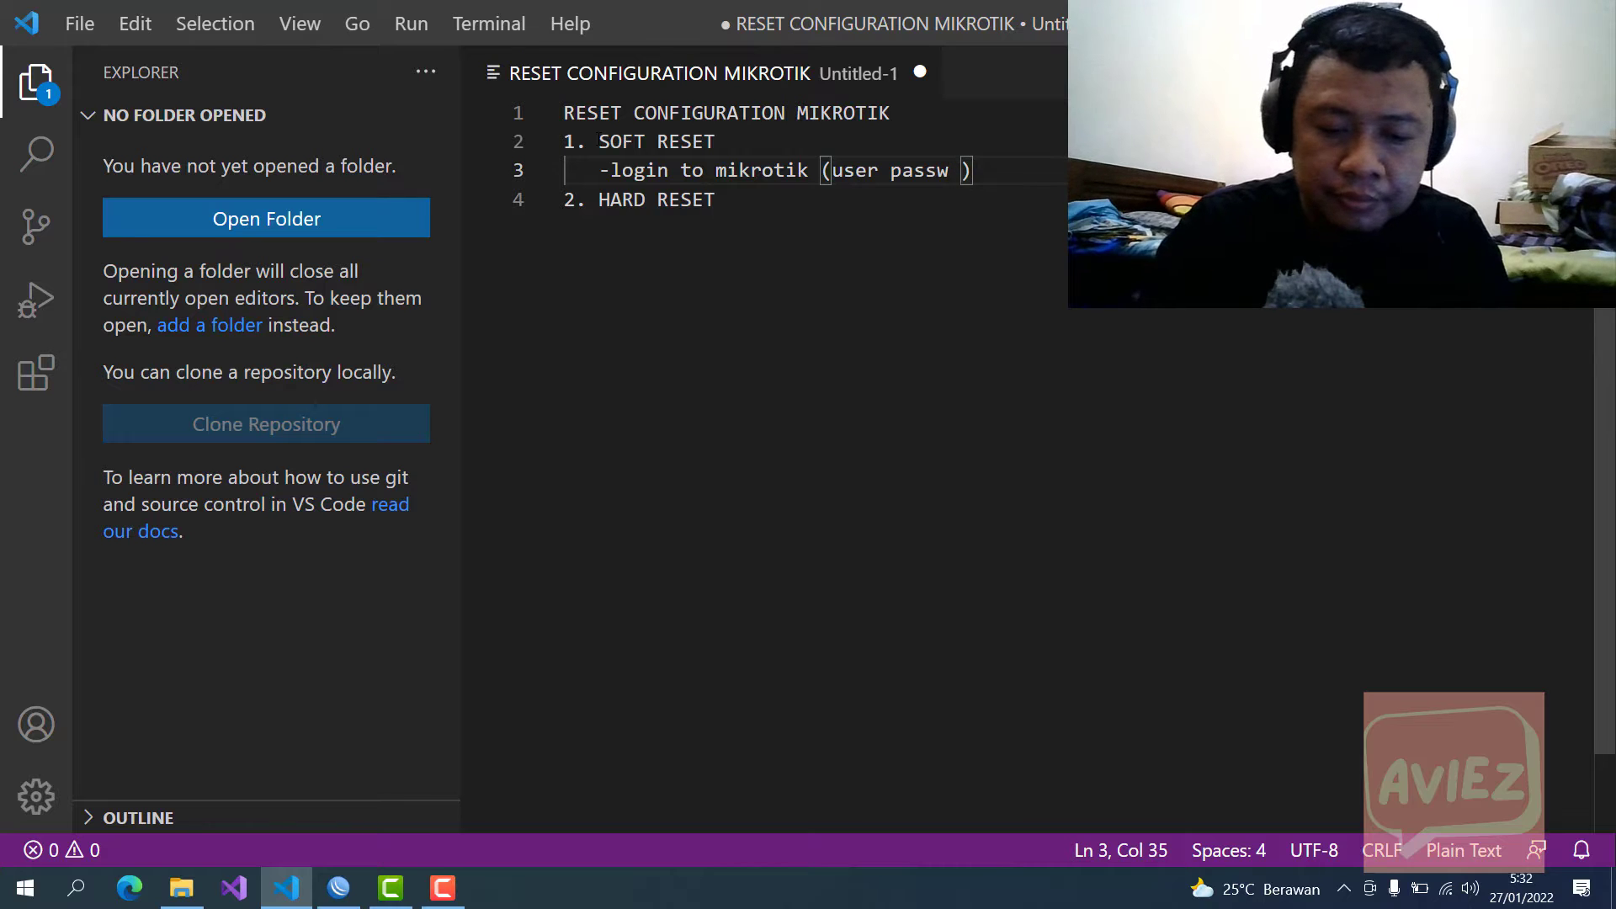
pyautogui.write('mikrotik')
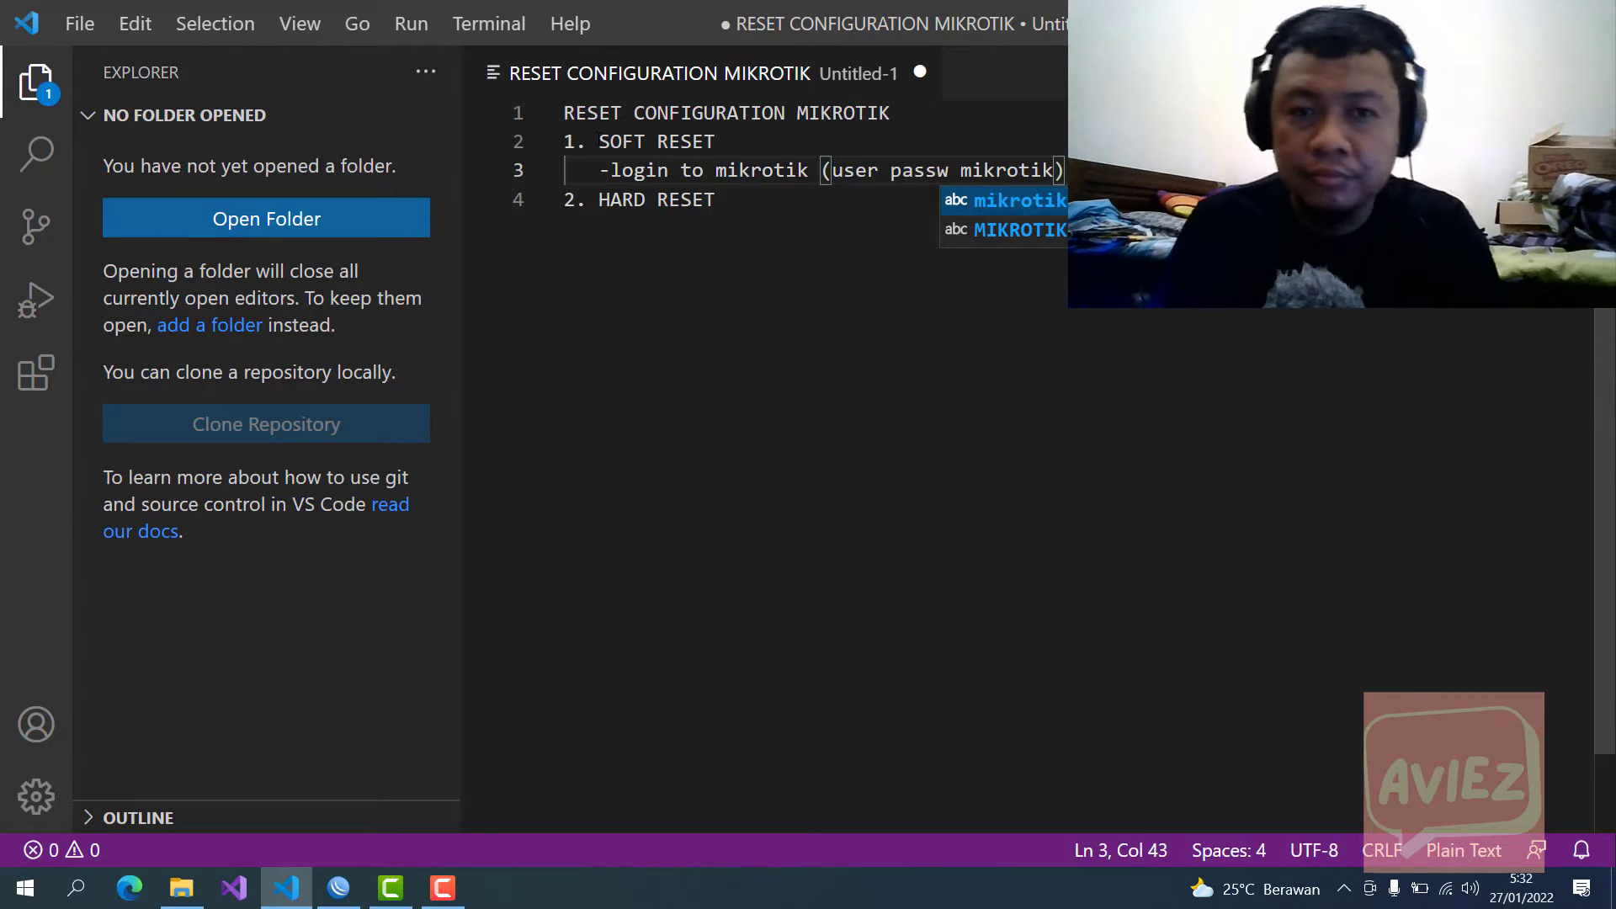
# Step: Add the note '-dont login to mikrotik' on a new line under HARD RESET
pyautogui.click(739, 202)
pyautogui.press('Return')
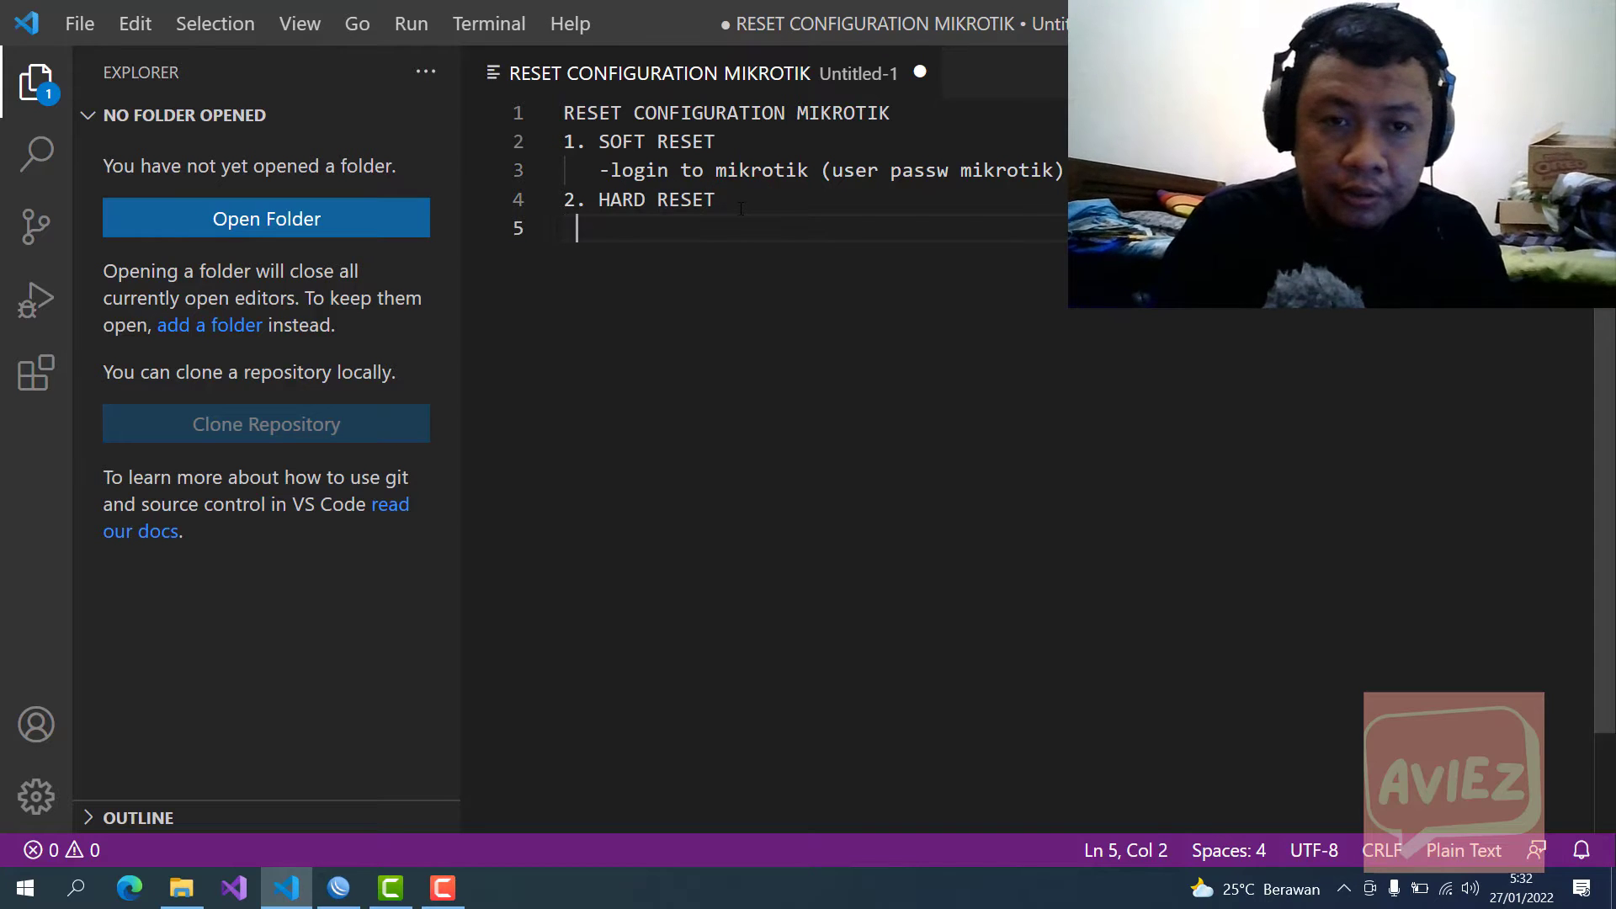
pyautogui.write('-')
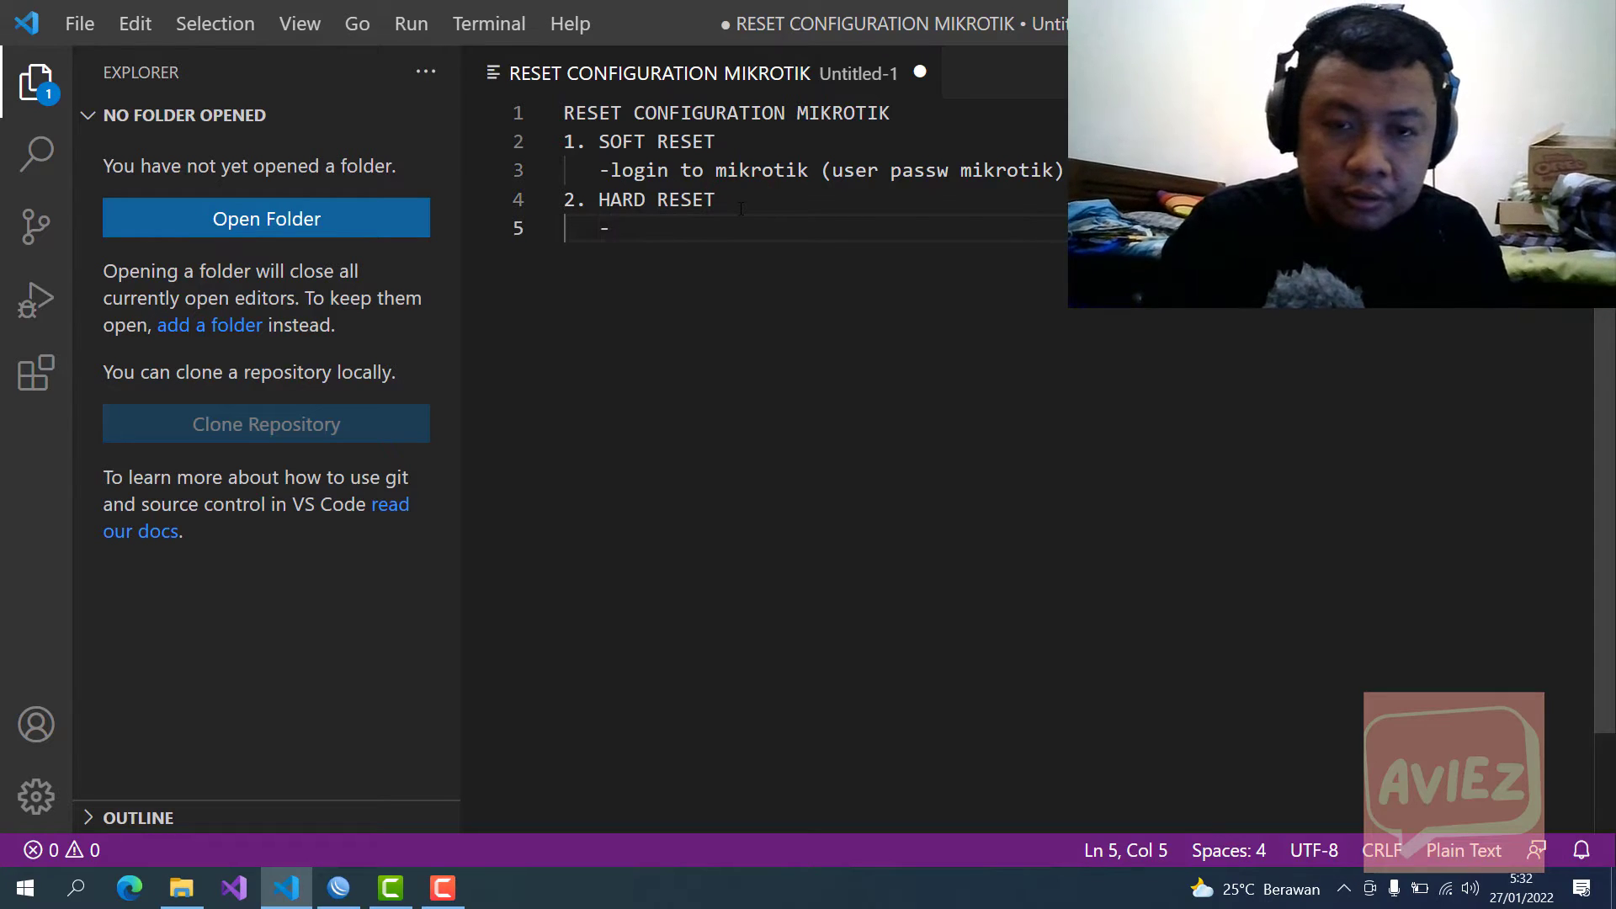
pyautogui.write('dont lo')
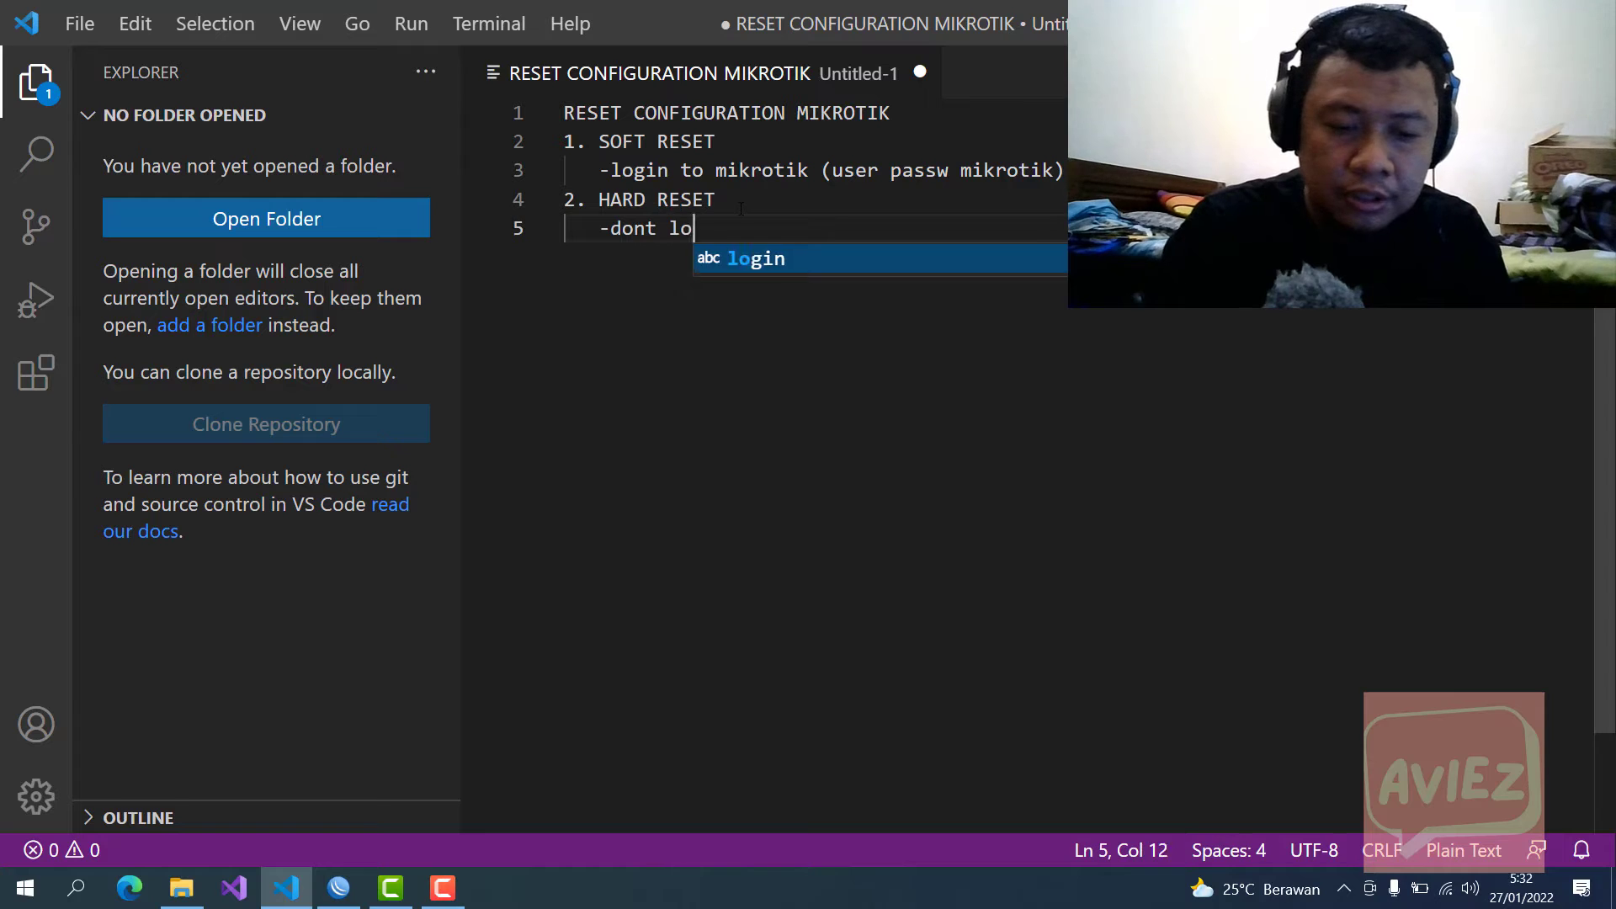
pyautogui.write('gin ')
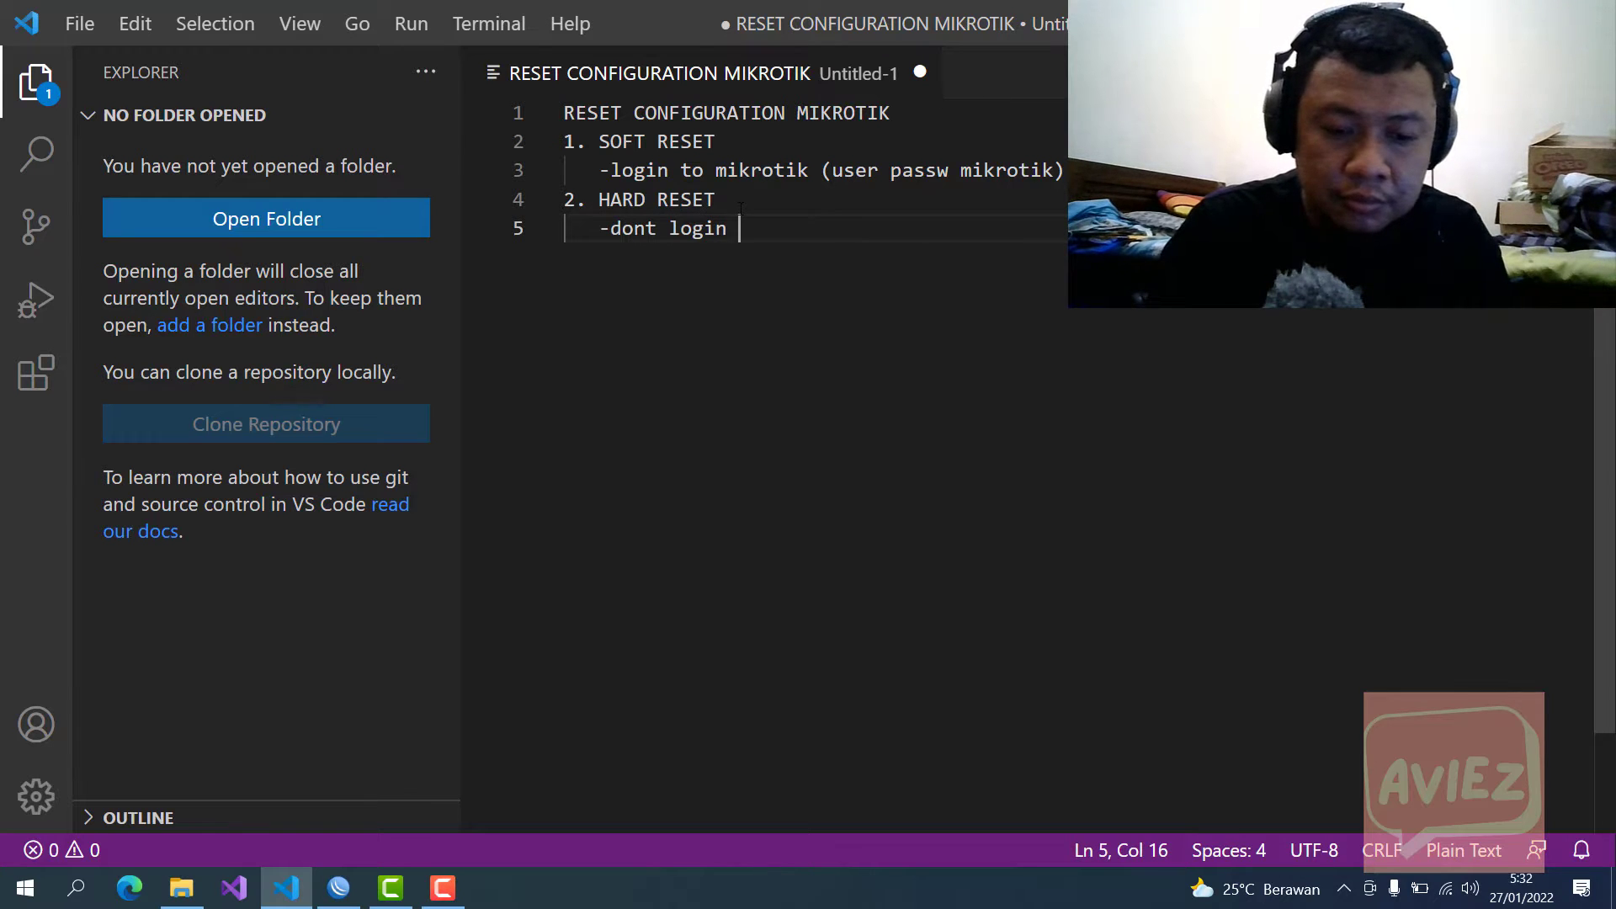
pyautogui.write('to mikort')
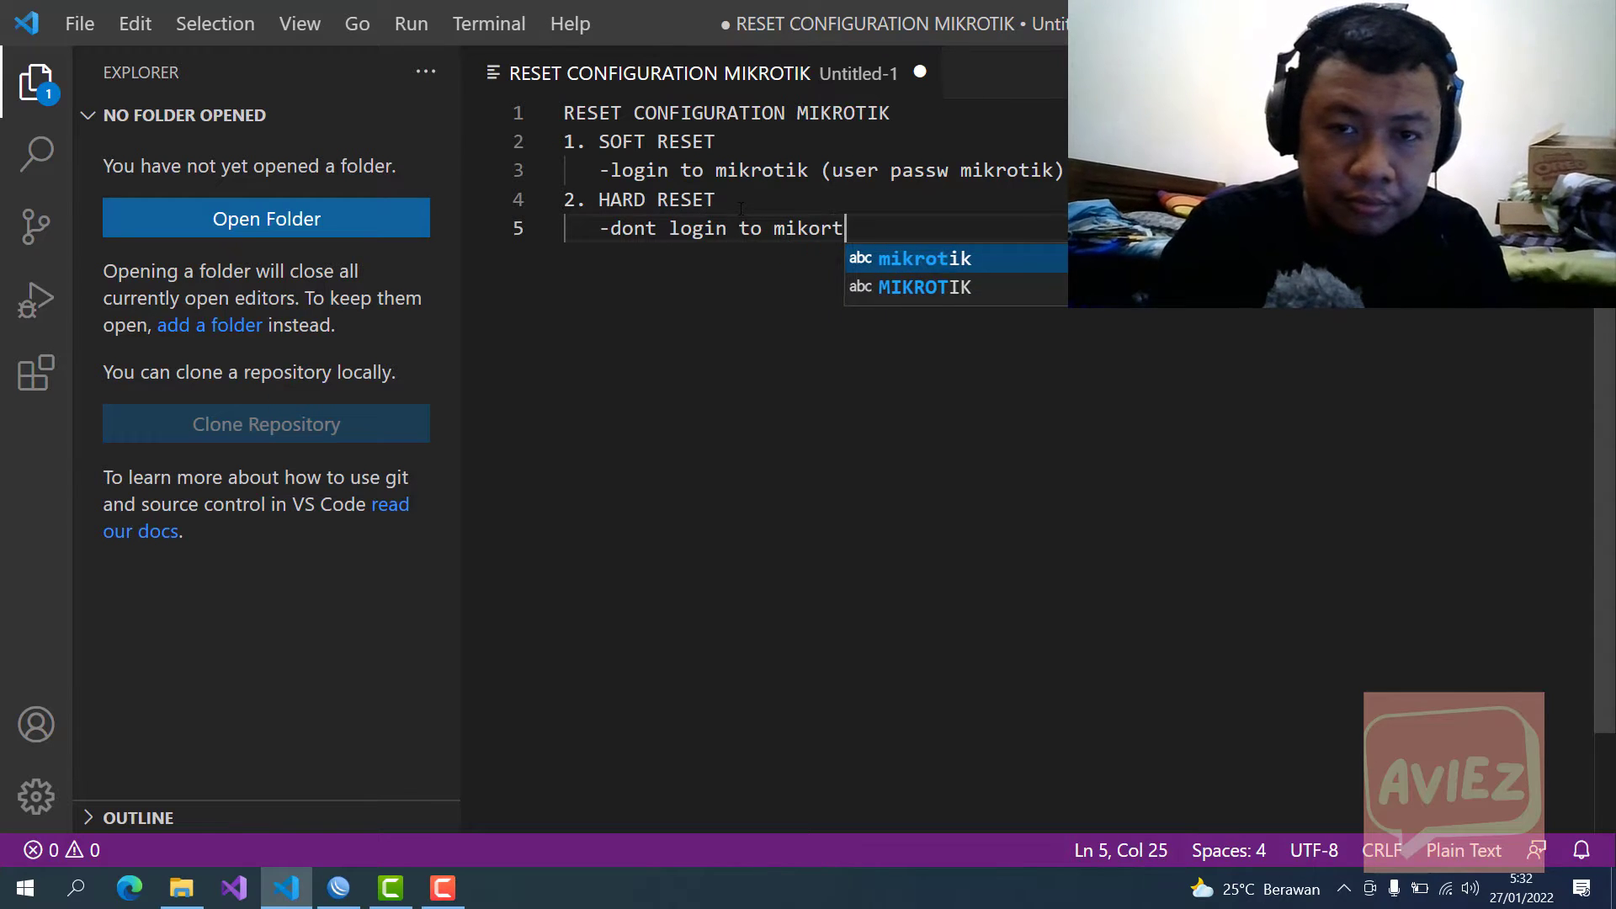
pyautogui.write('ik')
pyautogui.press('BackSpace')
pyautogui.press('BackSpace')
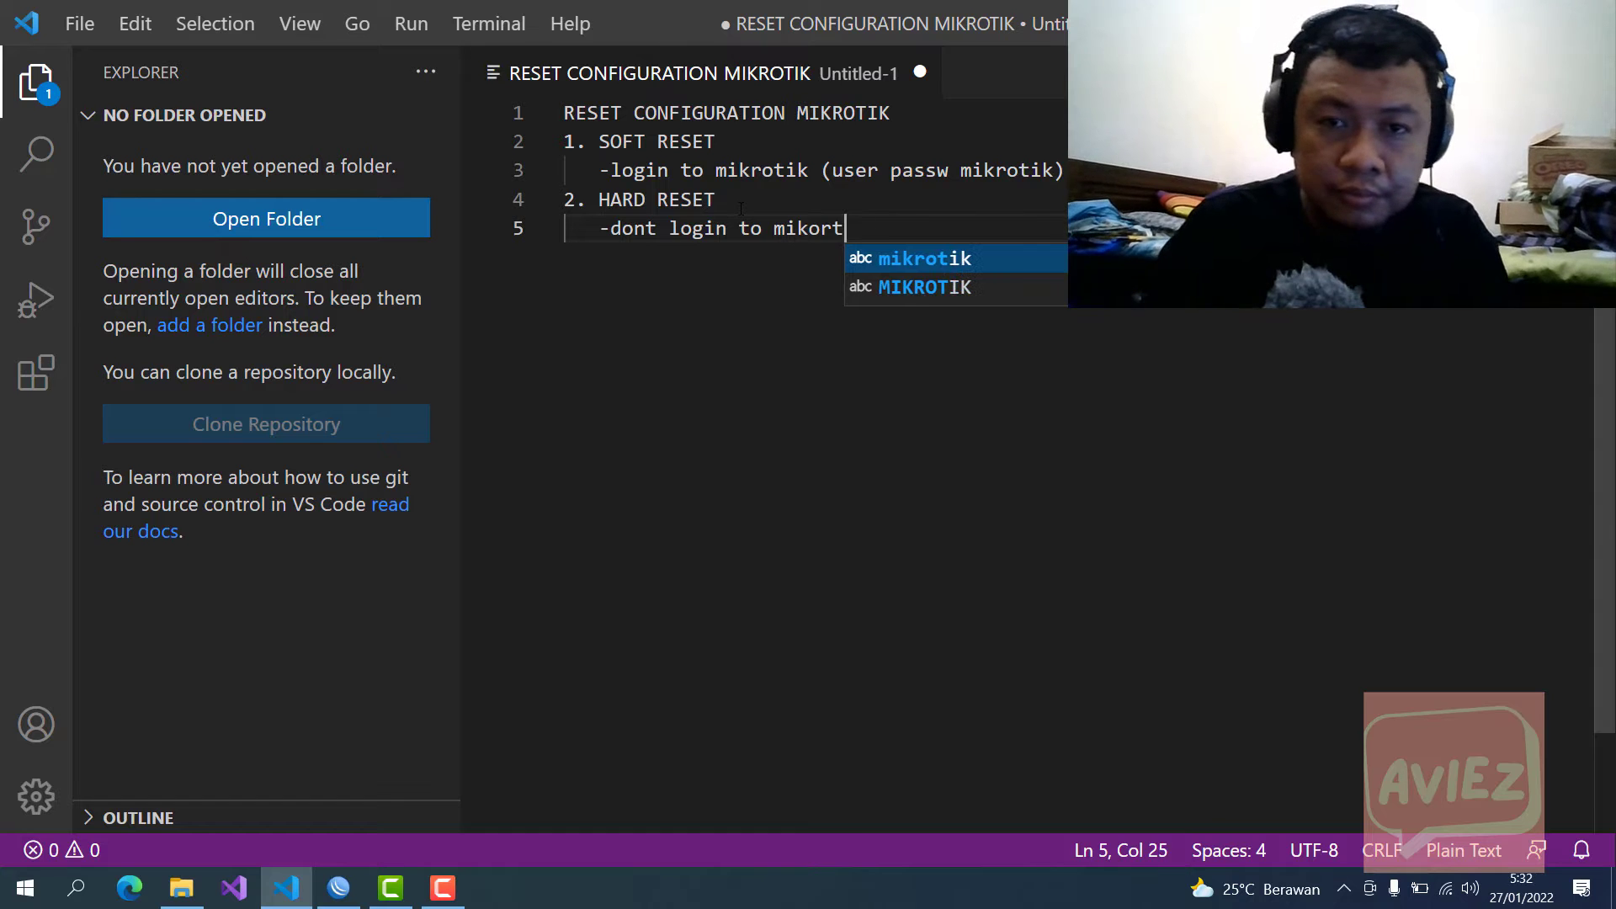
pyautogui.press('BackSpace')
pyautogui.press('BackSpace')
pyautogui.press('BackSpace')
pyautogui.write('rotik')
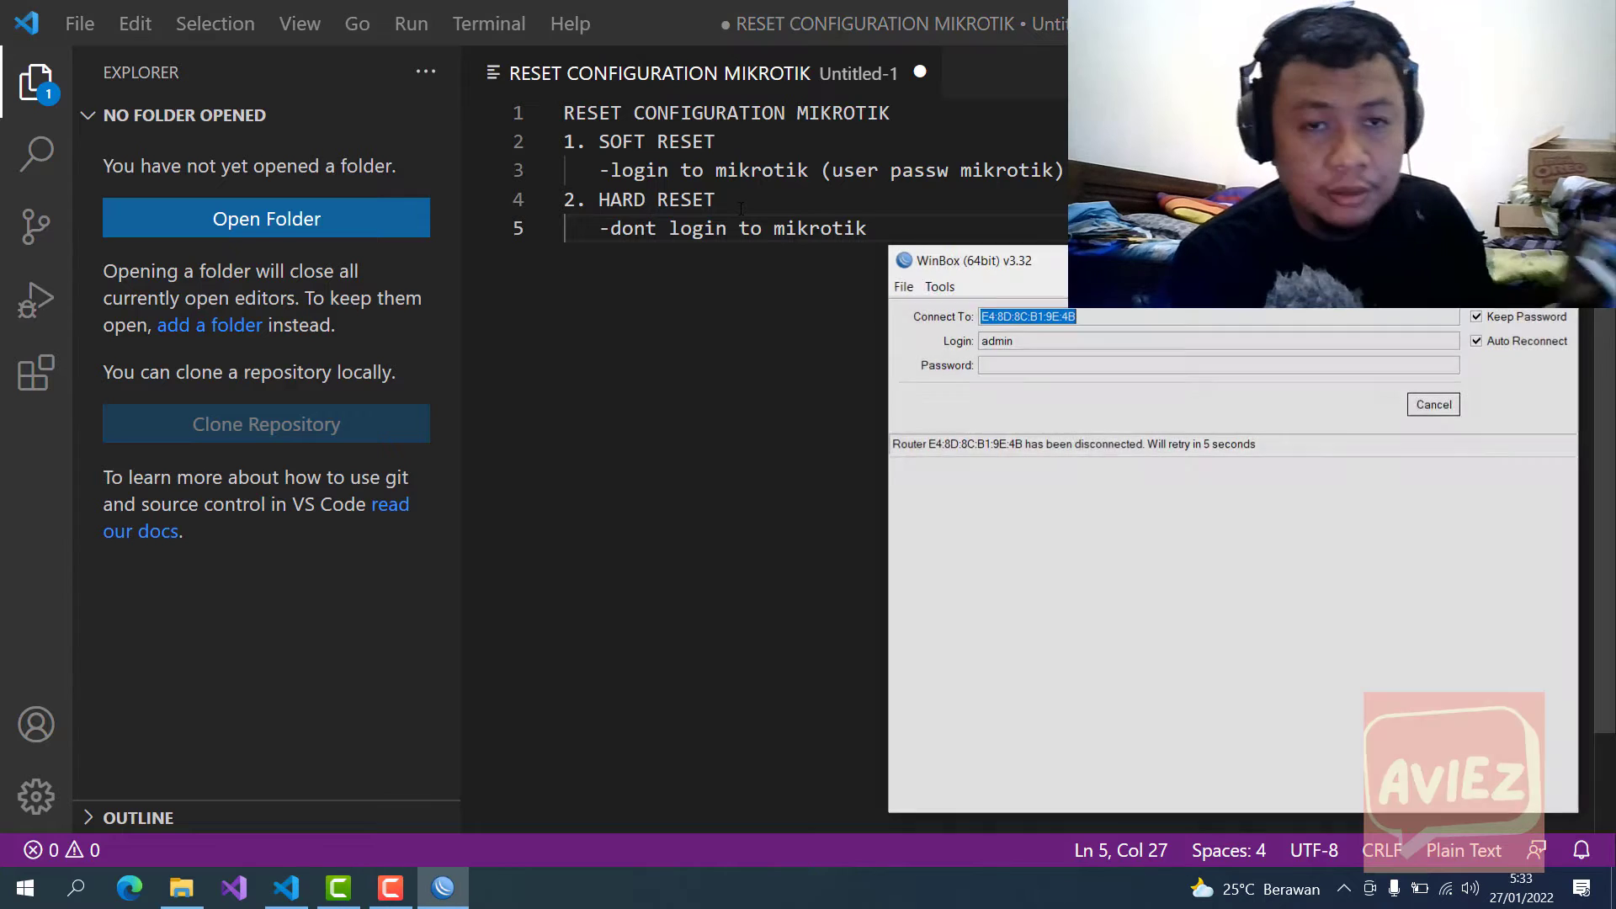
# Step: Return to the reset notes in Visual Studio Code while WinBox keeps retrying the dropped router
pyautogui.click(720, 413)
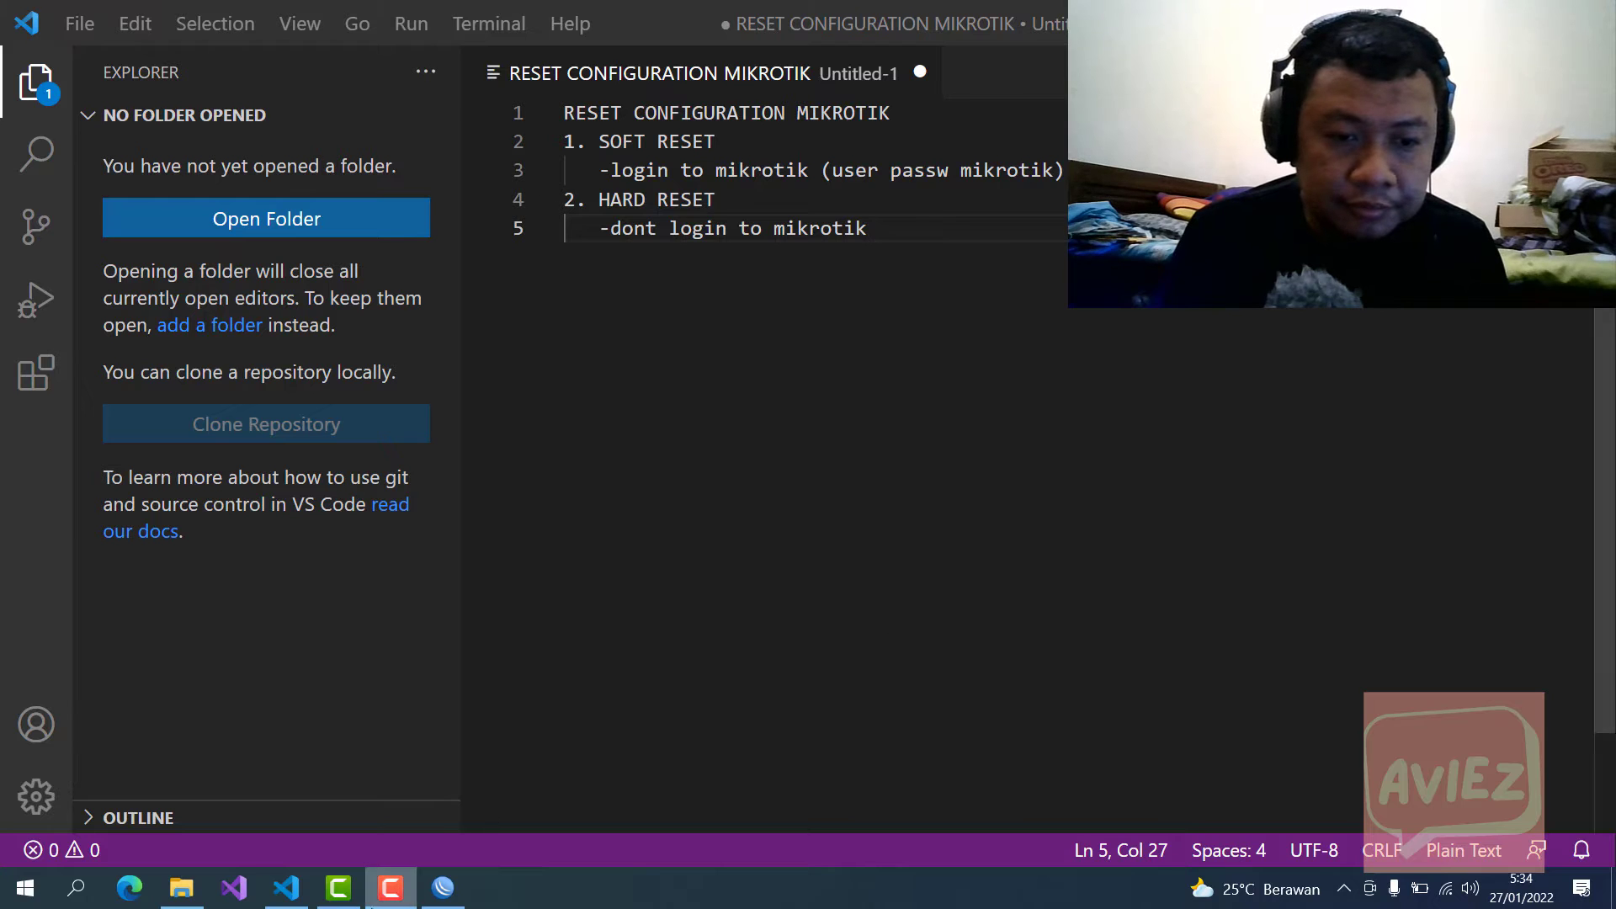
# Step: Bring back the WinBox login, let it reconnect, and cancel the expired-password change prompt
pyautogui.click(443, 894)
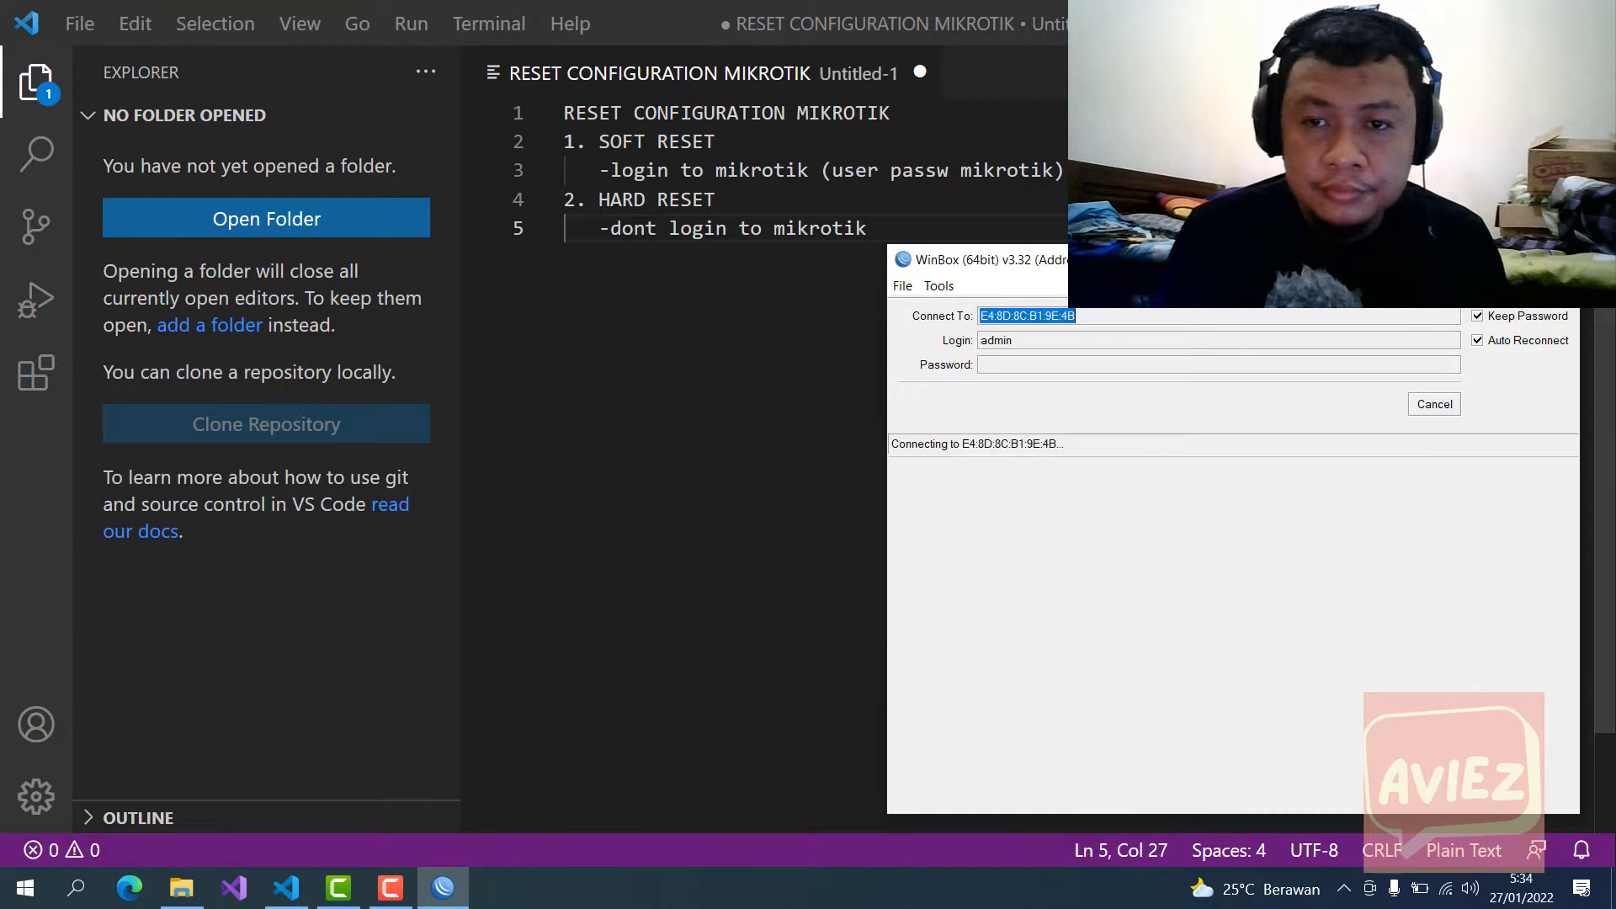
pyautogui.moveTo(1153, 274); pyautogui.dragTo(853, 268)
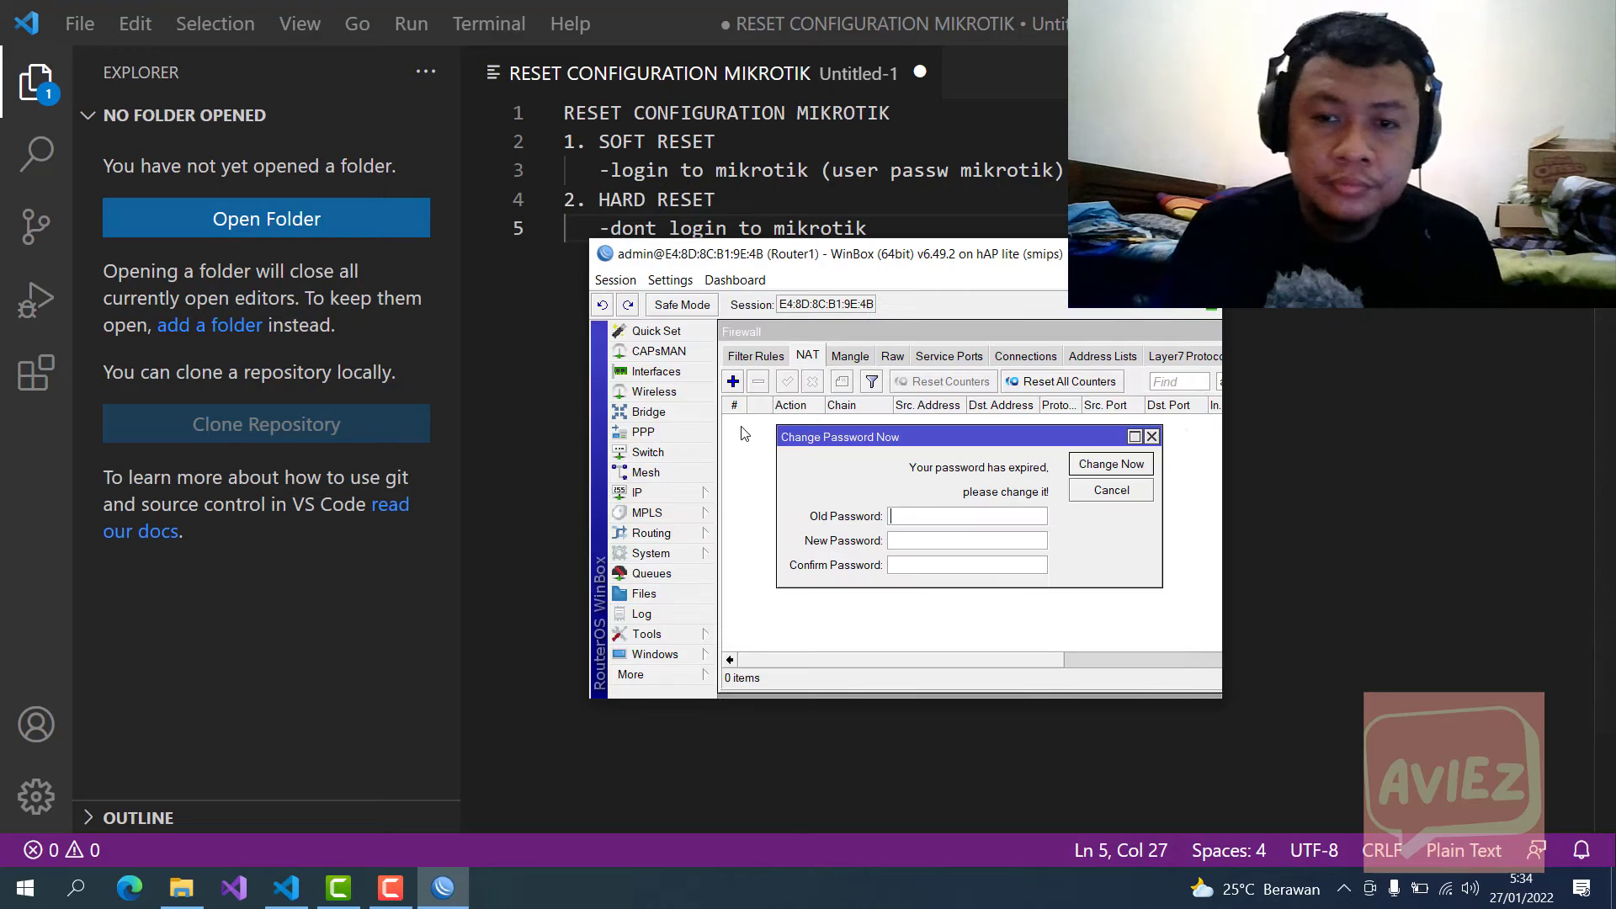
pyautogui.click(1153, 436)
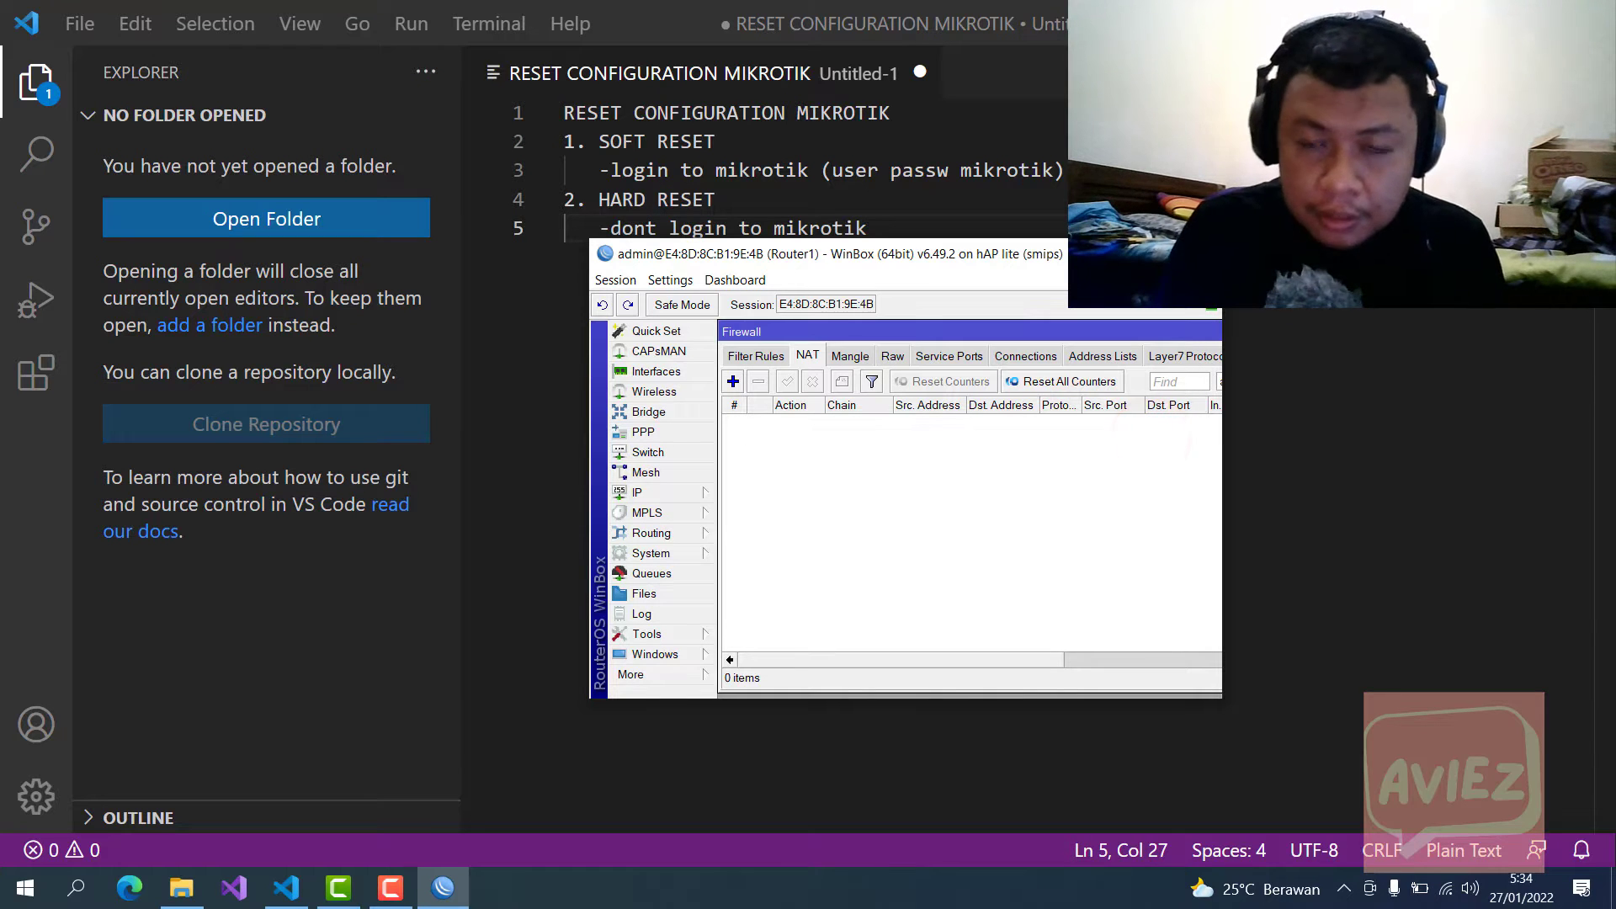
# Step: Enlarge the session, widen the Firewall window, and view Address List entry 10.10.10.1/24 on ether4
pyautogui.click(1165, 253)
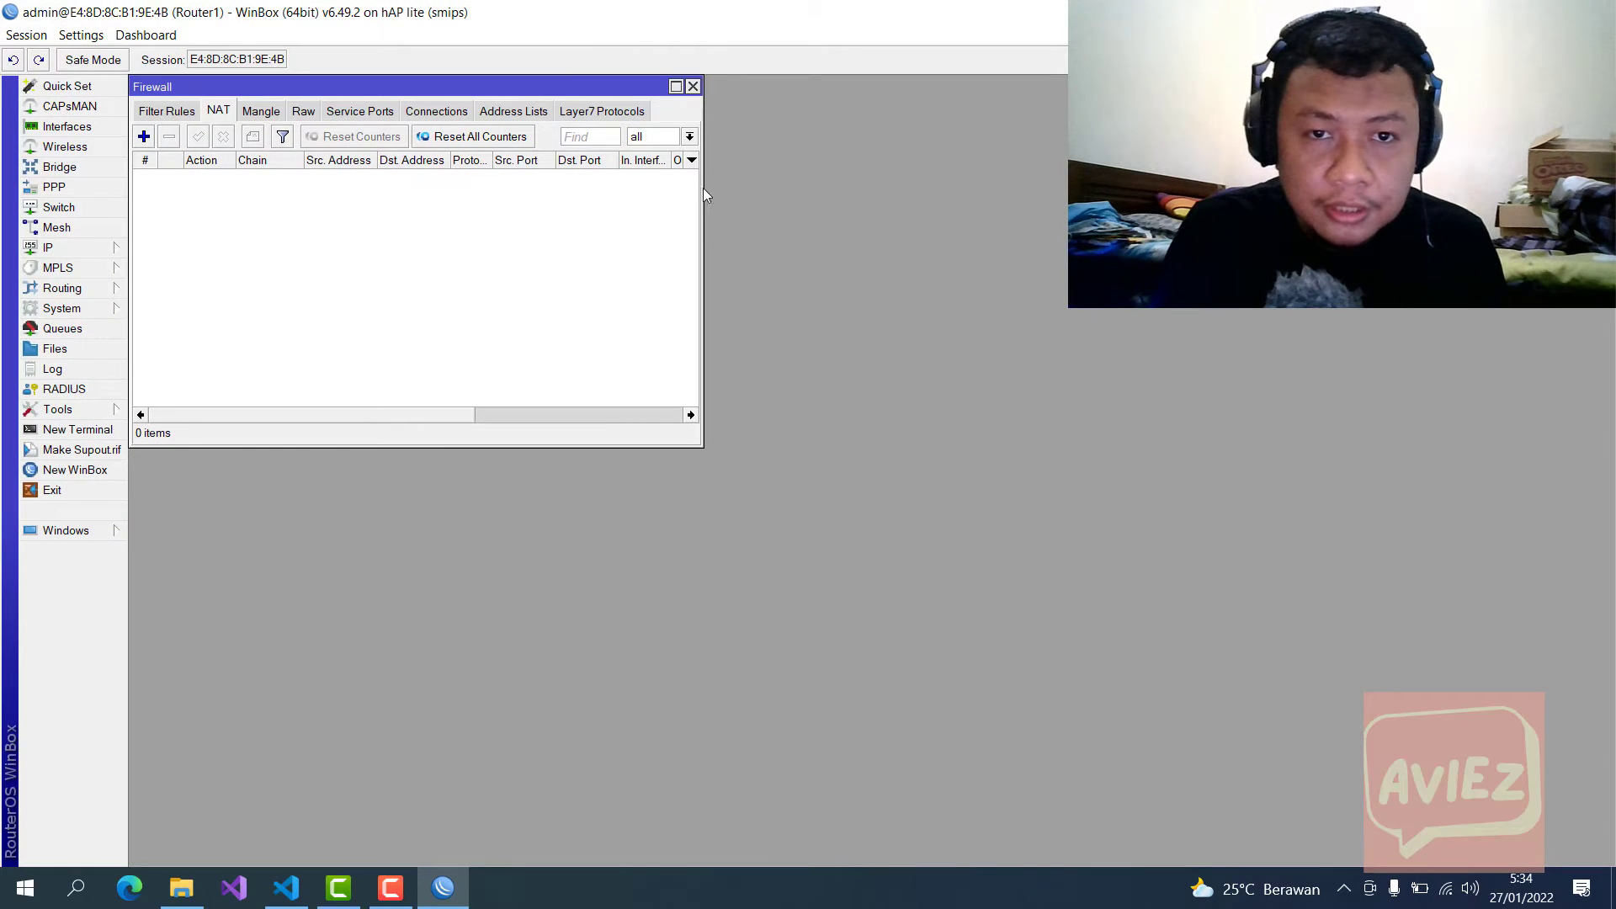
pyautogui.moveTo(704, 188); pyautogui.dragTo(904, 188)
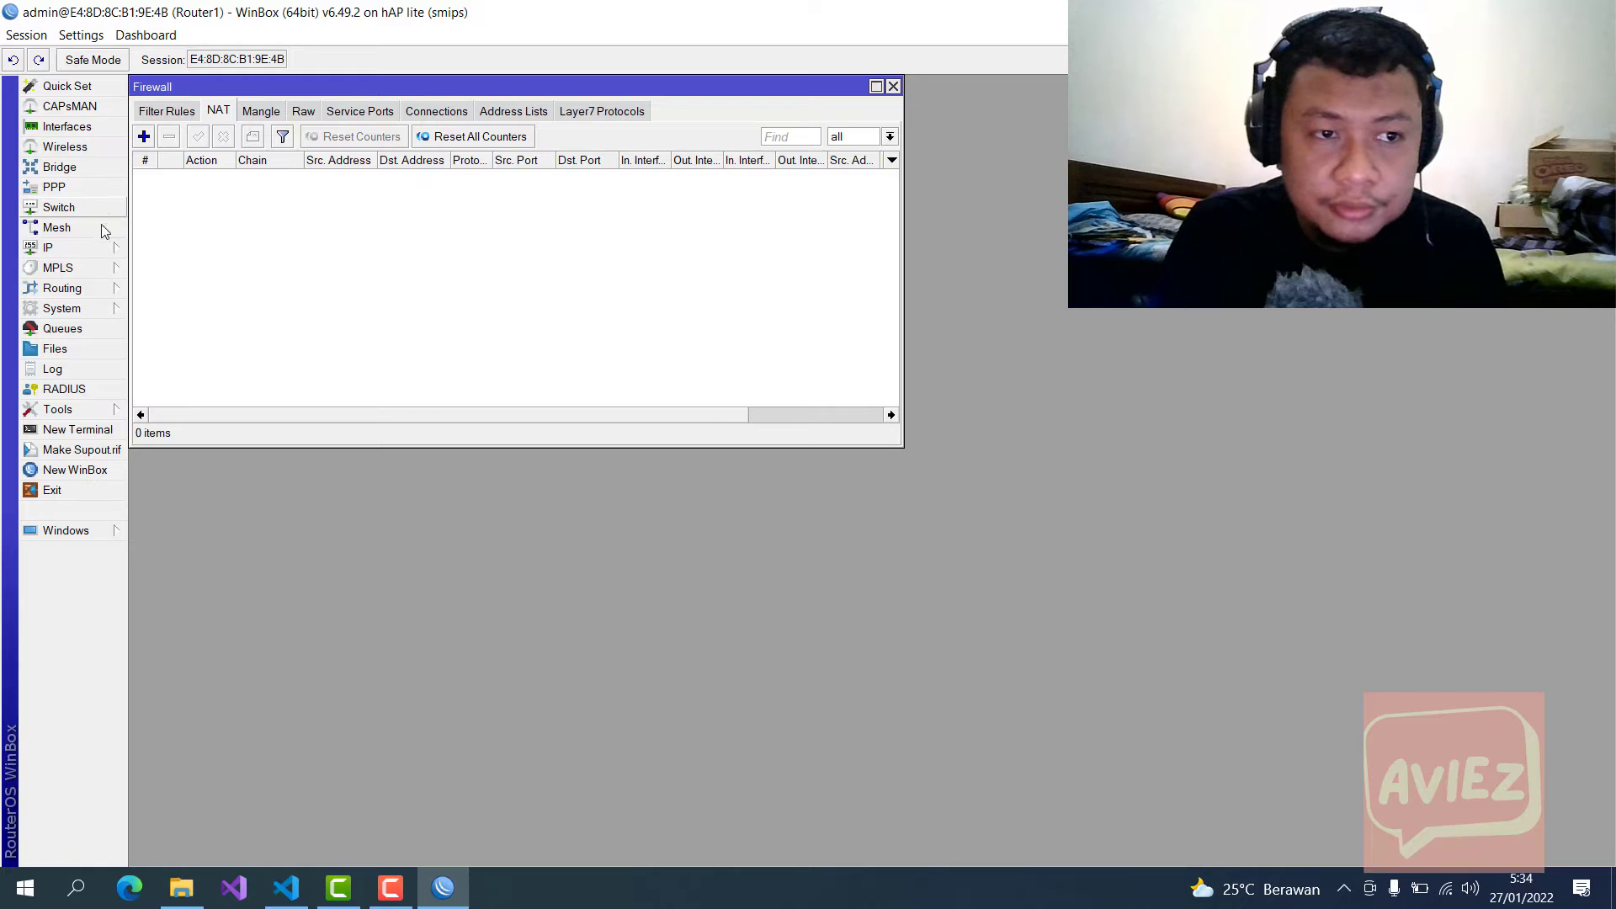
pyautogui.click(83, 248)
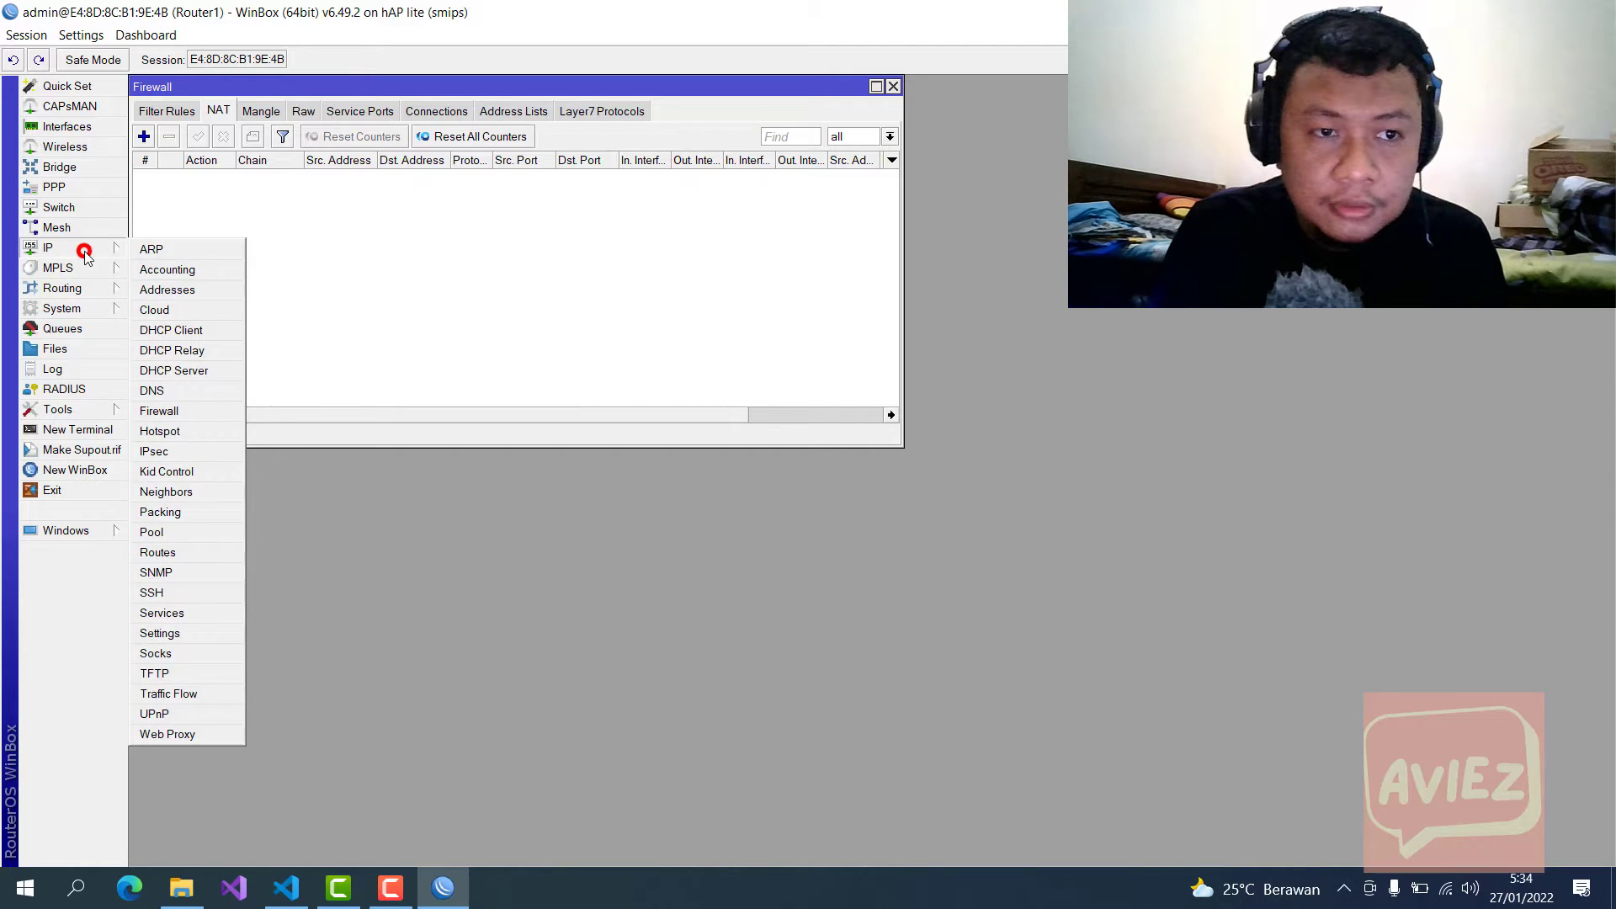
pyautogui.click(180, 293)
pyautogui.click(289, 173)
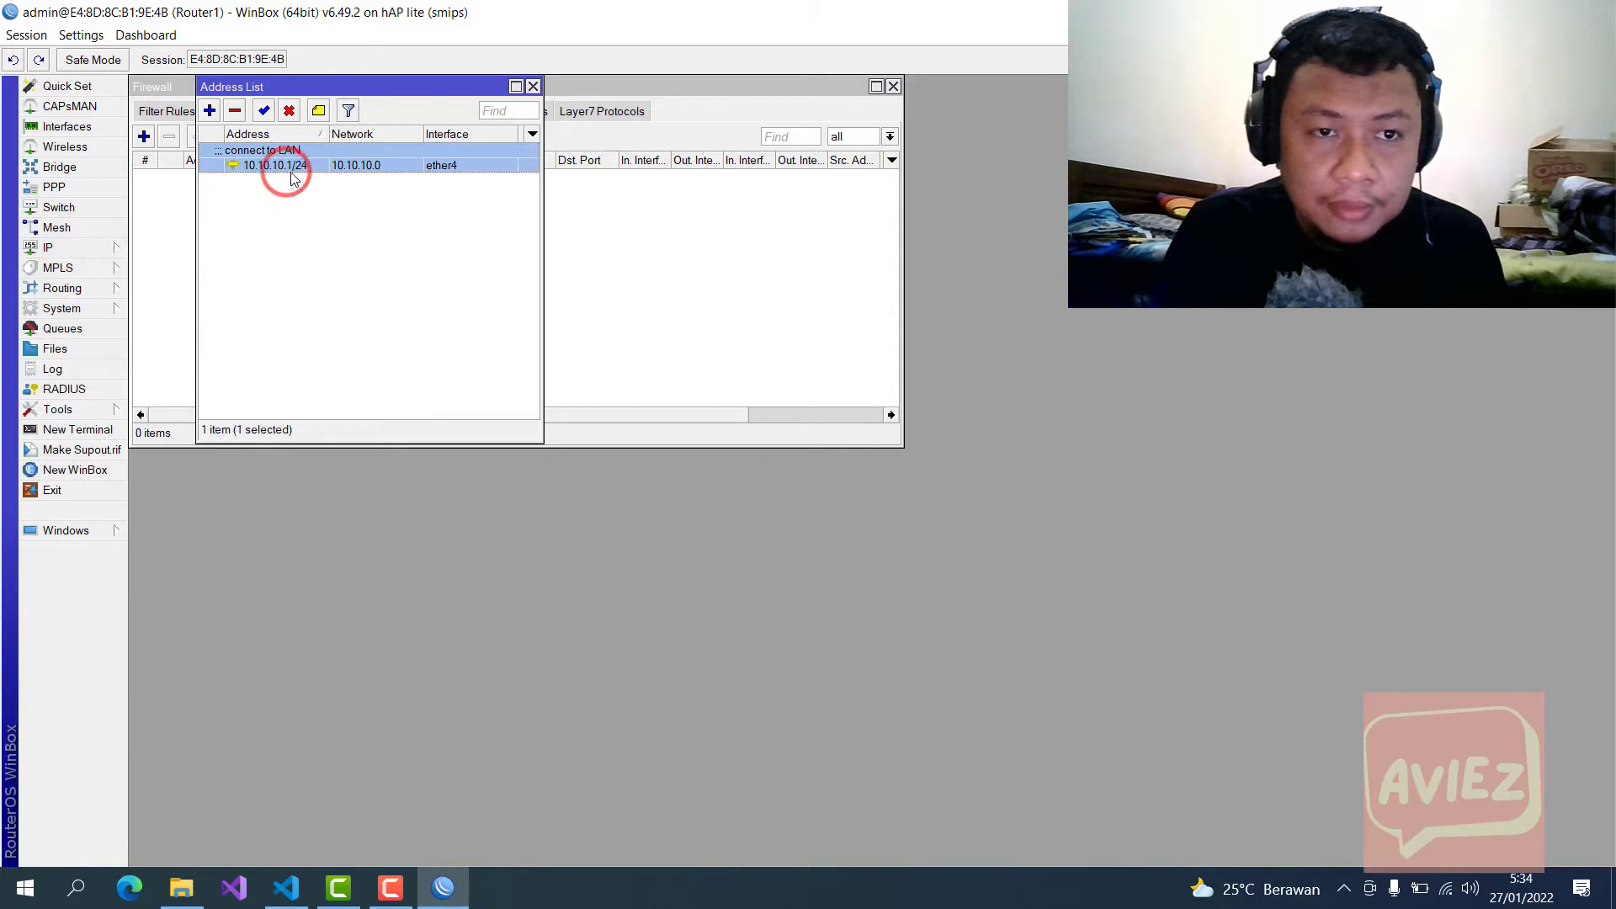
pyautogui.moveTo(389, 87); pyautogui.dragTo(427, 102)
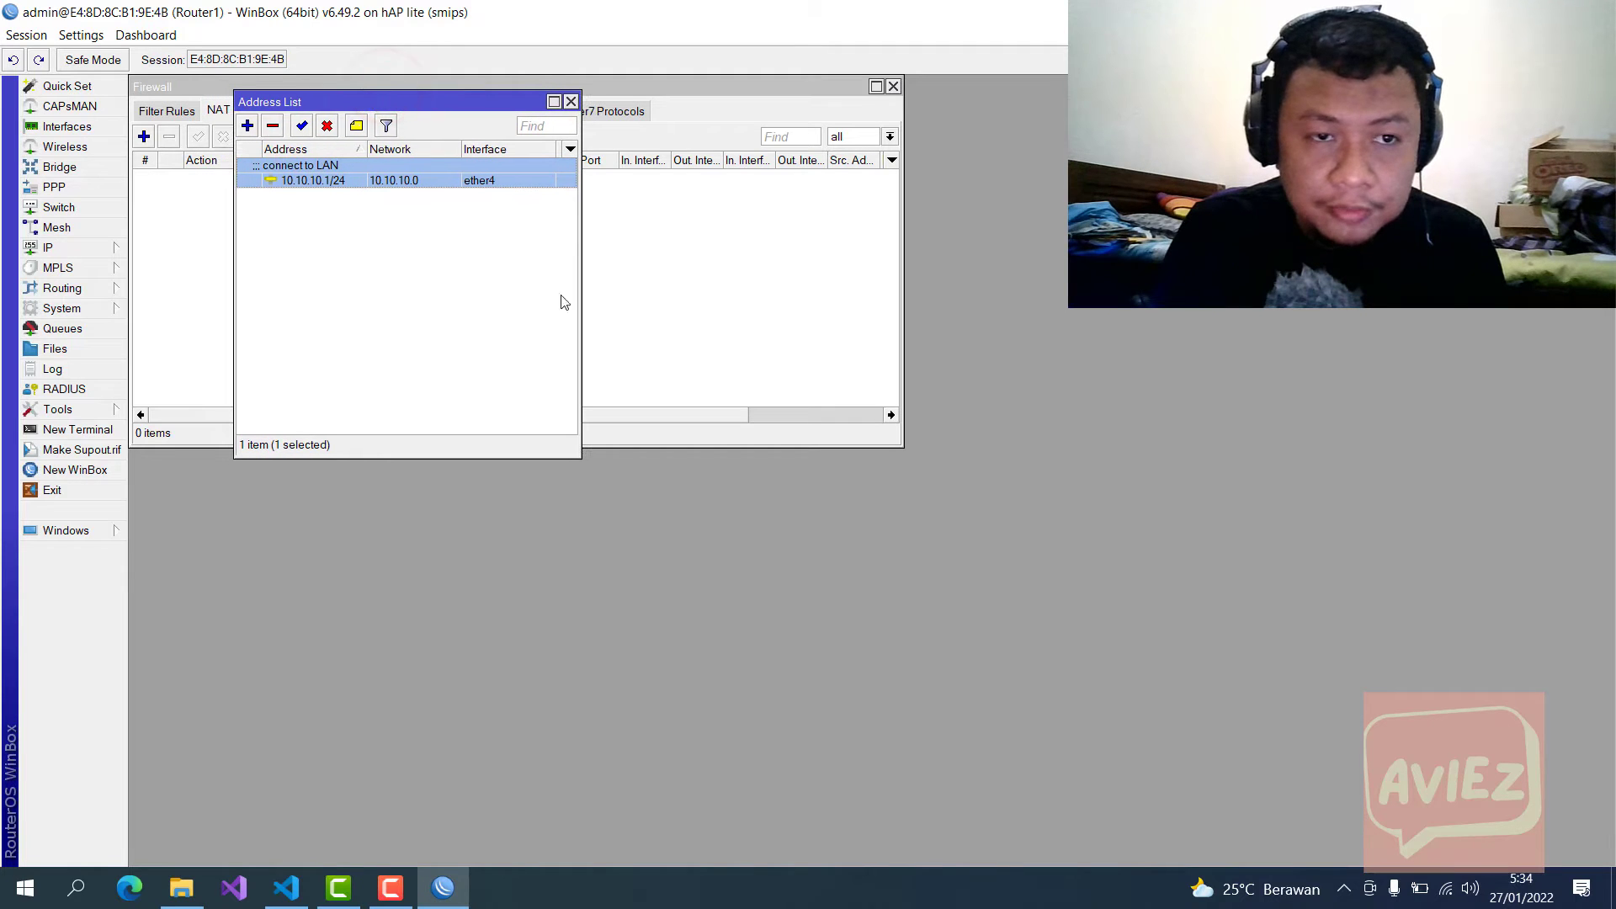
# Step: Confirm the router identity Router1, then reposition and resize the WinBox window
pyautogui.click(106, 311)
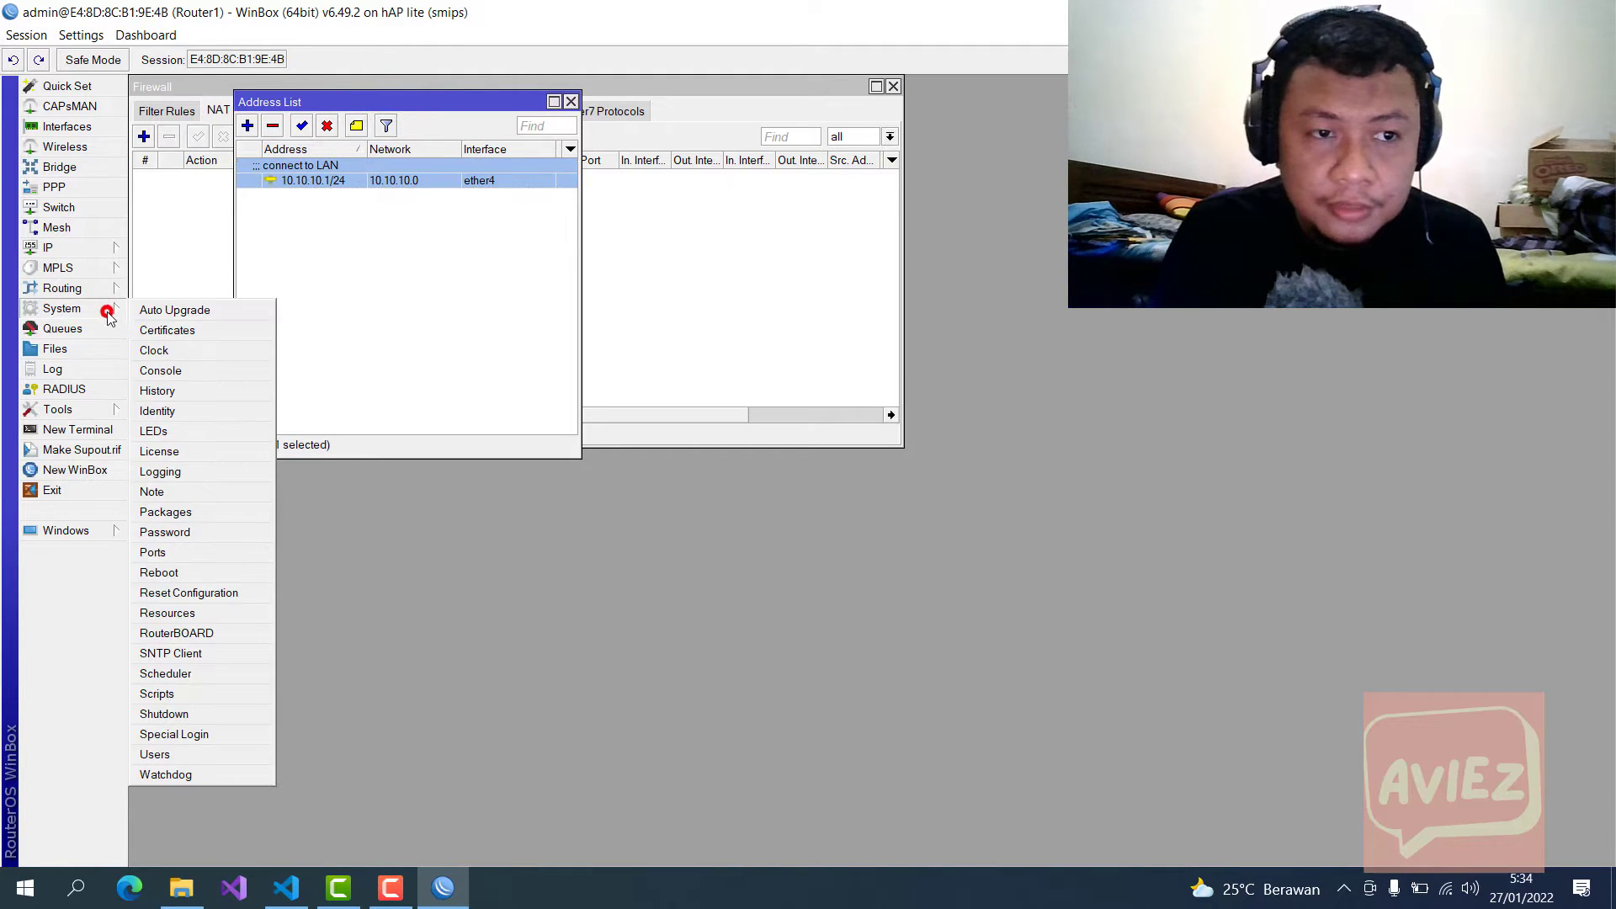
pyautogui.click(187, 410)
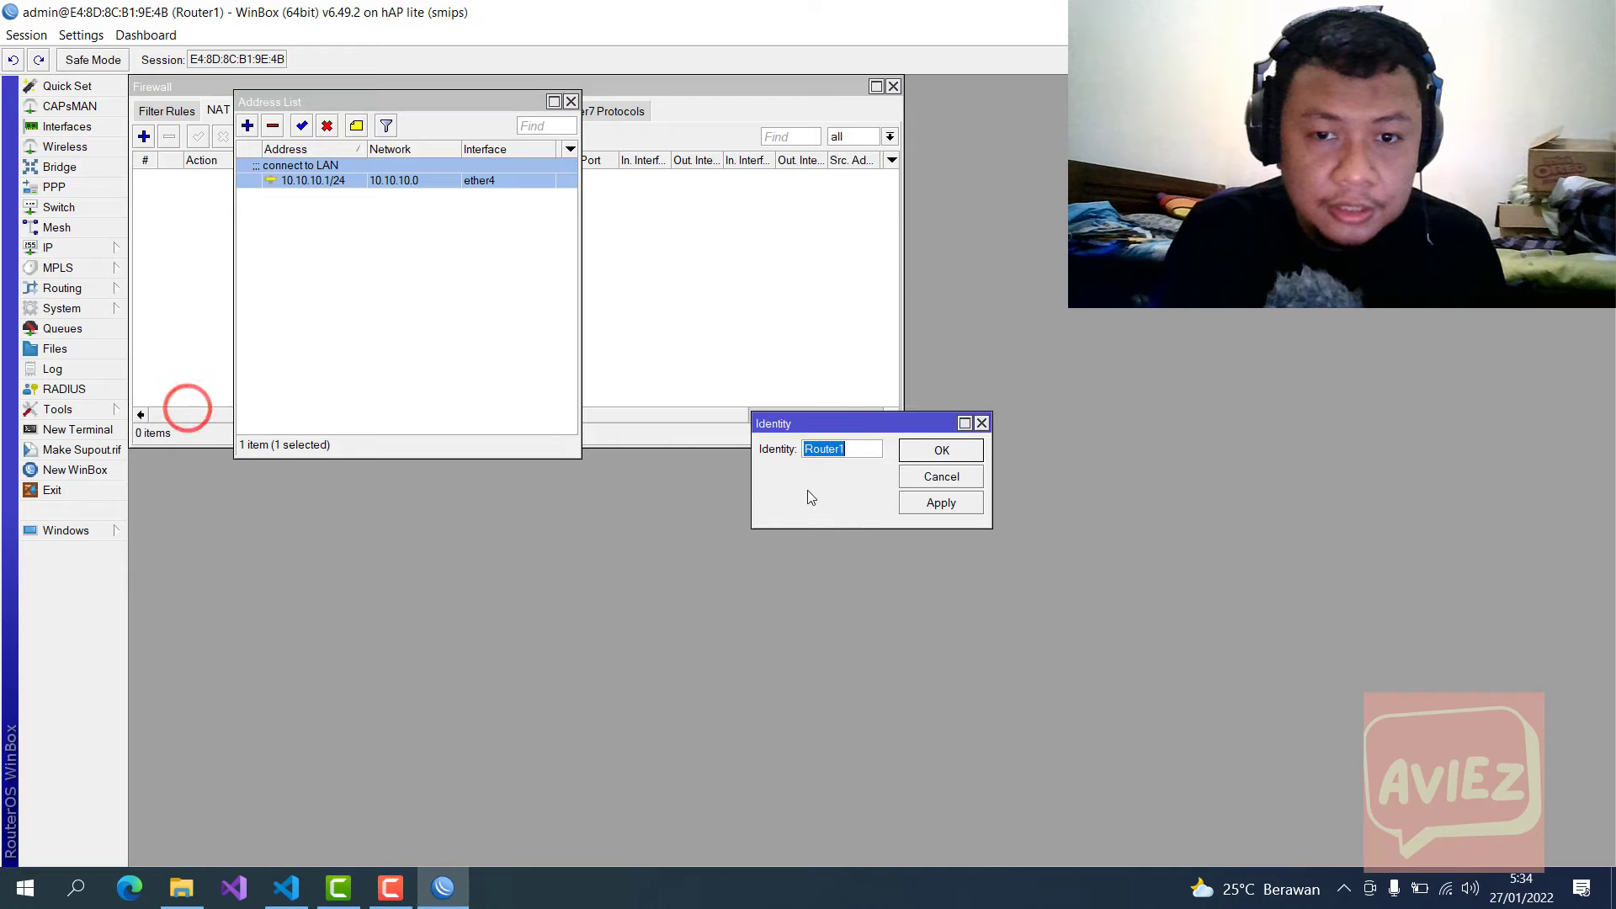
pyautogui.click(941, 450)
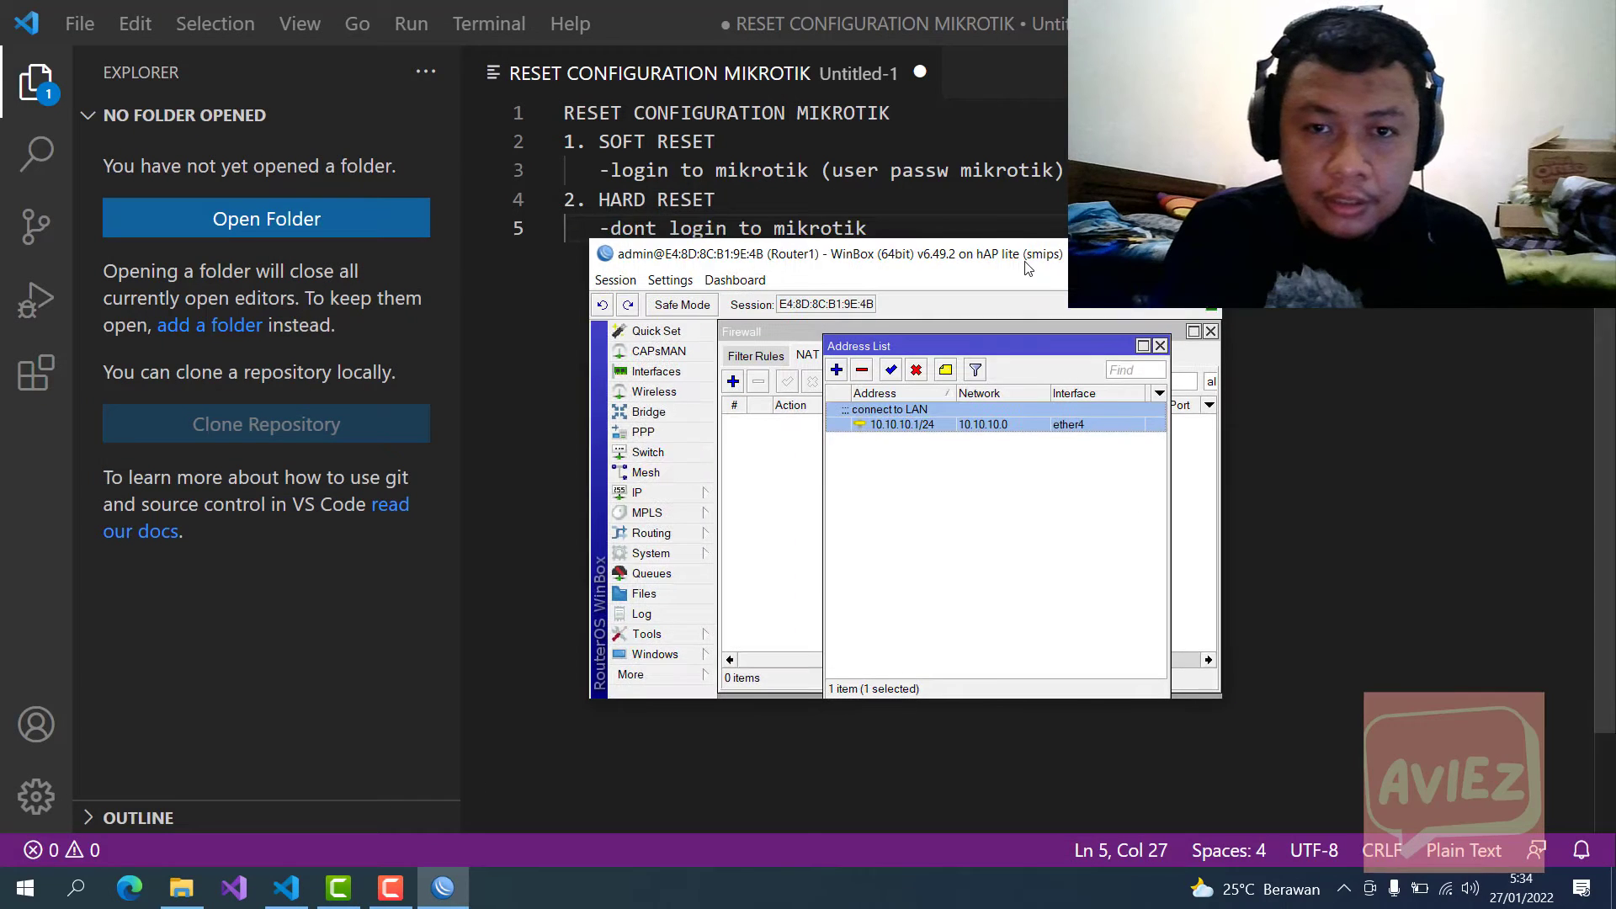
pyautogui.moveTo(1026, 257); pyautogui.dragTo(1024, 187)
pyautogui.doubleClick(1023, 172)
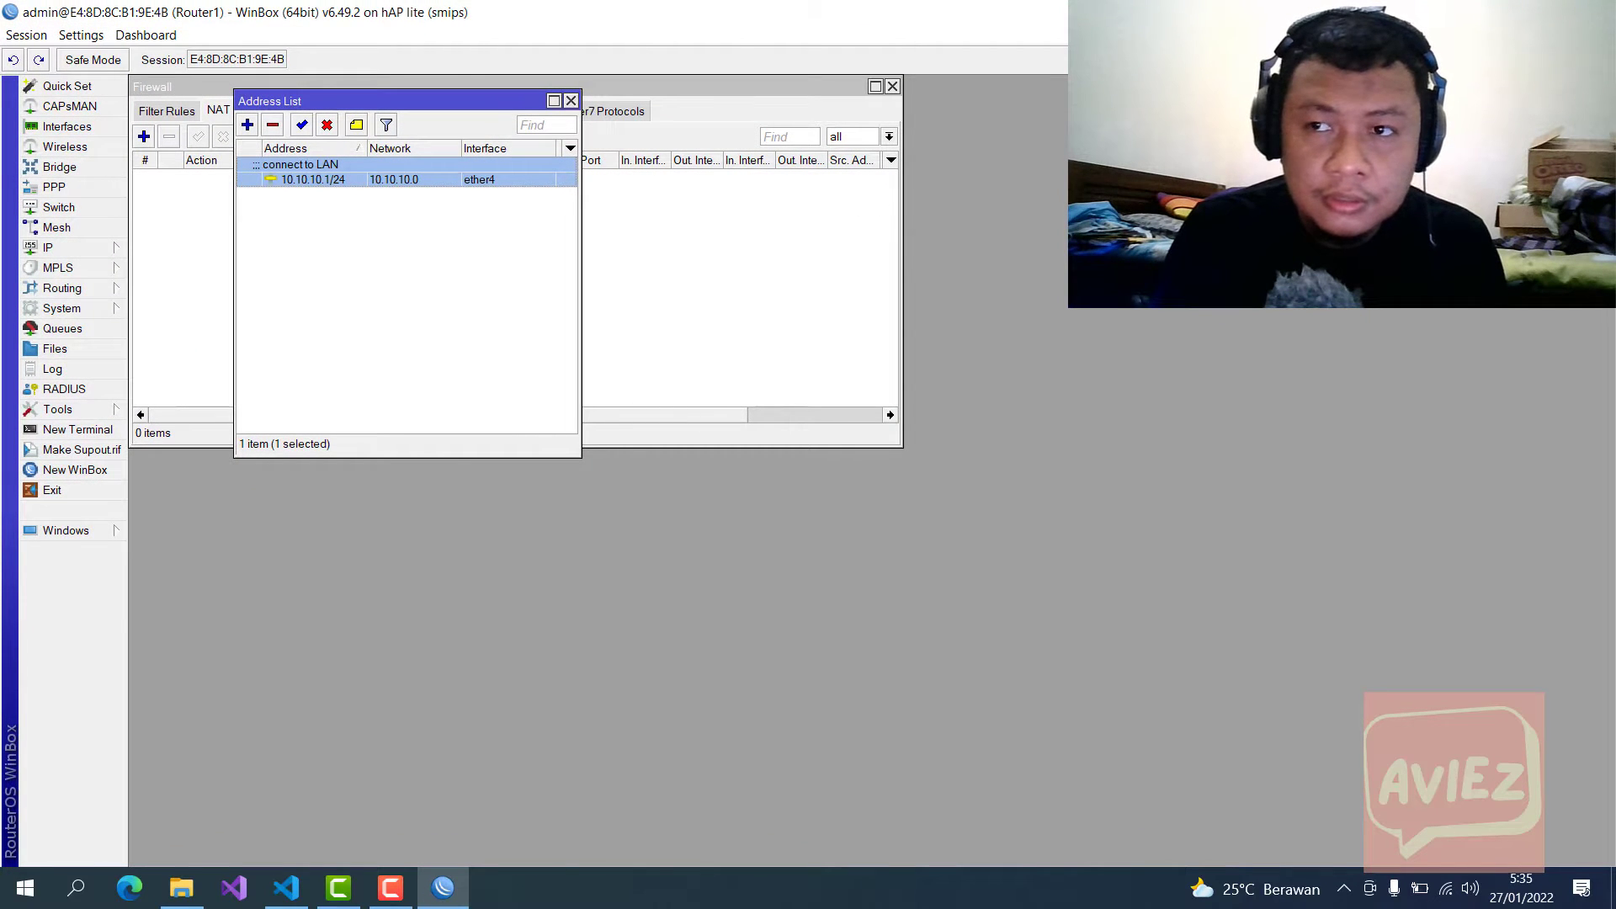
pyautogui.press('super+Down')
# Step: Open System > Reset Configuration and tick only Keep User Configuration
pyautogui.click(575, 156)
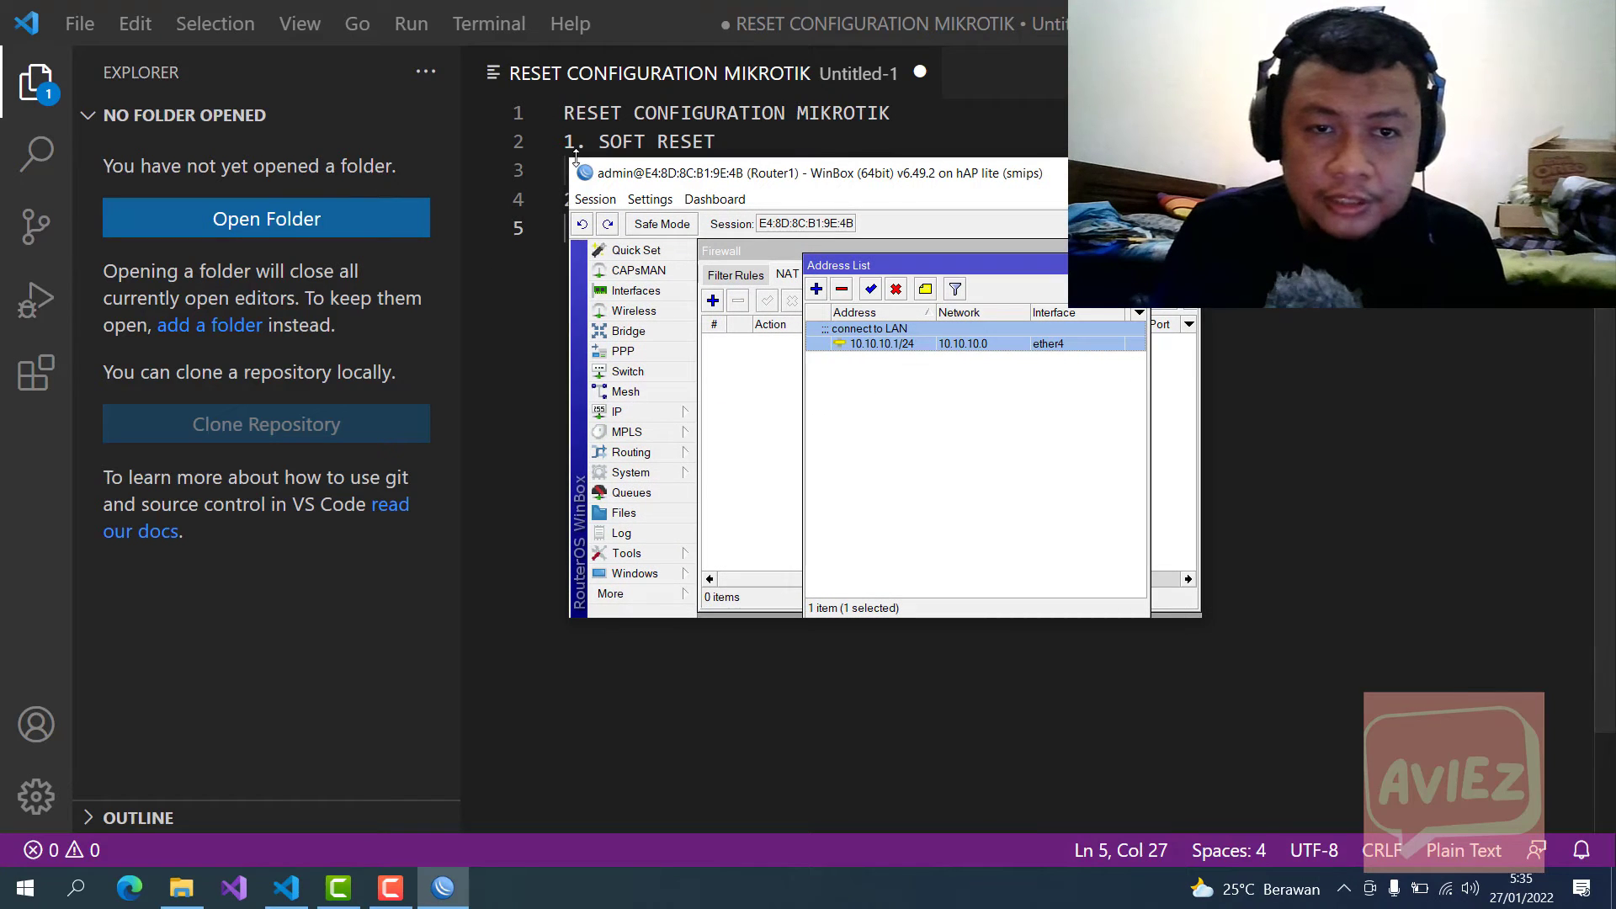
pyautogui.moveTo(575, 156); pyautogui.dragTo(436, 105)
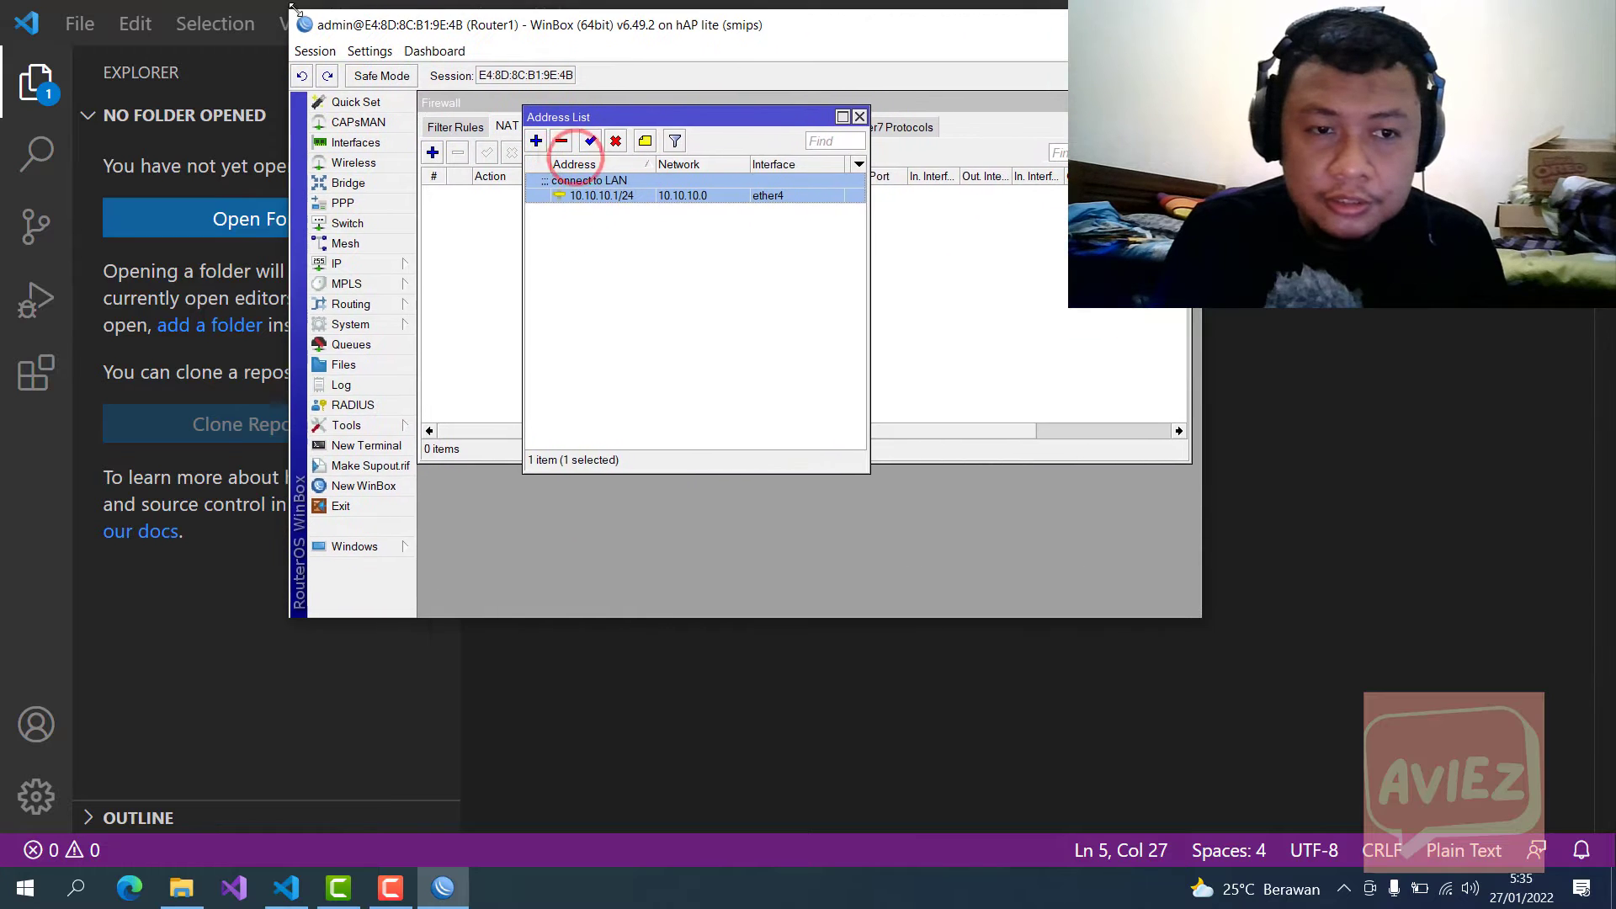
pyautogui.click(360, 324)
pyautogui.click(362, 324)
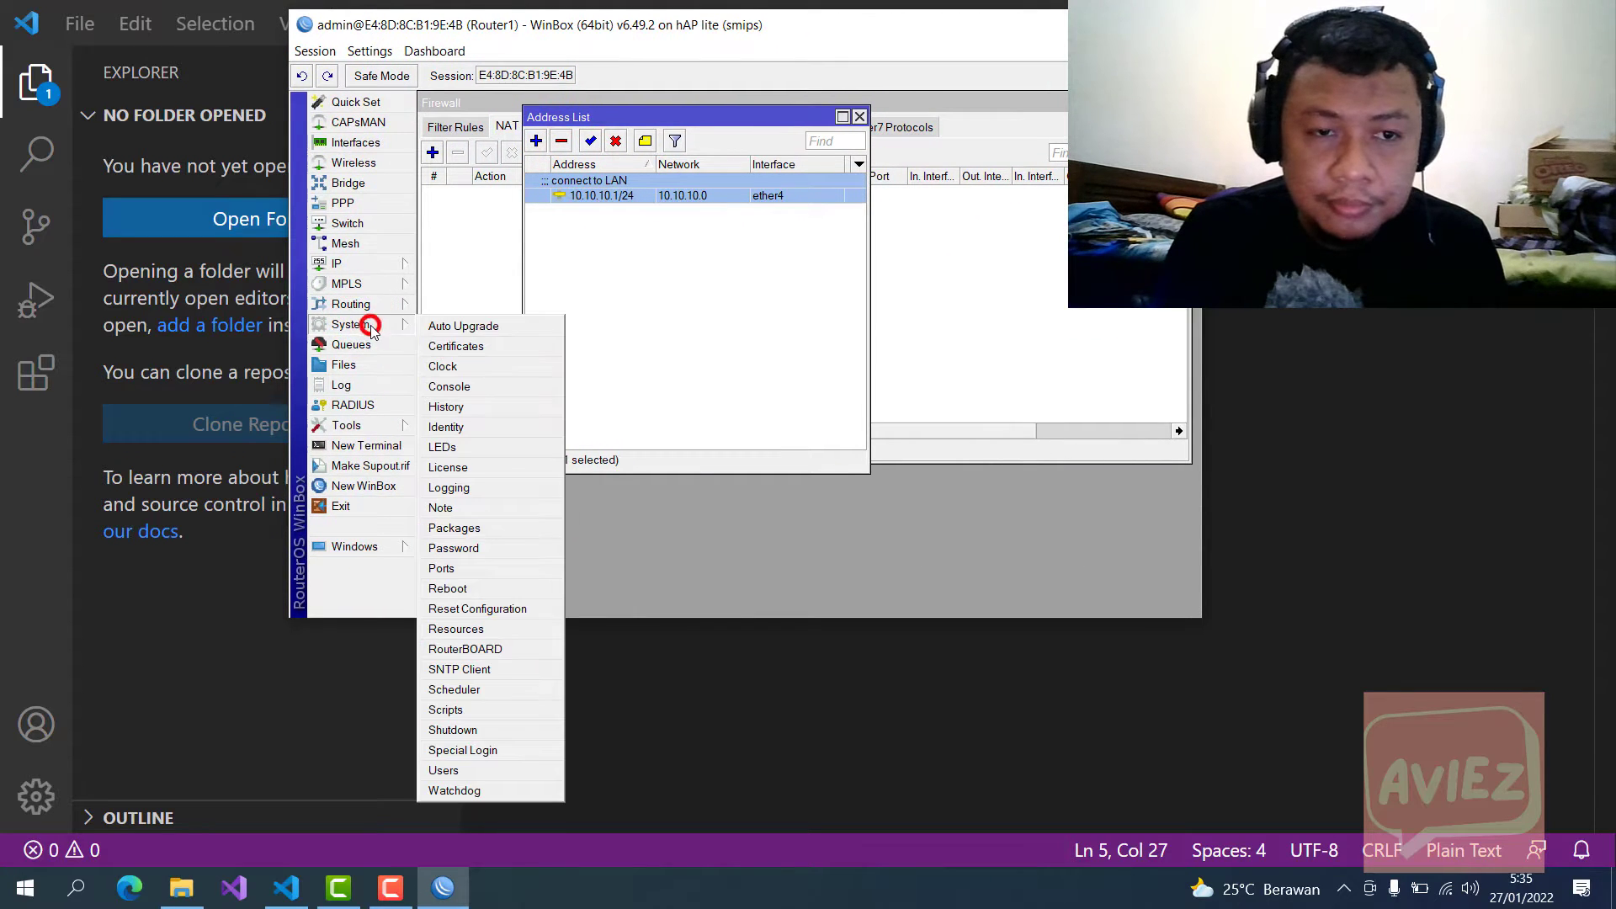
pyautogui.click(499, 608)
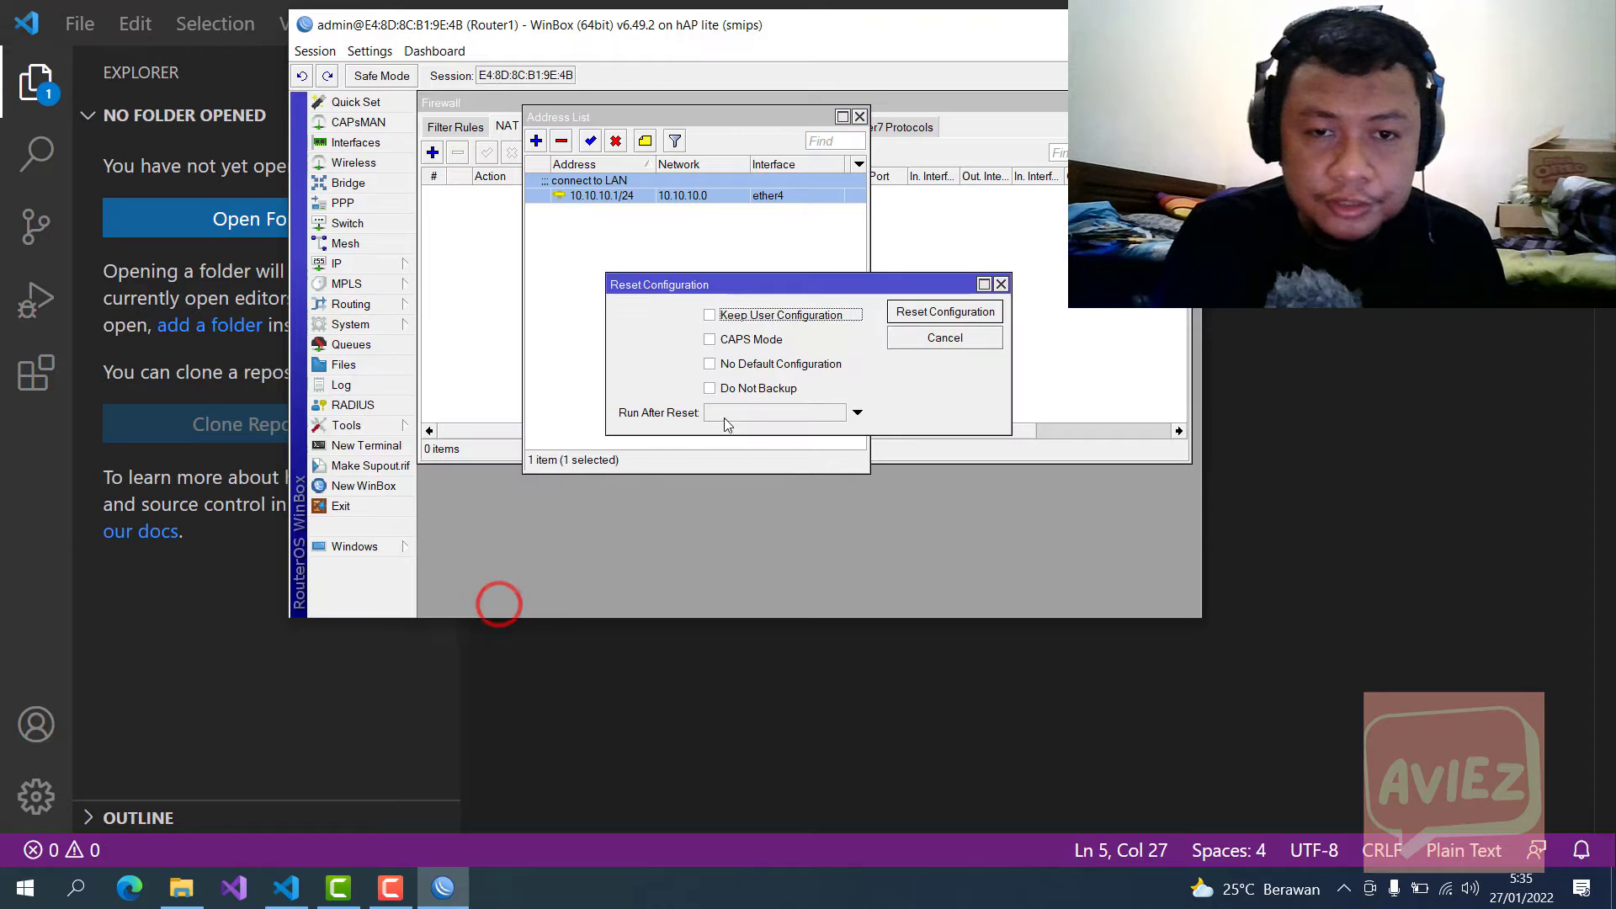
pyautogui.moveTo(773, 293); pyautogui.dragTo(758, 218)
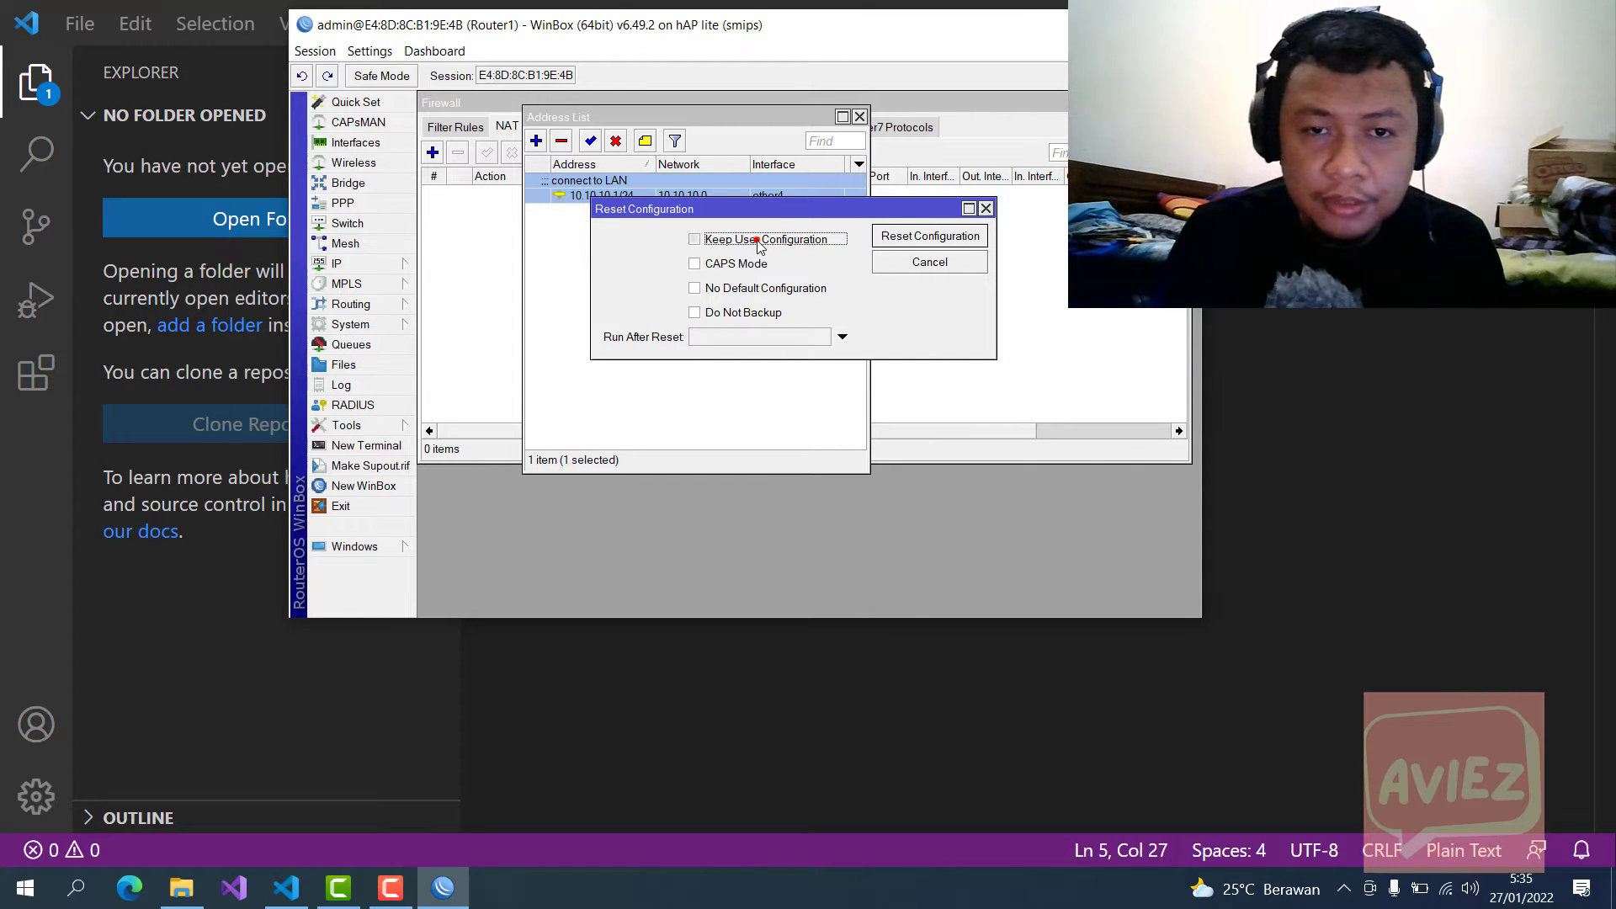
pyautogui.click(760, 242)
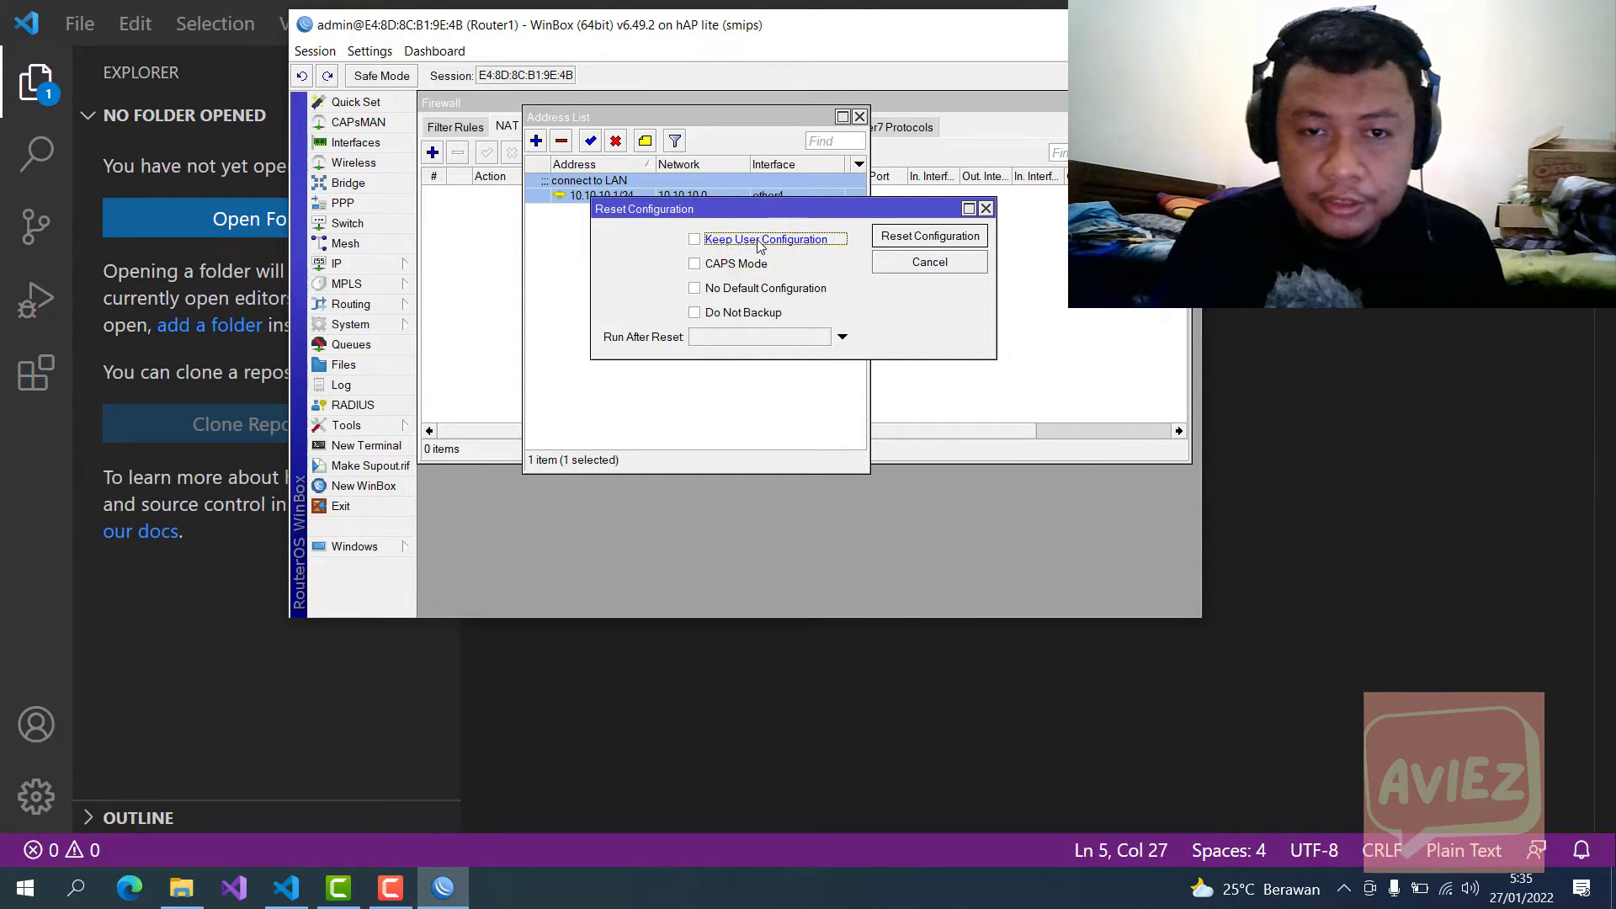
pyautogui.click(759, 244)
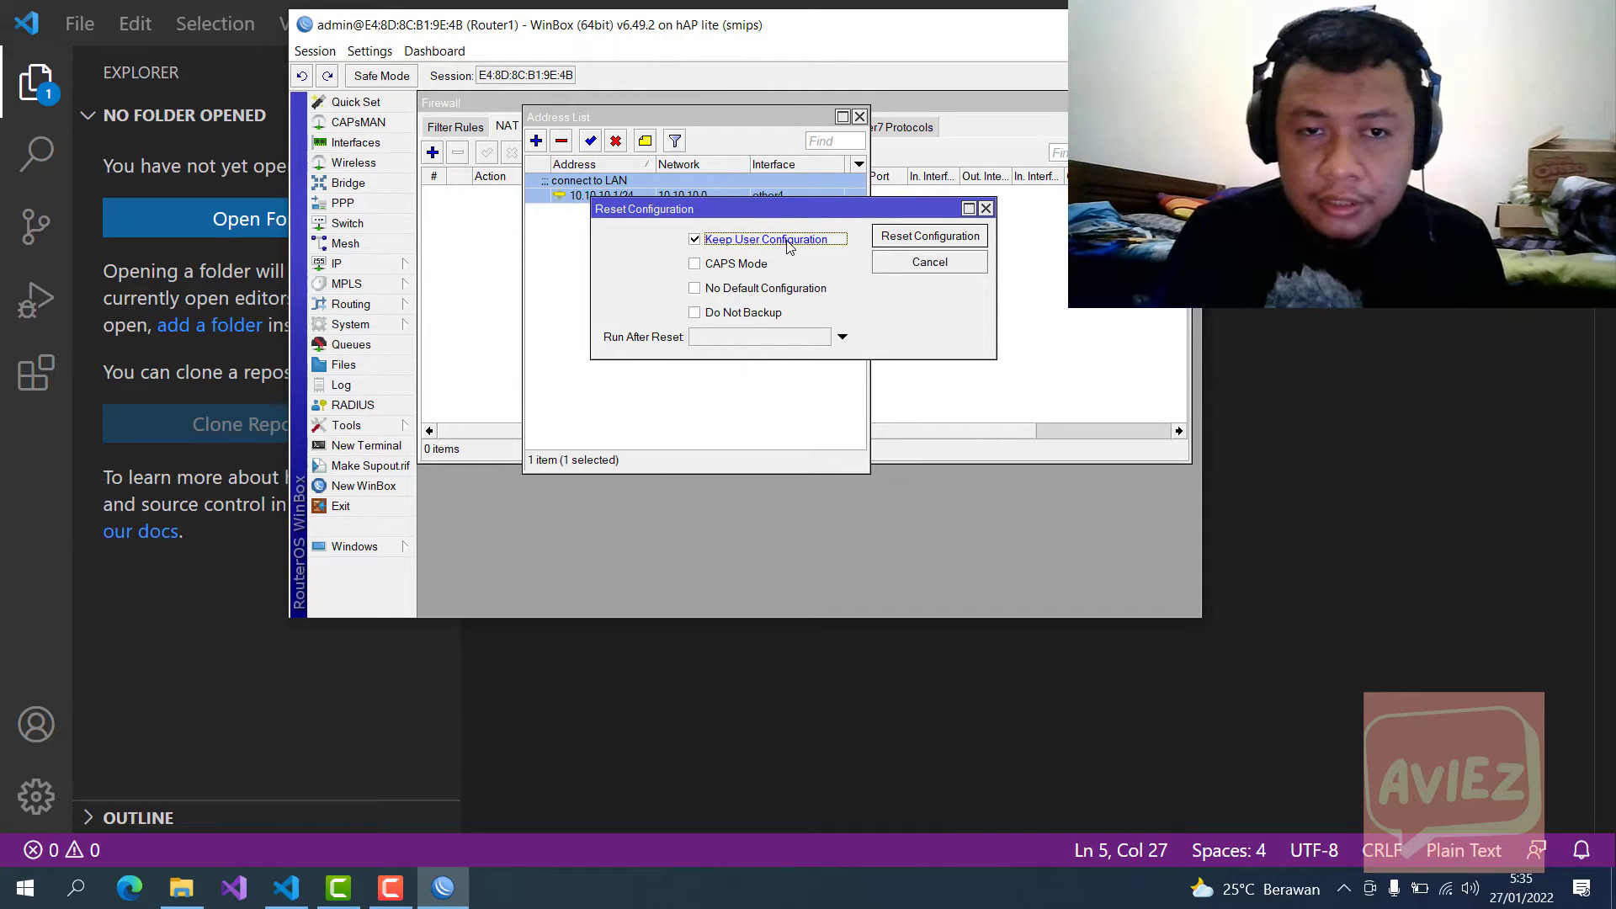
pyautogui.click(788, 241)
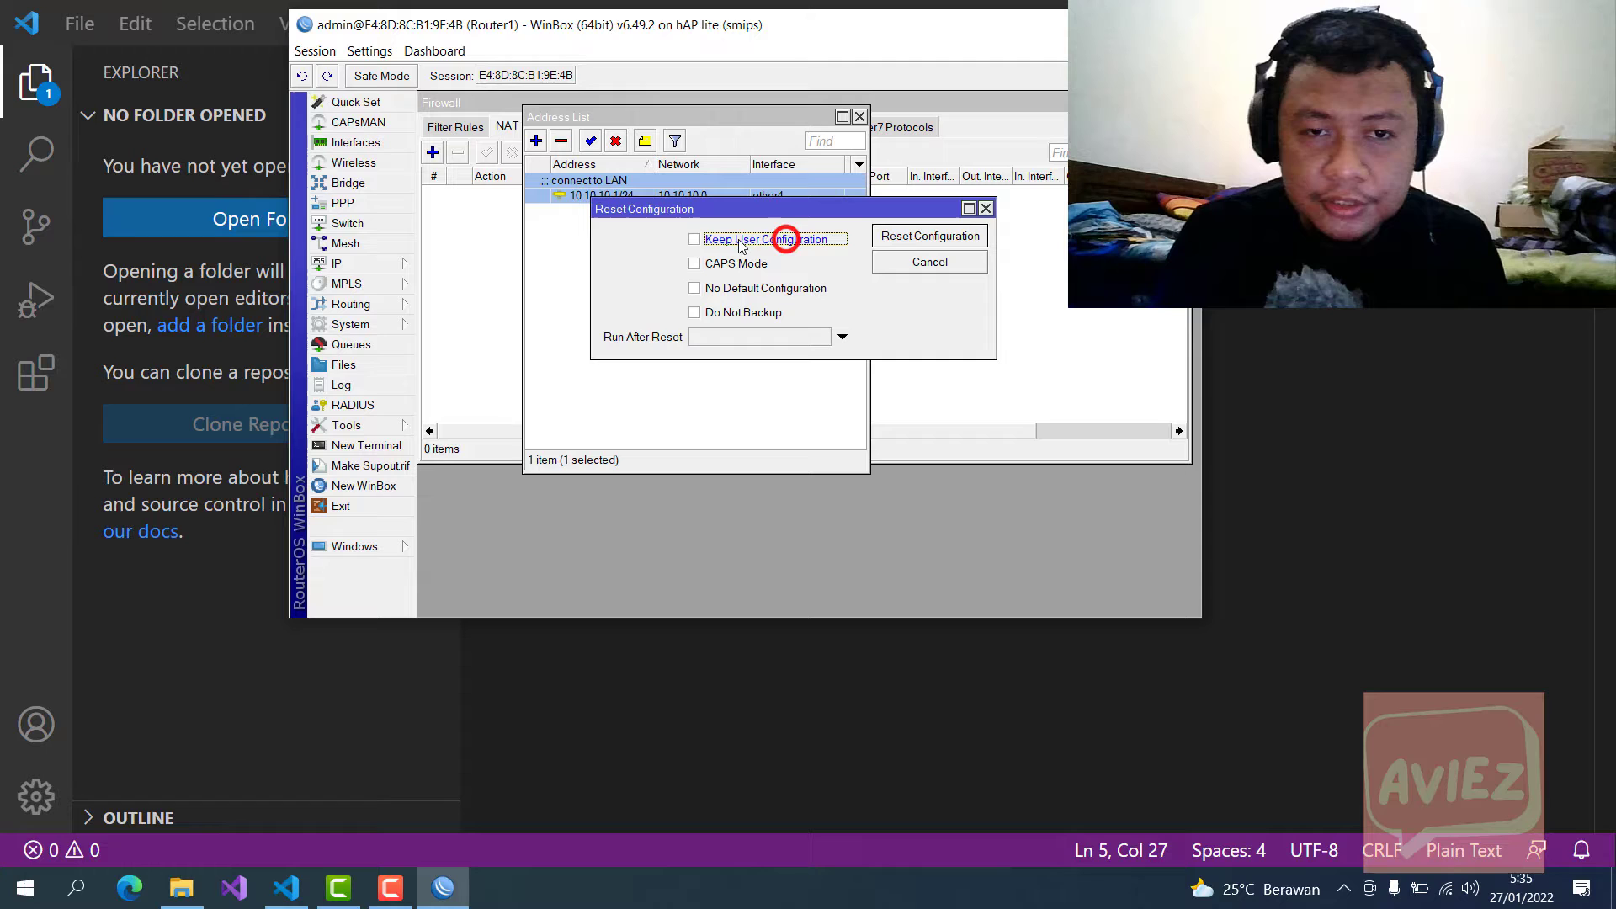
pyautogui.click(695, 241)
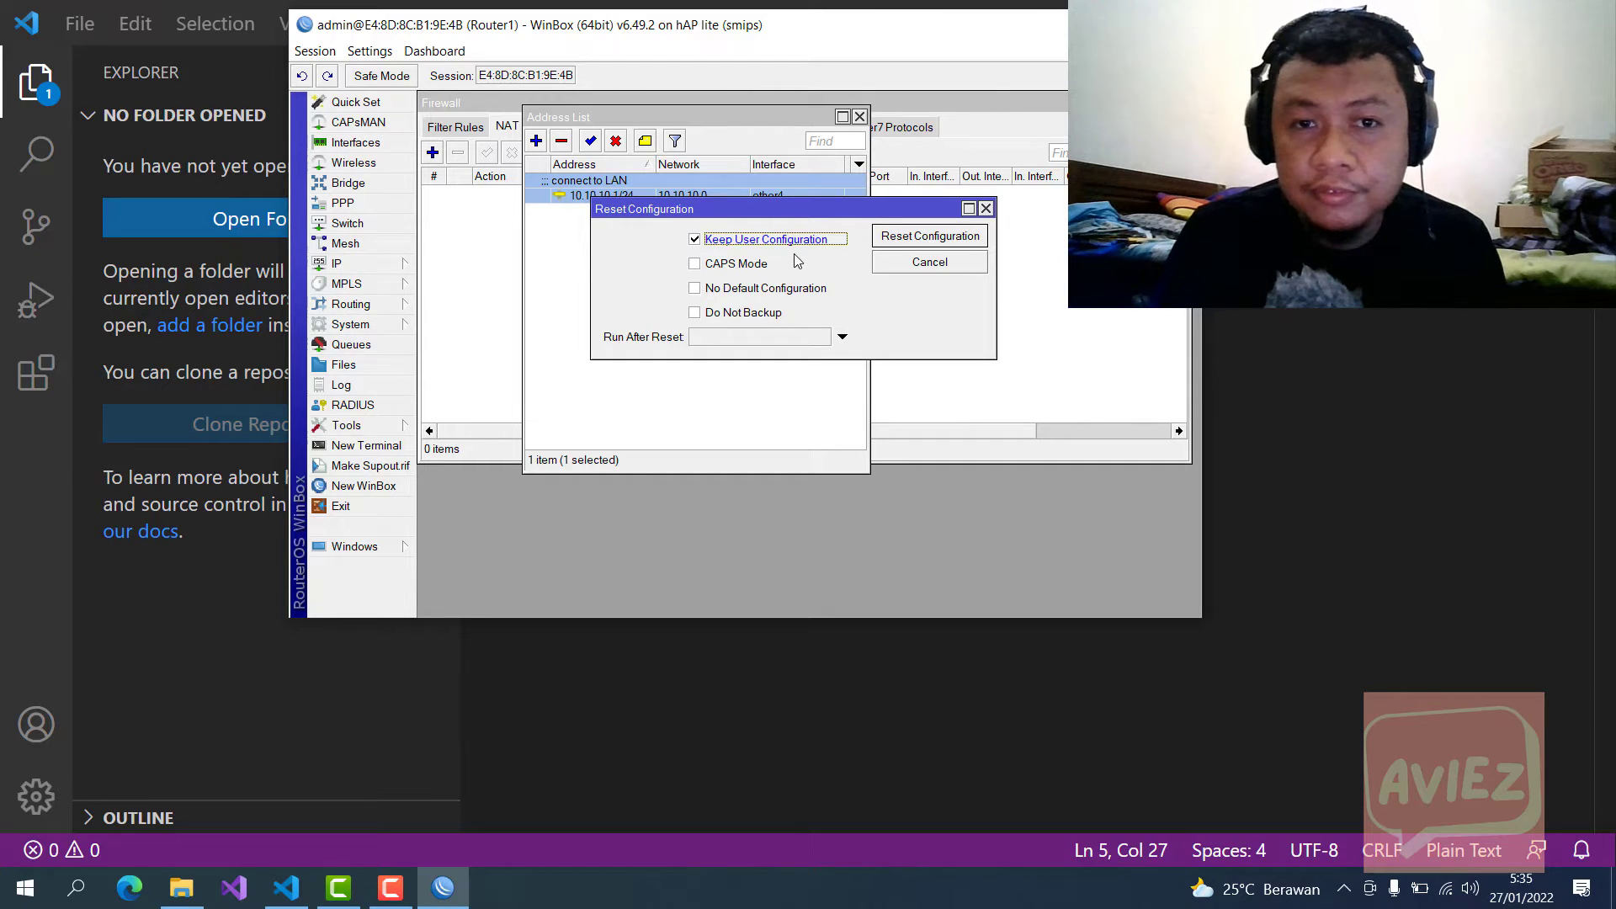
# Step: Create a new read-group router user with a password in System > Users, applying and saving it
pyautogui.click(392, 322)
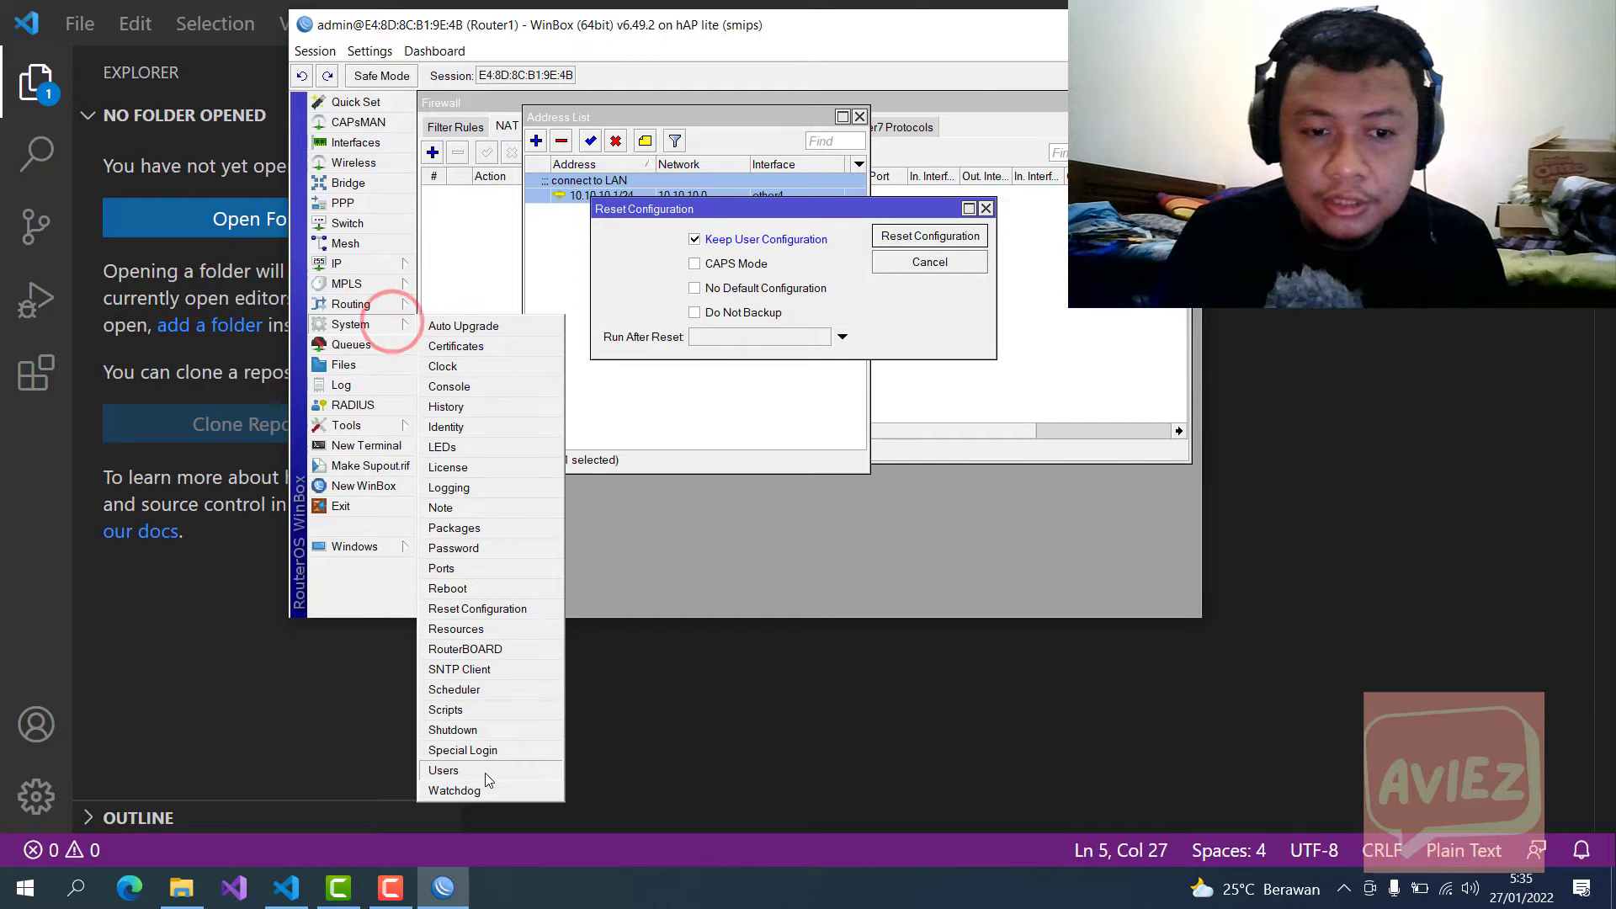
pyautogui.click(480, 770)
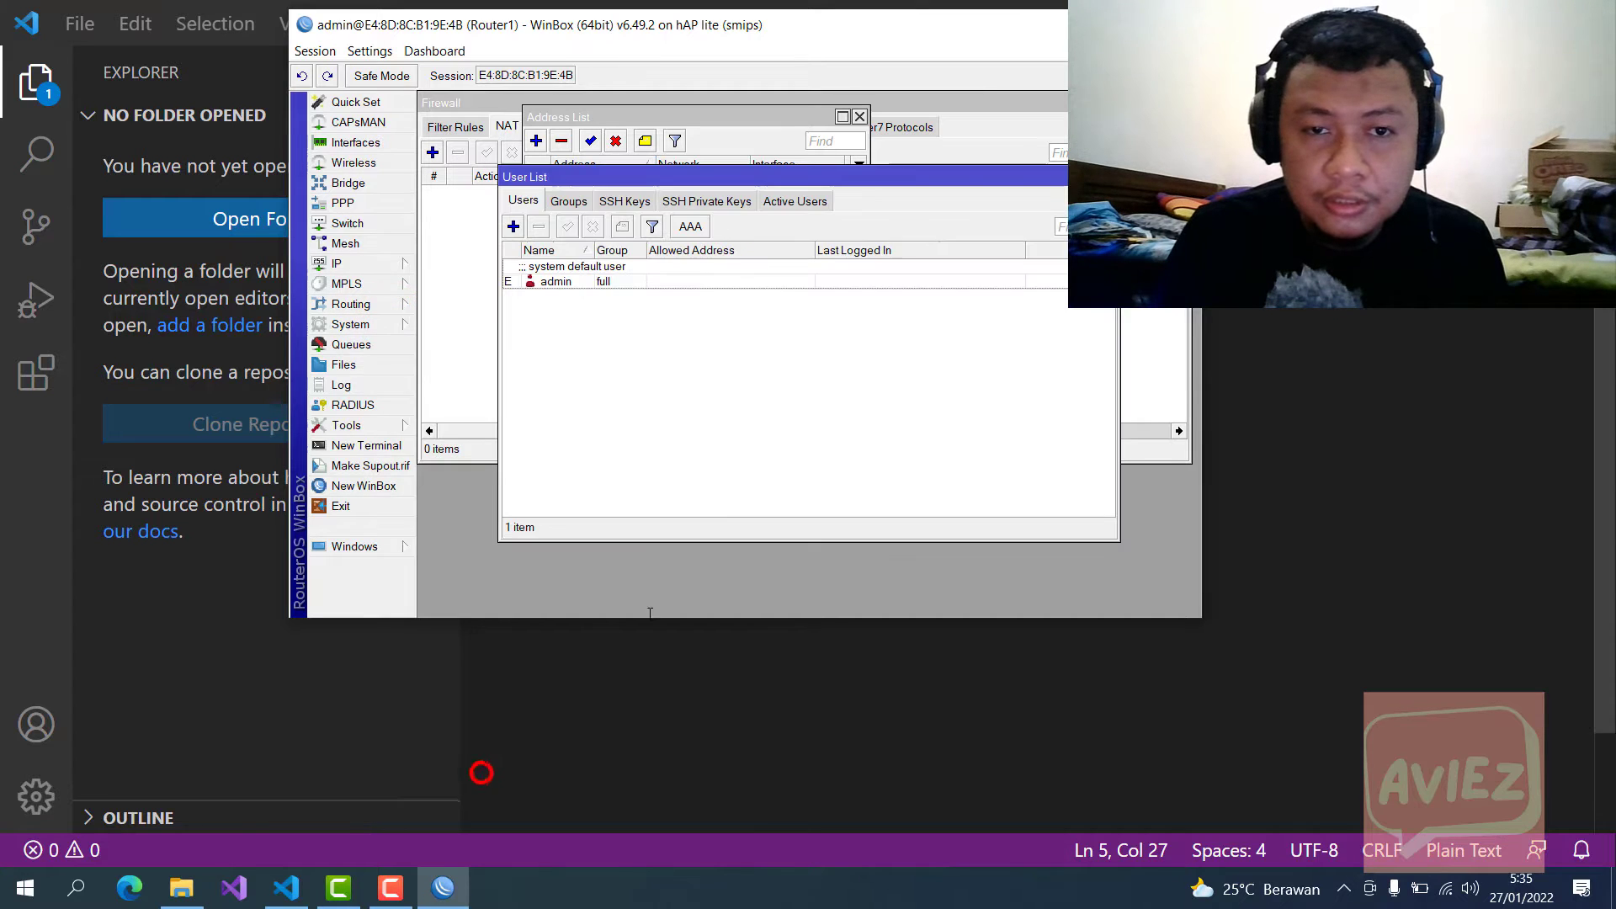
pyautogui.click(512, 227)
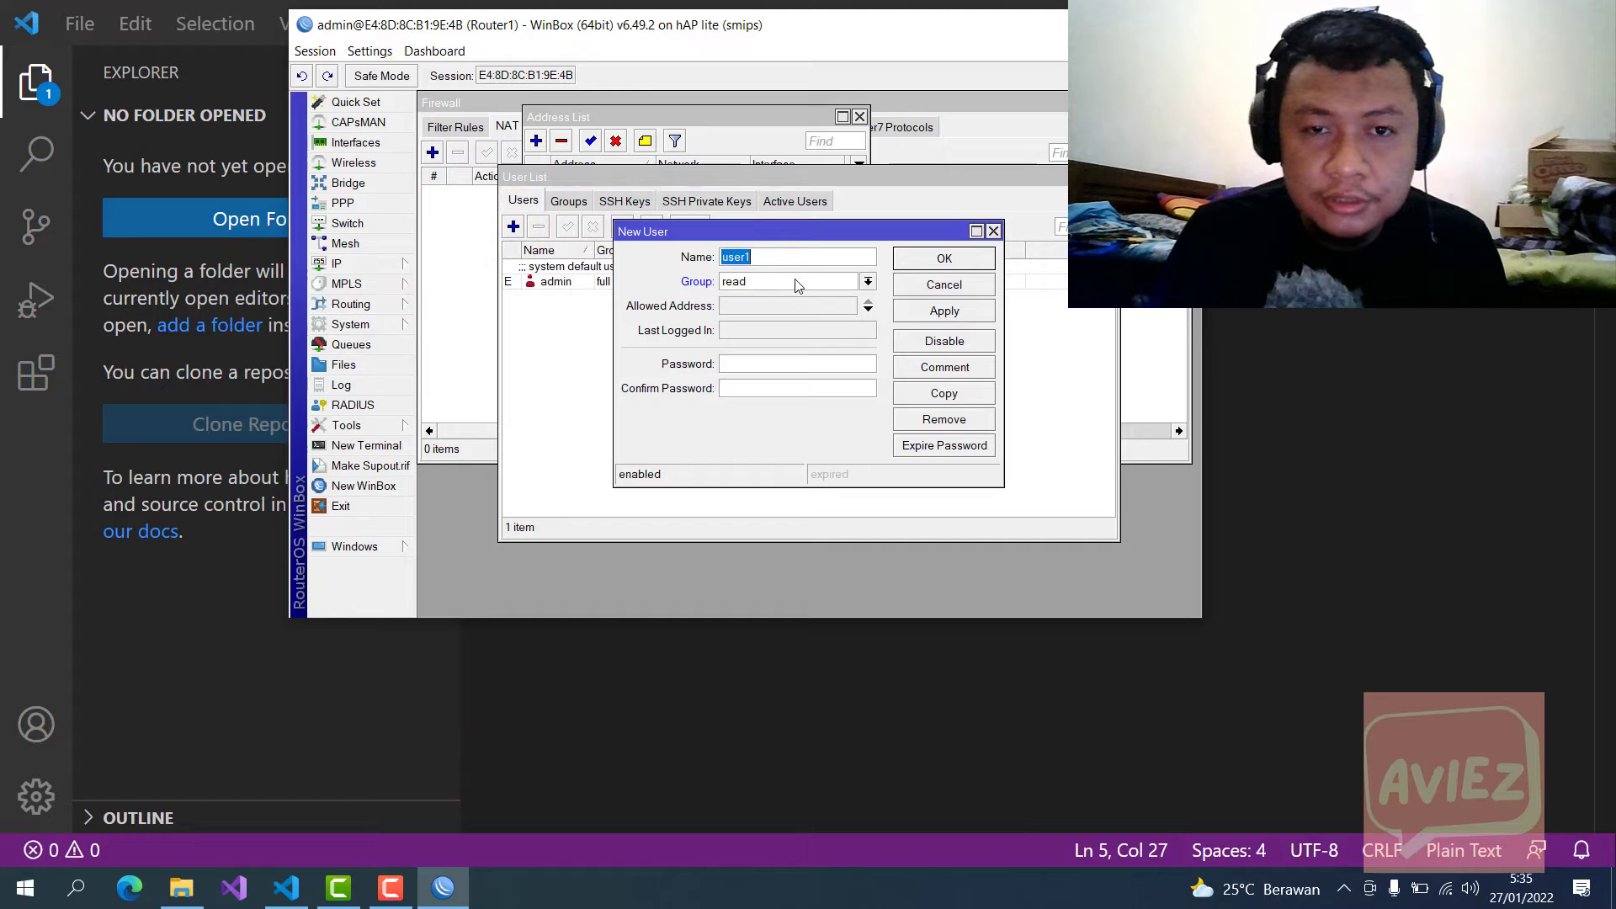
pyautogui.click(812, 364)
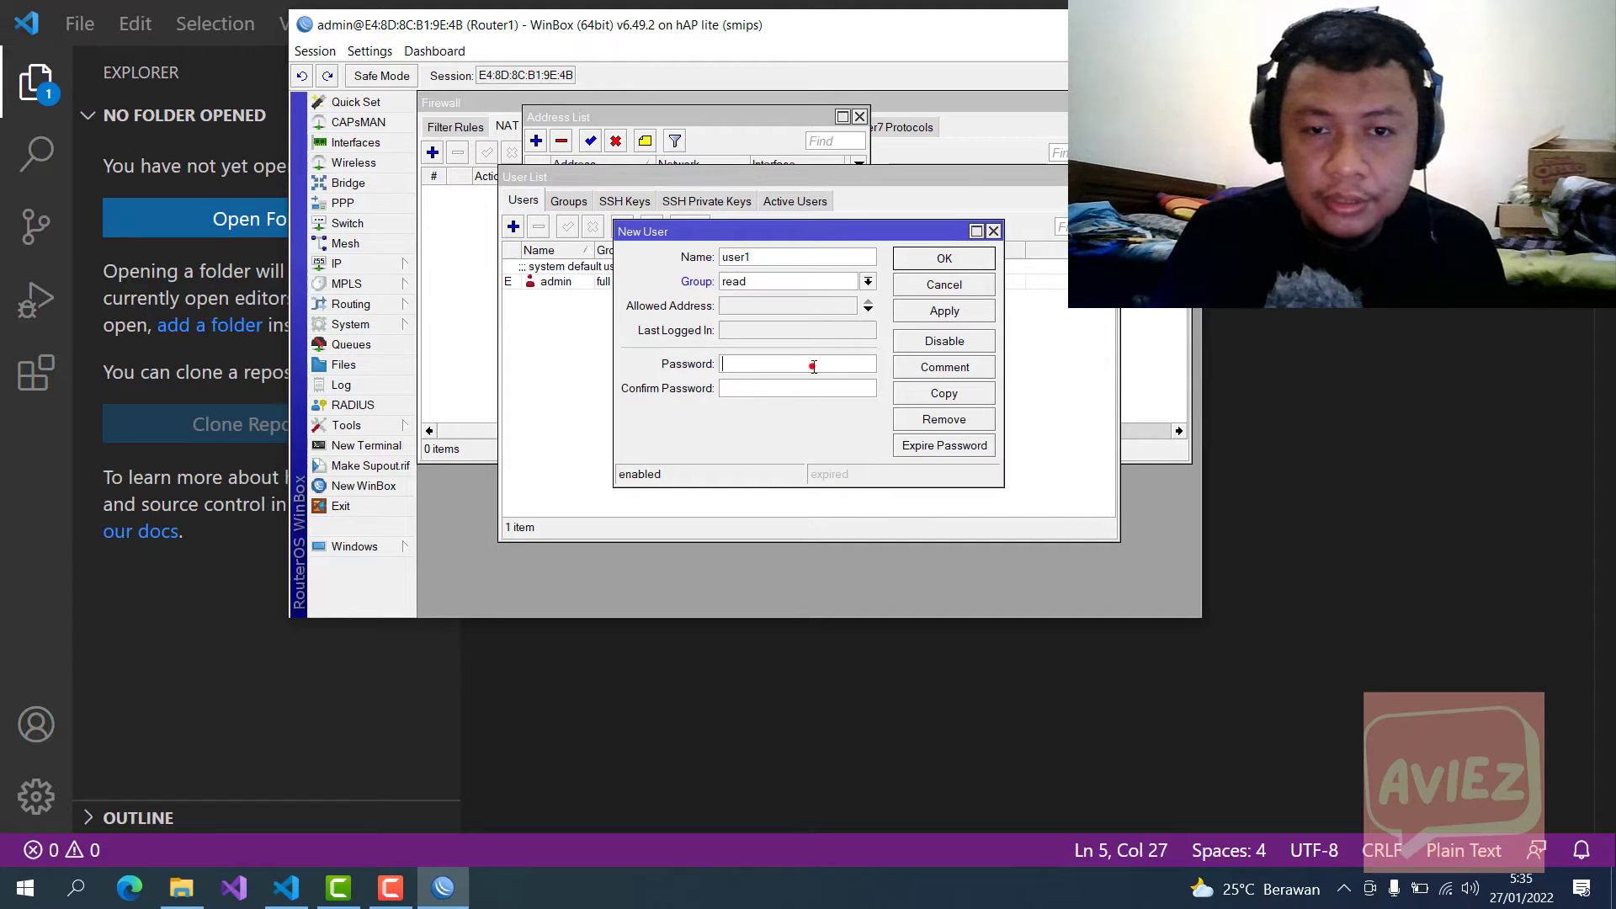
pyautogui.write('1')
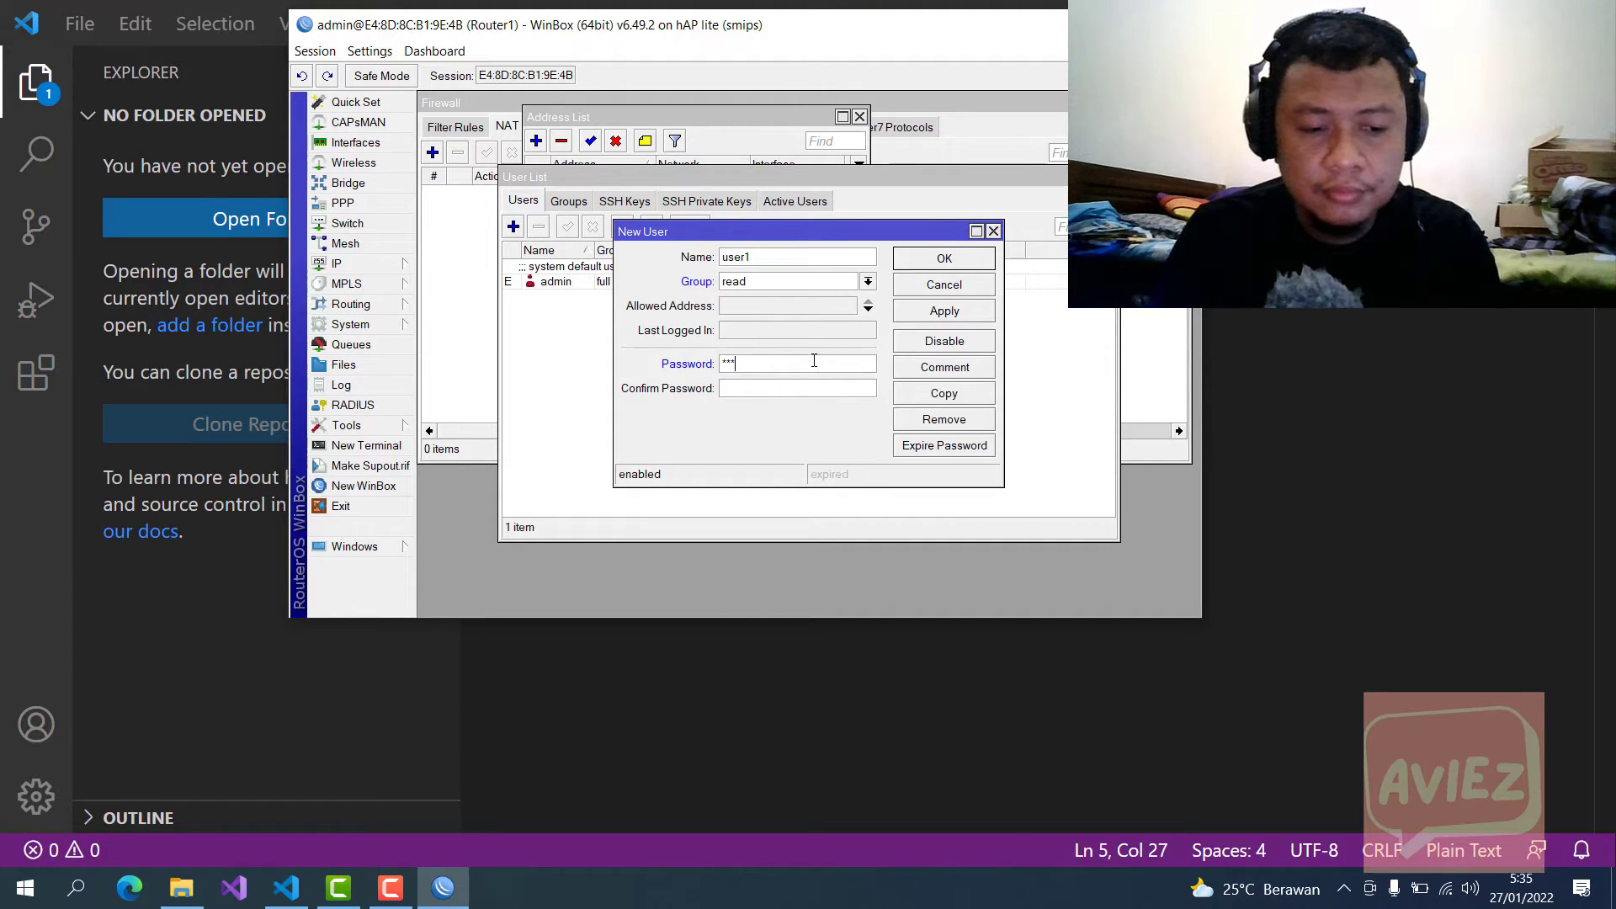
pyautogui.write('1234')
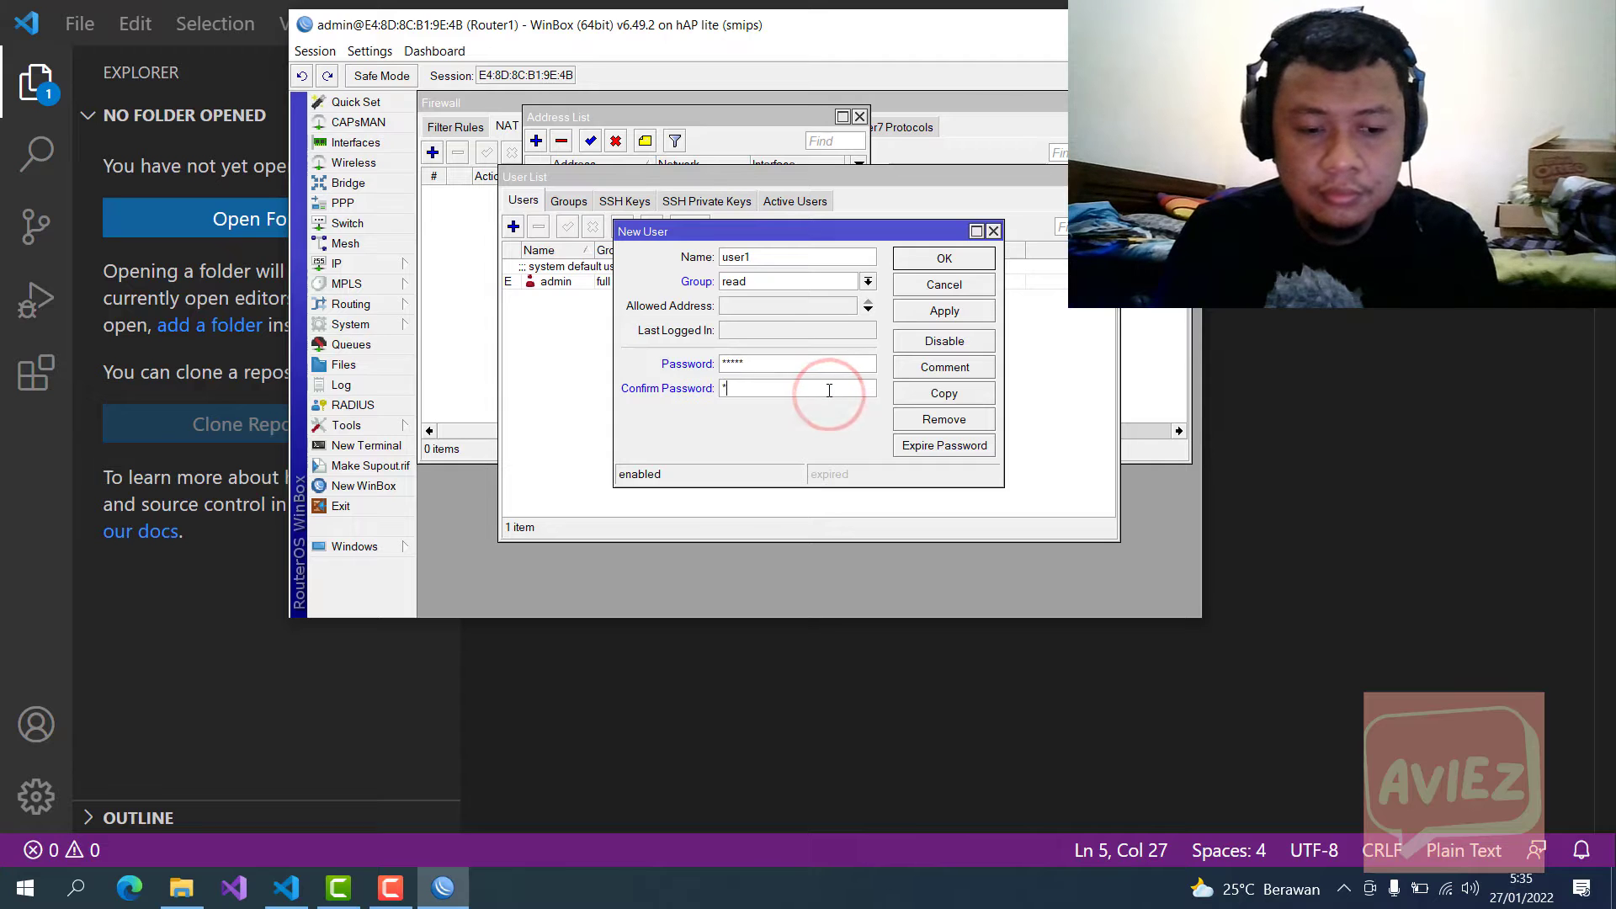
pyautogui.click(958, 313)
pyautogui.click(940, 261)
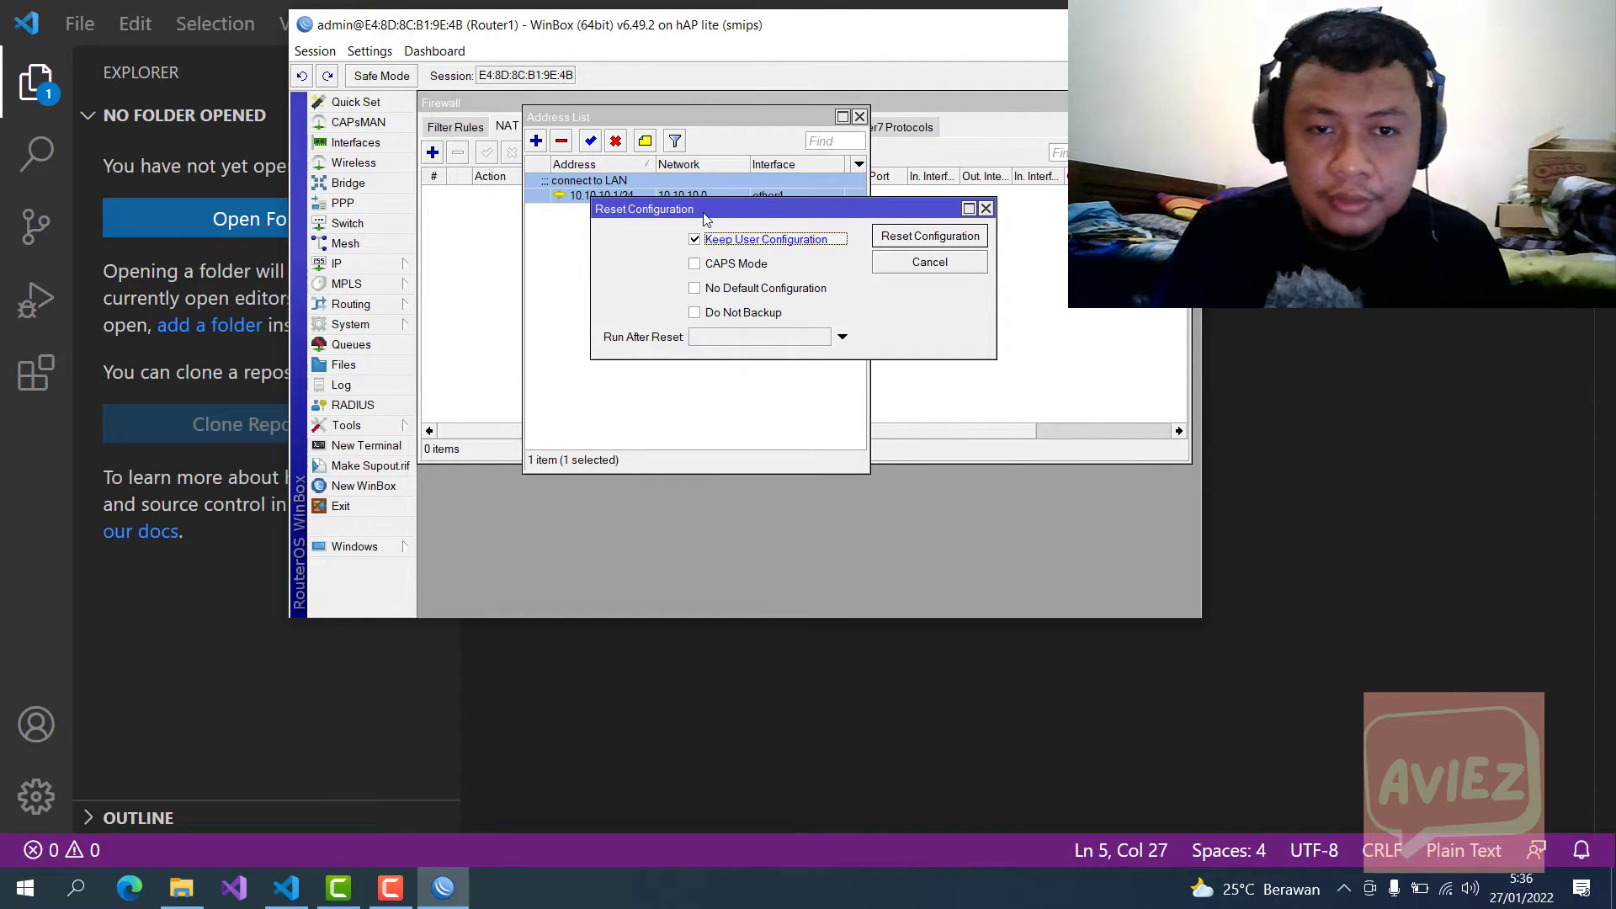
# Step: Run Reset Configuration with user configuration kept and confirm the reset and reboot
pyautogui.moveTo(705, 216); pyautogui.dragTo(706, 226)
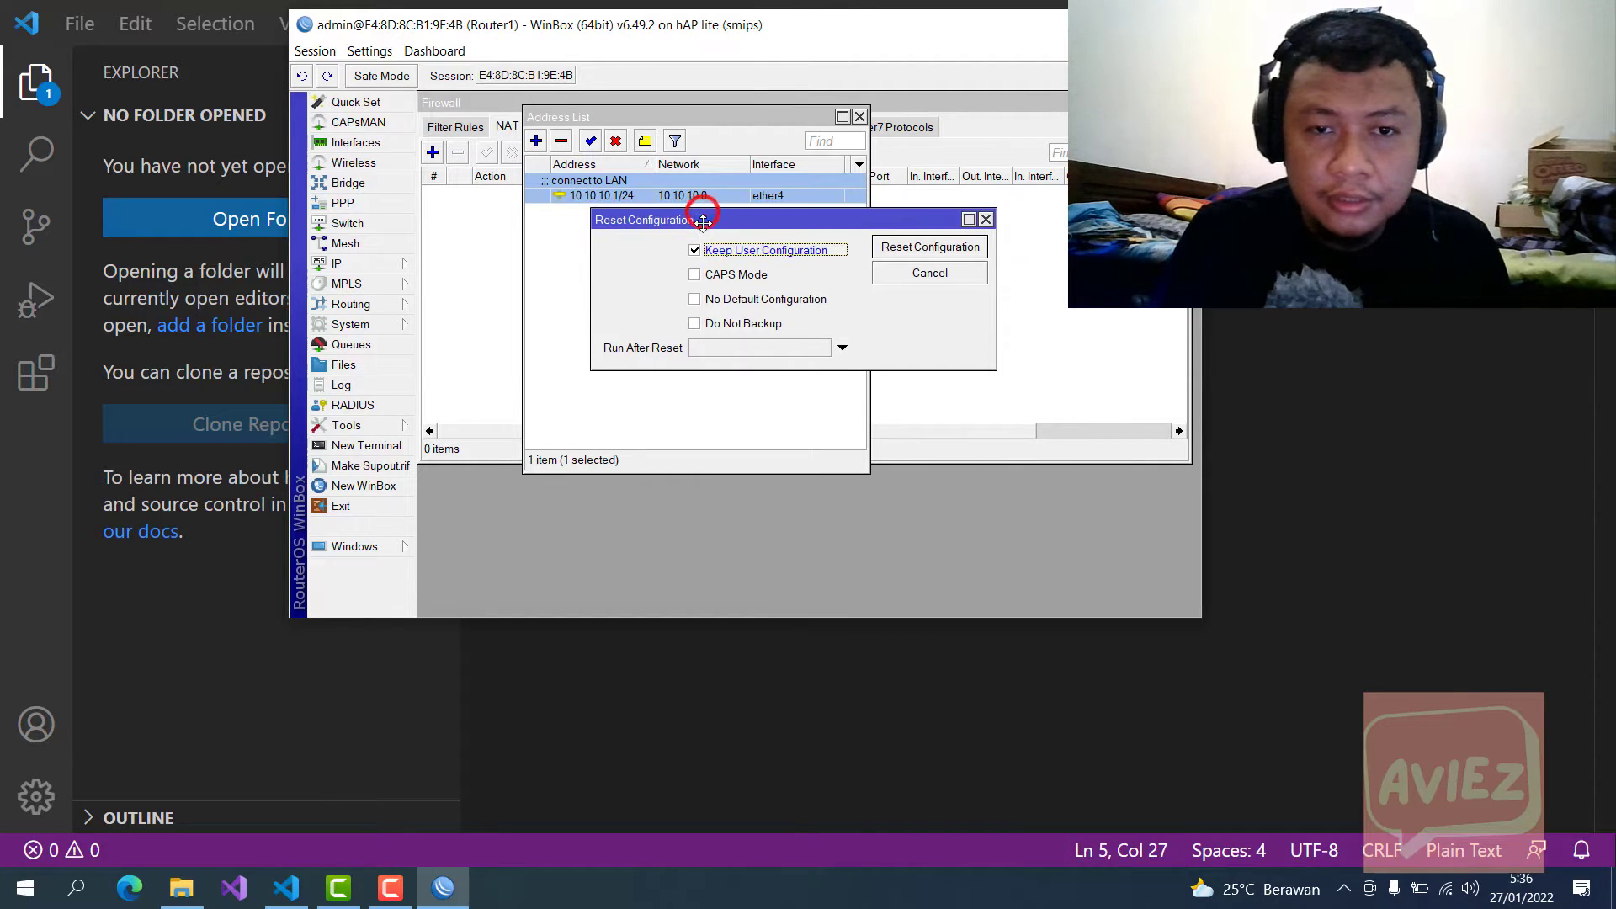
pyautogui.click(931, 249)
pyautogui.click(836, 348)
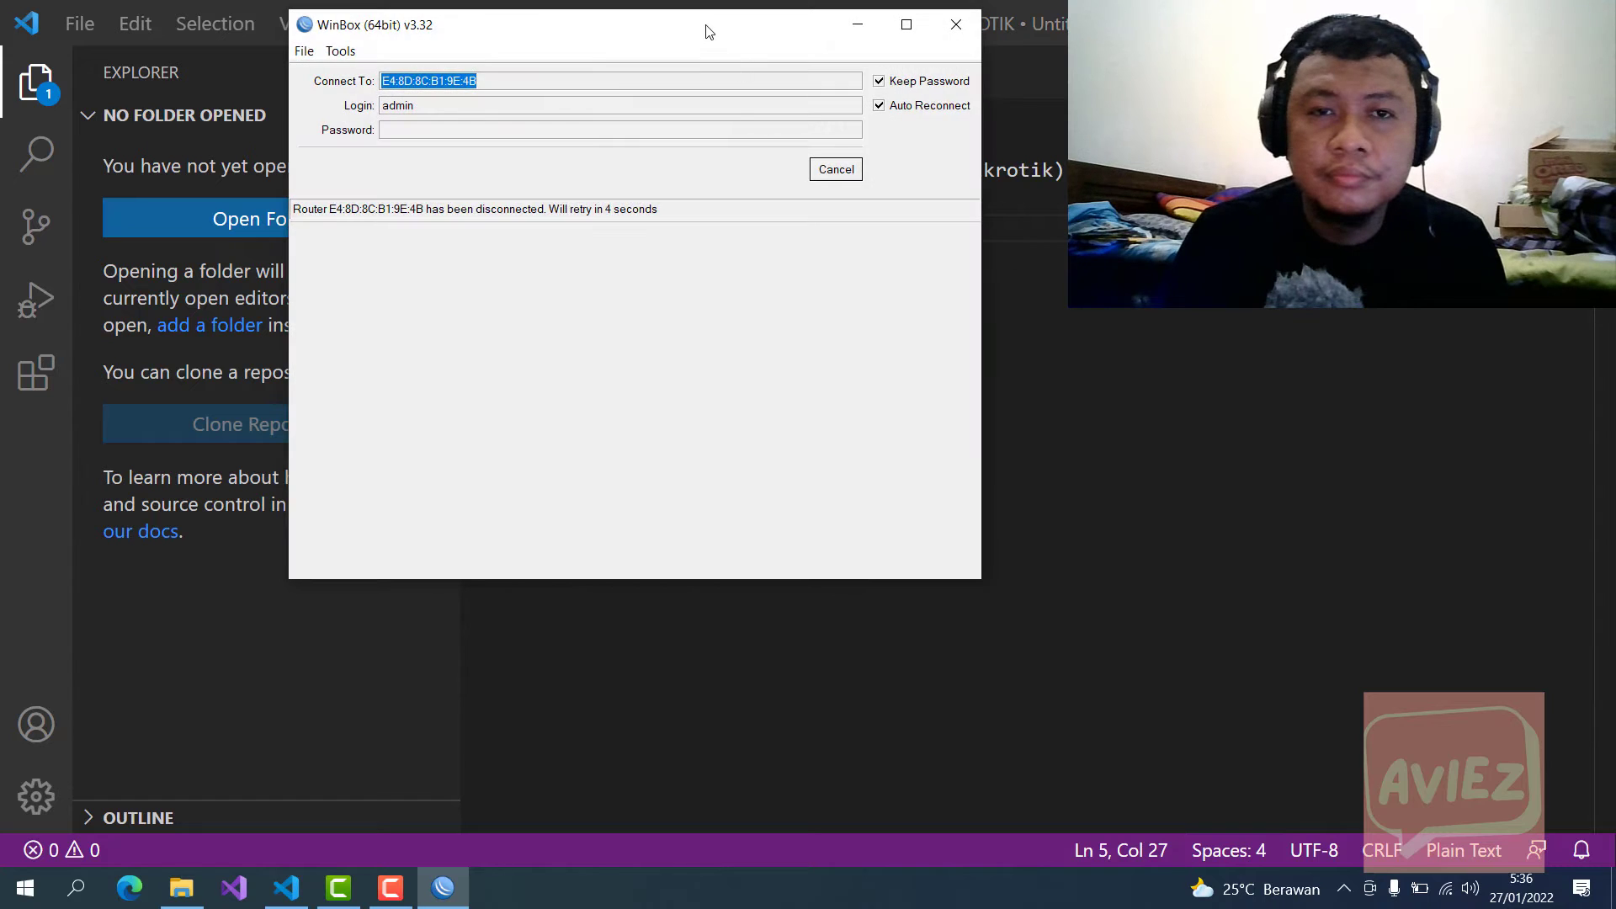
# Step: Refresh the Neighbors list, decline the Windows prompt, and select the router at 192.168.88.1
pyautogui.moveTo(708, 31); pyautogui.dragTo(869, 106)
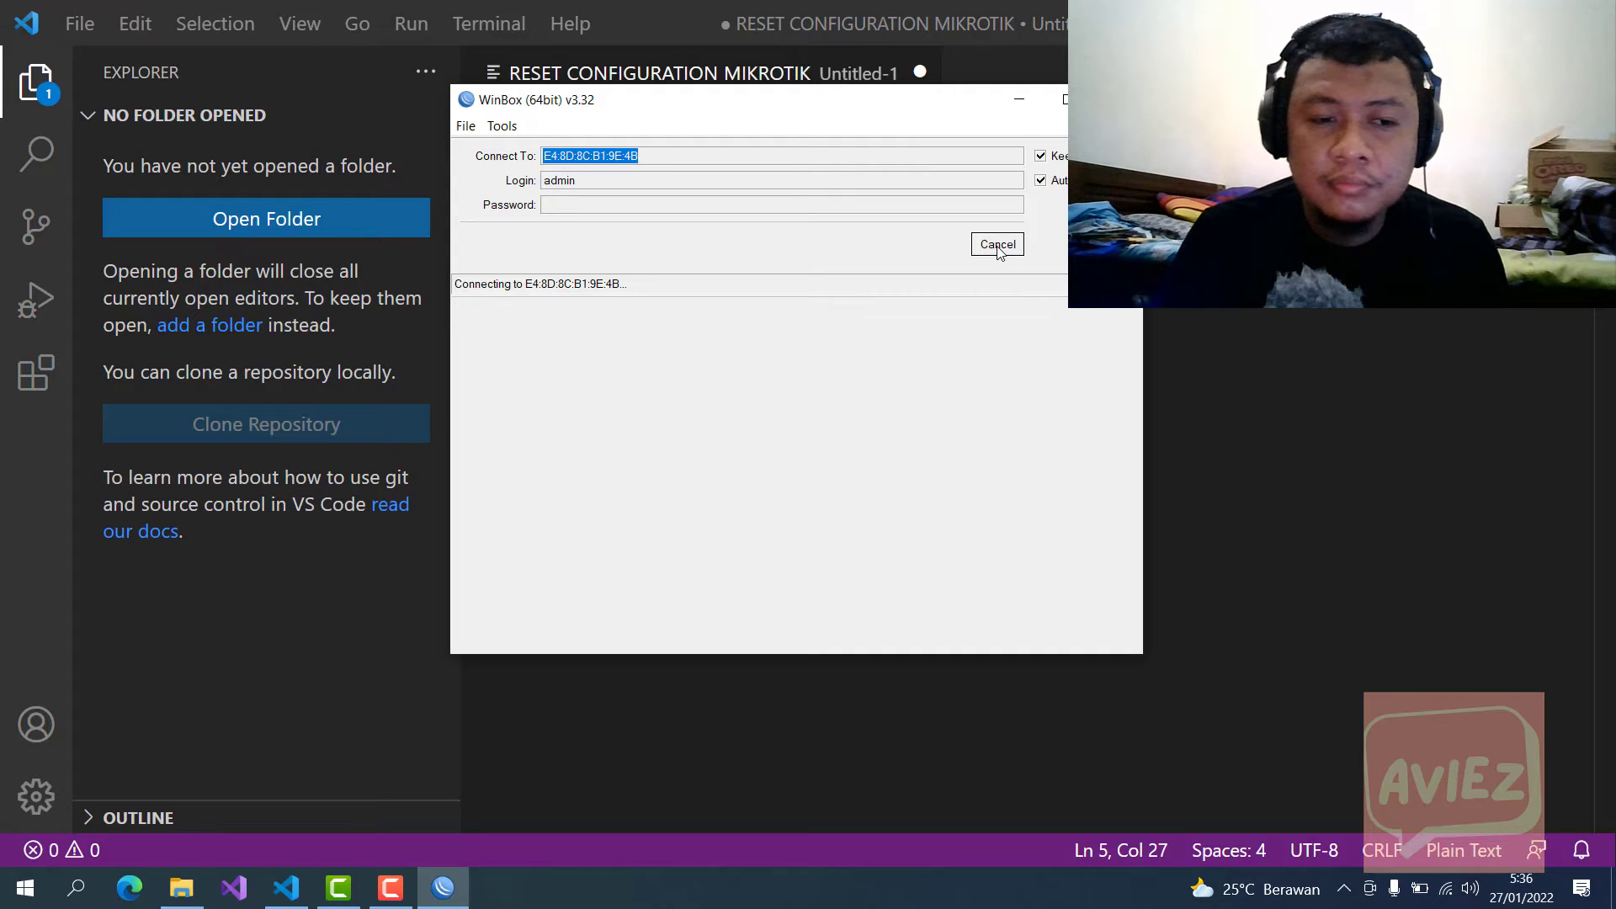
pyautogui.click(142, 886)
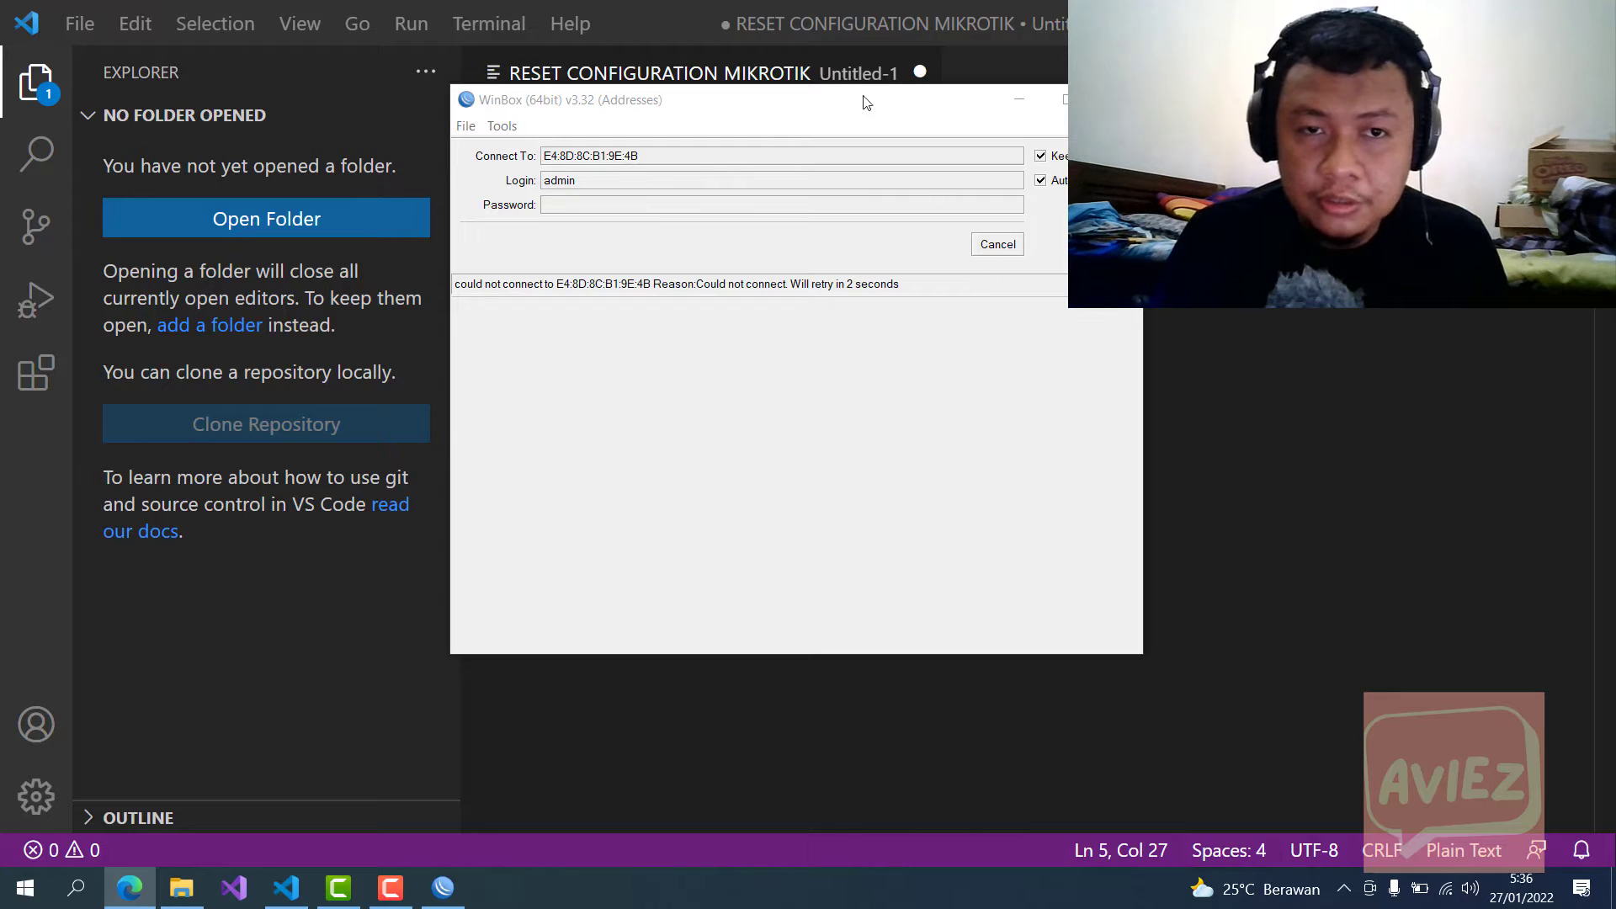
pyautogui.click(790, 116)
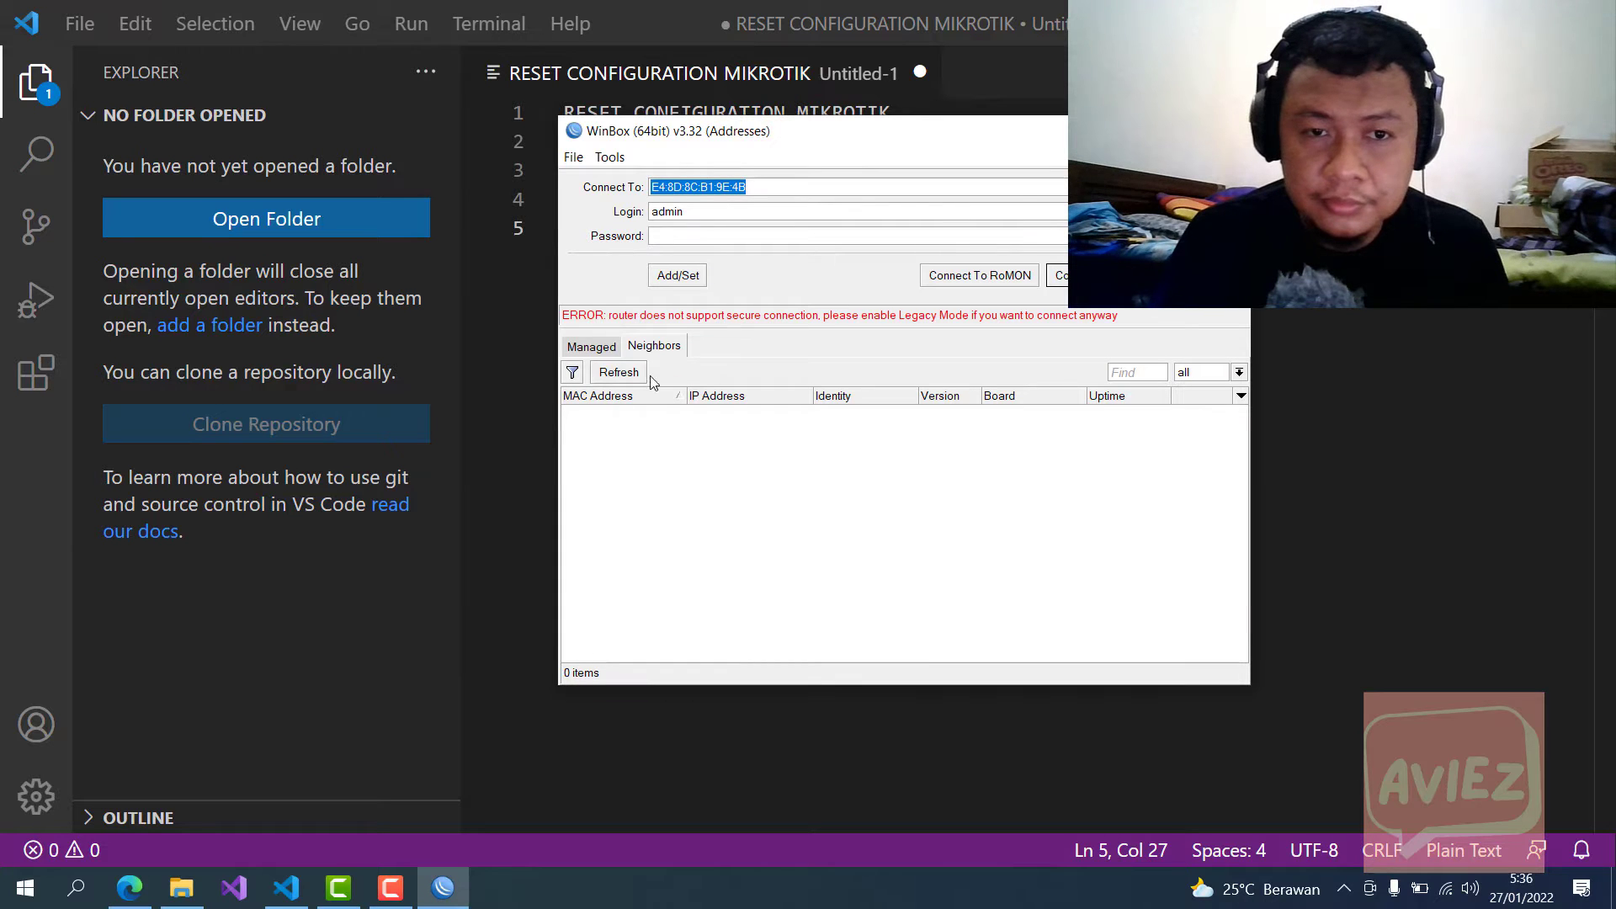
pyautogui.click(620, 373)
pyautogui.click(591, 347)
pyautogui.click(653, 347)
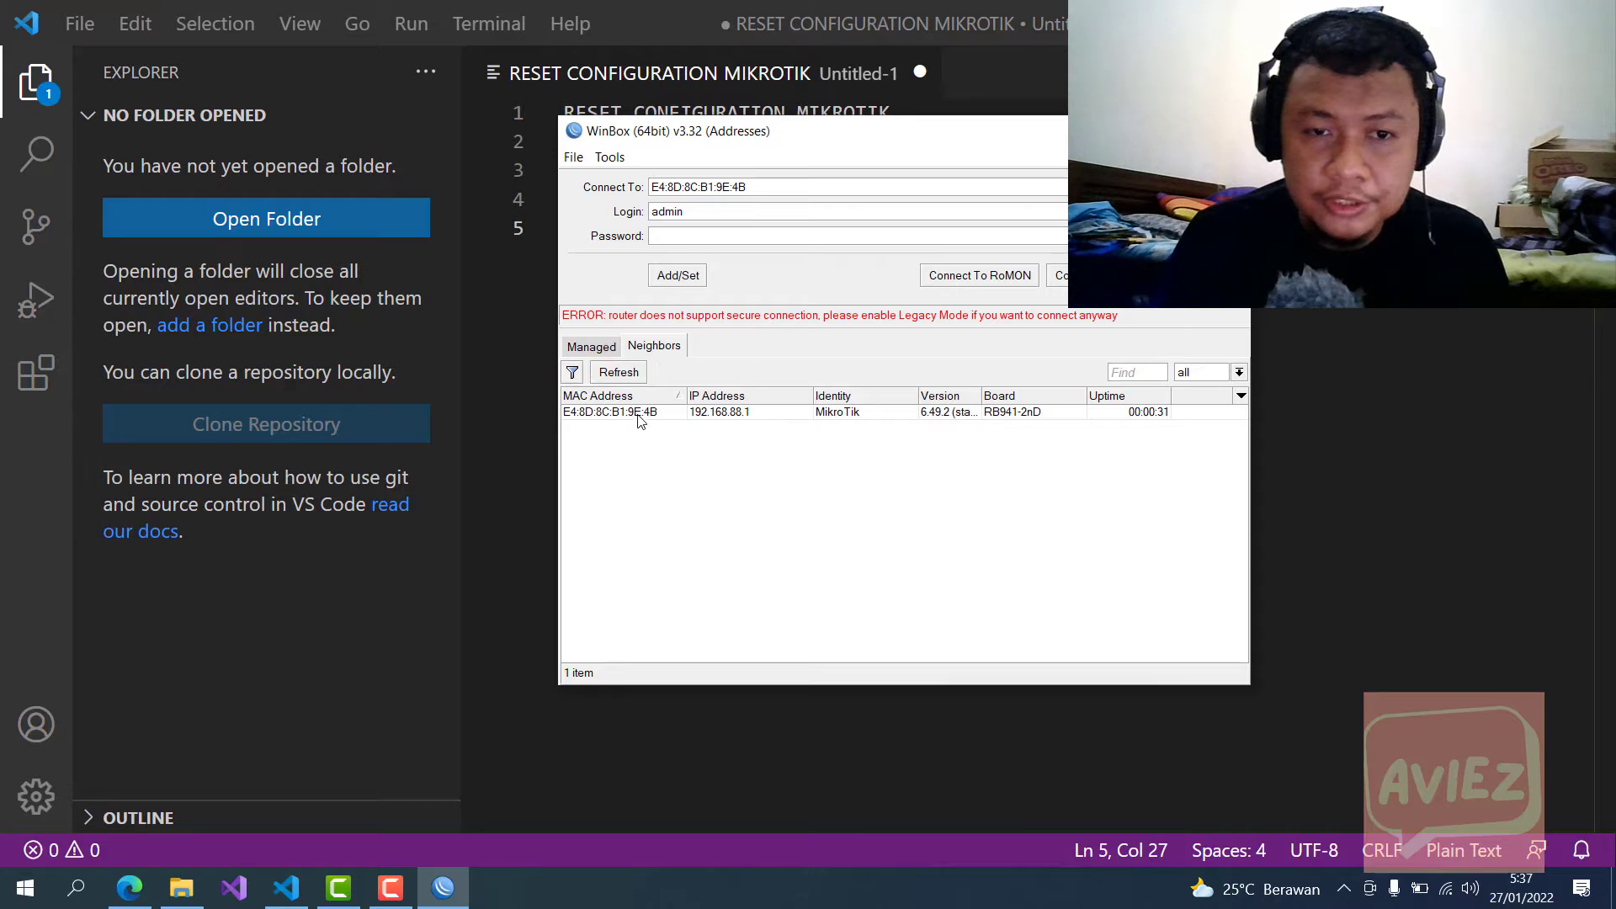
pyautogui.click(1541, 383)
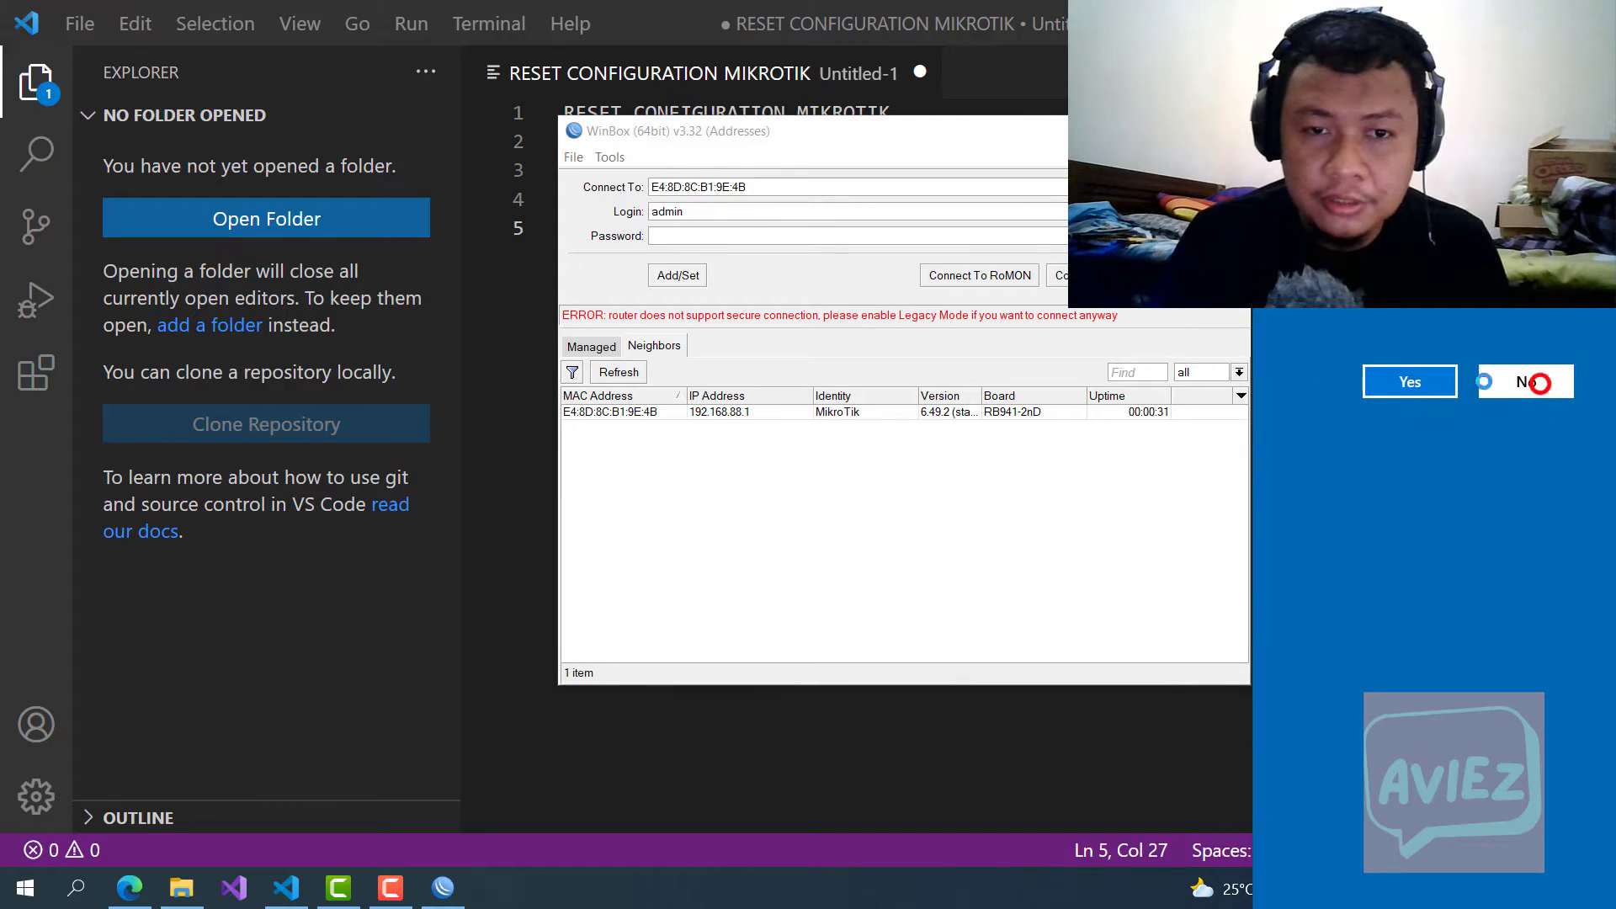
pyautogui.click(743, 416)
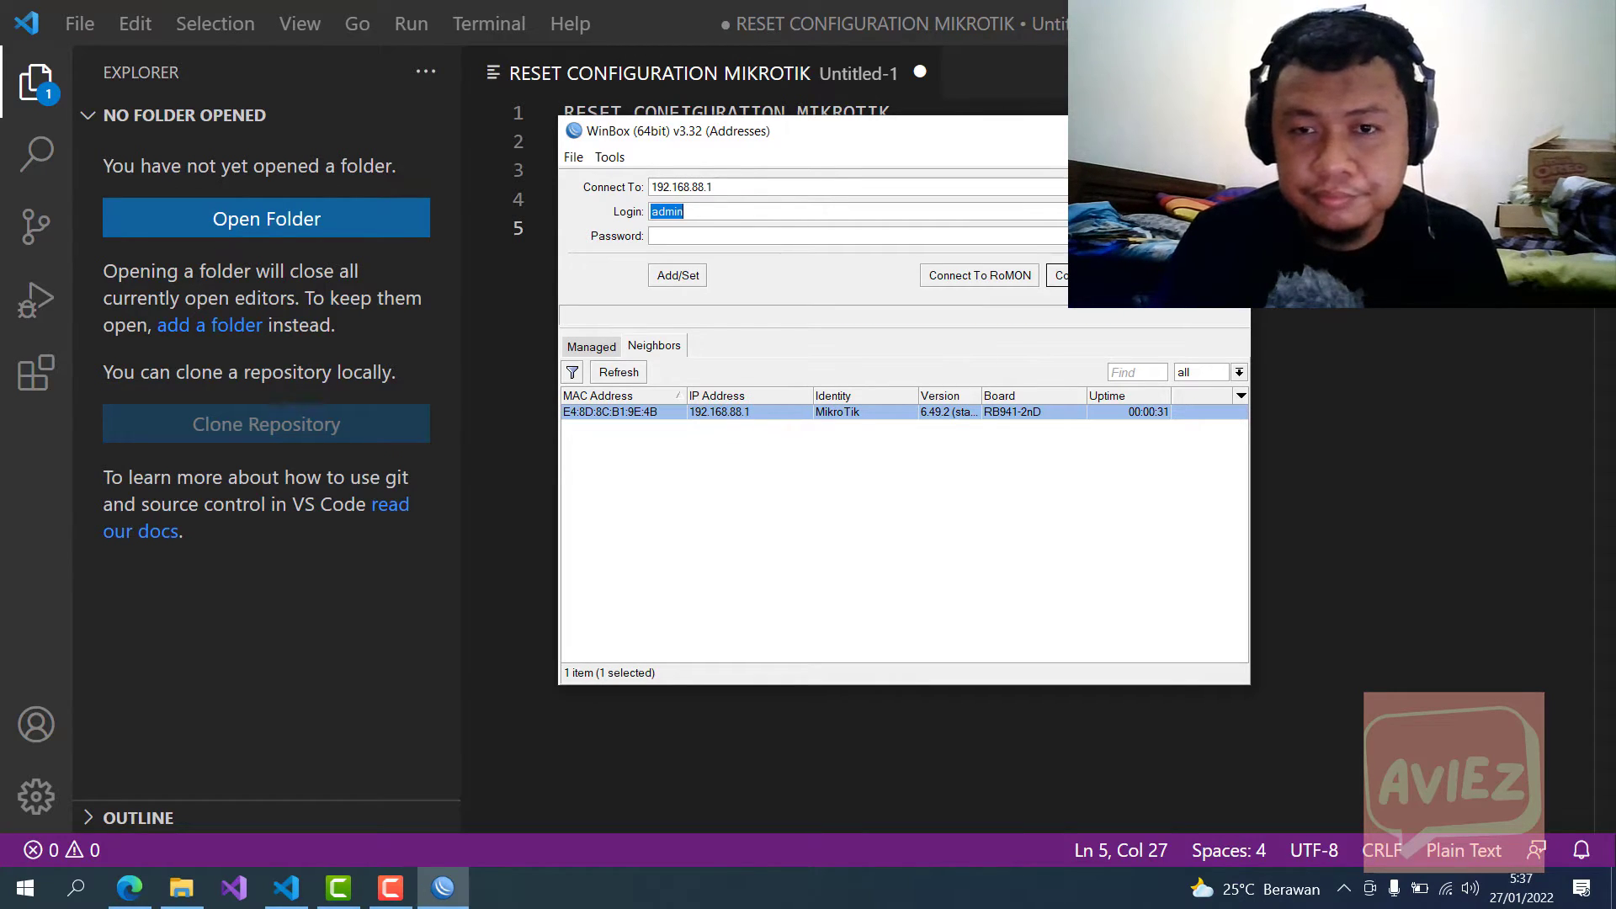
# Step: Connect to the router at 192.168.88.1 and dismiss the default configuration summary
pyautogui.click(1060, 276)
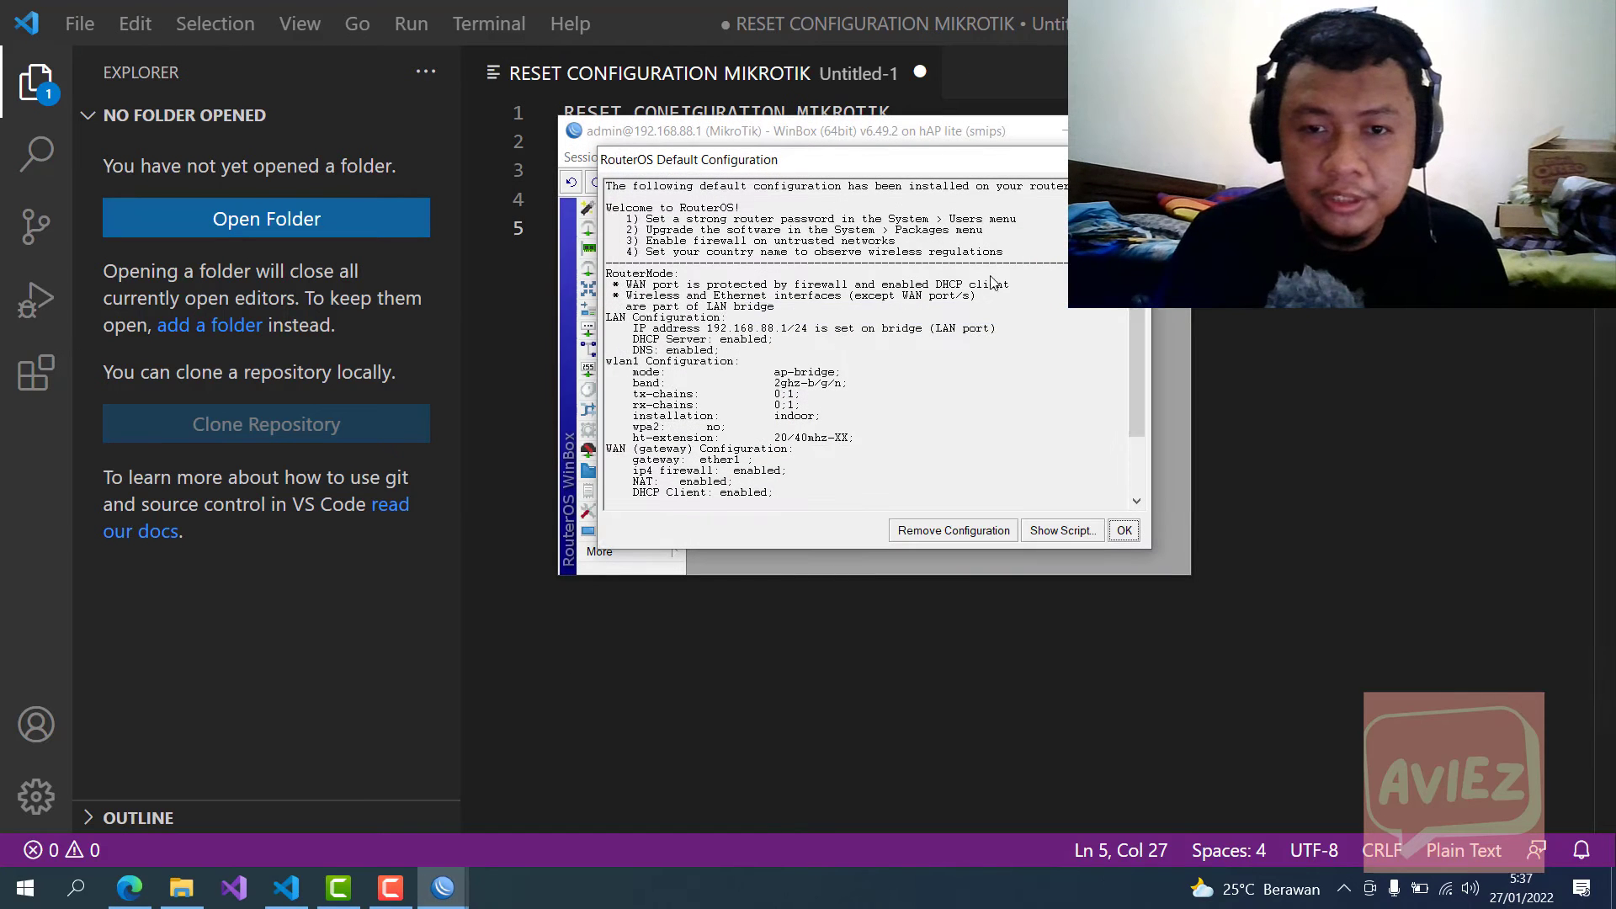
pyautogui.click(1124, 530)
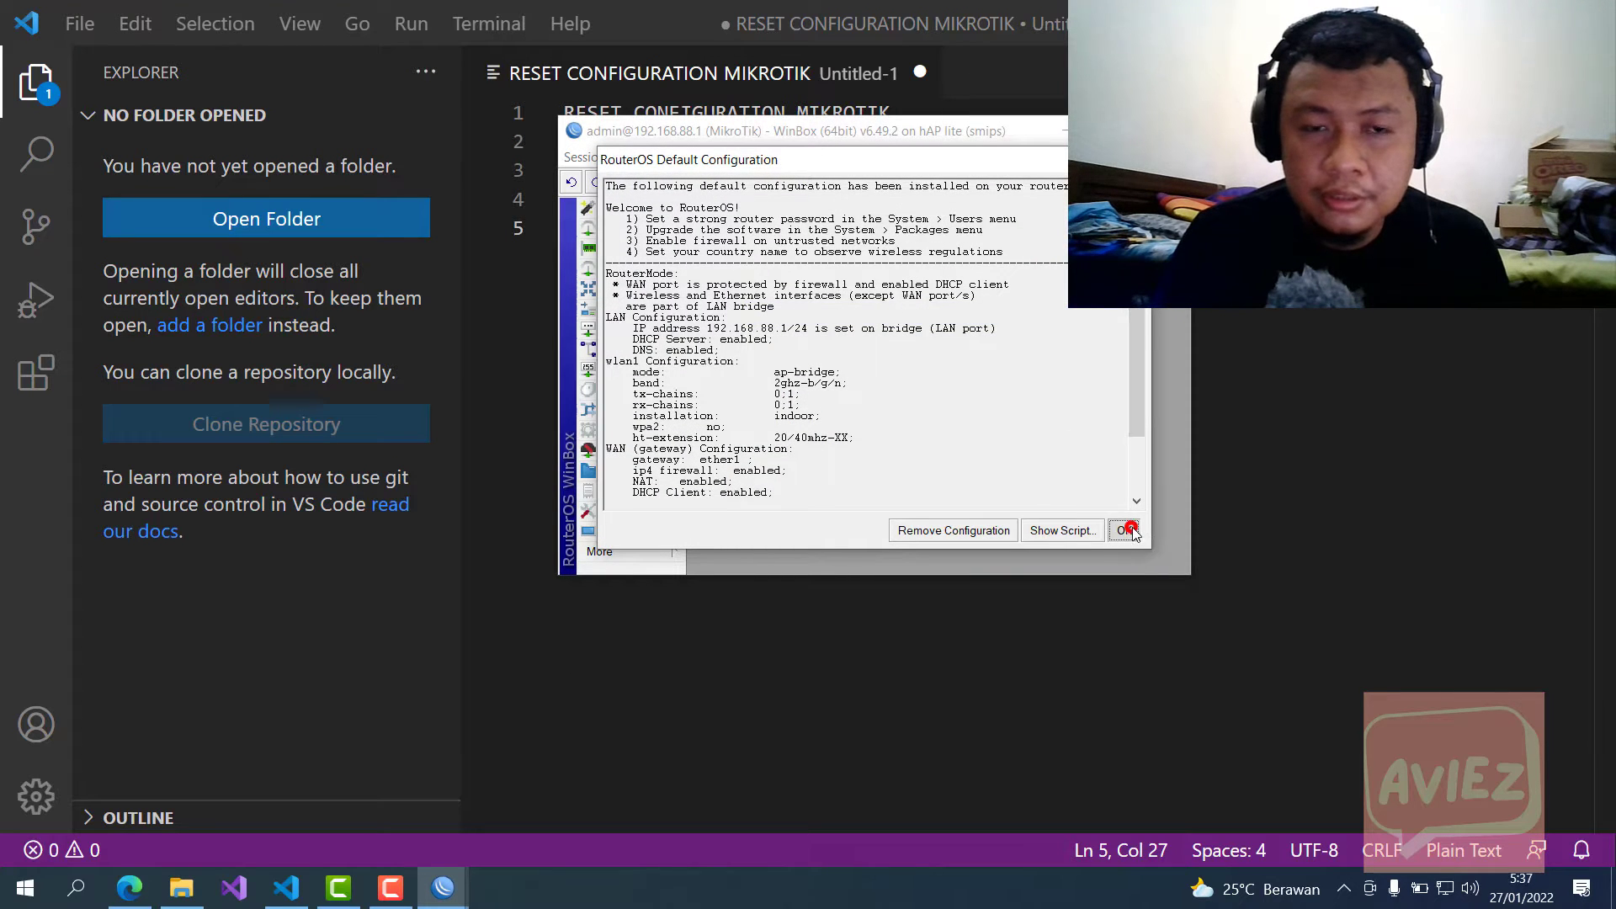
pyautogui.click(1128, 319)
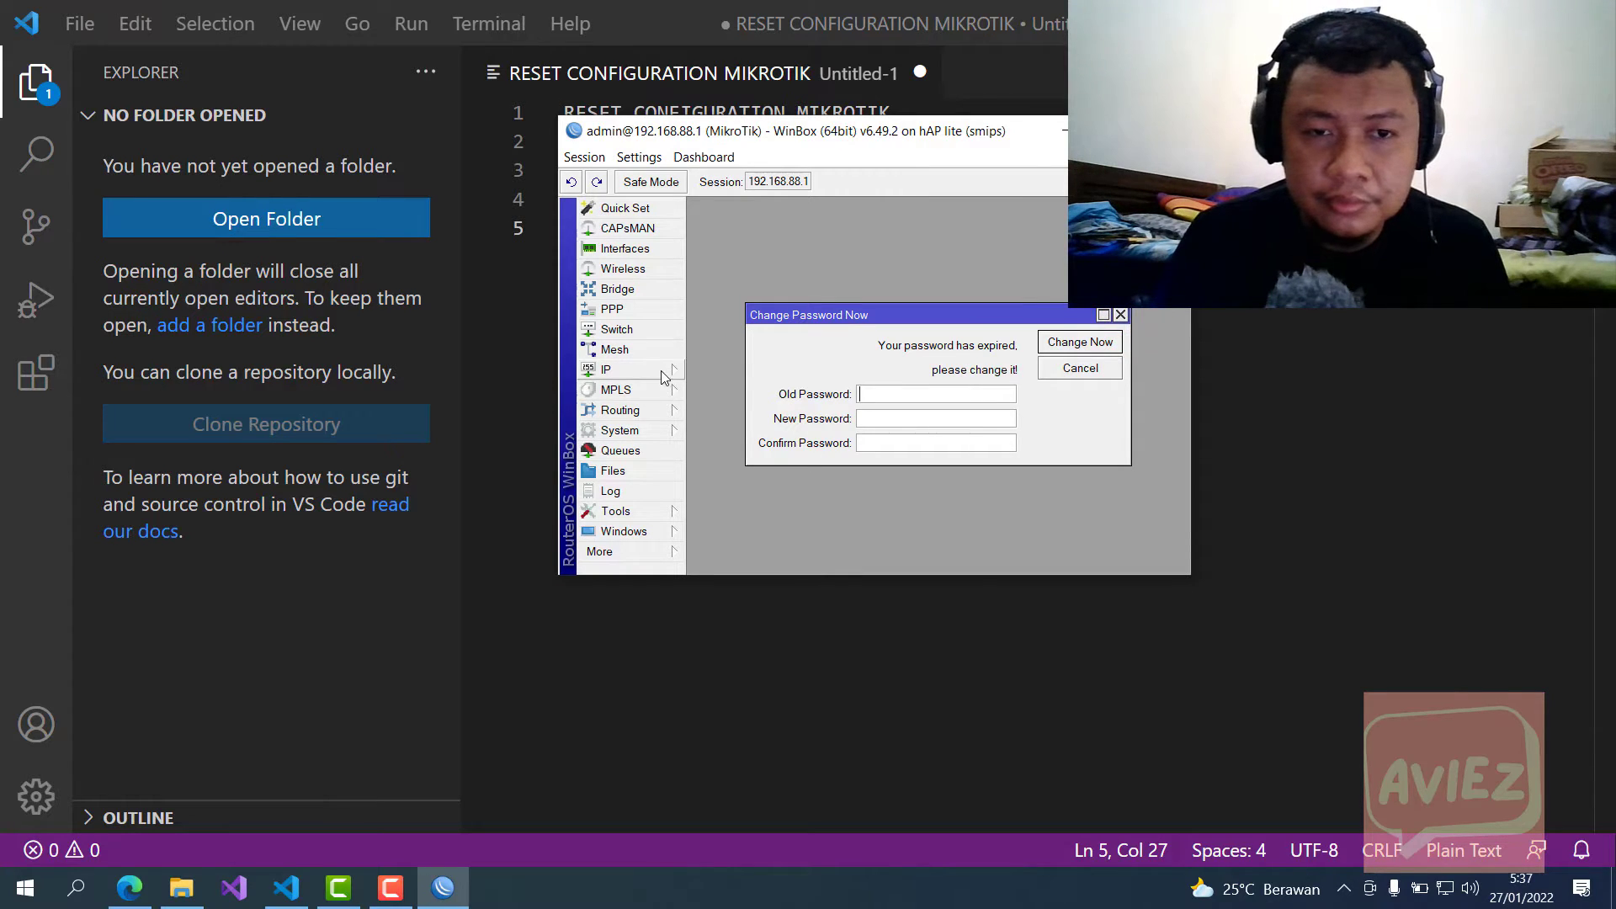
# Step: Check the identity name MikroTik, then view Address List entry 192.168.88.1/24 on bridge
pyautogui.click(662, 431)
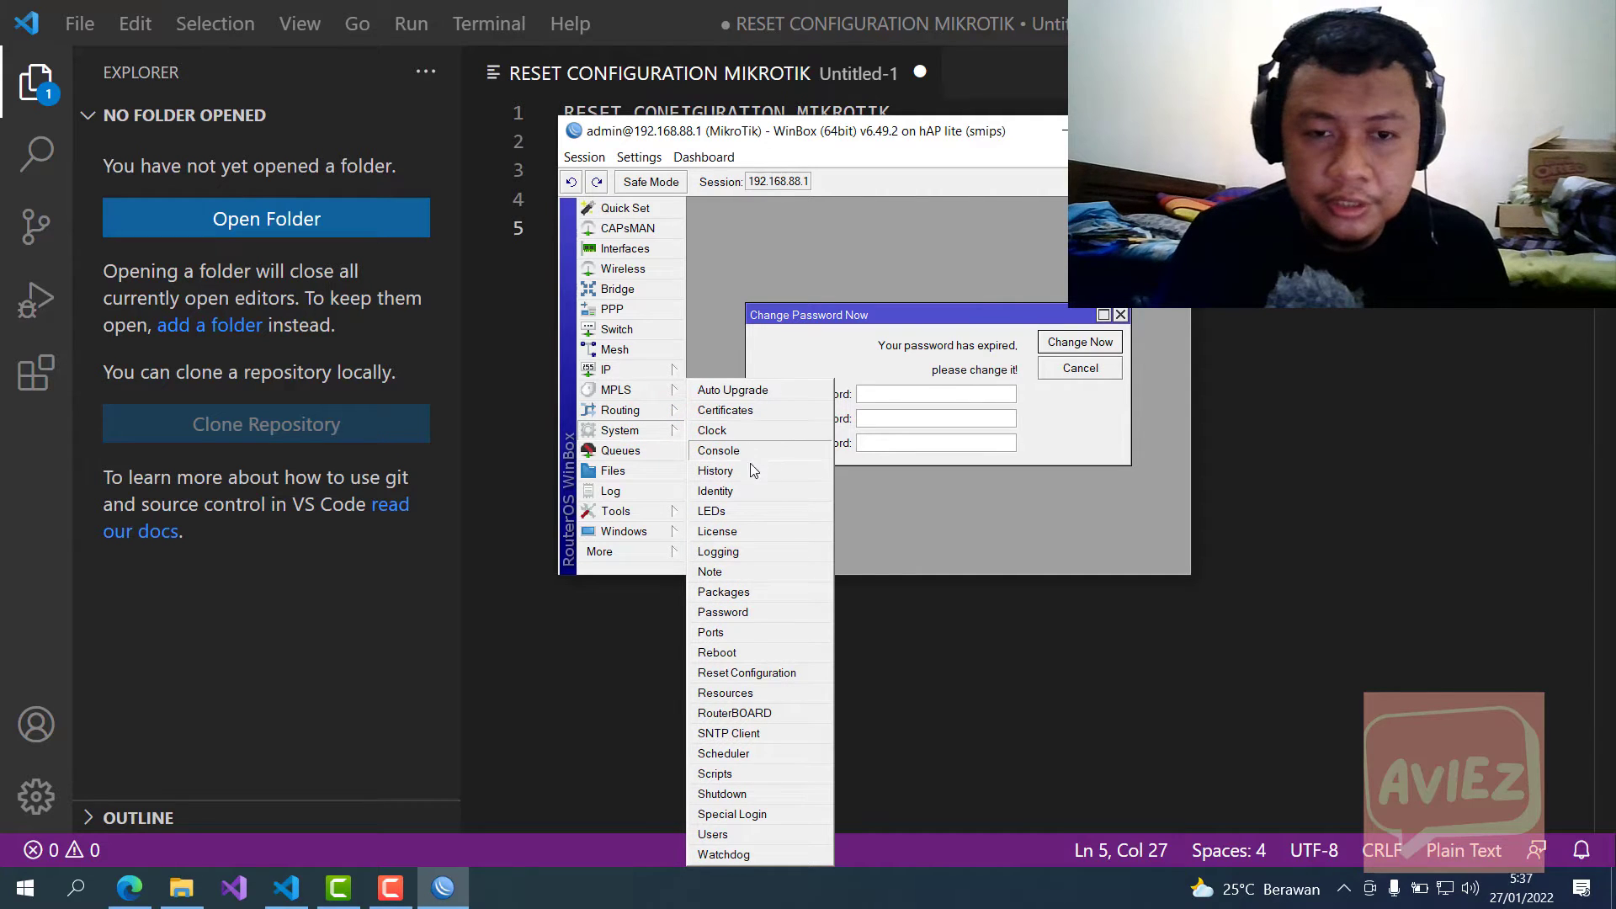
pyautogui.click(716, 491)
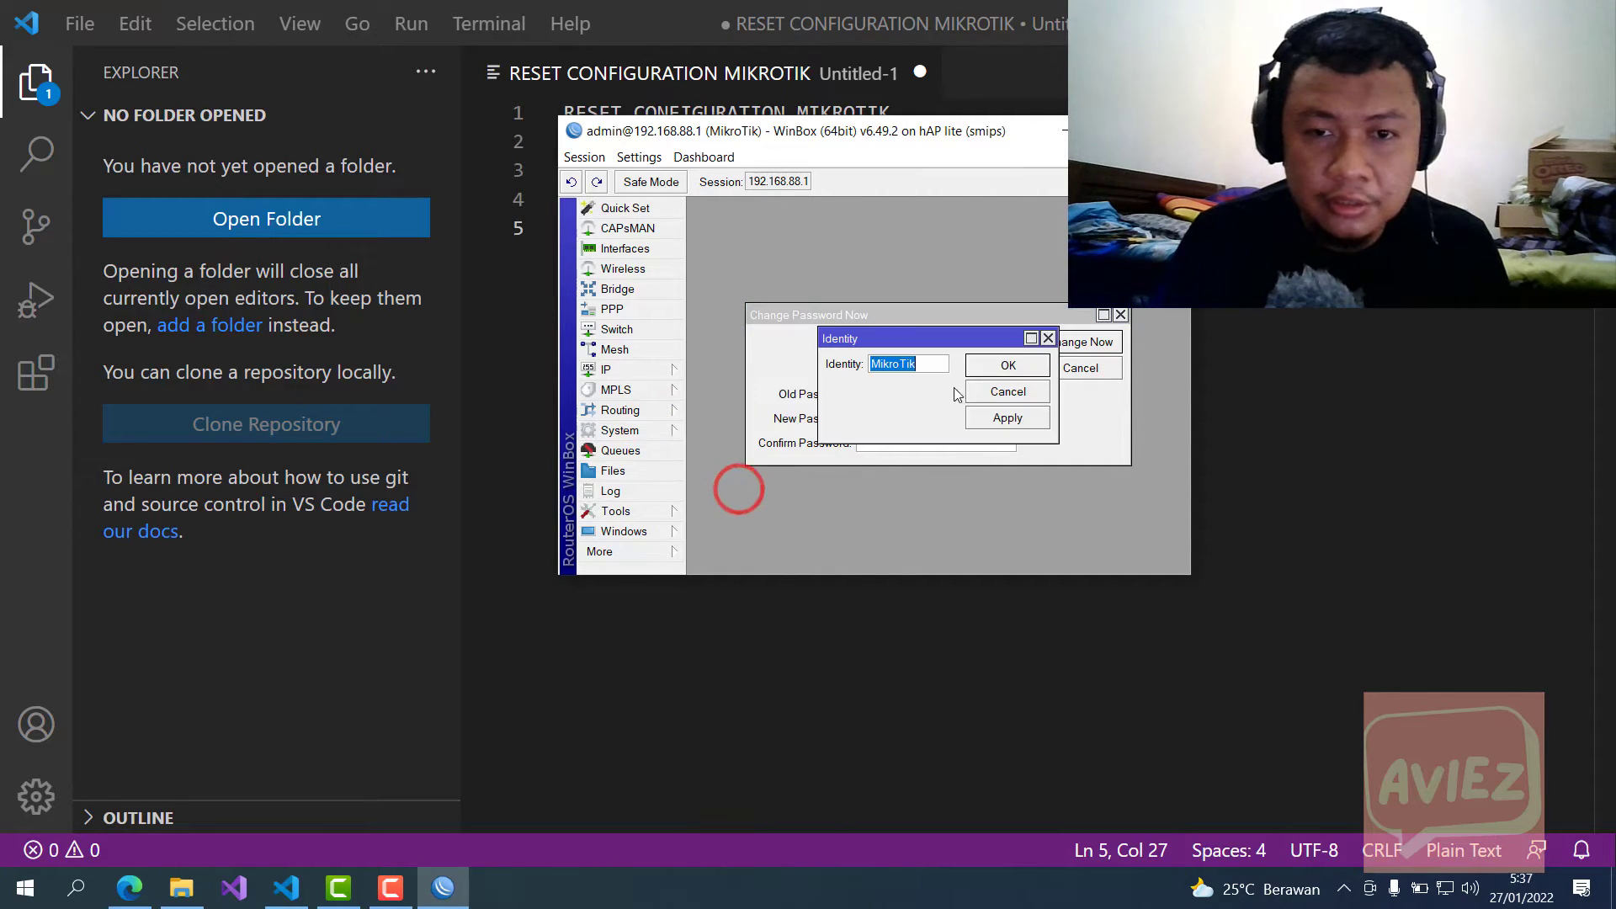
pyautogui.doubleClick(924, 362)
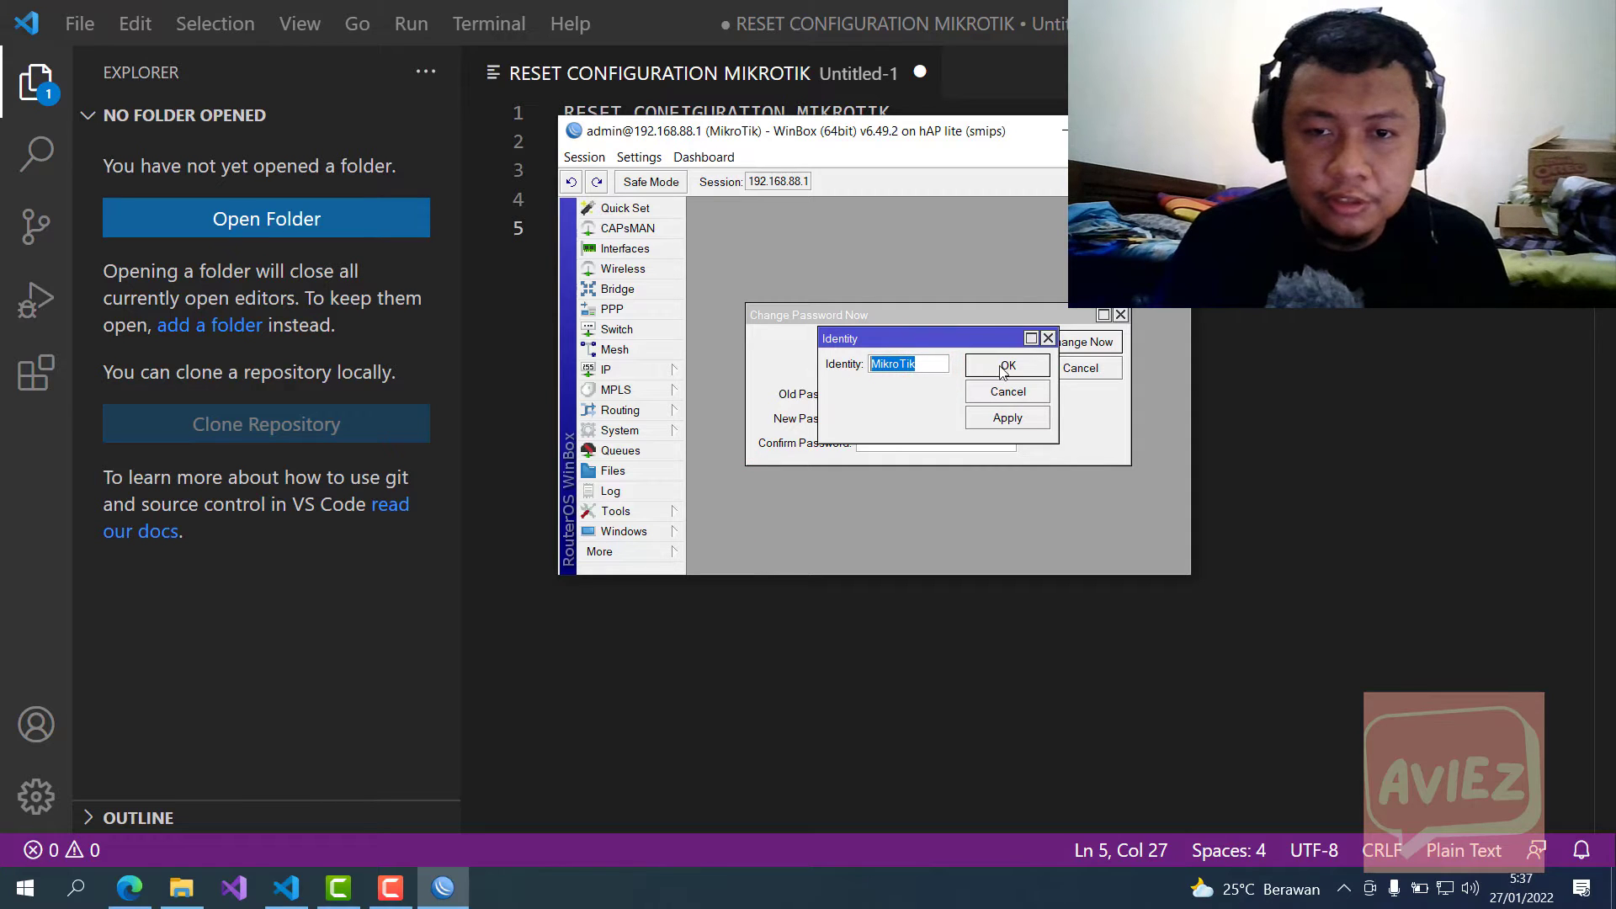
pyautogui.click(1048, 338)
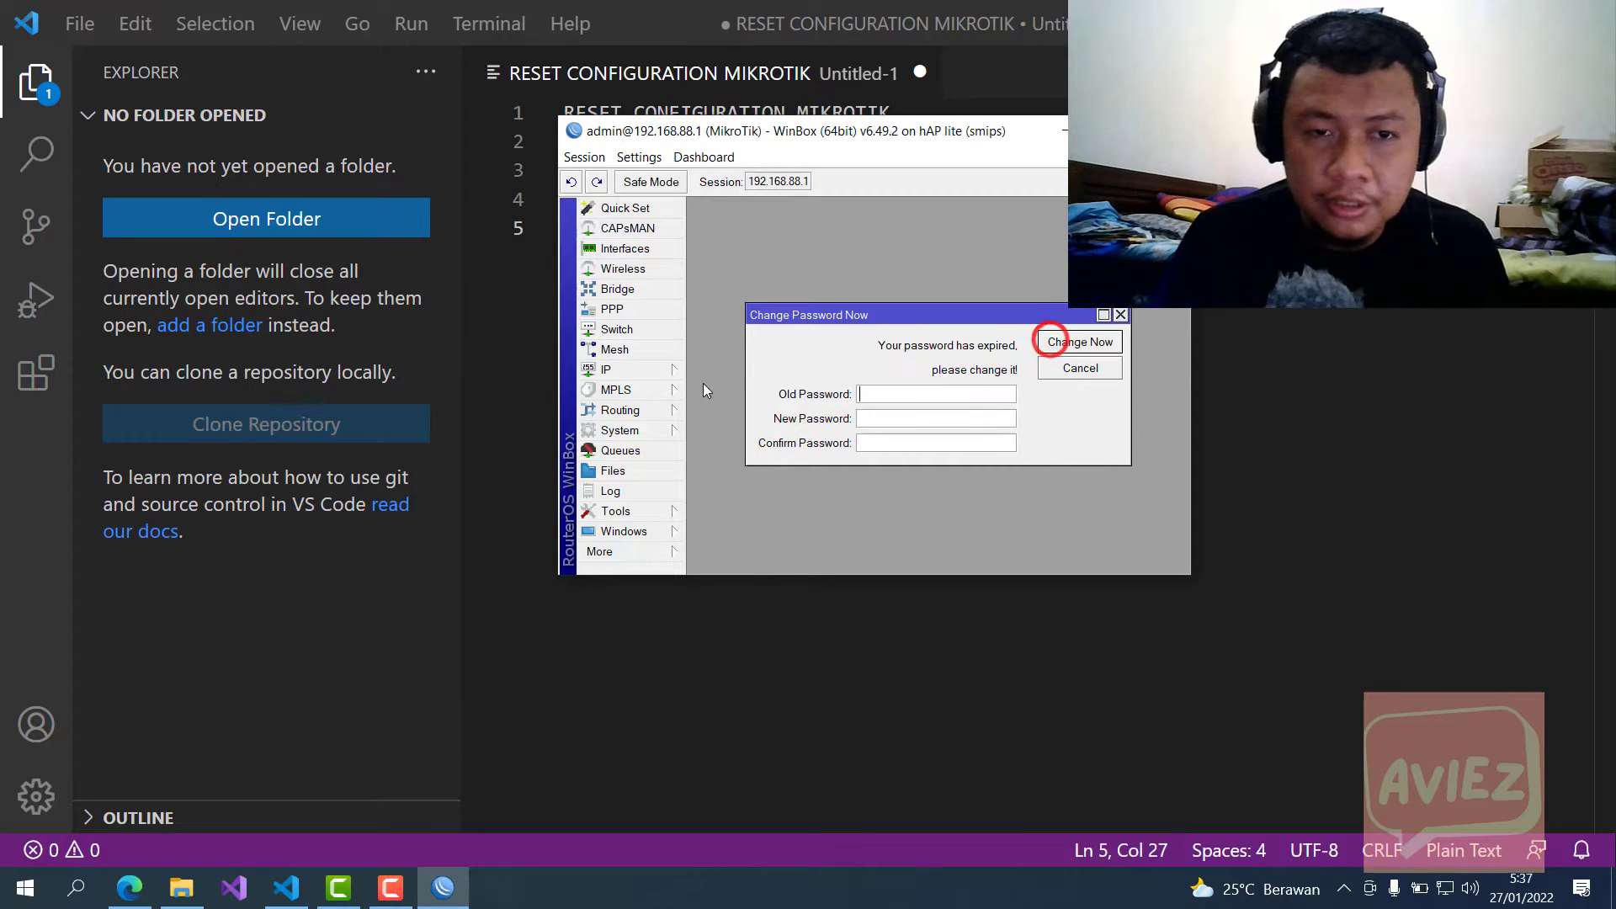
pyautogui.click(659, 369)
pyautogui.click(750, 412)
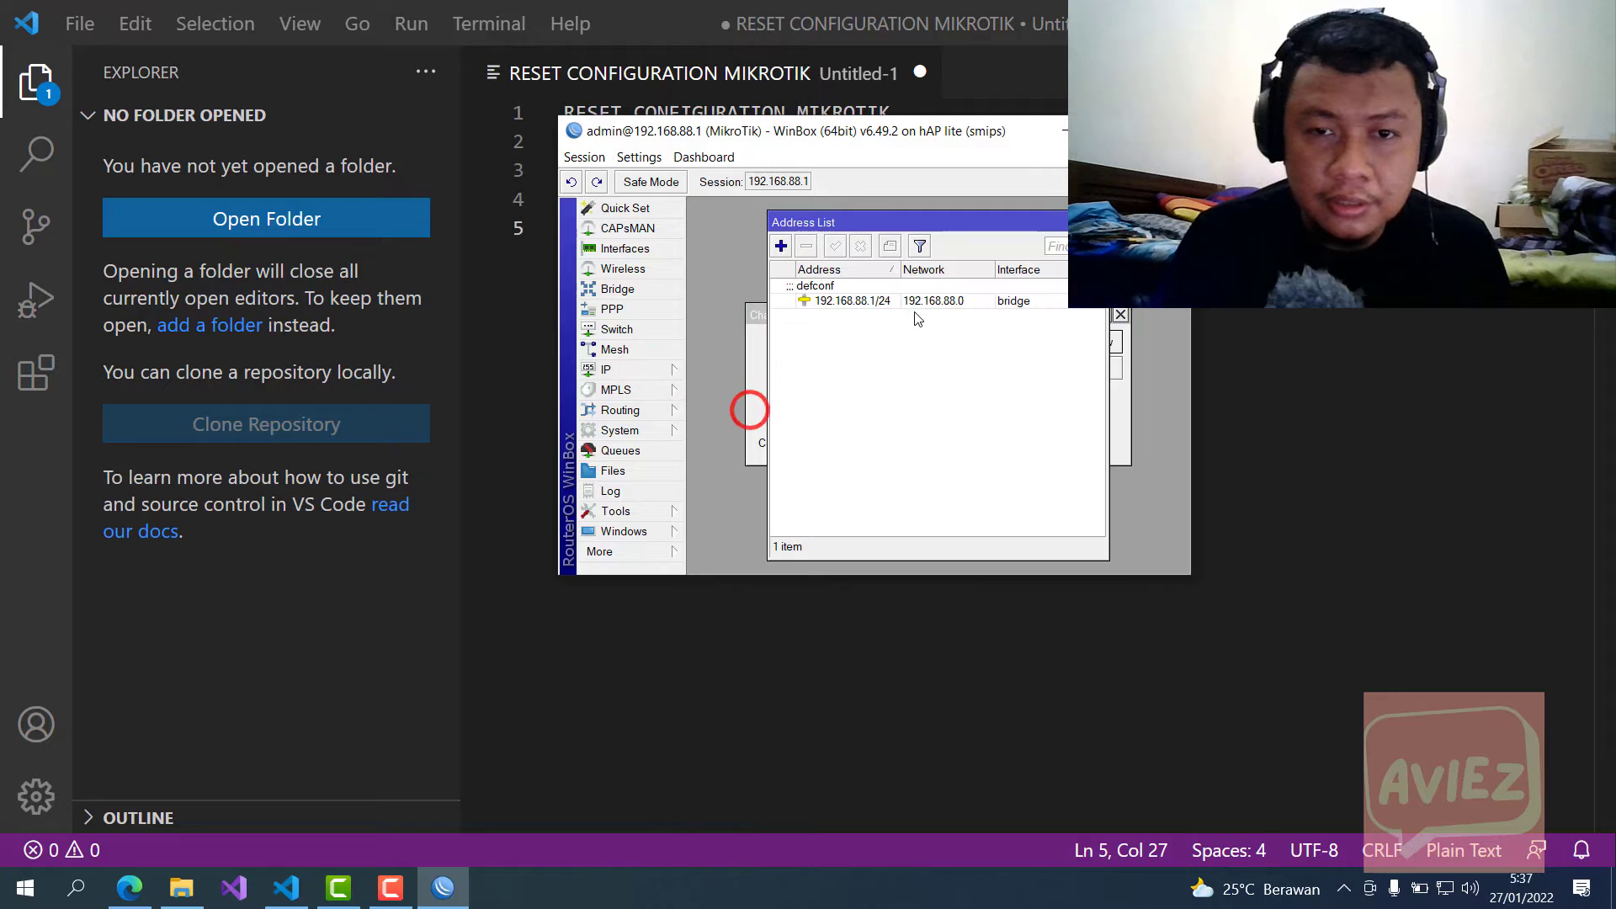
pyautogui.click(876, 302)
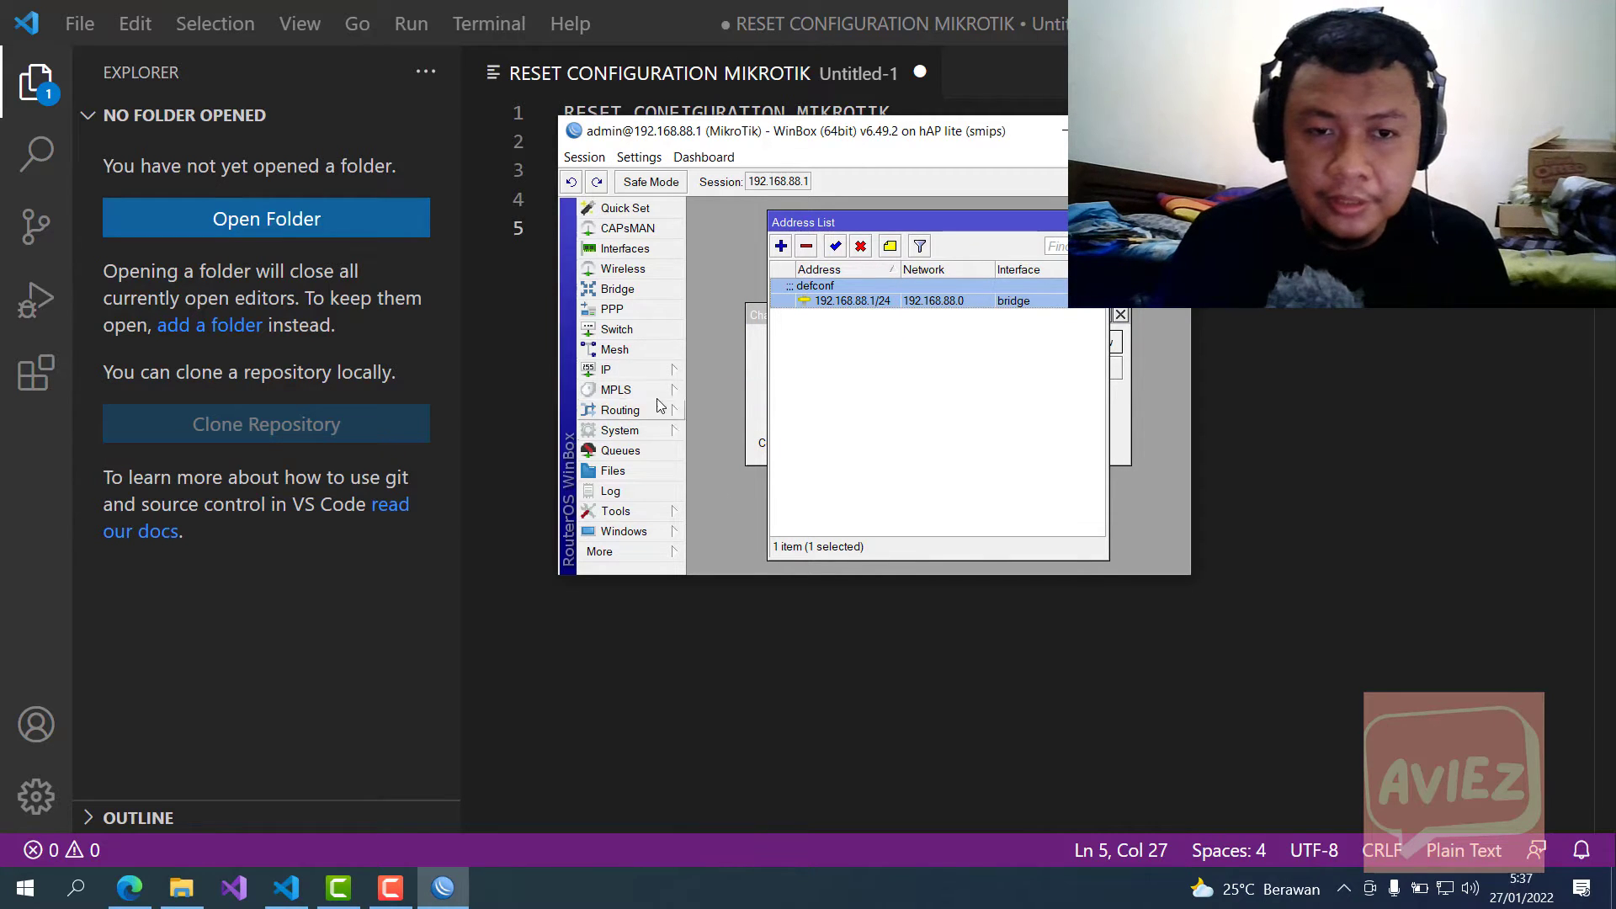
# Step: View the admin and user1 accounts in System > Users, maximize WinBox, and close the User List
pyautogui.click(659, 432)
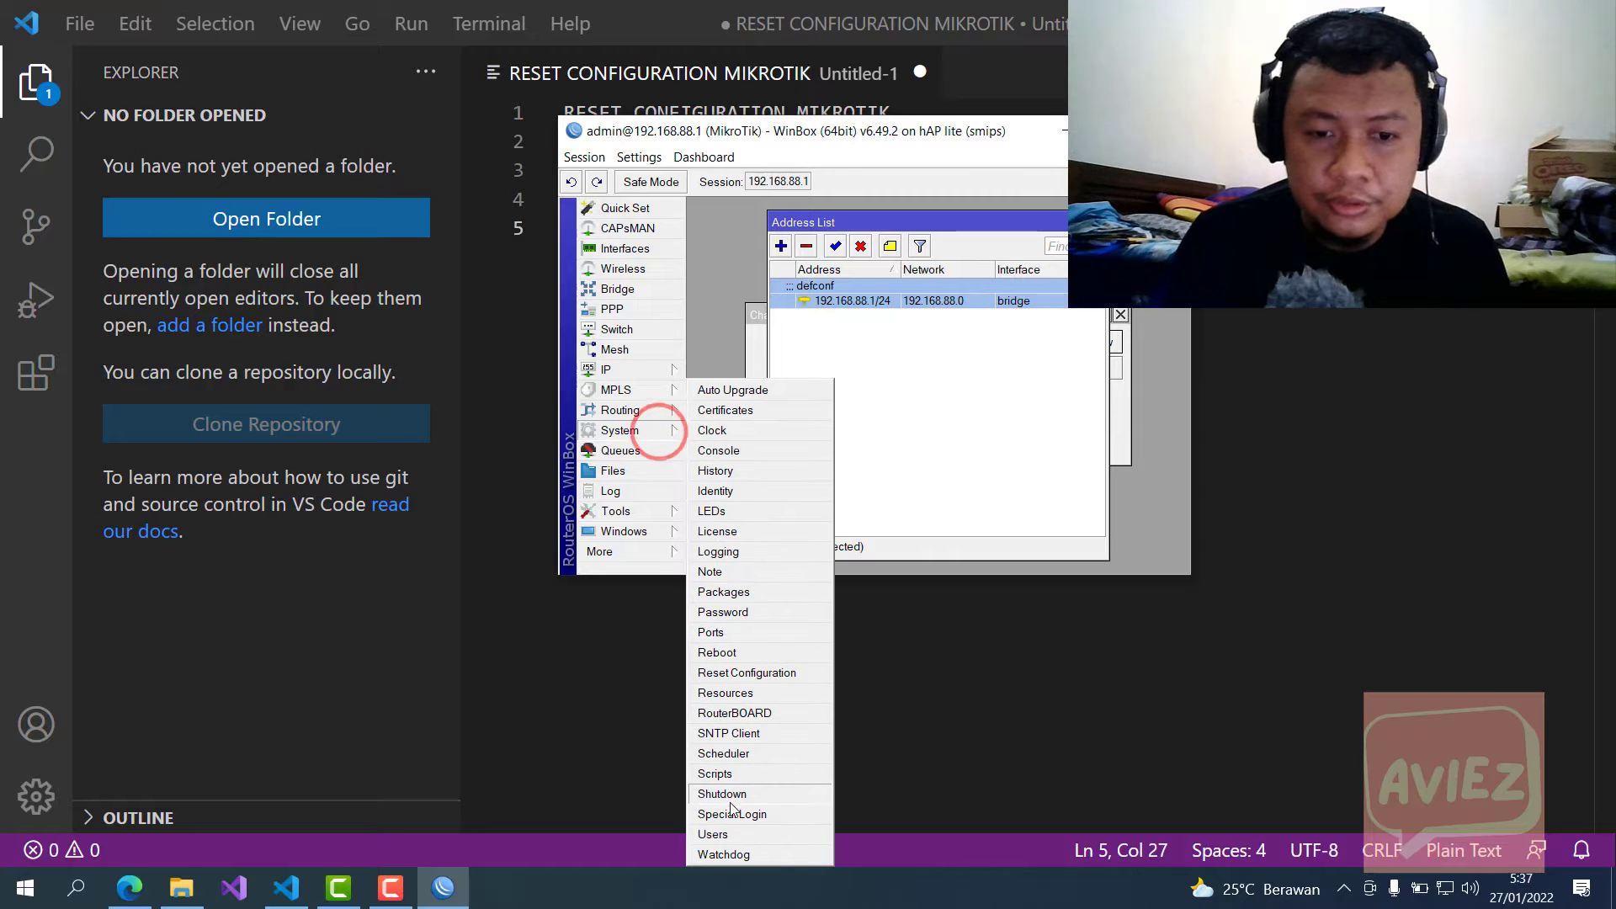
pyautogui.click(733, 834)
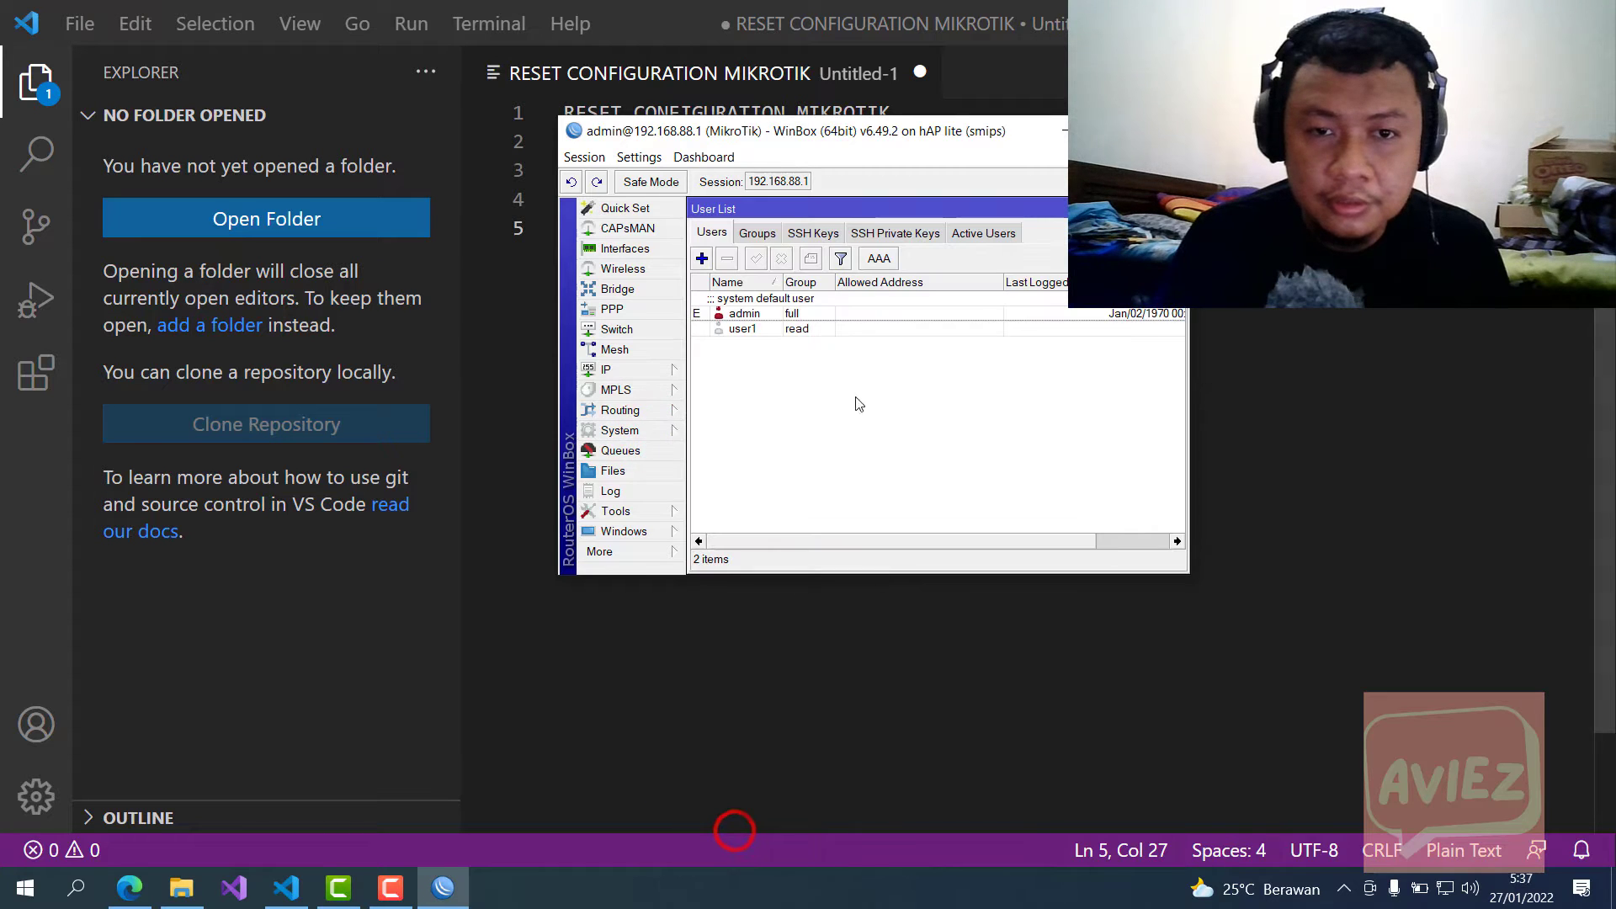
pyautogui.click(743, 329)
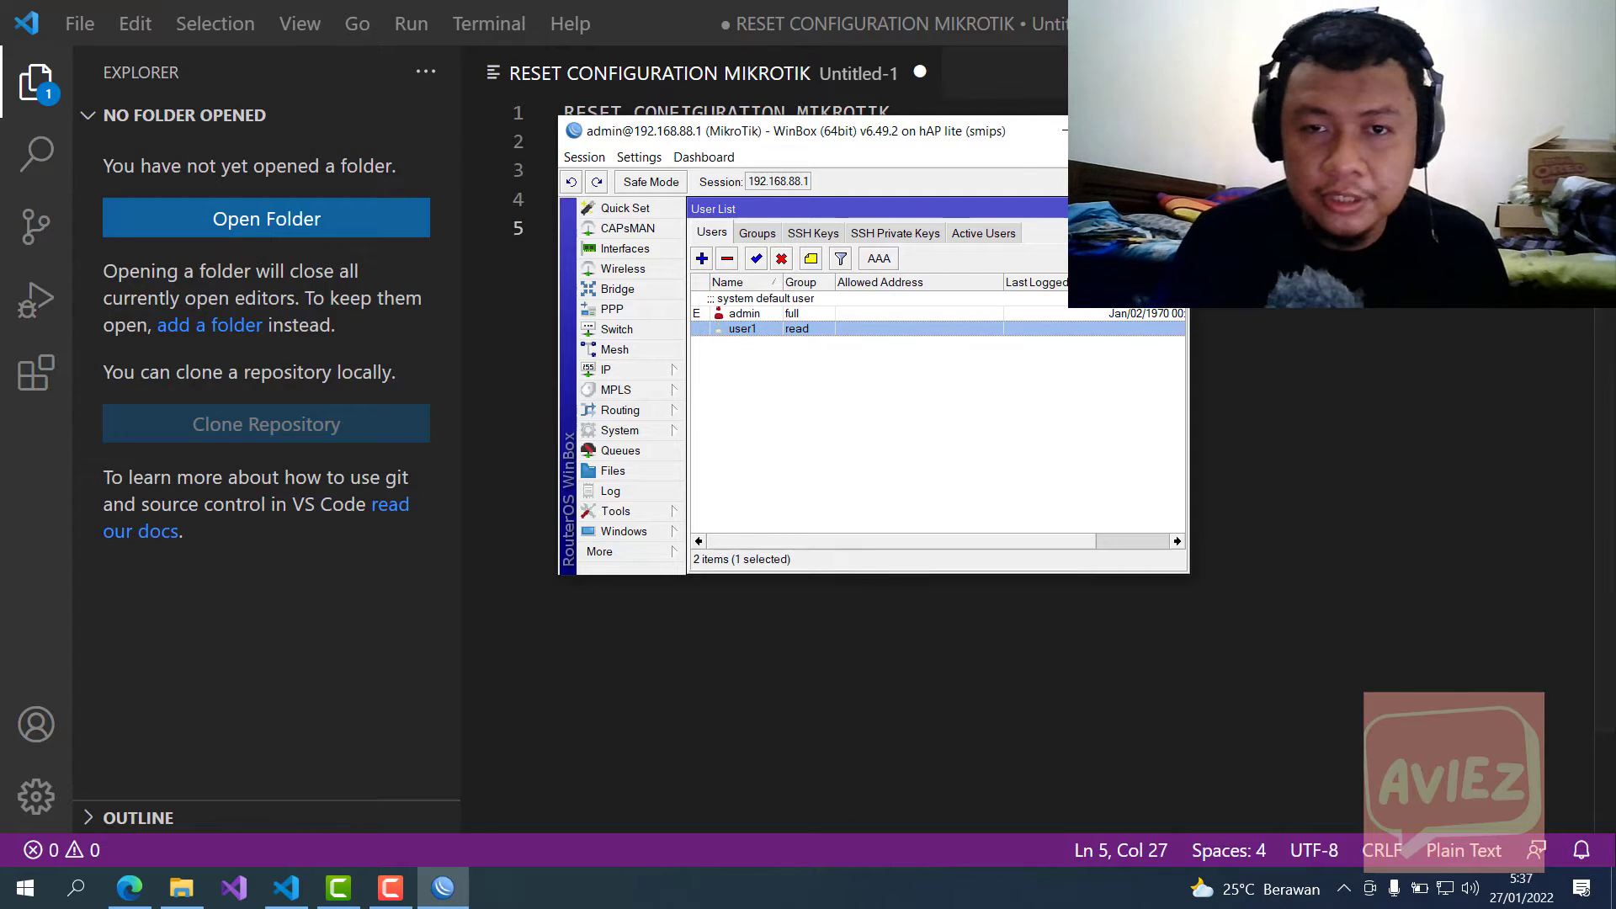
pyautogui.doubleClick(653, 130)
pyautogui.click(621, 86)
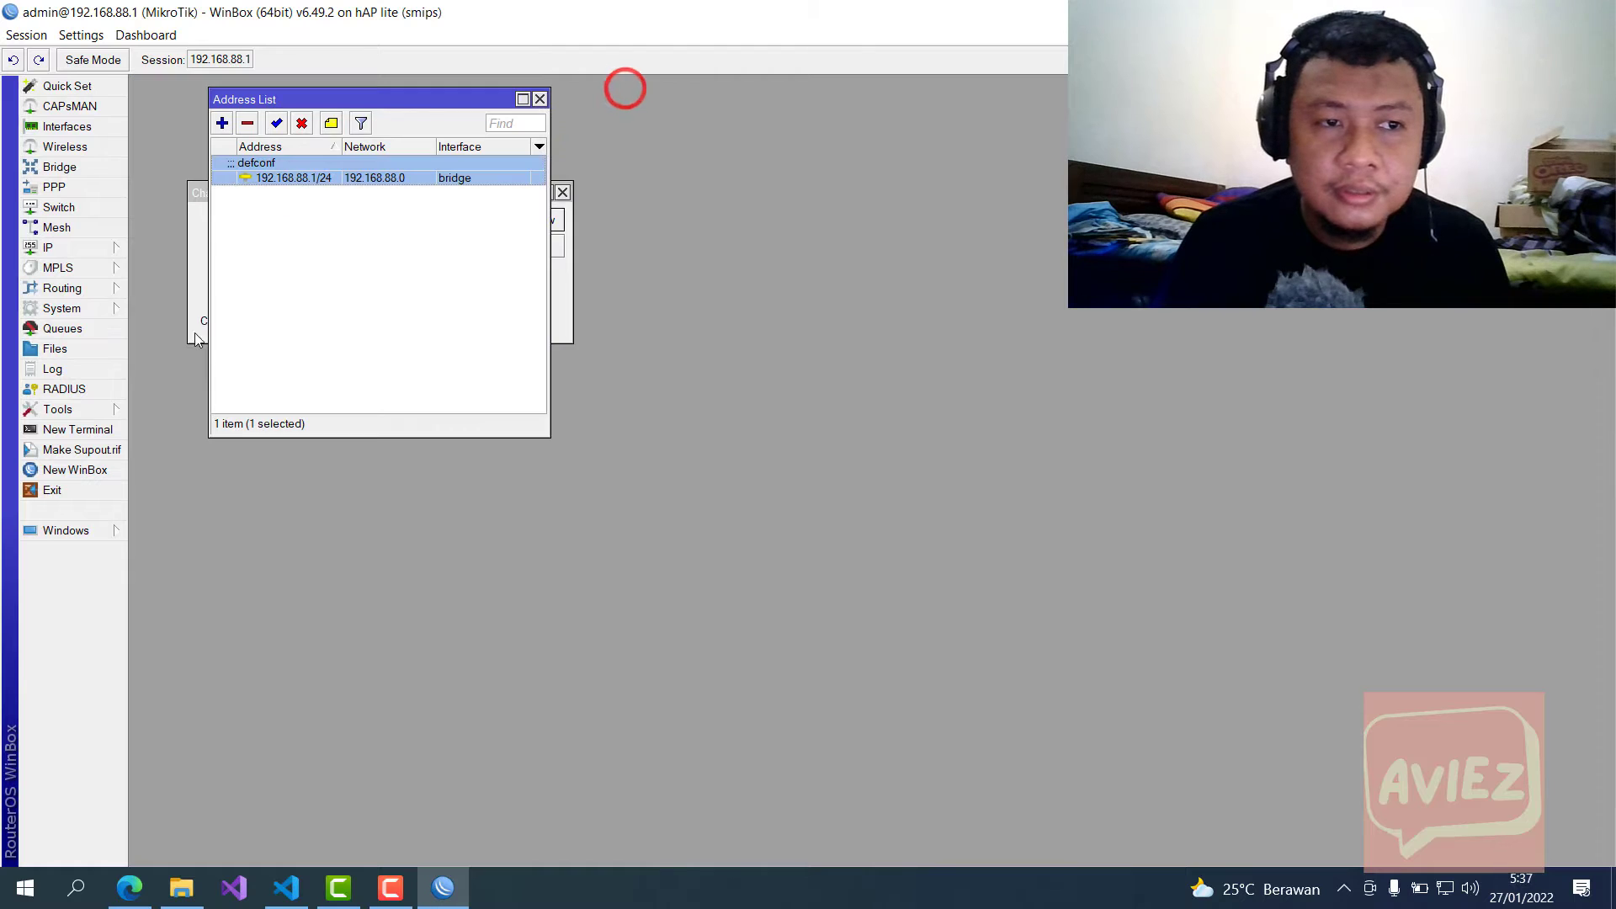
# Step: Open the Reset Configuration dialog, rearrange the windows, and dismiss the expired-password prompt
pyautogui.click(98, 309)
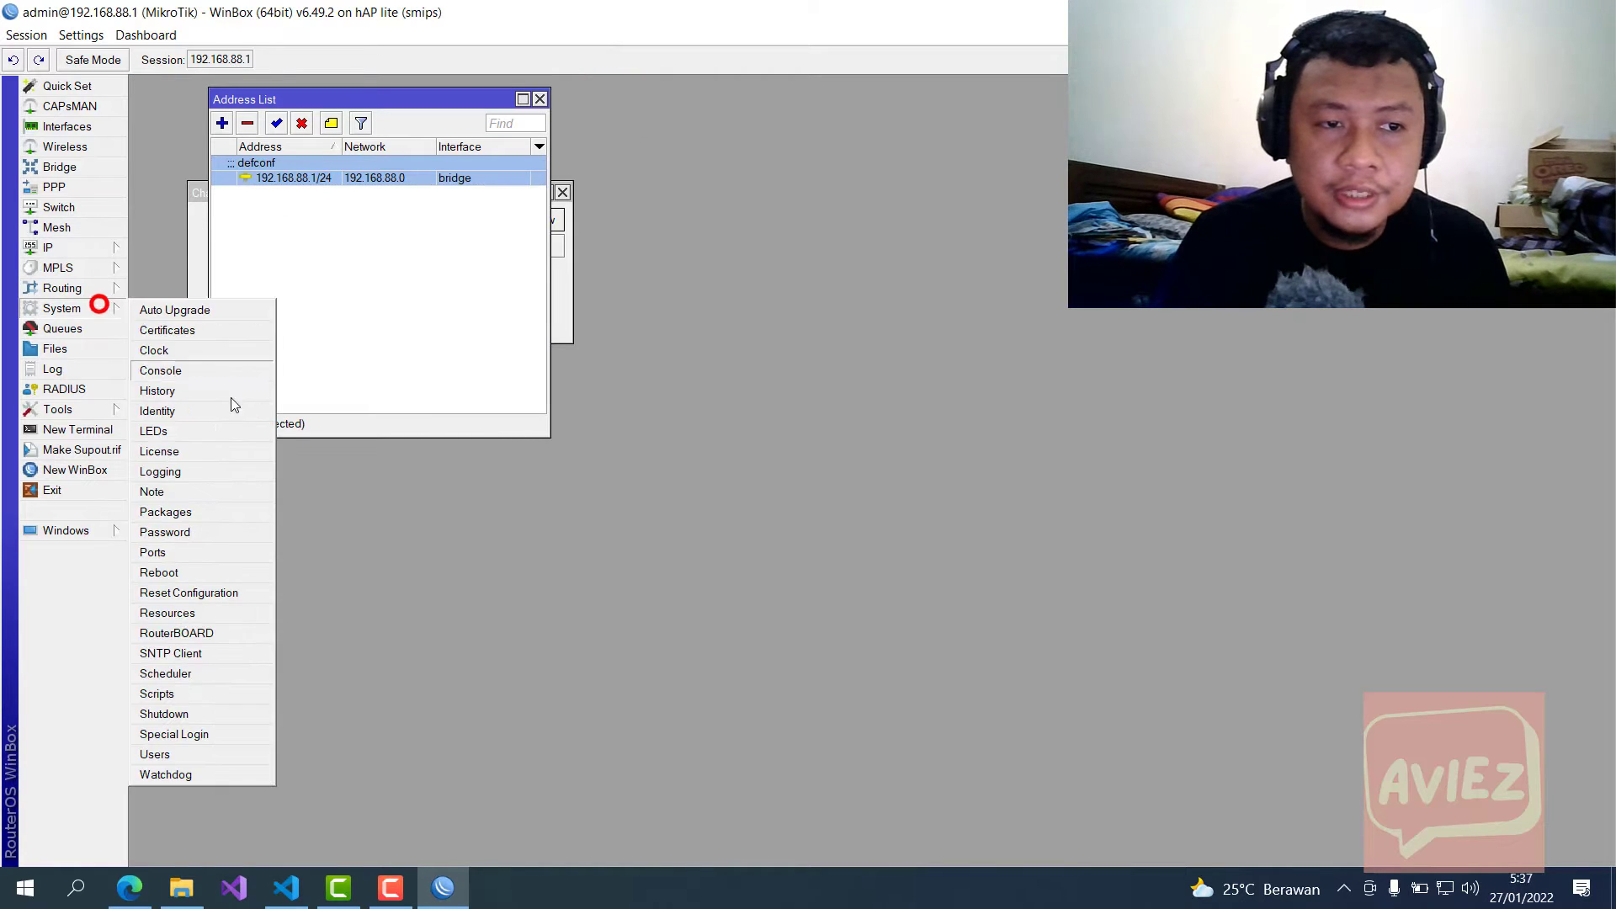
pyautogui.click(206, 594)
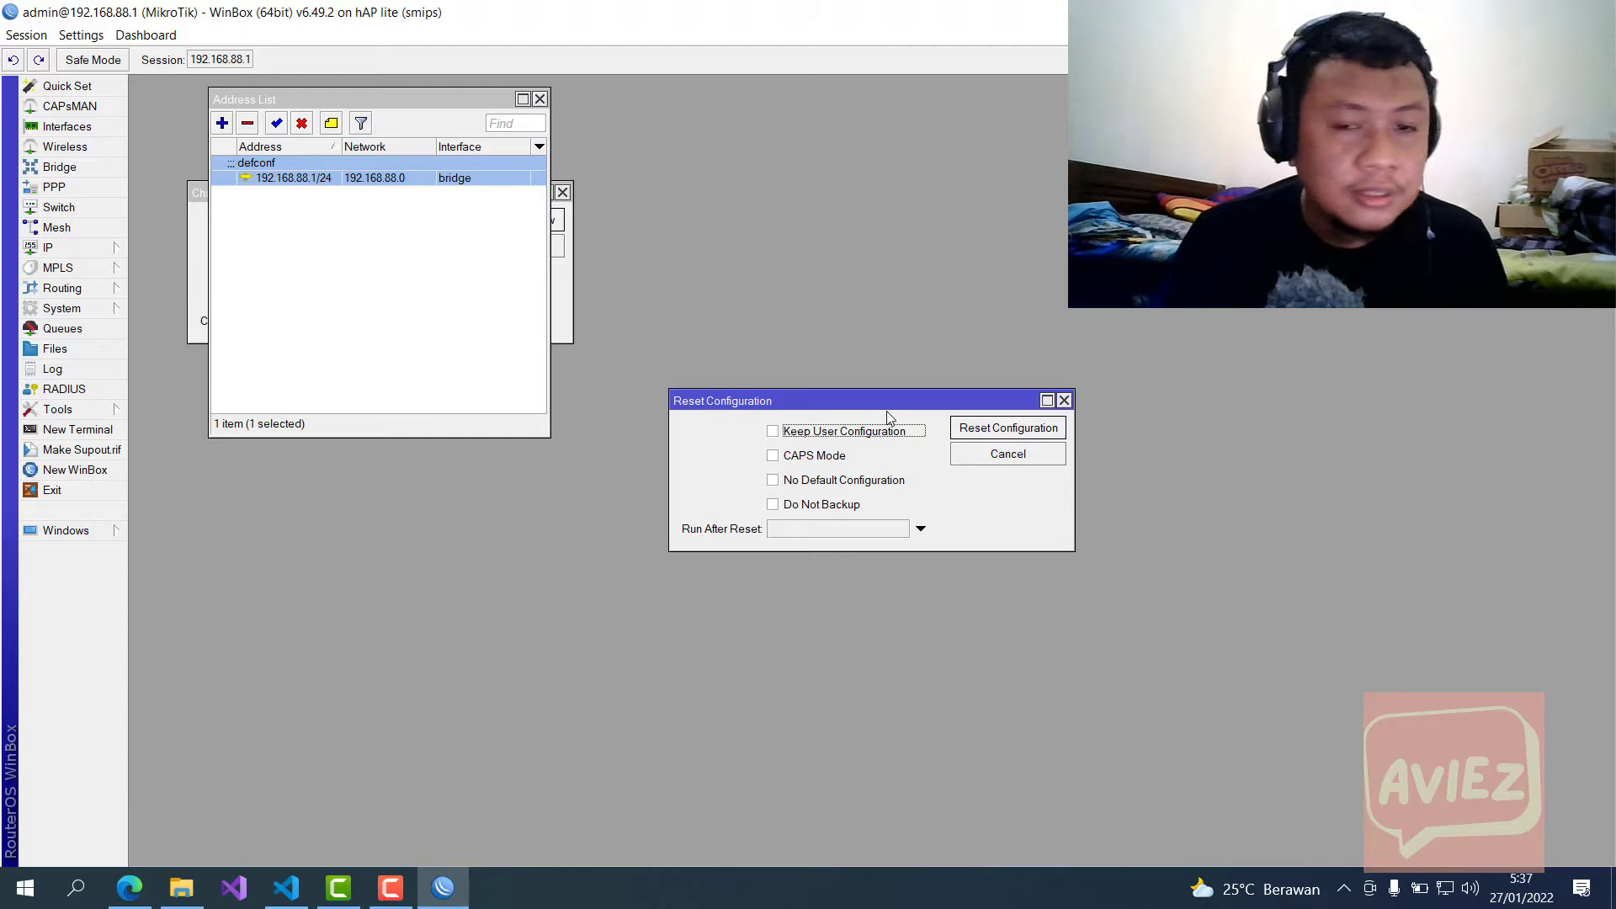
pyautogui.click(829, 461)
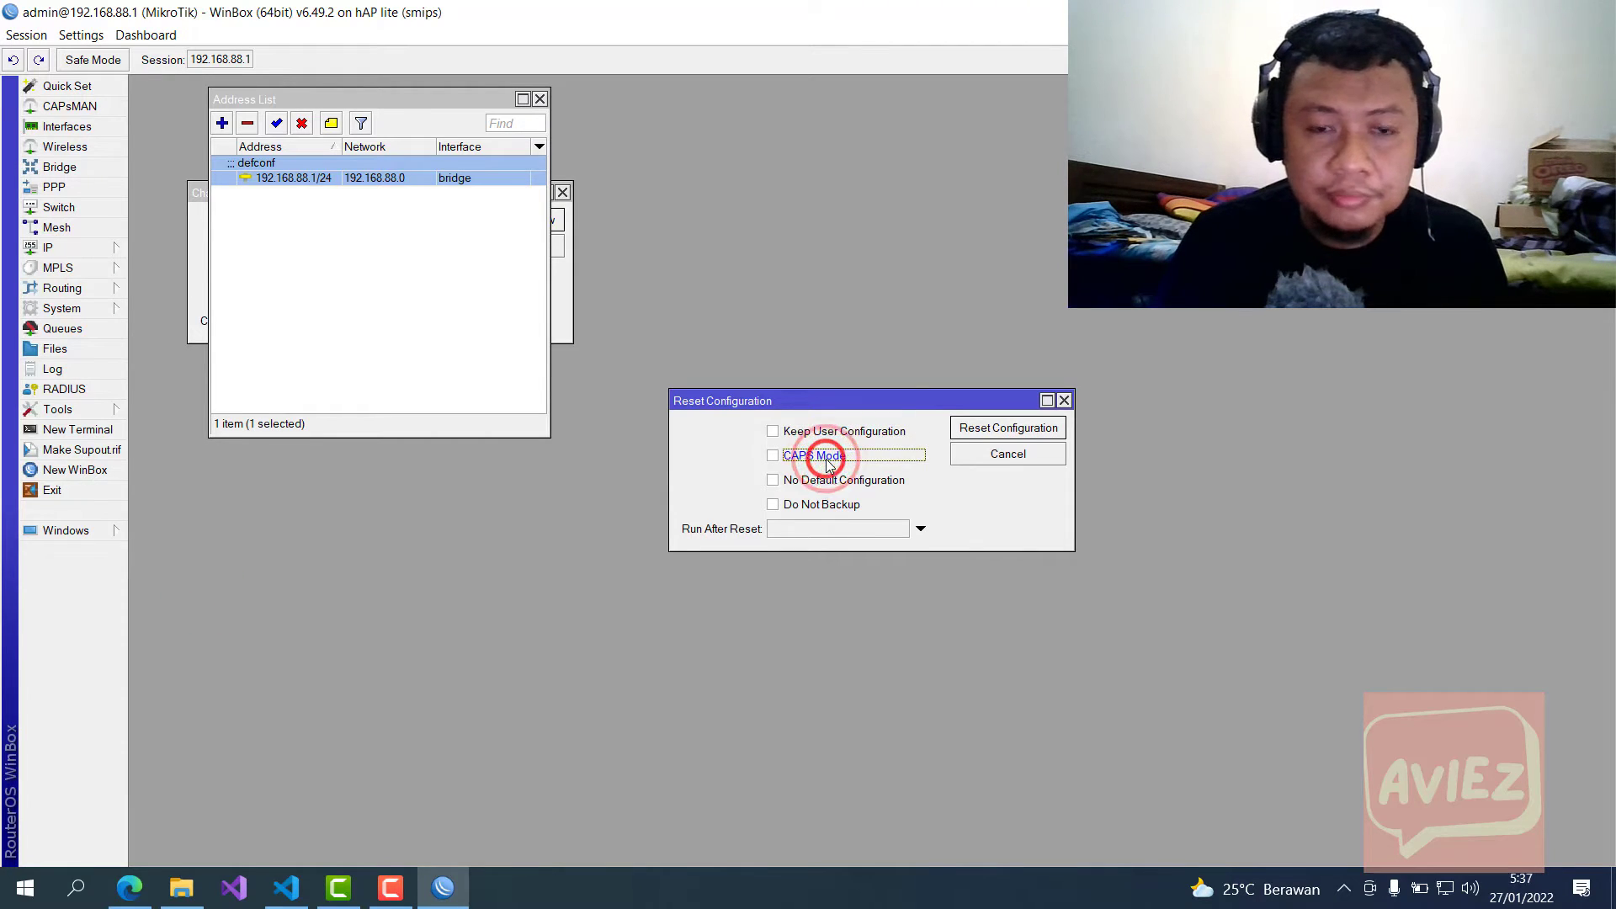
pyautogui.click(130, 887)
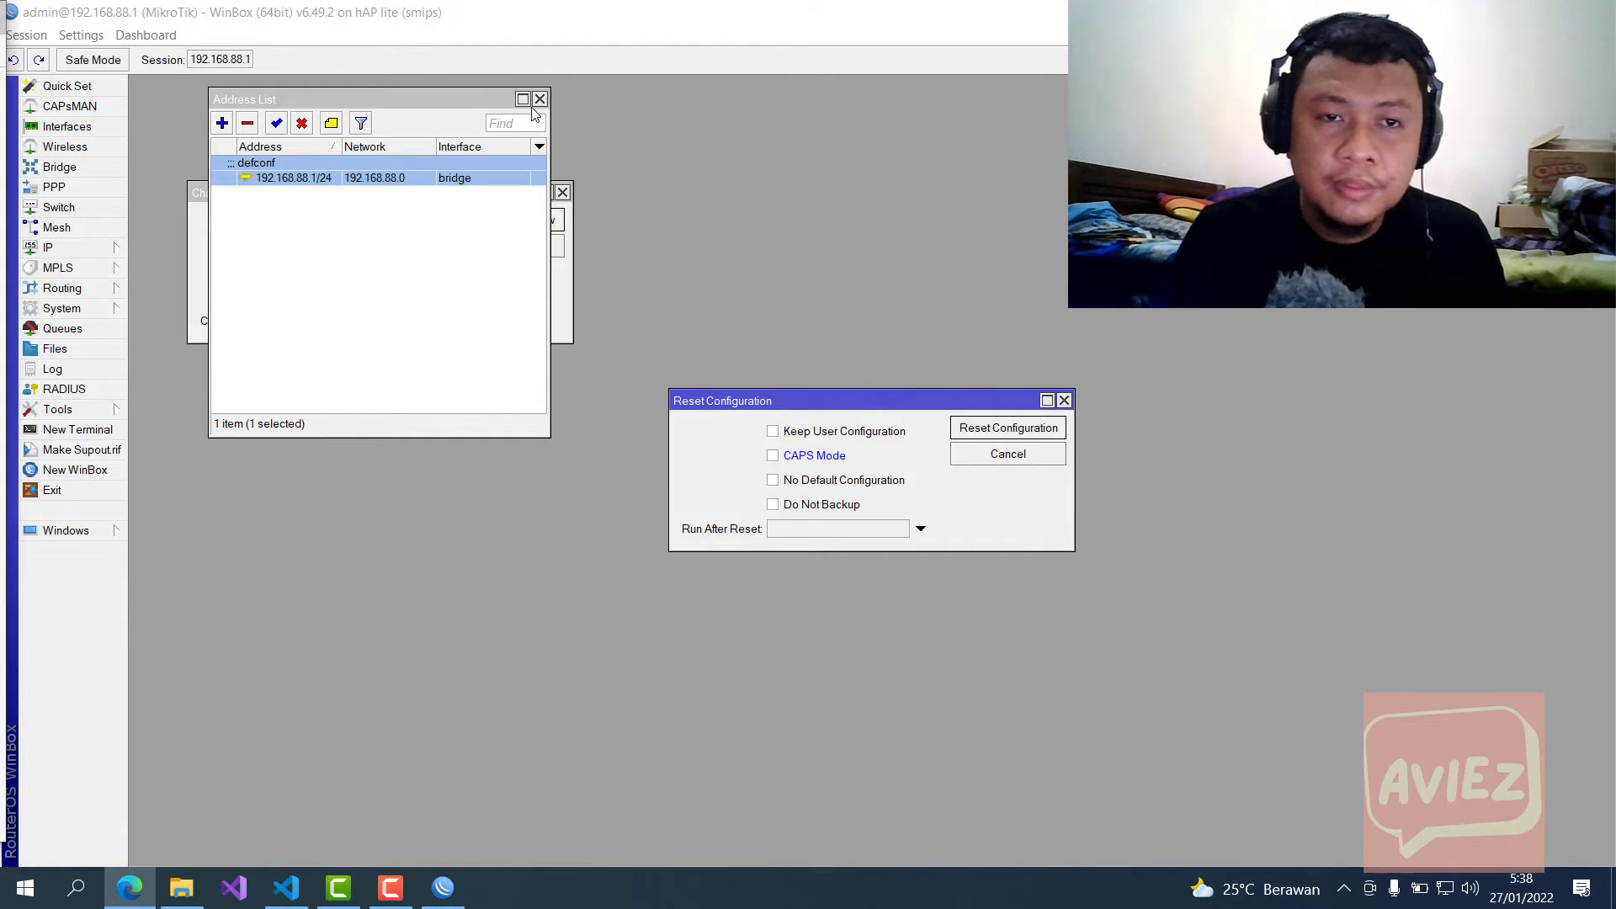
pyautogui.moveTo(454, 95); pyautogui.dragTo(491, 350)
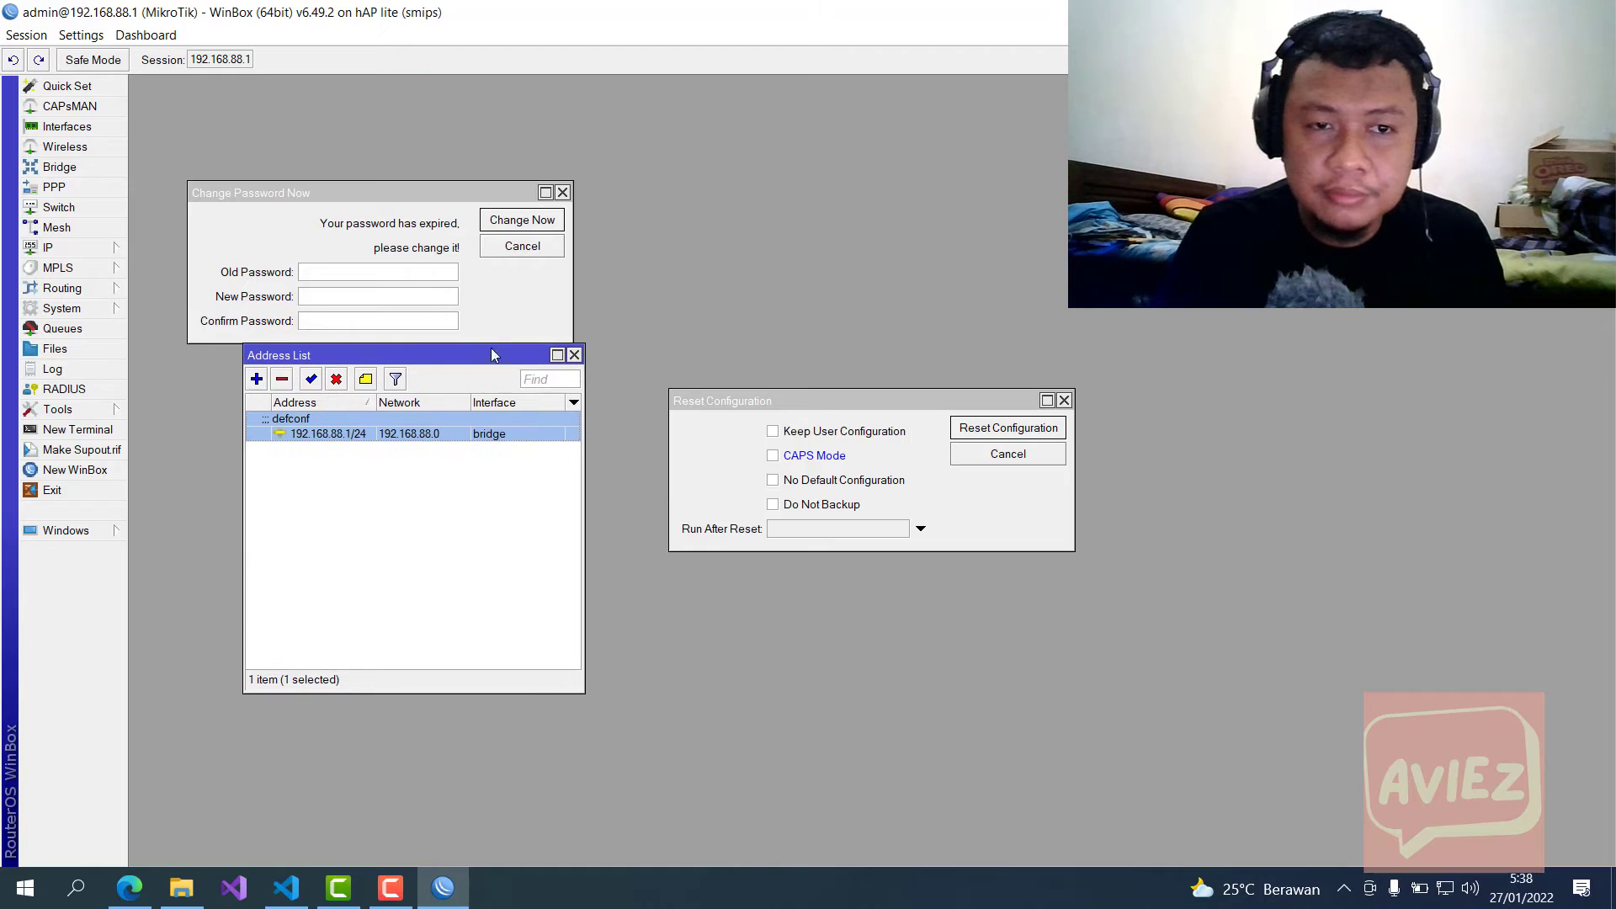
pyautogui.moveTo(811, 399); pyautogui.dragTo(722, 299)
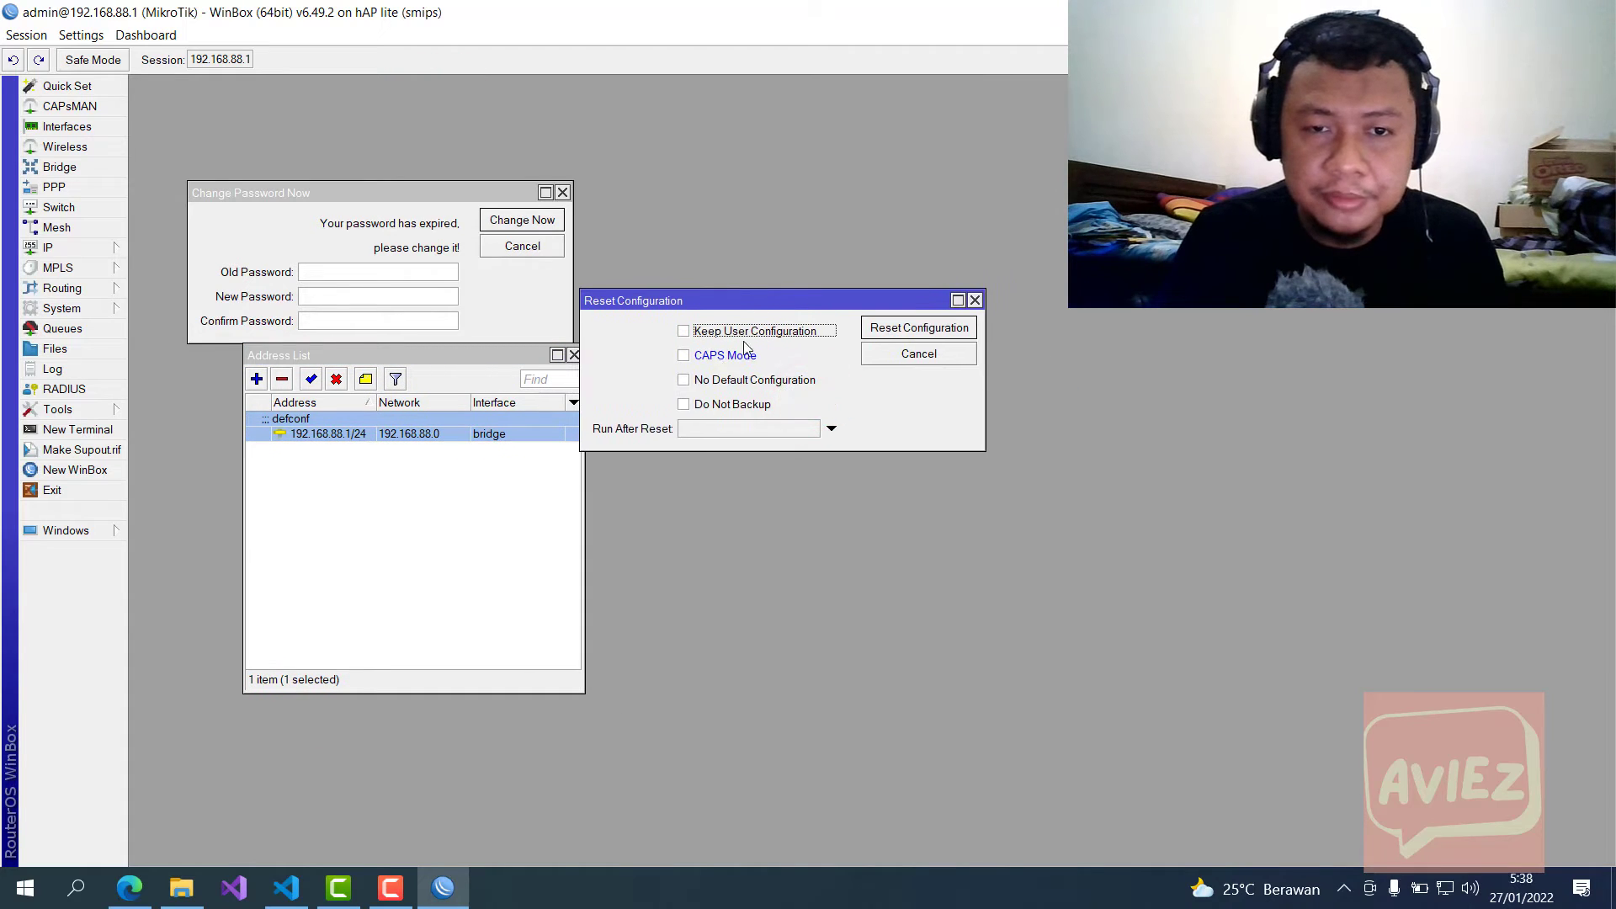
pyautogui.click(562, 193)
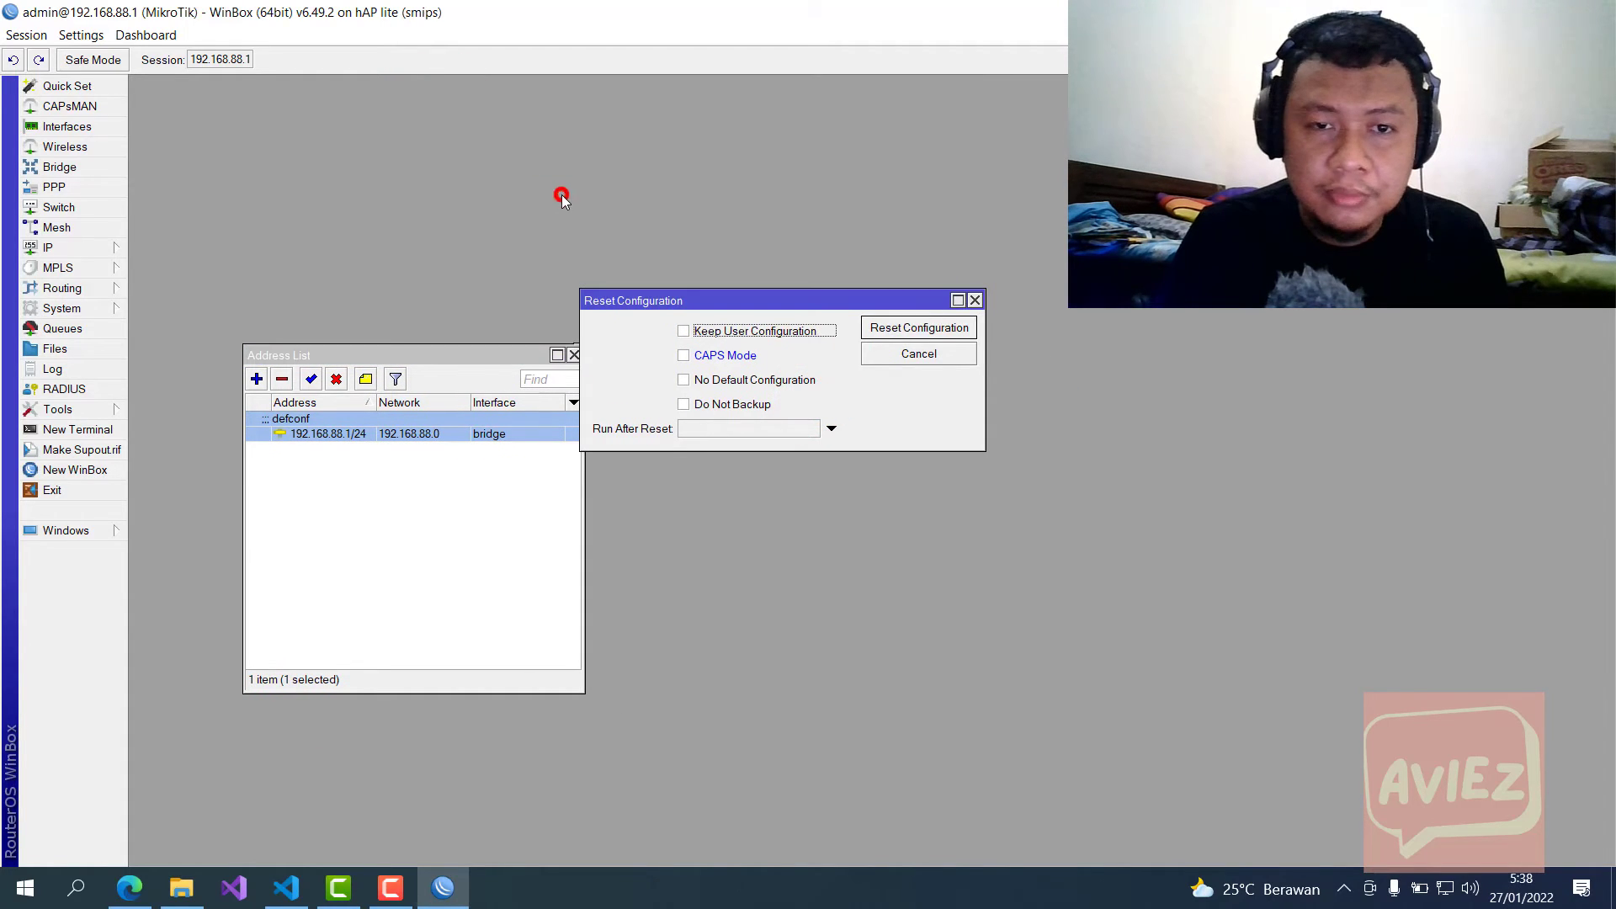
# Step: Tick No Default Configuration, then start and confirm the configuration reset and reboot
pyautogui.click(739, 383)
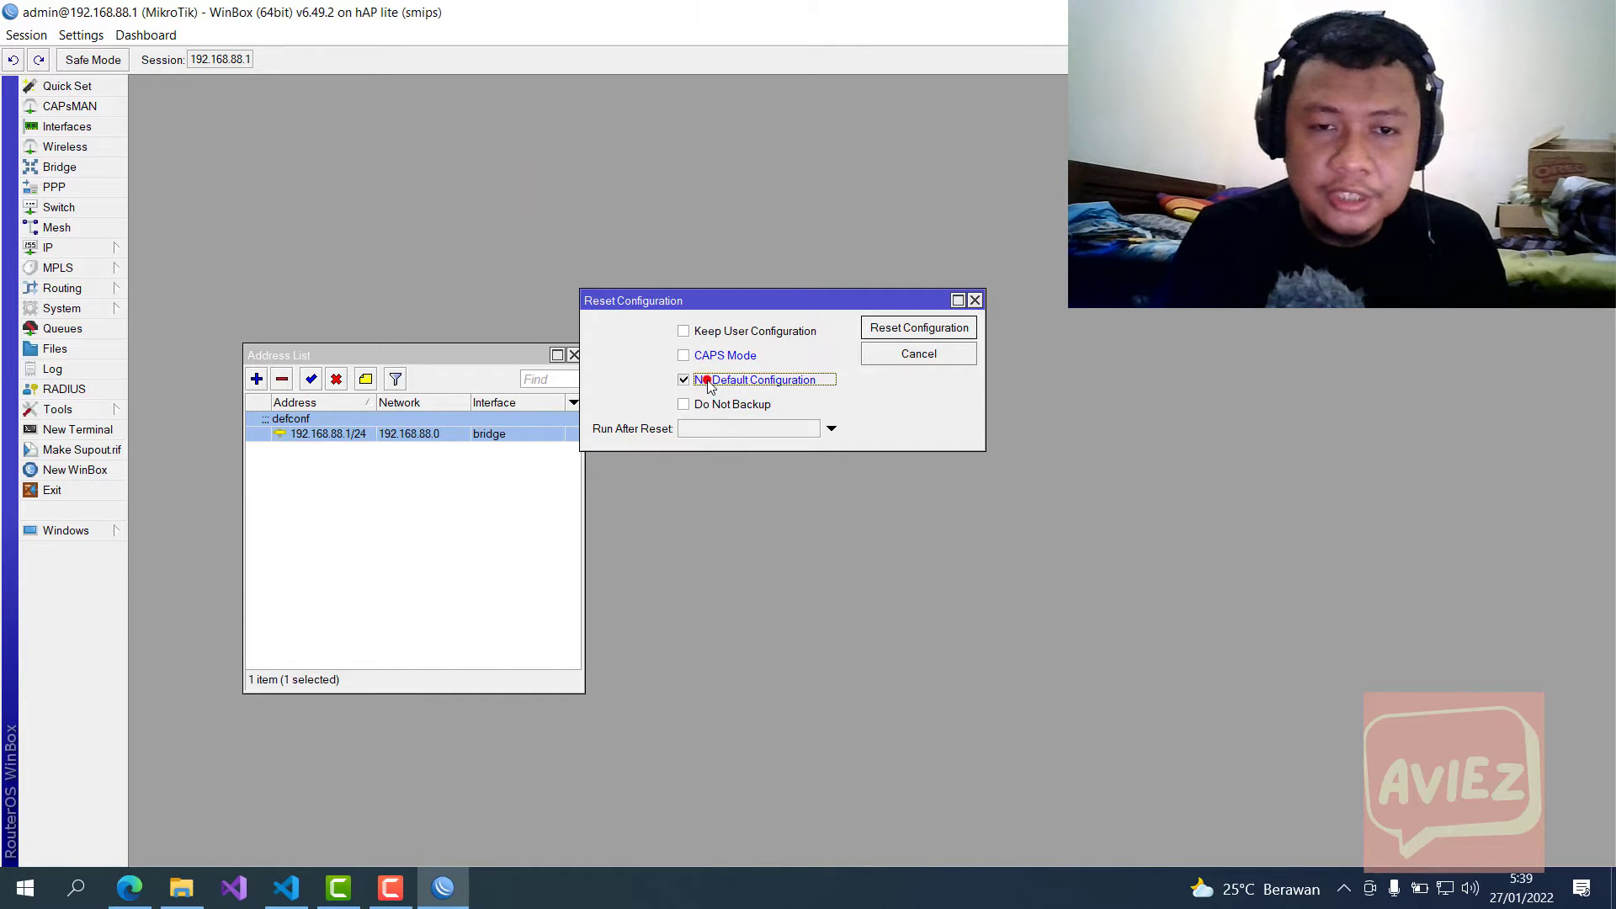
pyautogui.click(708, 385)
pyautogui.click(727, 380)
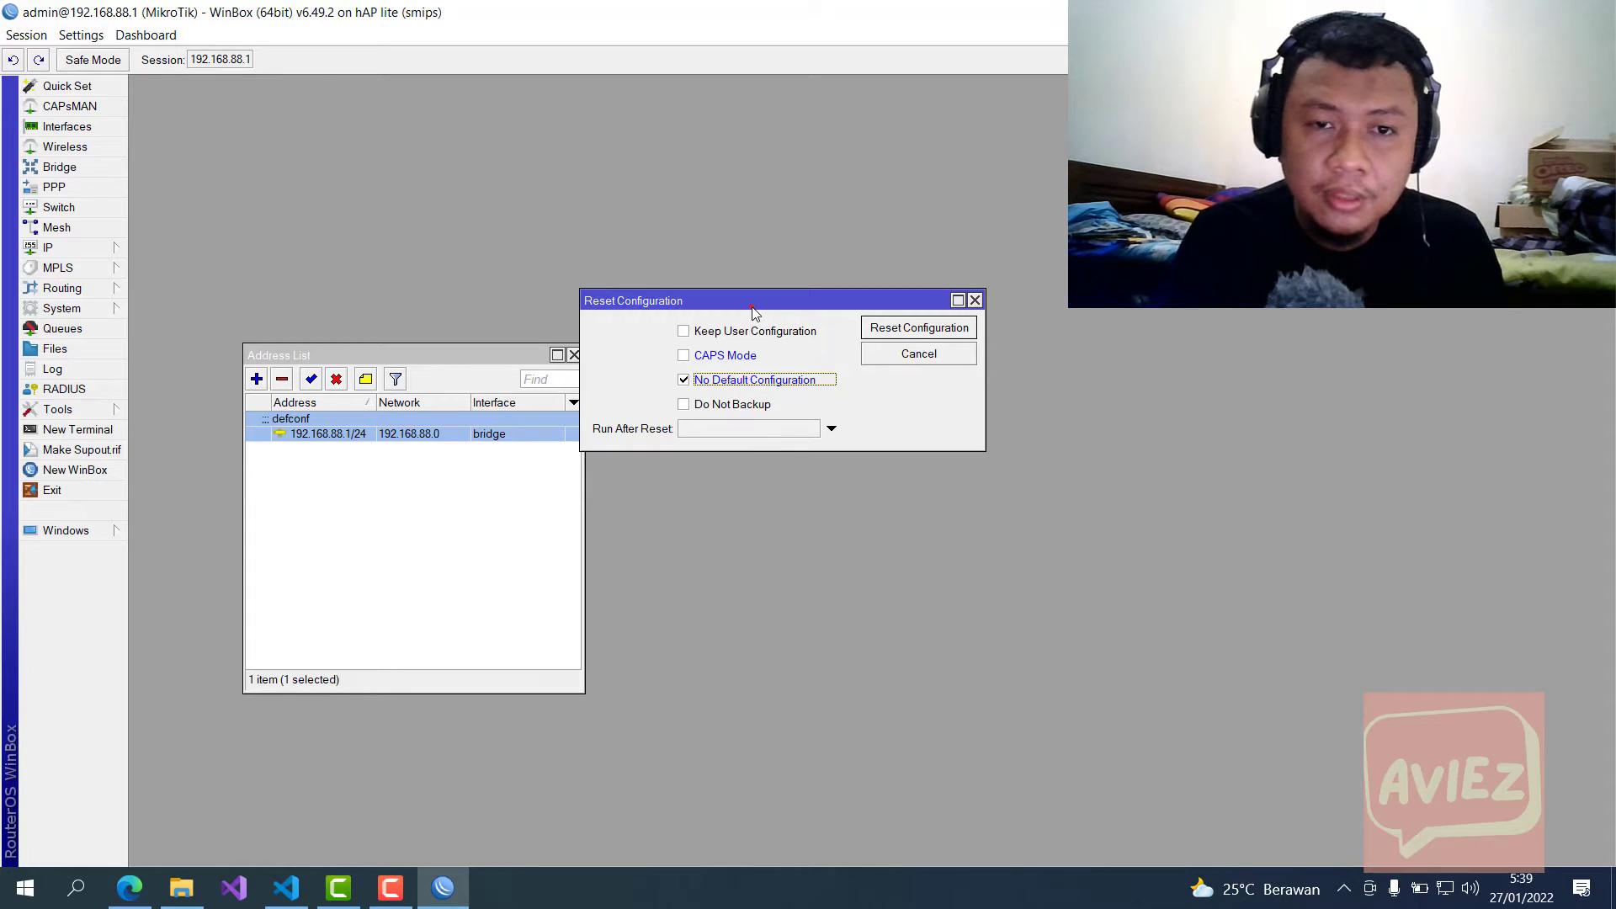
pyautogui.moveTo(757, 306); pyautogui.dragTo(758, 218)
pyautogui.moveTo(292, 354); pyautogui.dragTo(269, 311)
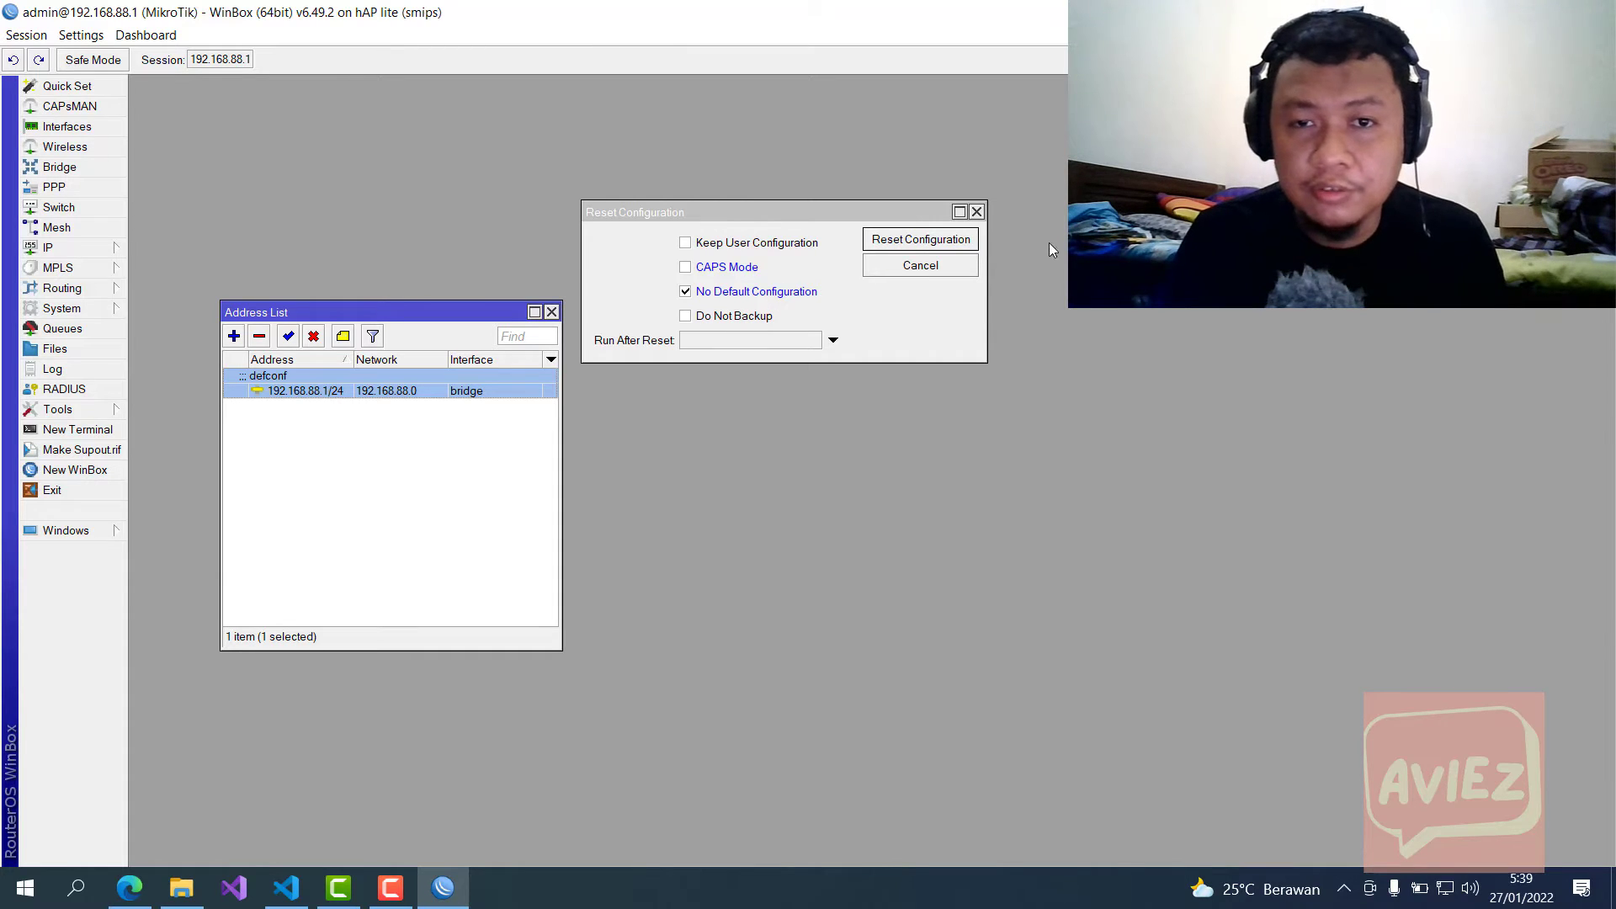
pyautogui.click(943, 239)
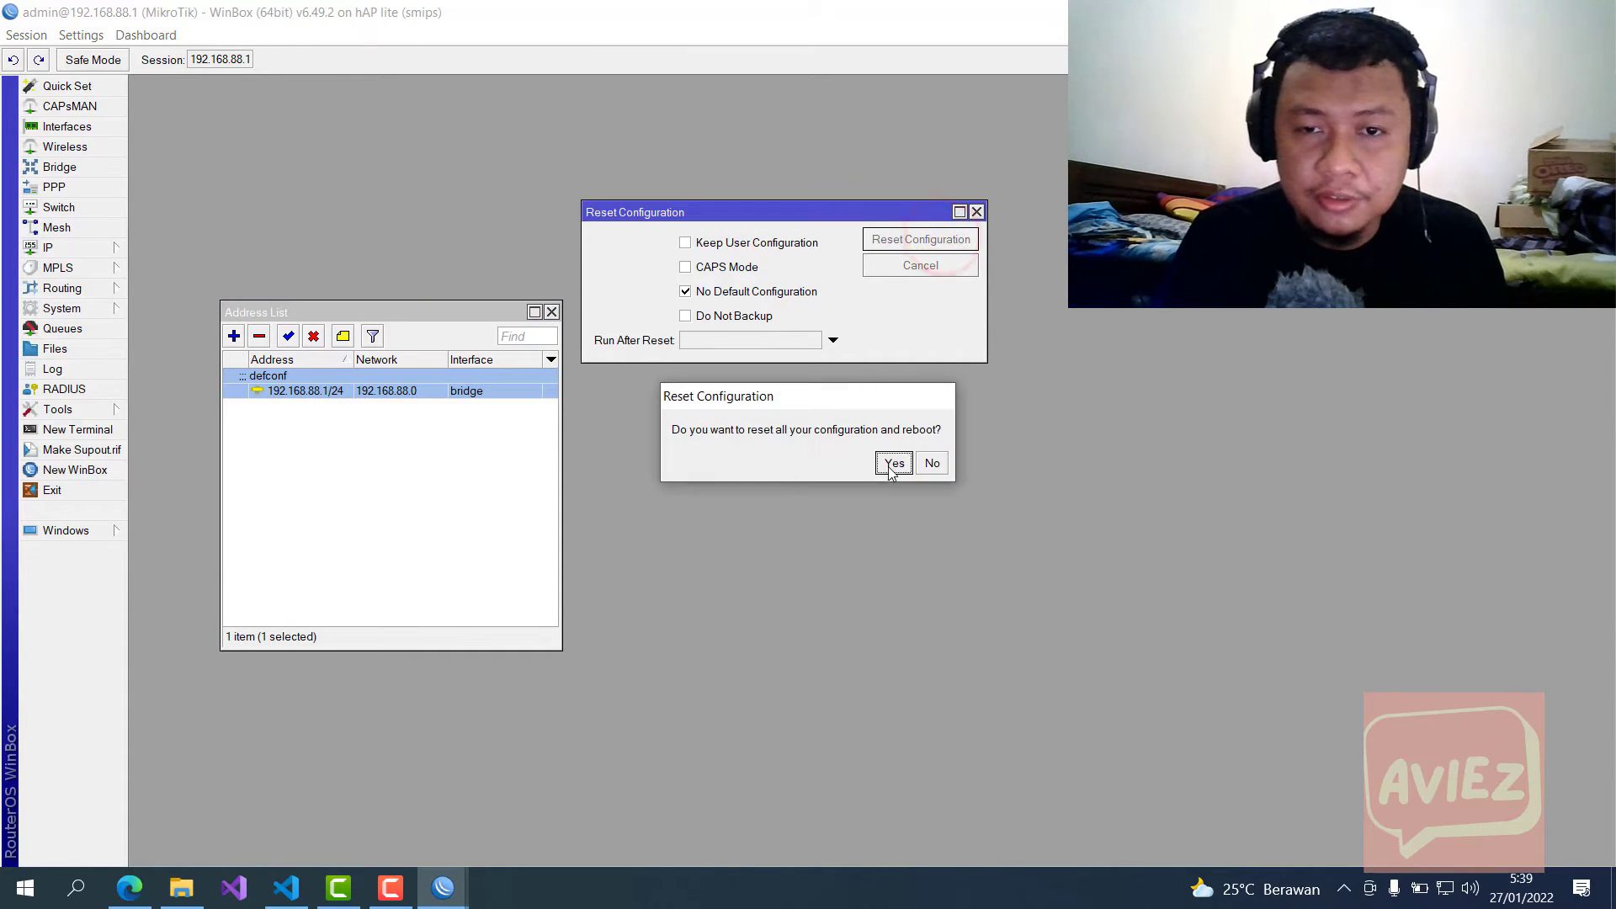
pyautogui.click(892, 464)
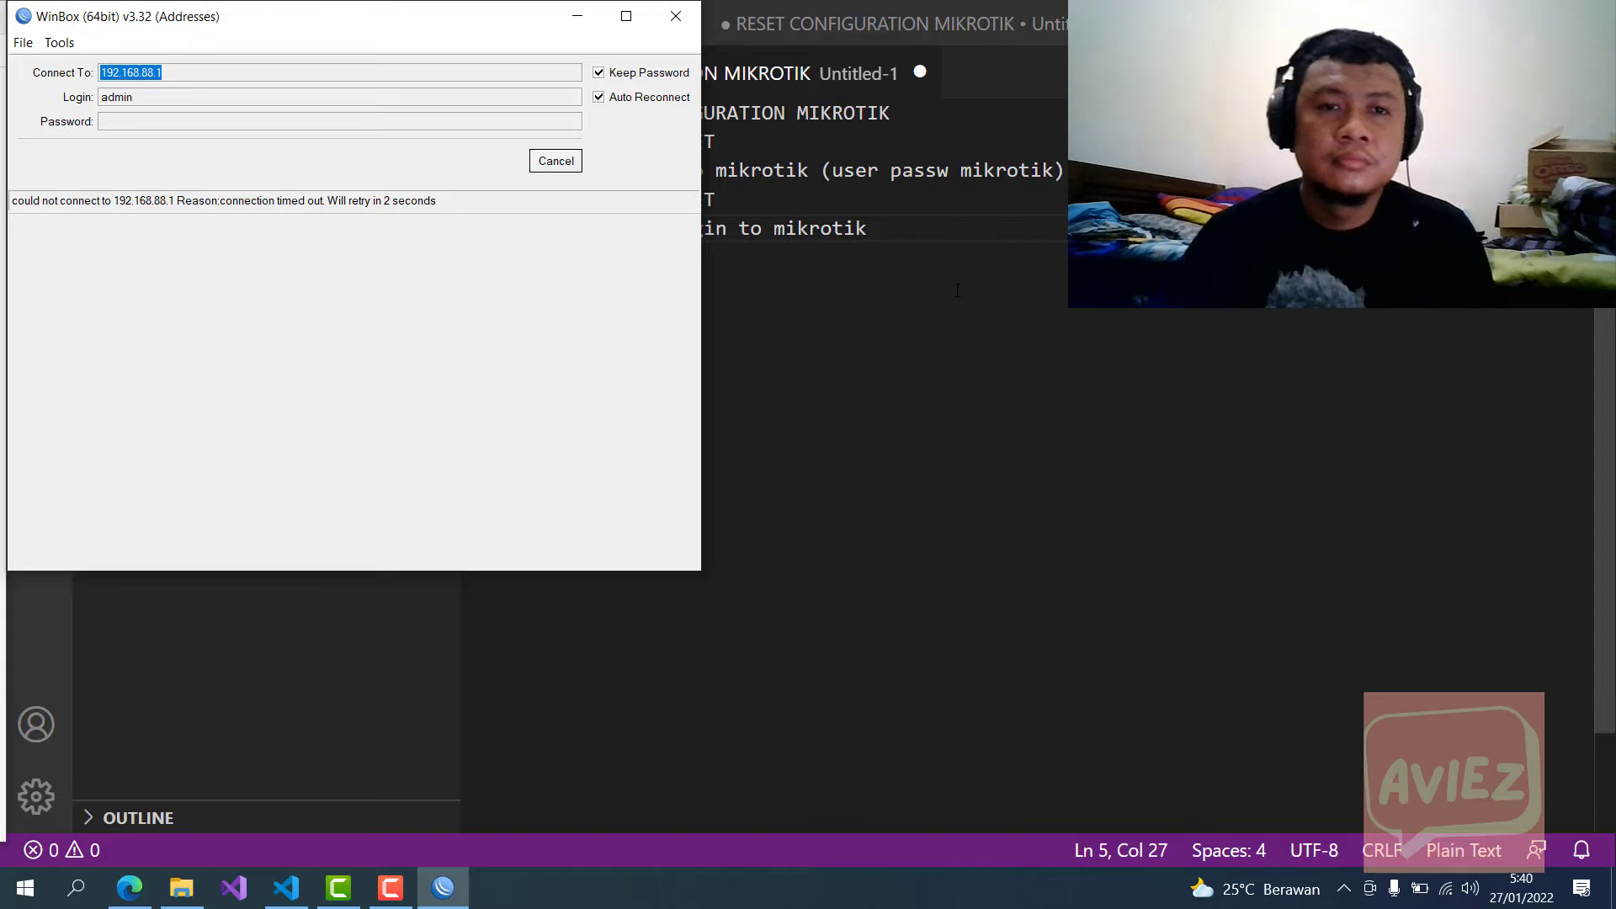
# Step: Cancel the stalled connection and log in to the discovered MikroTik router by its MAC address
pyautogui.doubleClick(176, 73)
pyautogui.click(567, 161)
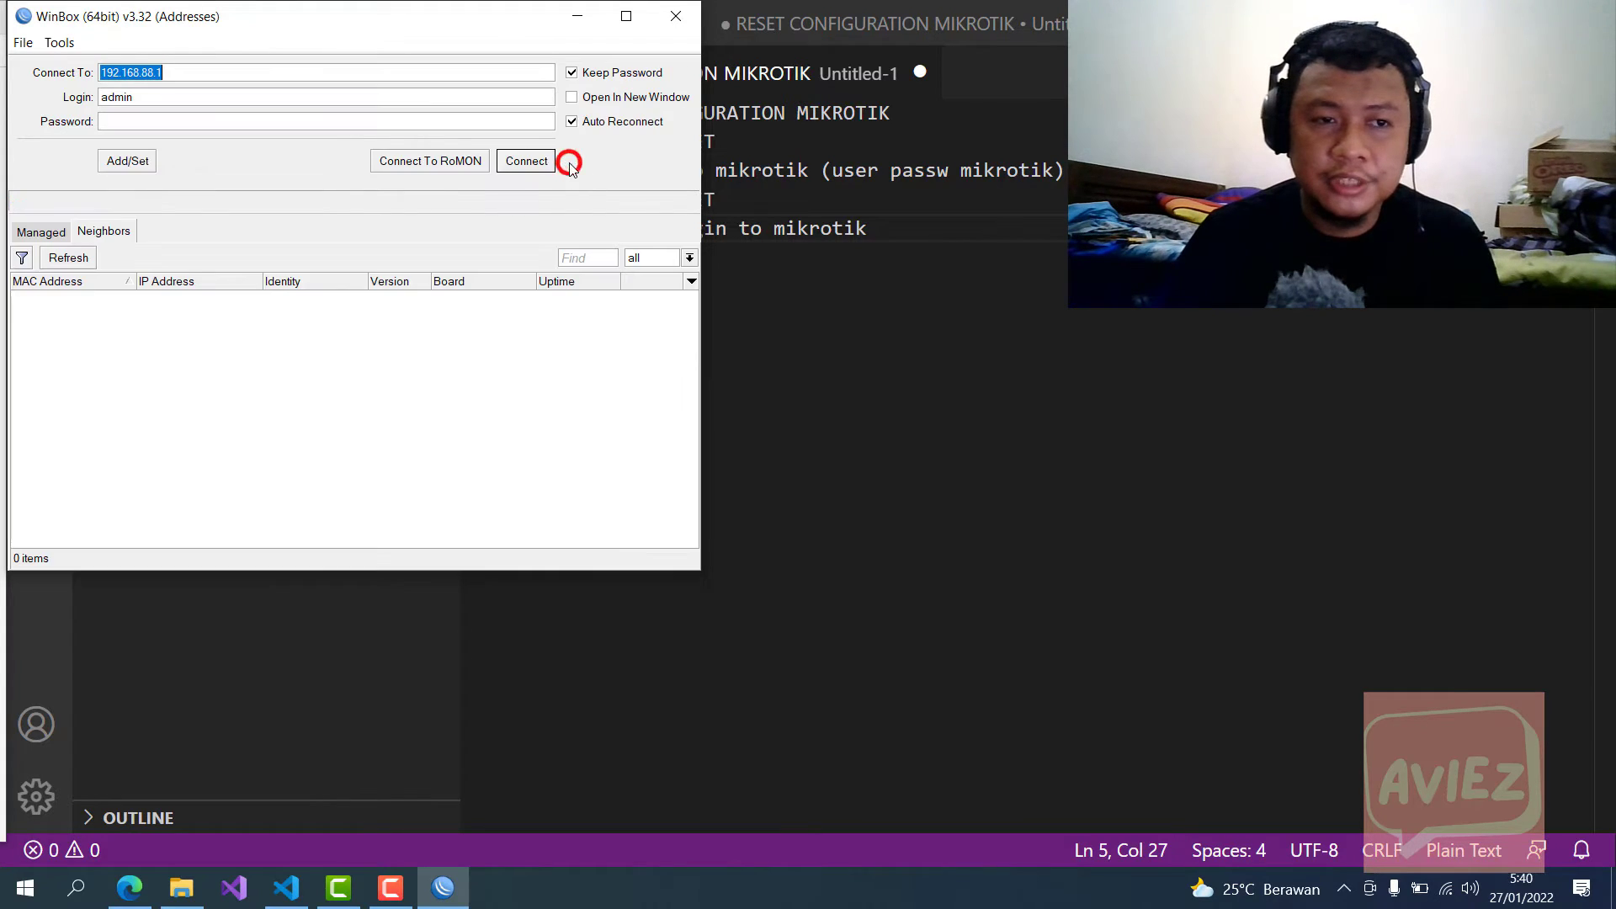
pyautogui.click(69, 259)
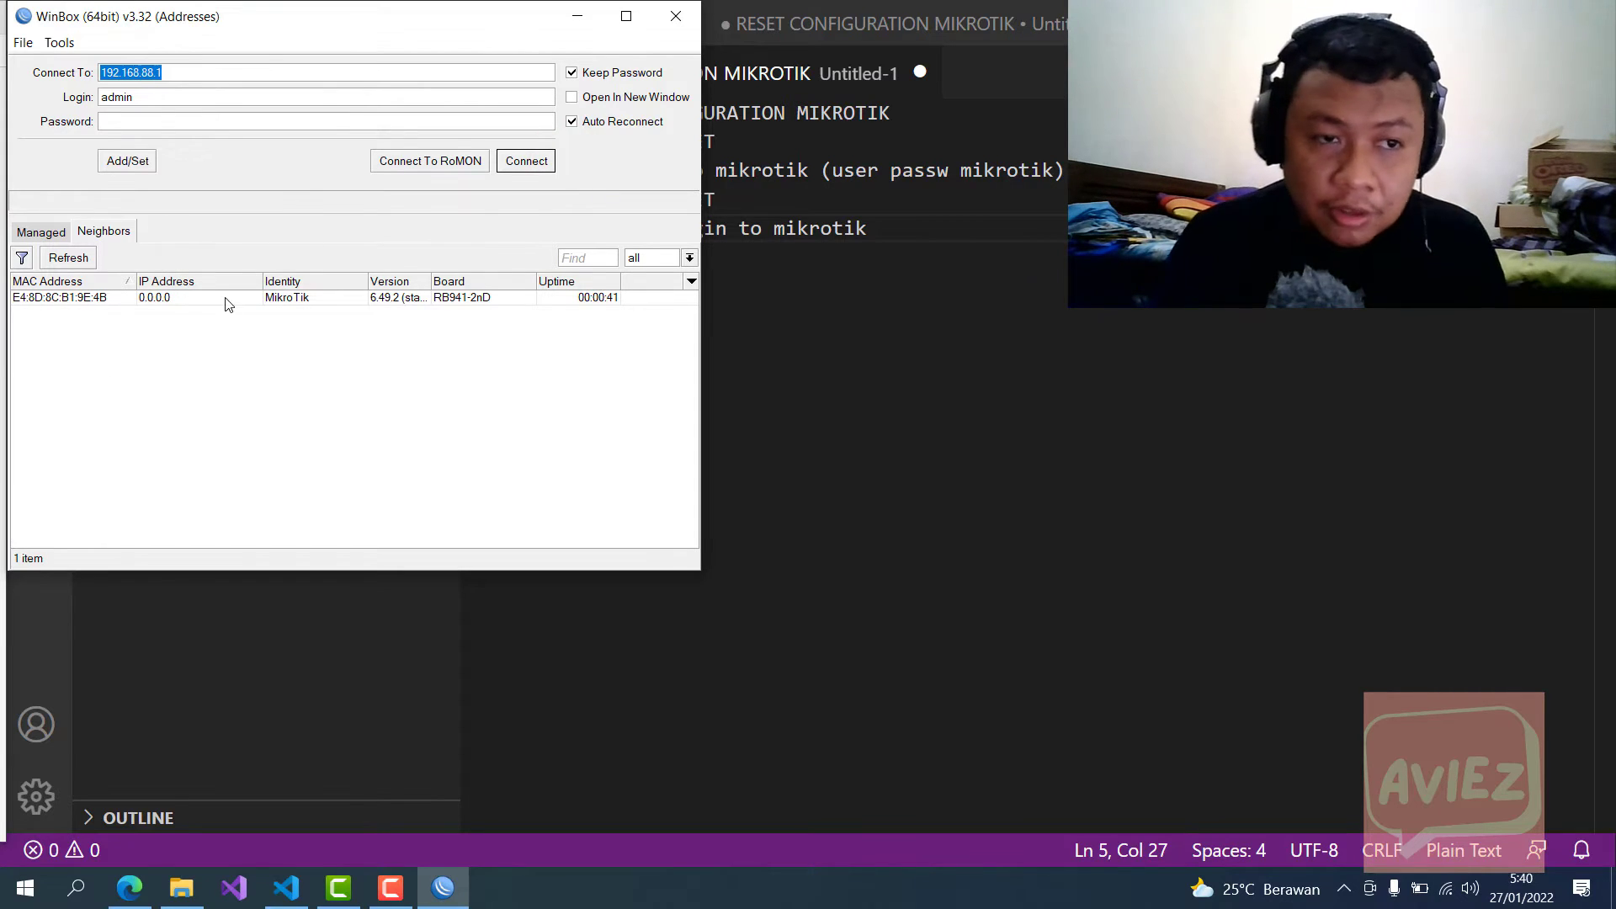
pyautogui.click(172, 299)
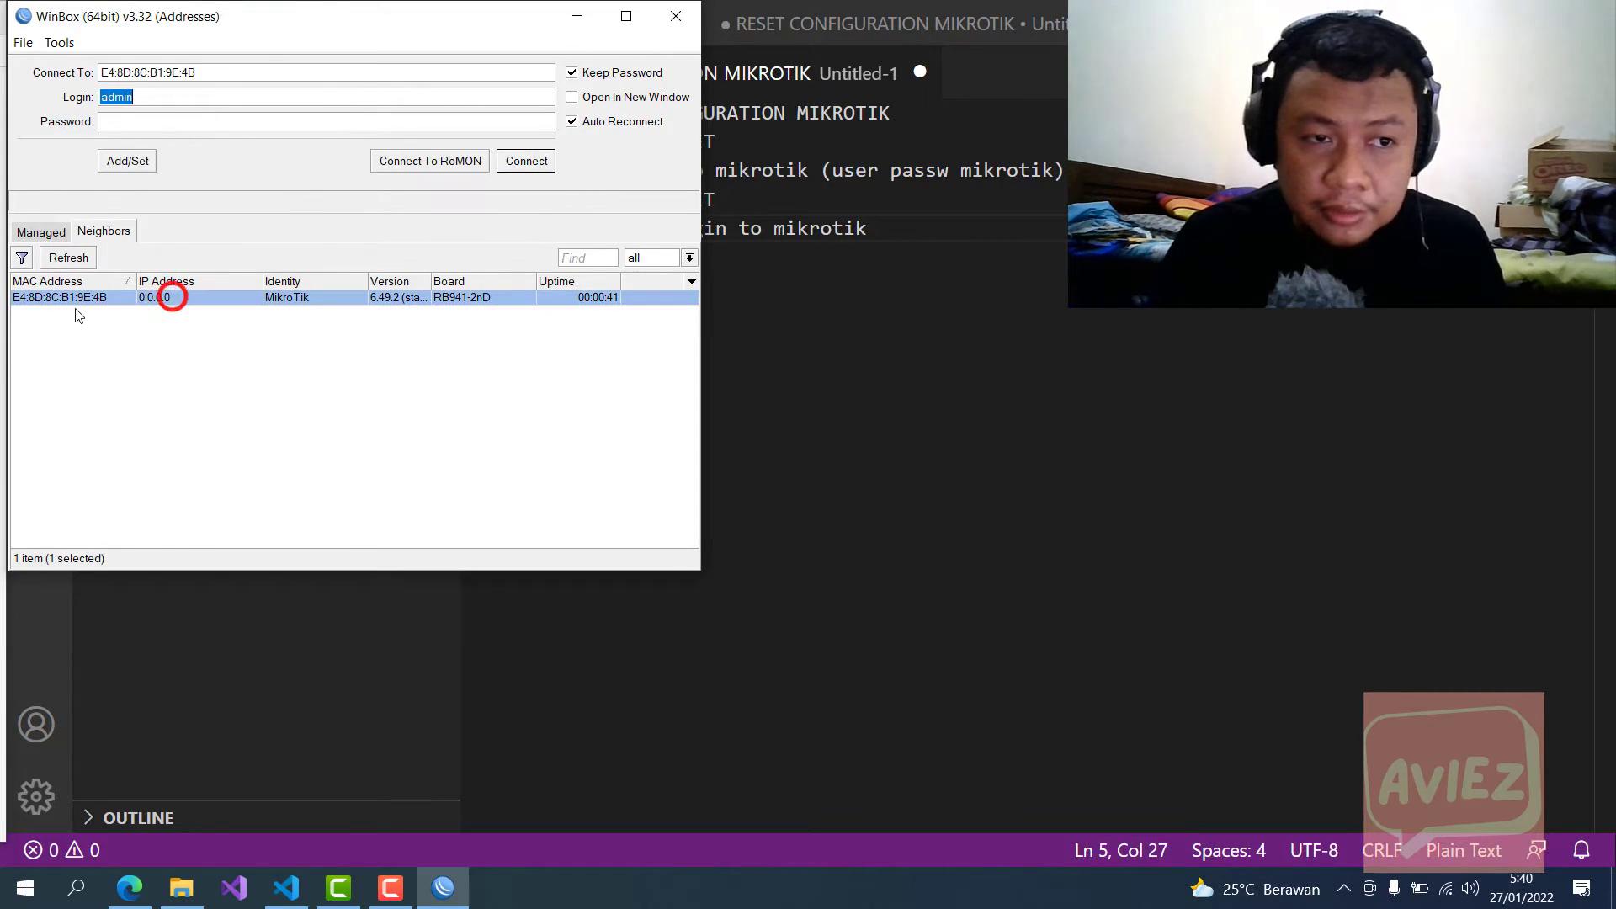
pyautogui.click(70, 301)
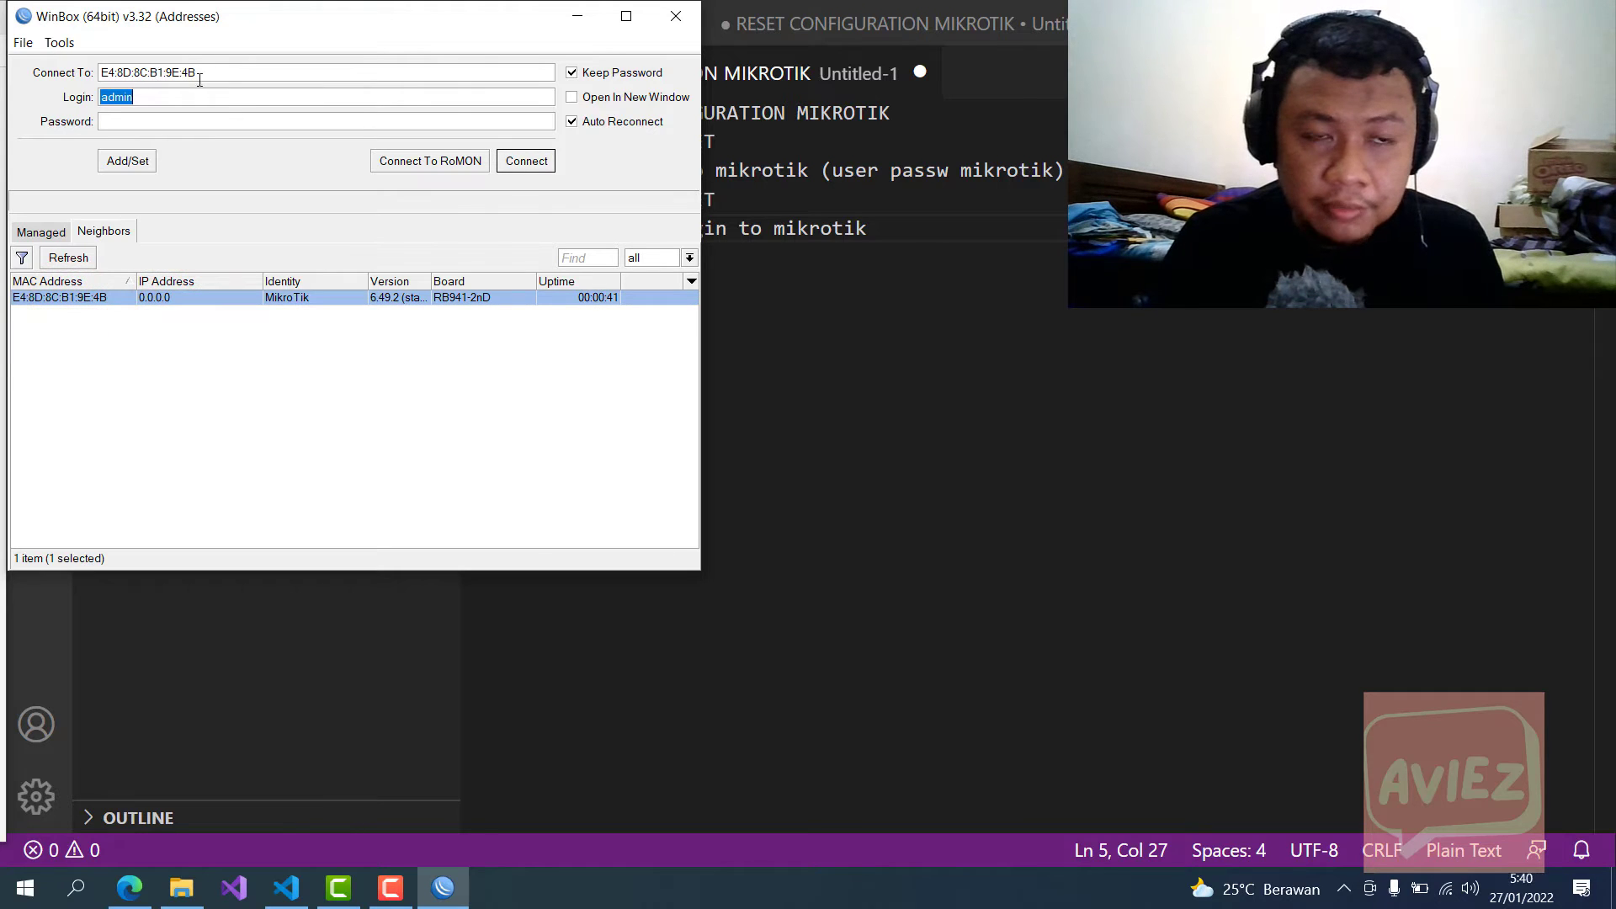
pyautogui.click(519, 159)
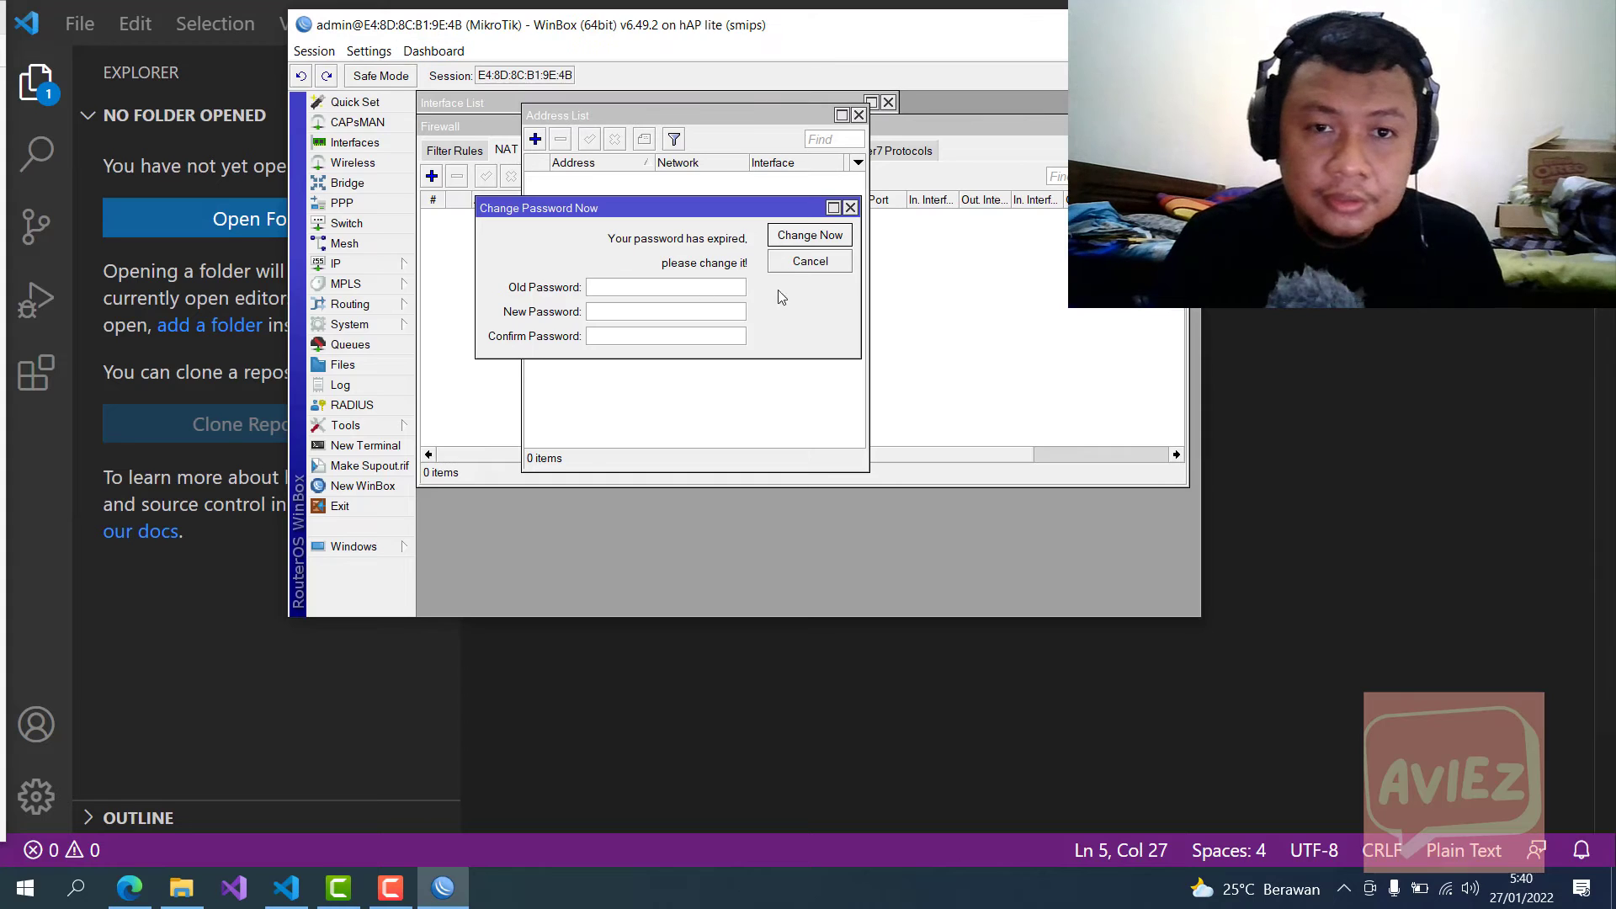
# Step: Dismiss the expired-password prompt, close the empty Address List, and stop the pending reconnection
pyautogui.click(851, 207)
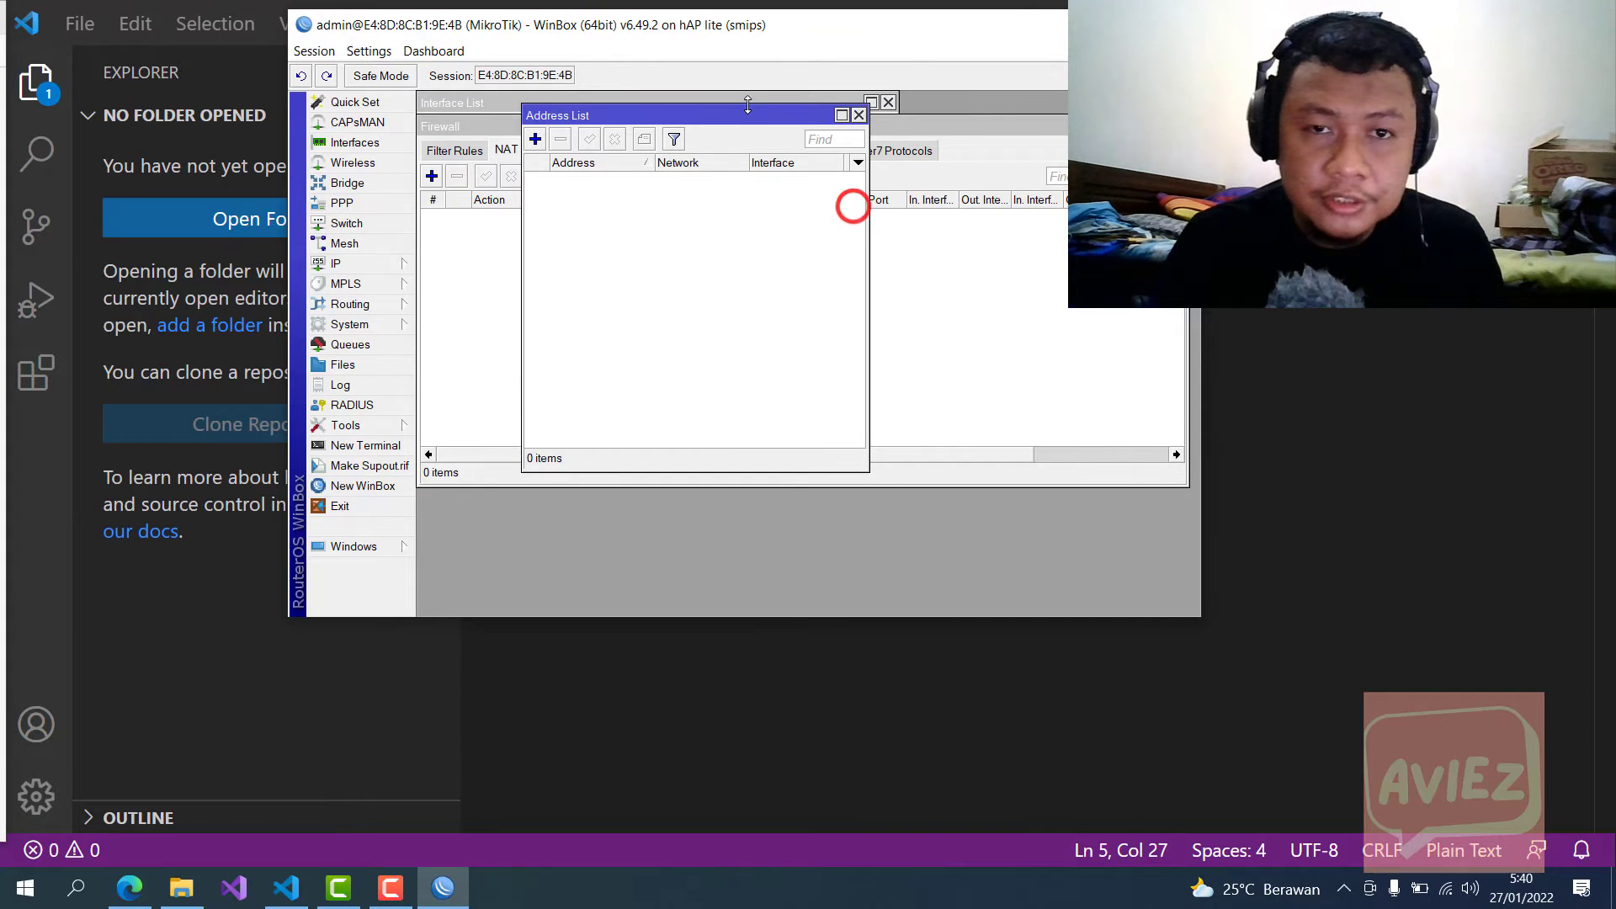
pyautogui.moveTo(729, 114); pyautogui.dragTo(782, 213)
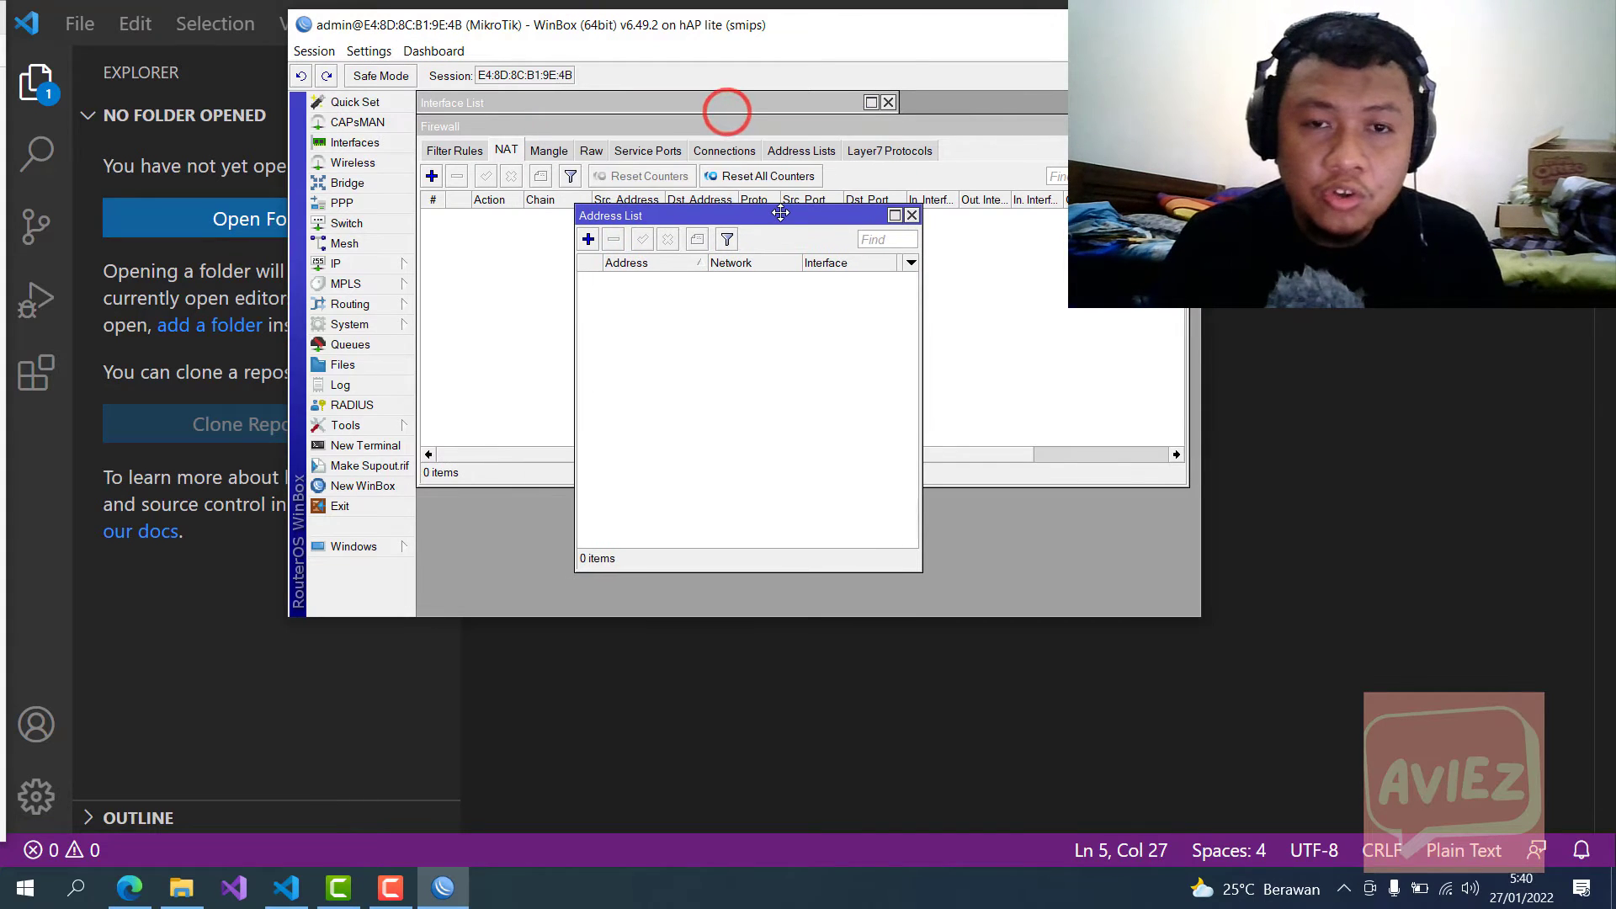
pyautogui.click(913, 216)
pyautogui.click(842, 170)
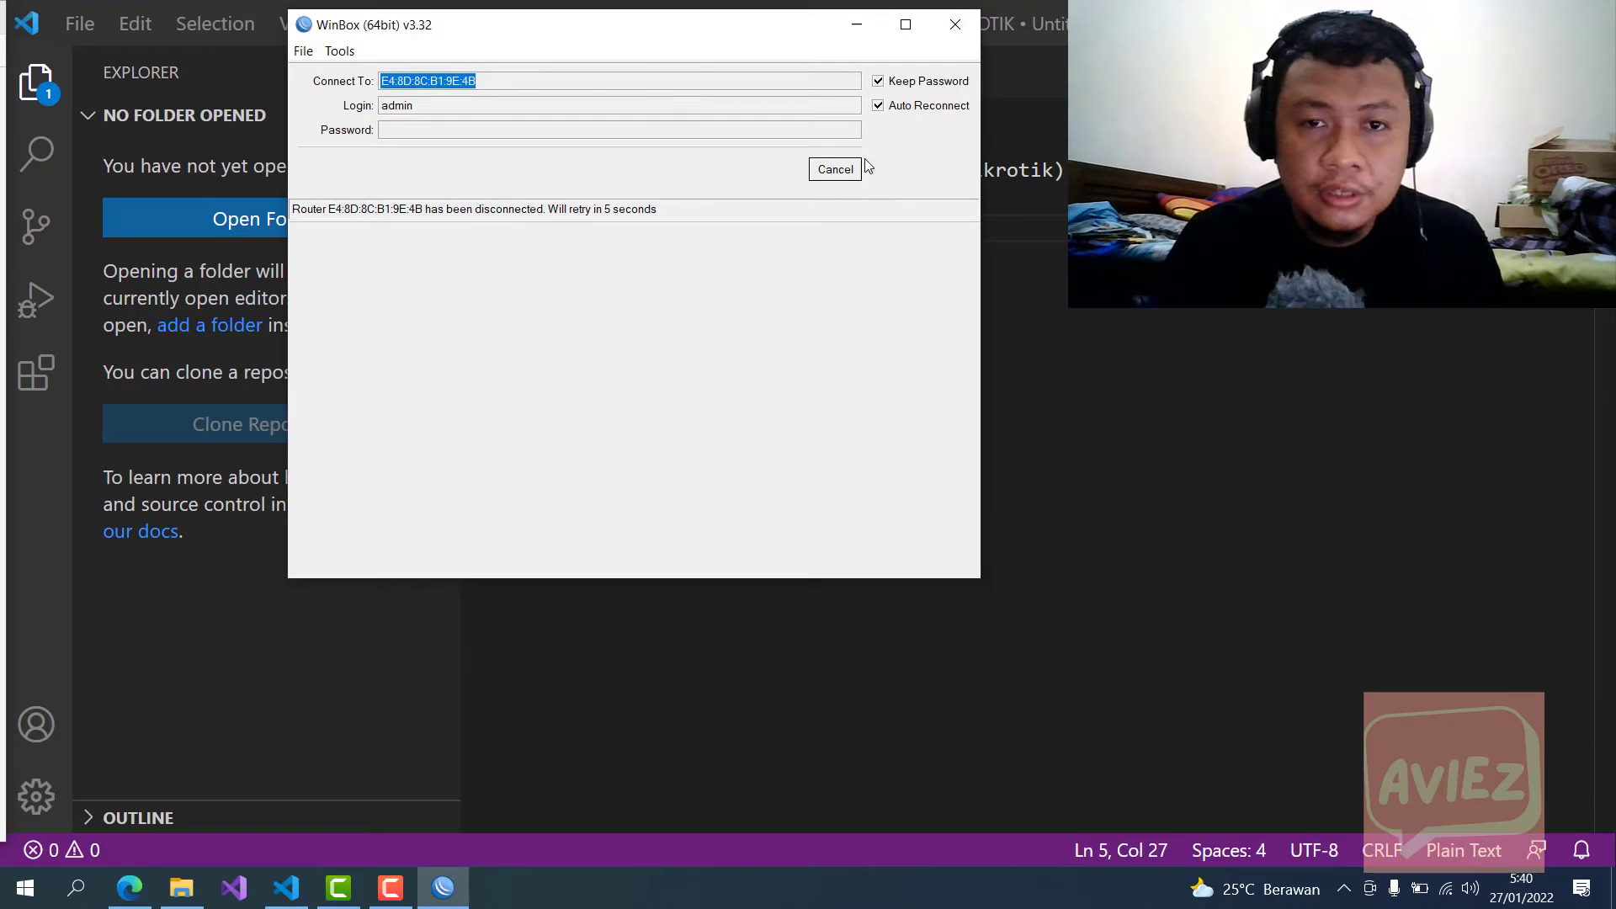
# Step: Refresh the Neighbors list and connect to the discovered MikroTik router again
pyautogui.click(352, 269)
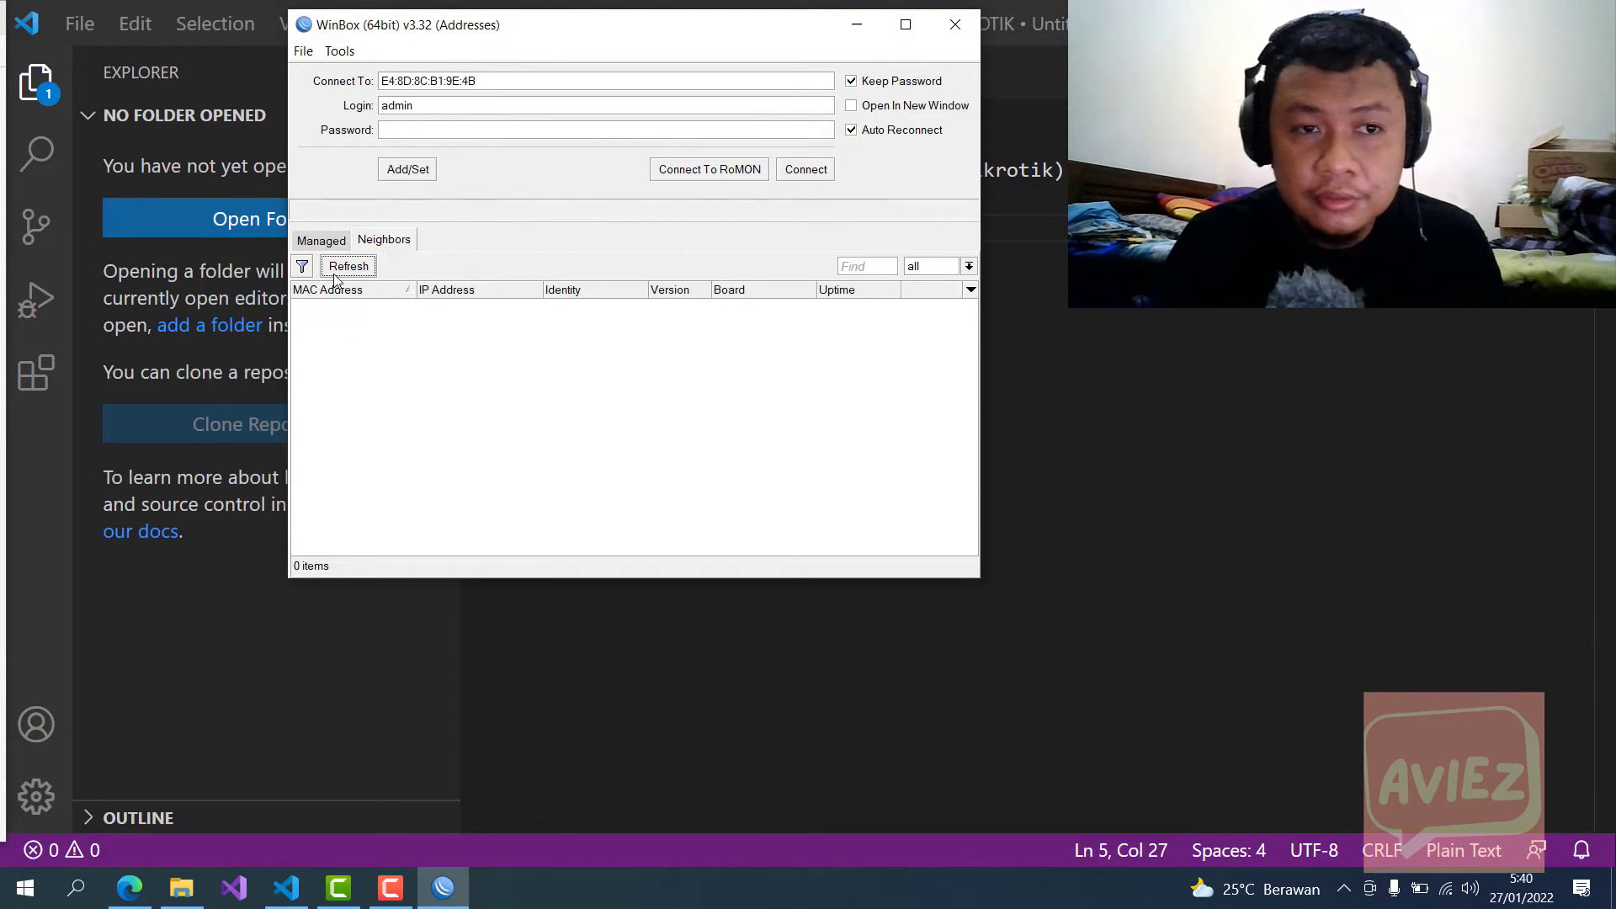
pyautogui.click(343, 243)
pyautogui.click(400, 242)
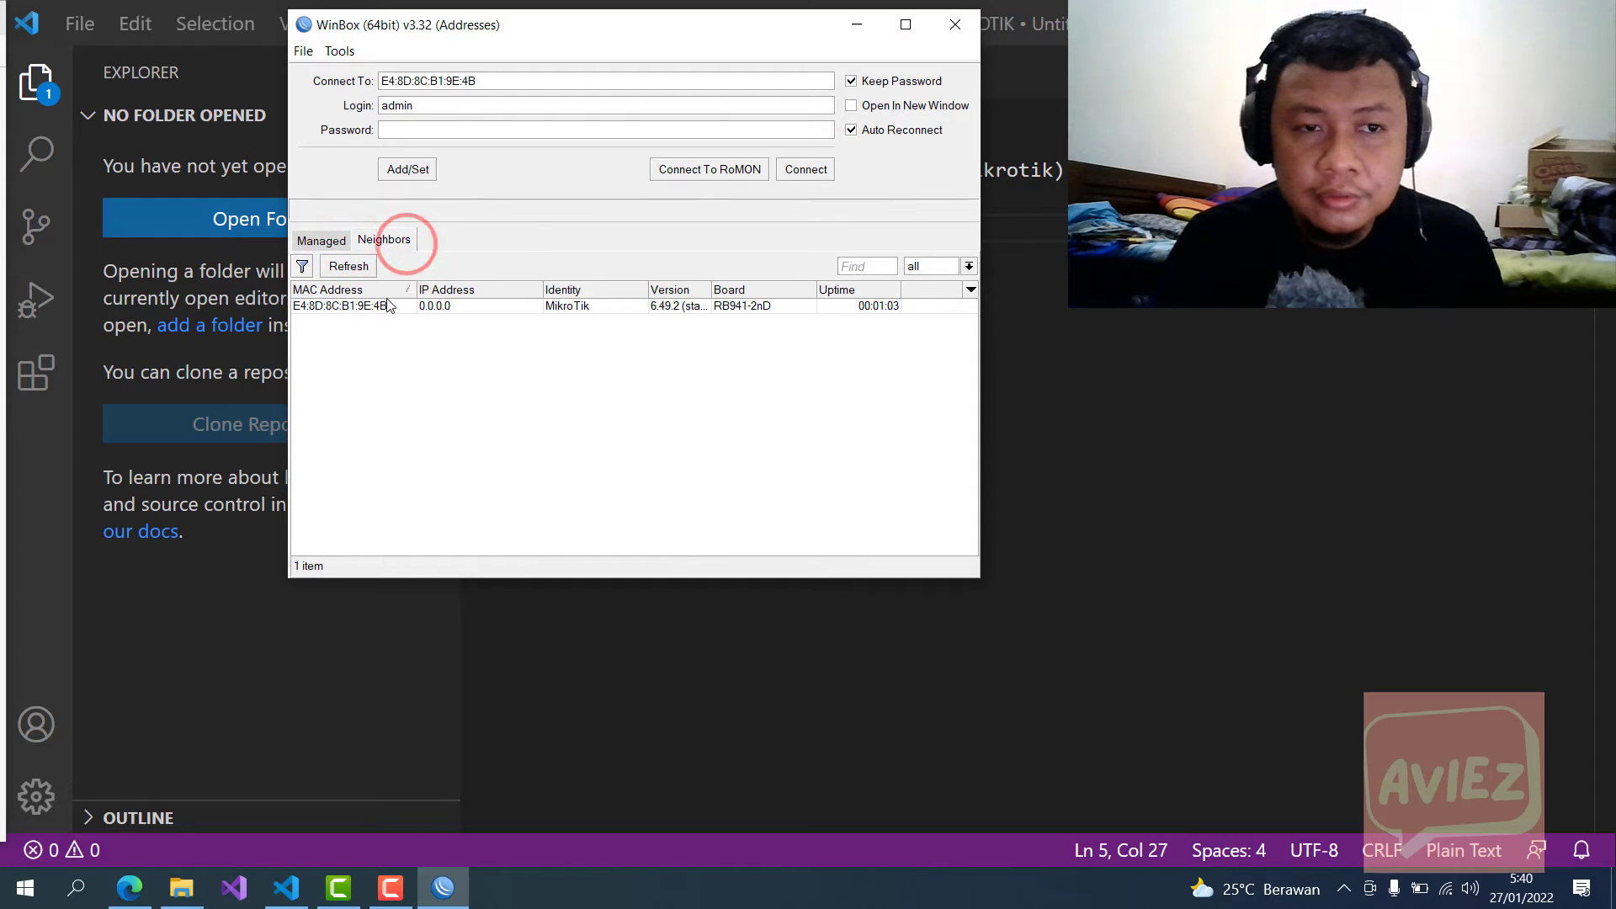
pyautogui.click(332, 306)
pyautogui.click(807, 170)
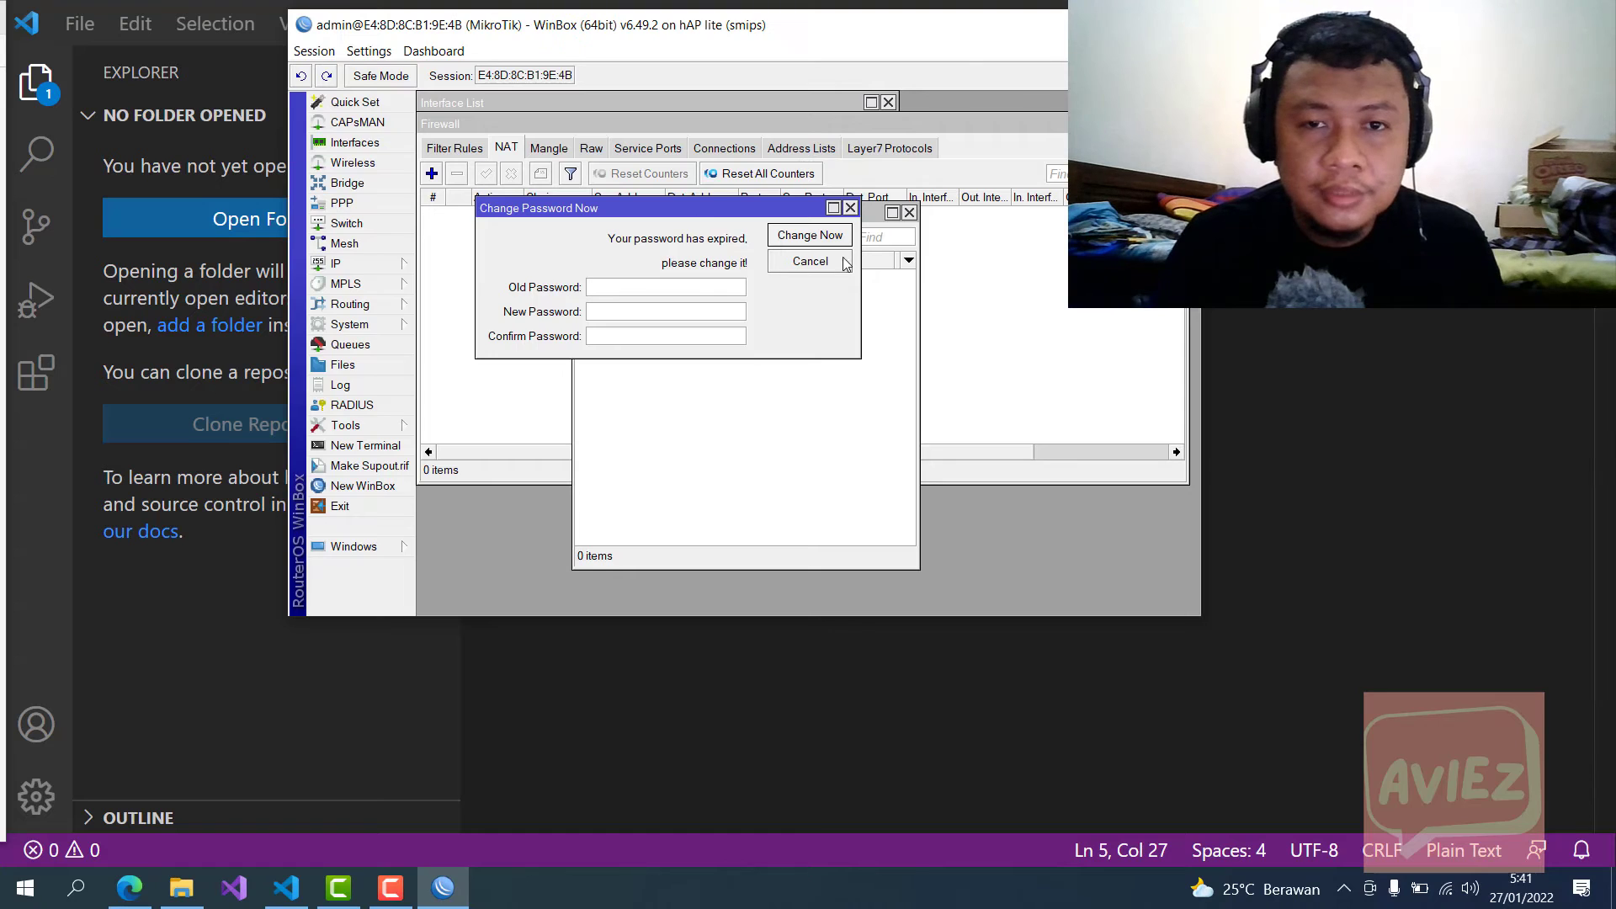
# Step: Close the Change Password prompt, the window behind it, and the Firewall window
pyautogui.click(850, 208)
pyautogui.click(909, 212)
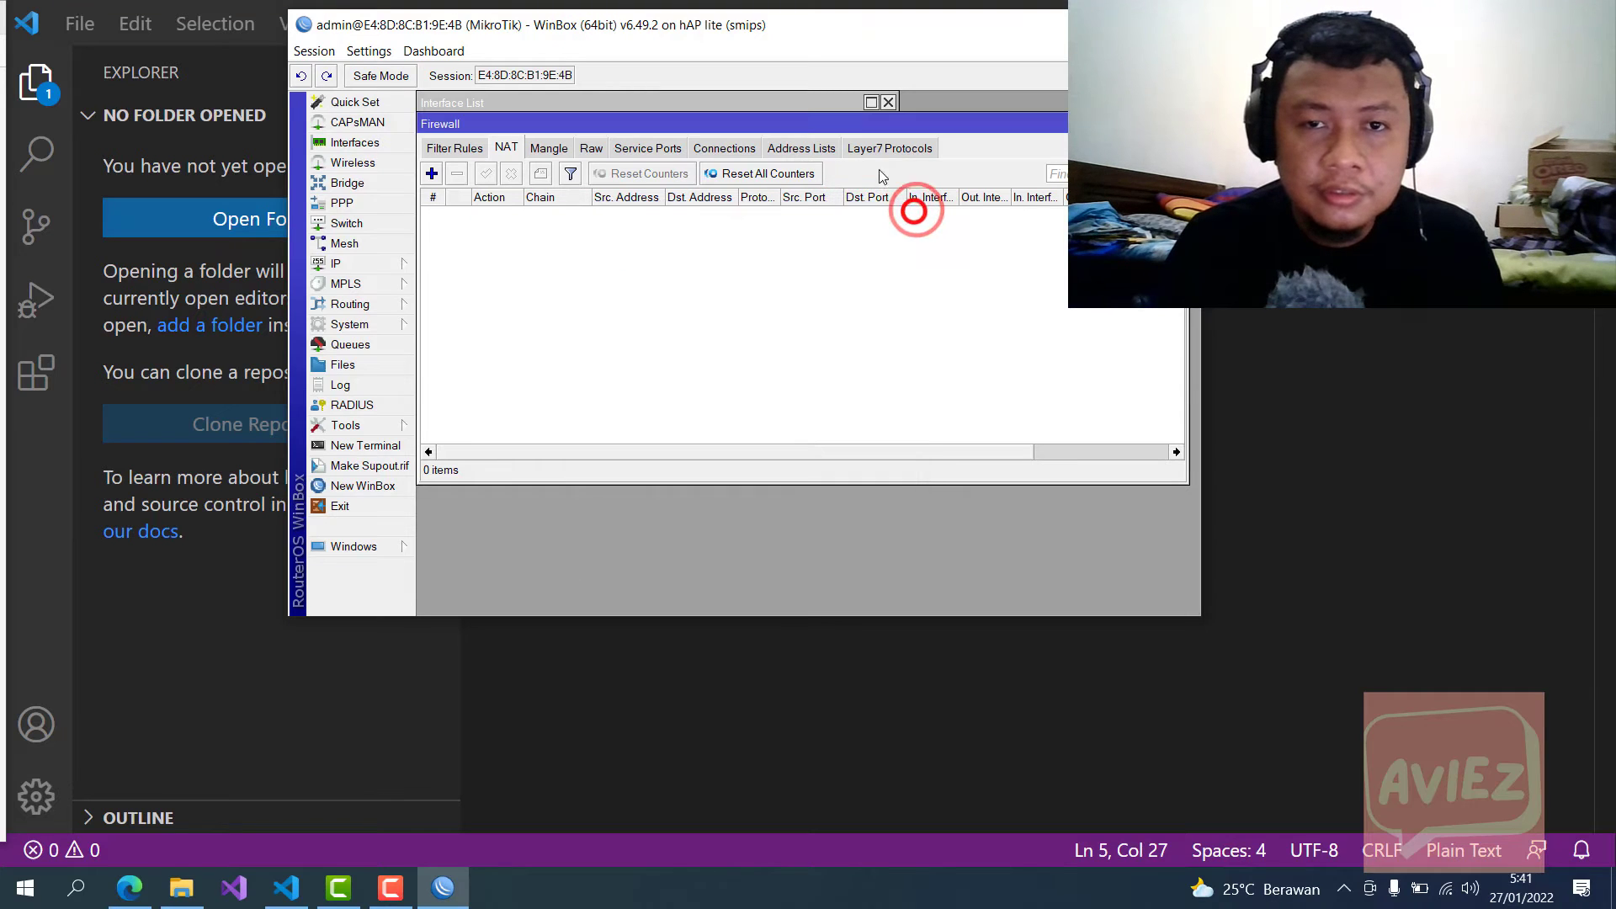
pyautogui.click(1179, 123)
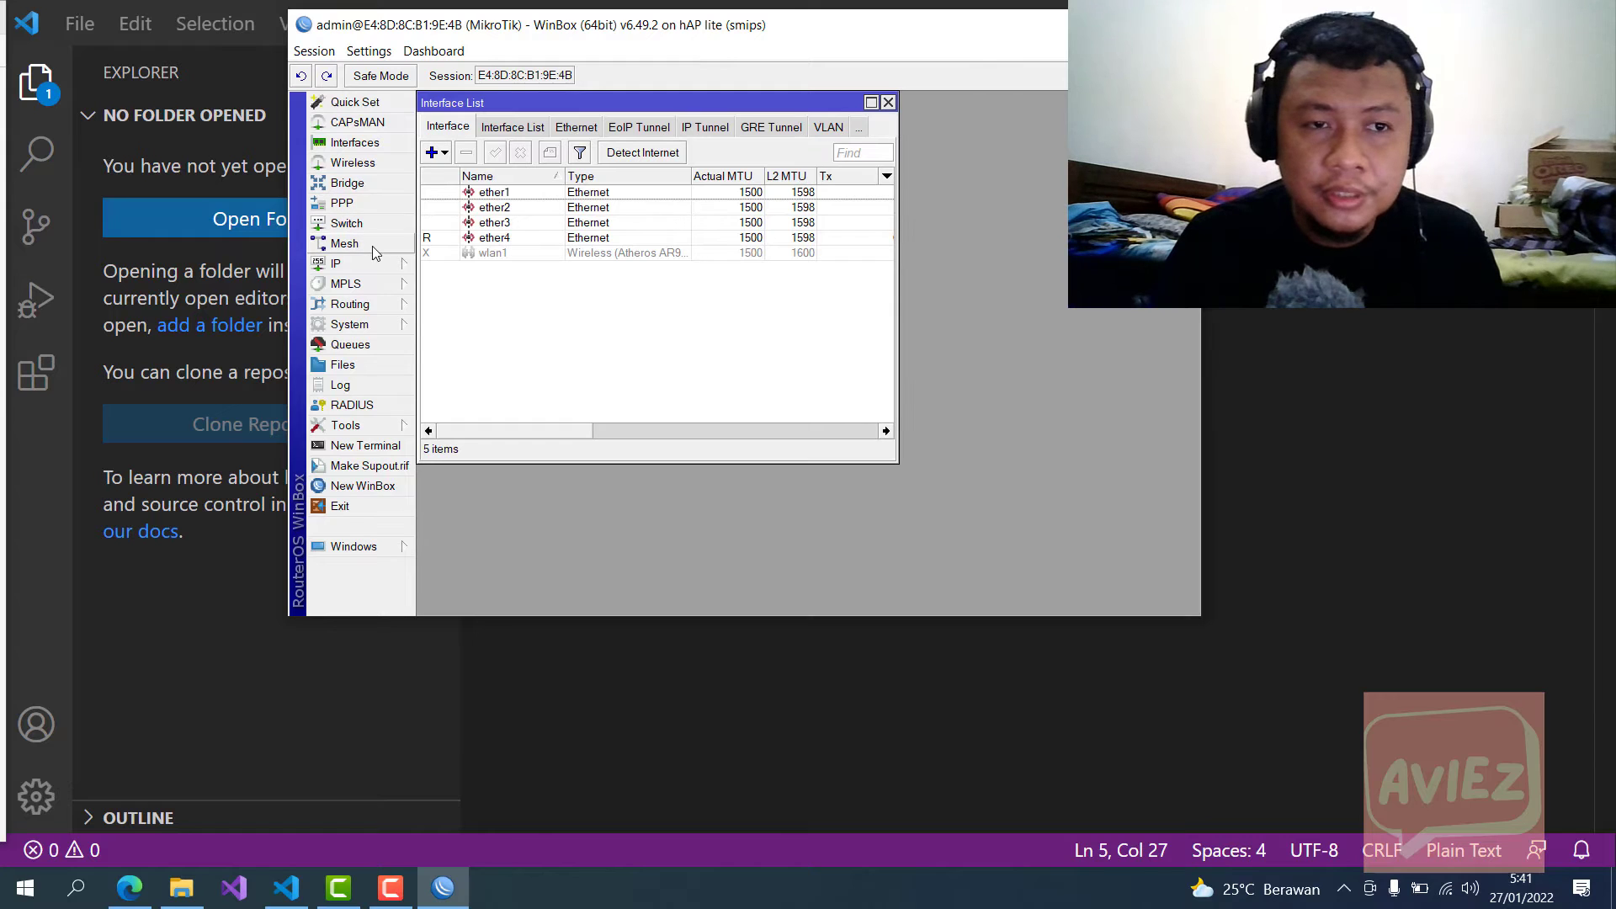
# Step: Open IP > Addresses to show the router's empty address list, then the System submenu
pyautogui.click(390, 263)
pyautogui.click(475, 306)
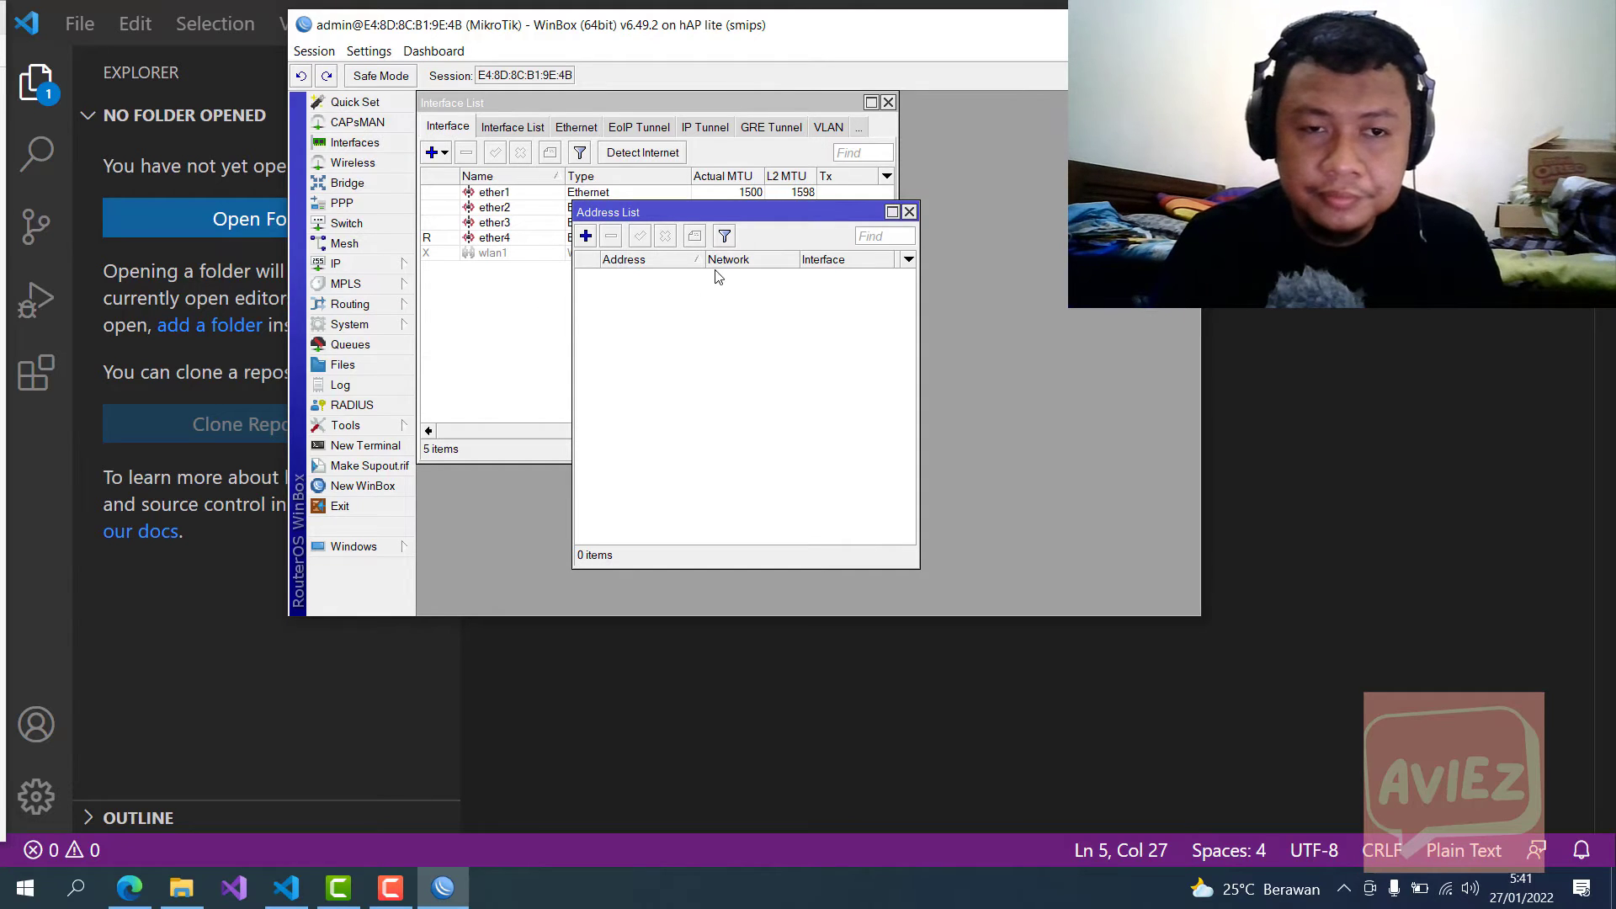
pyautogui.click(390, 324)
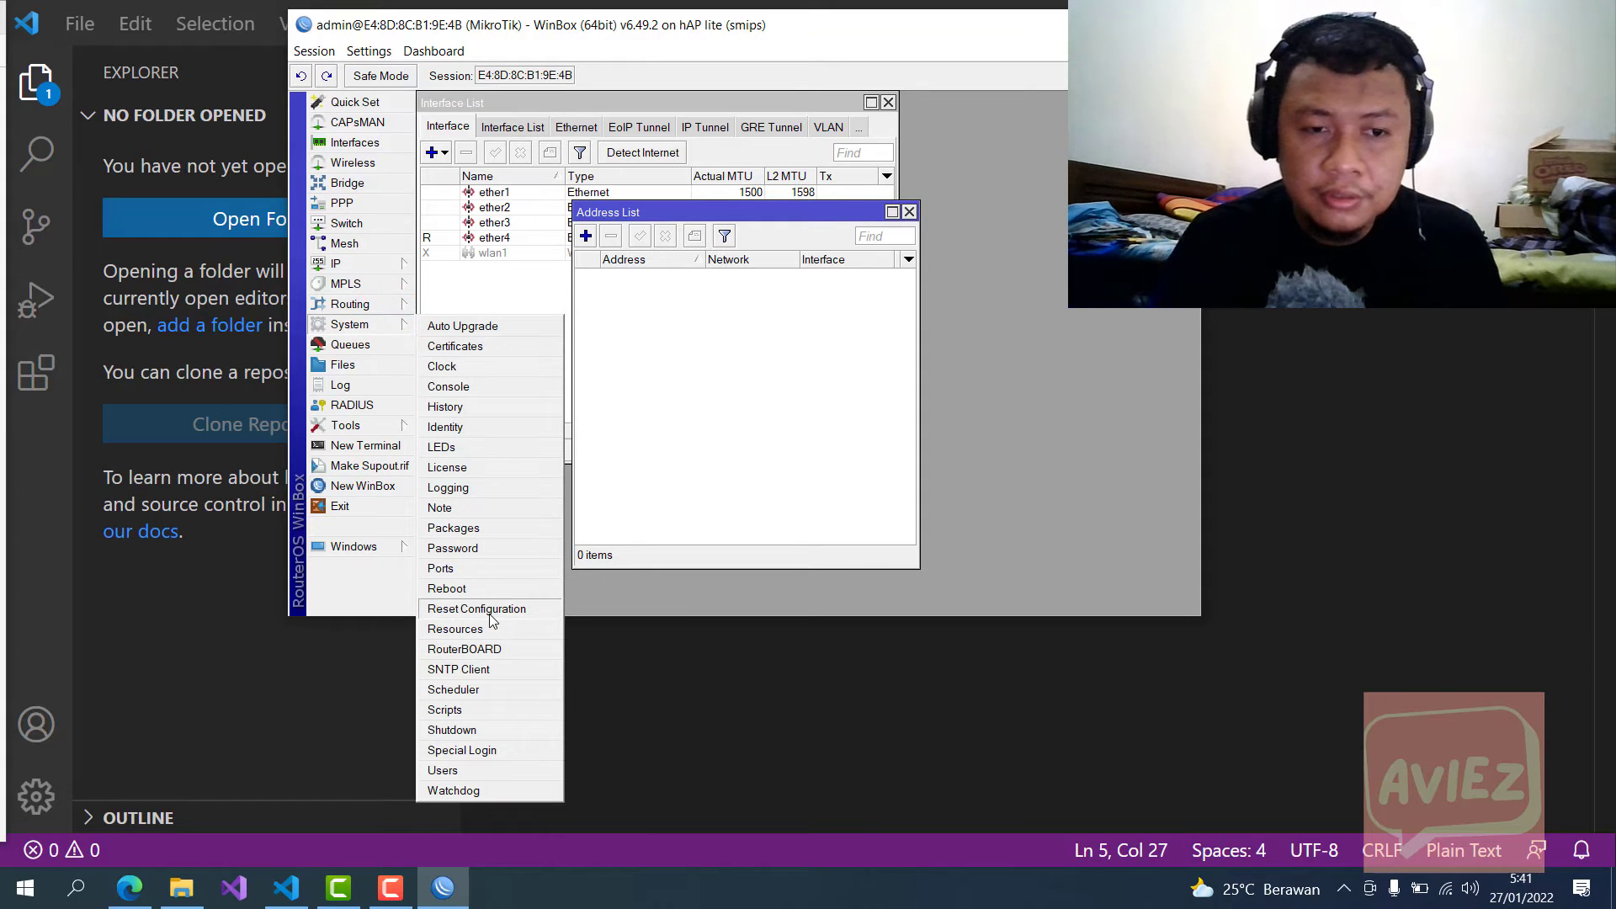
# Step: In Reset Configuration, toggle Do Not Backup on and back off, then list the Run After Reset files
pyautogui.click(488, 611)
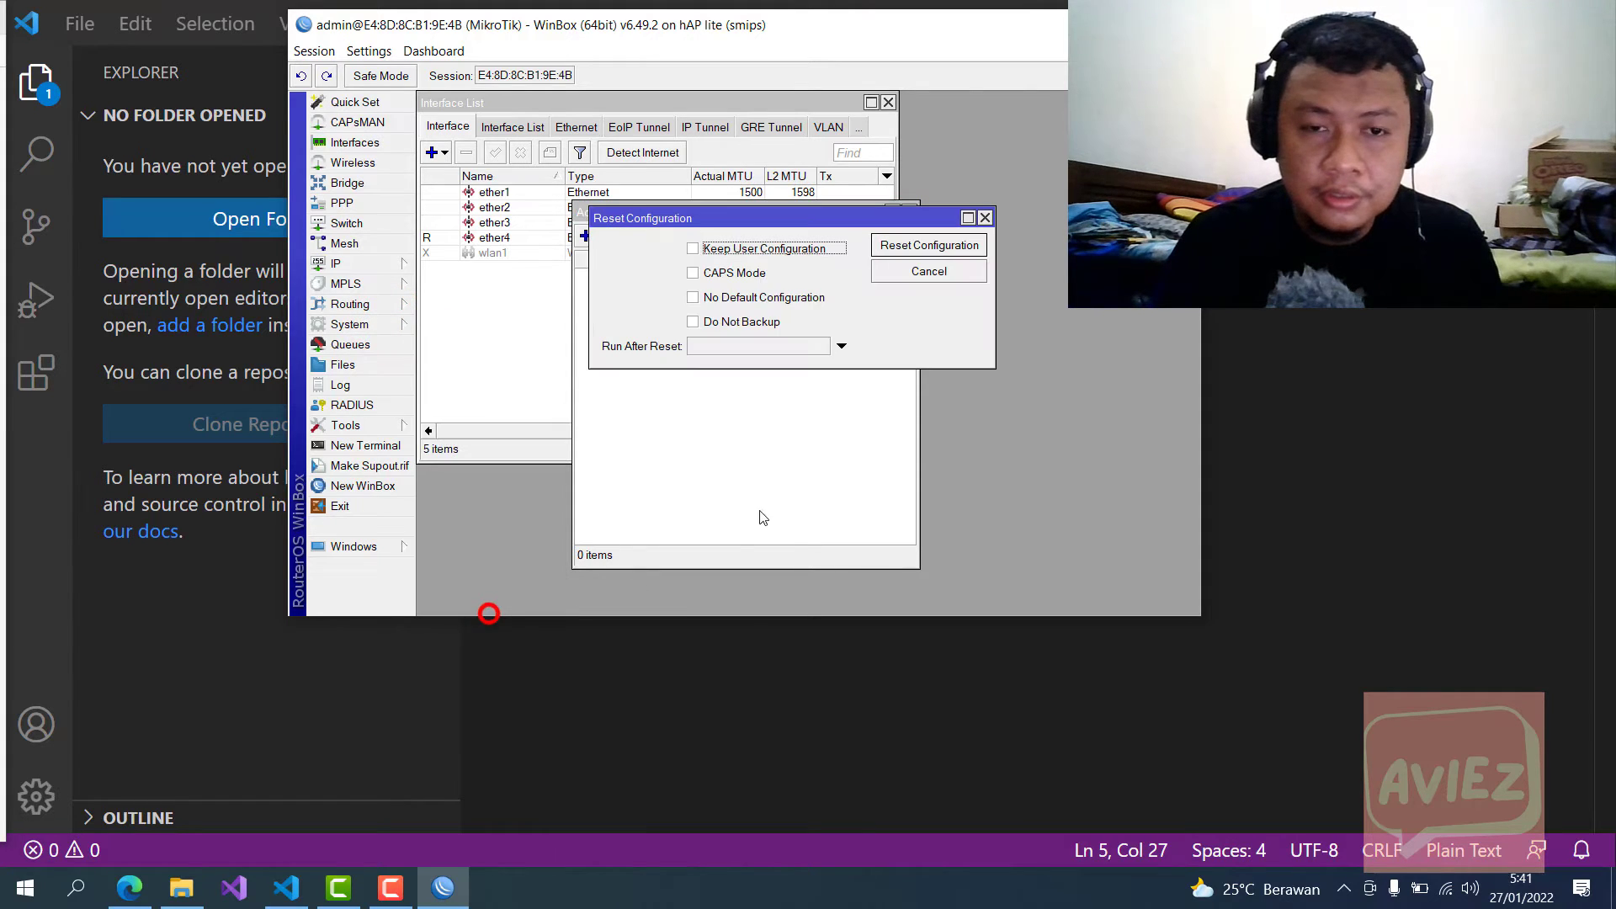
pyautogui.click(692, 323)
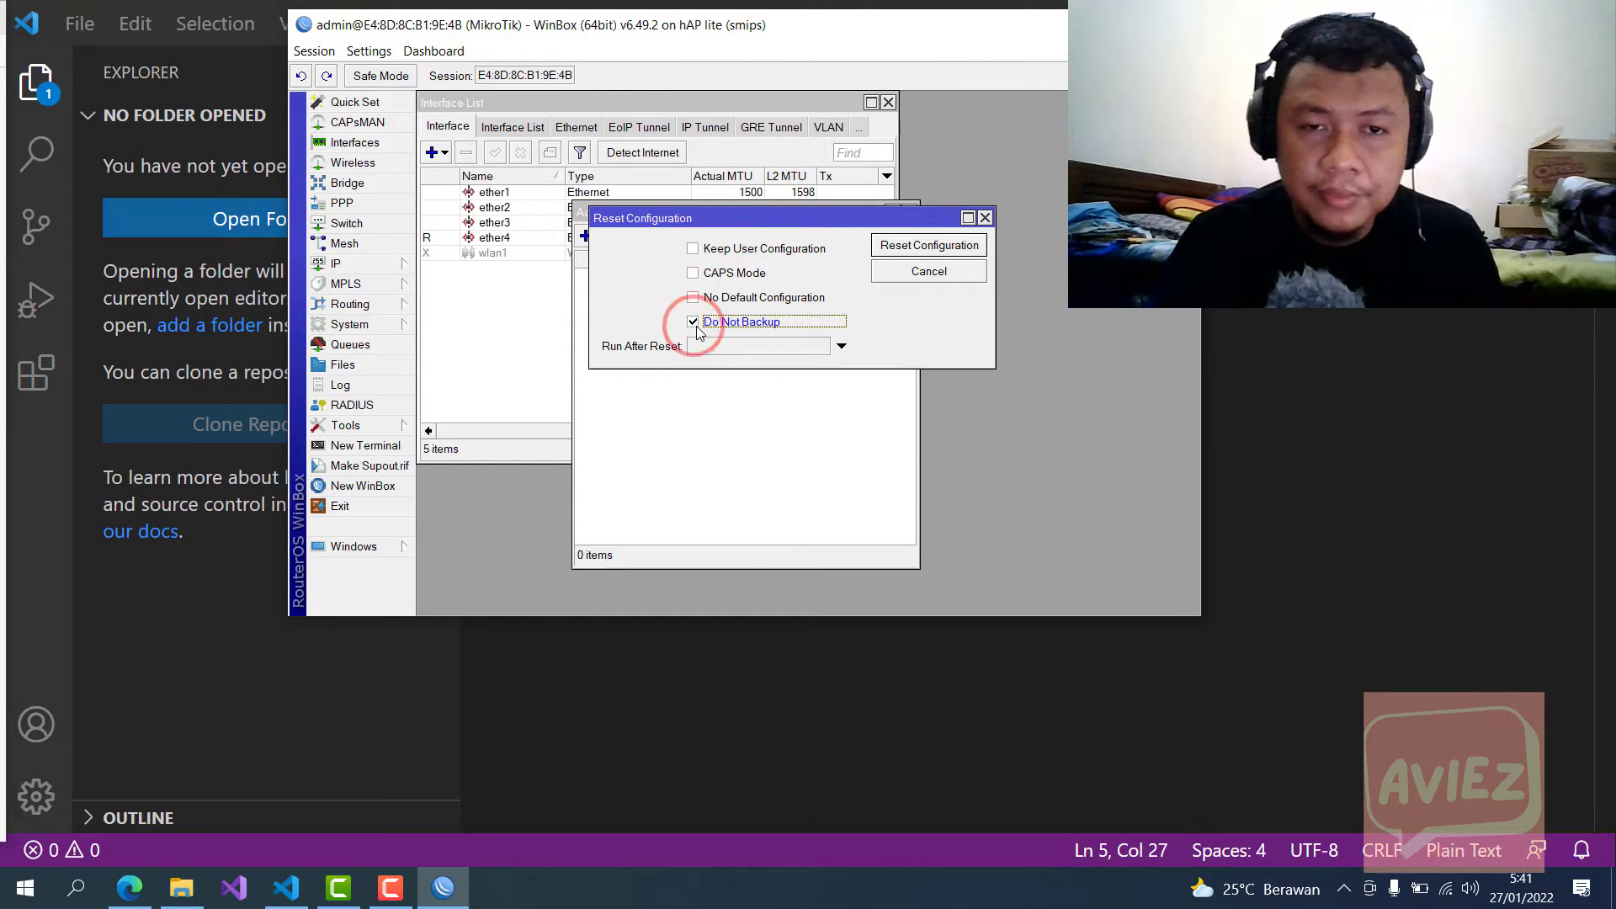
pyautogui.moveTo(746, 222); pyautogui.dragTo(779, 347)
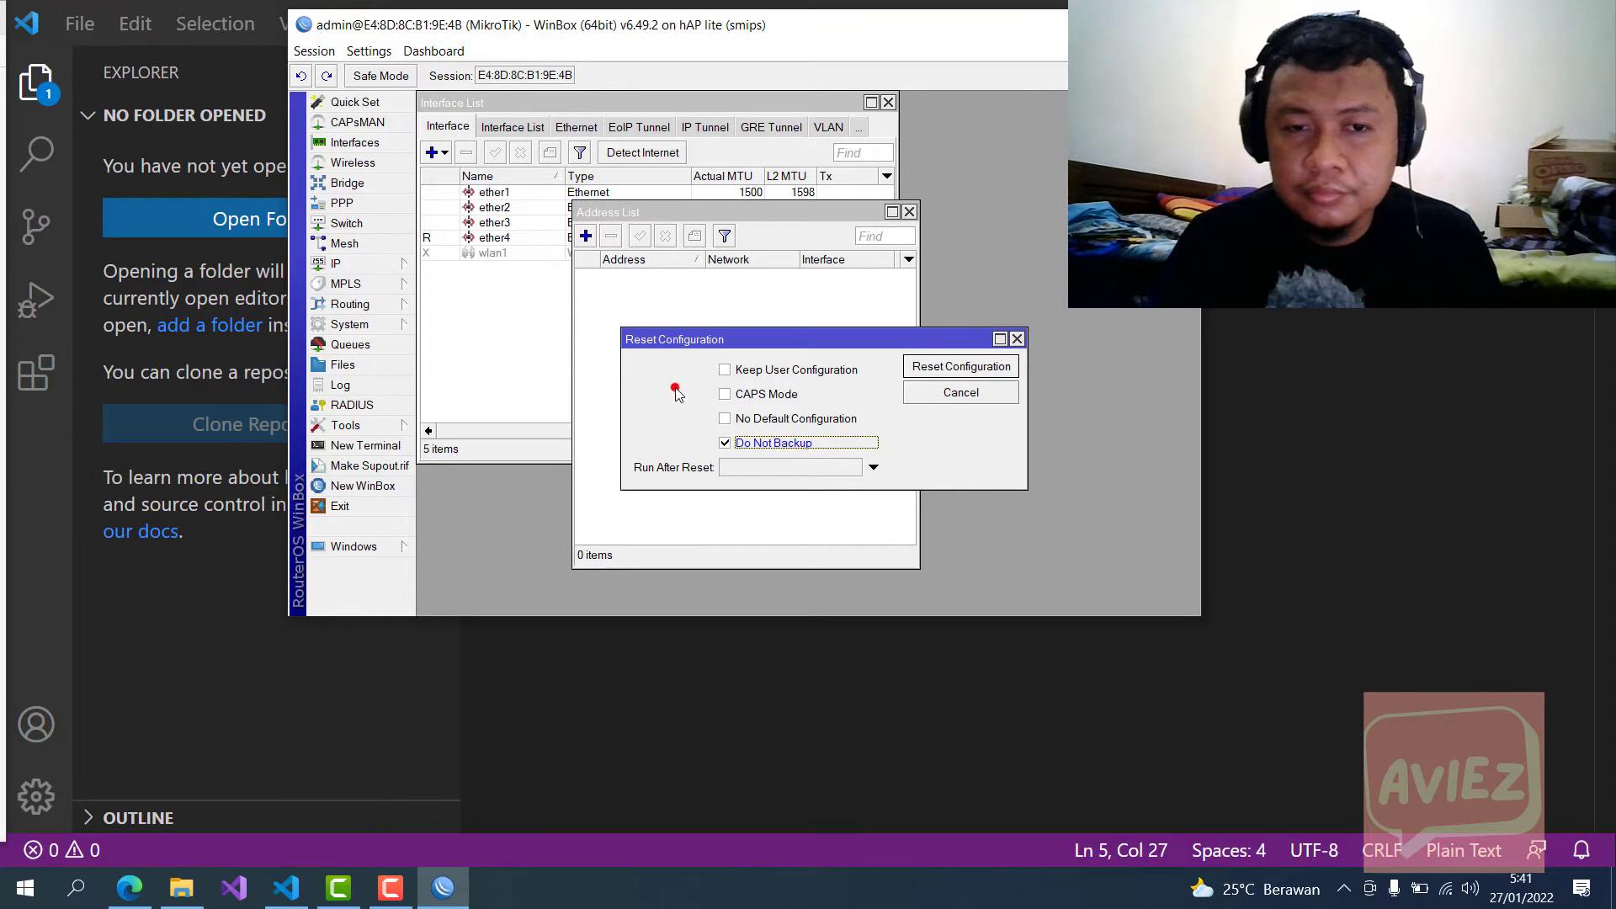
pyautogui.click(776, 445)
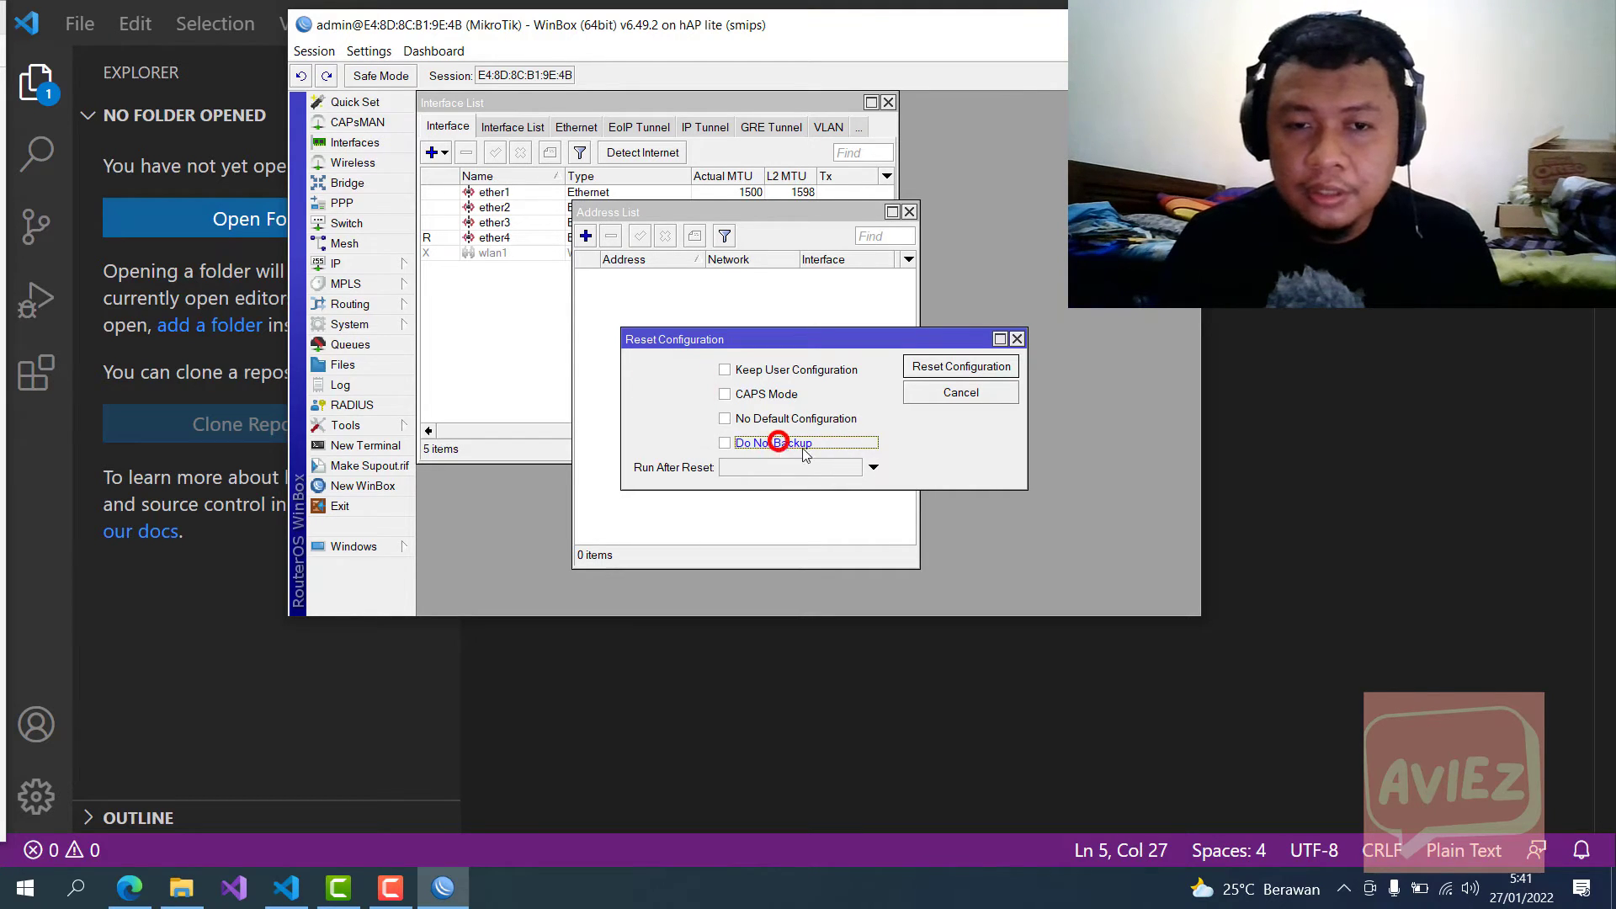
pyautogui.click(874, 469)
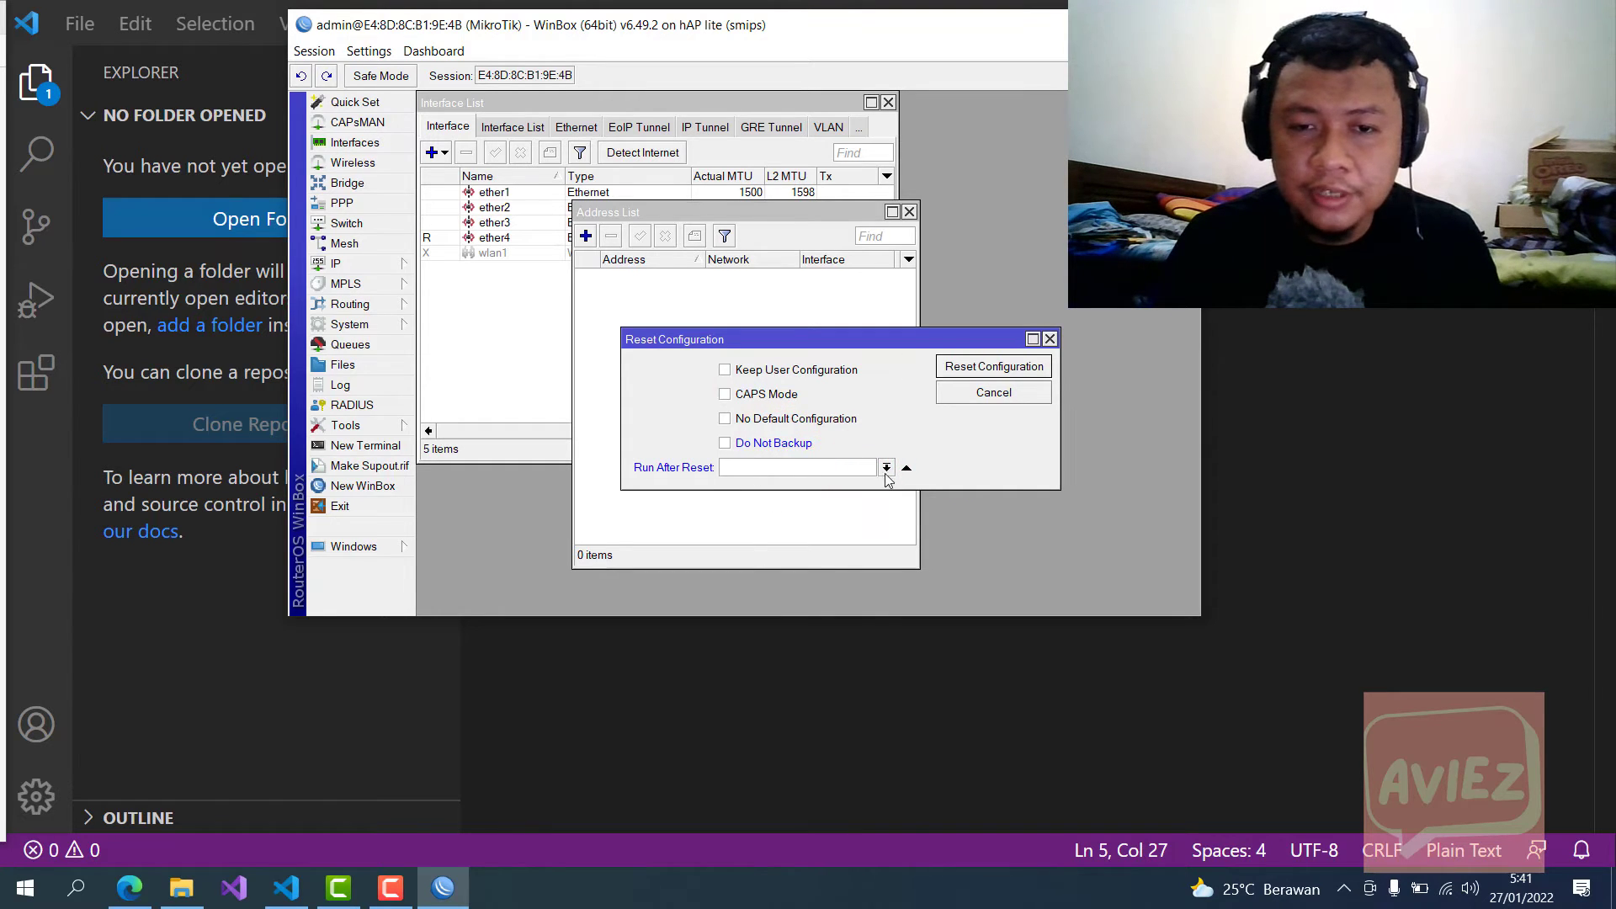
pyautogui.click(887, 470)
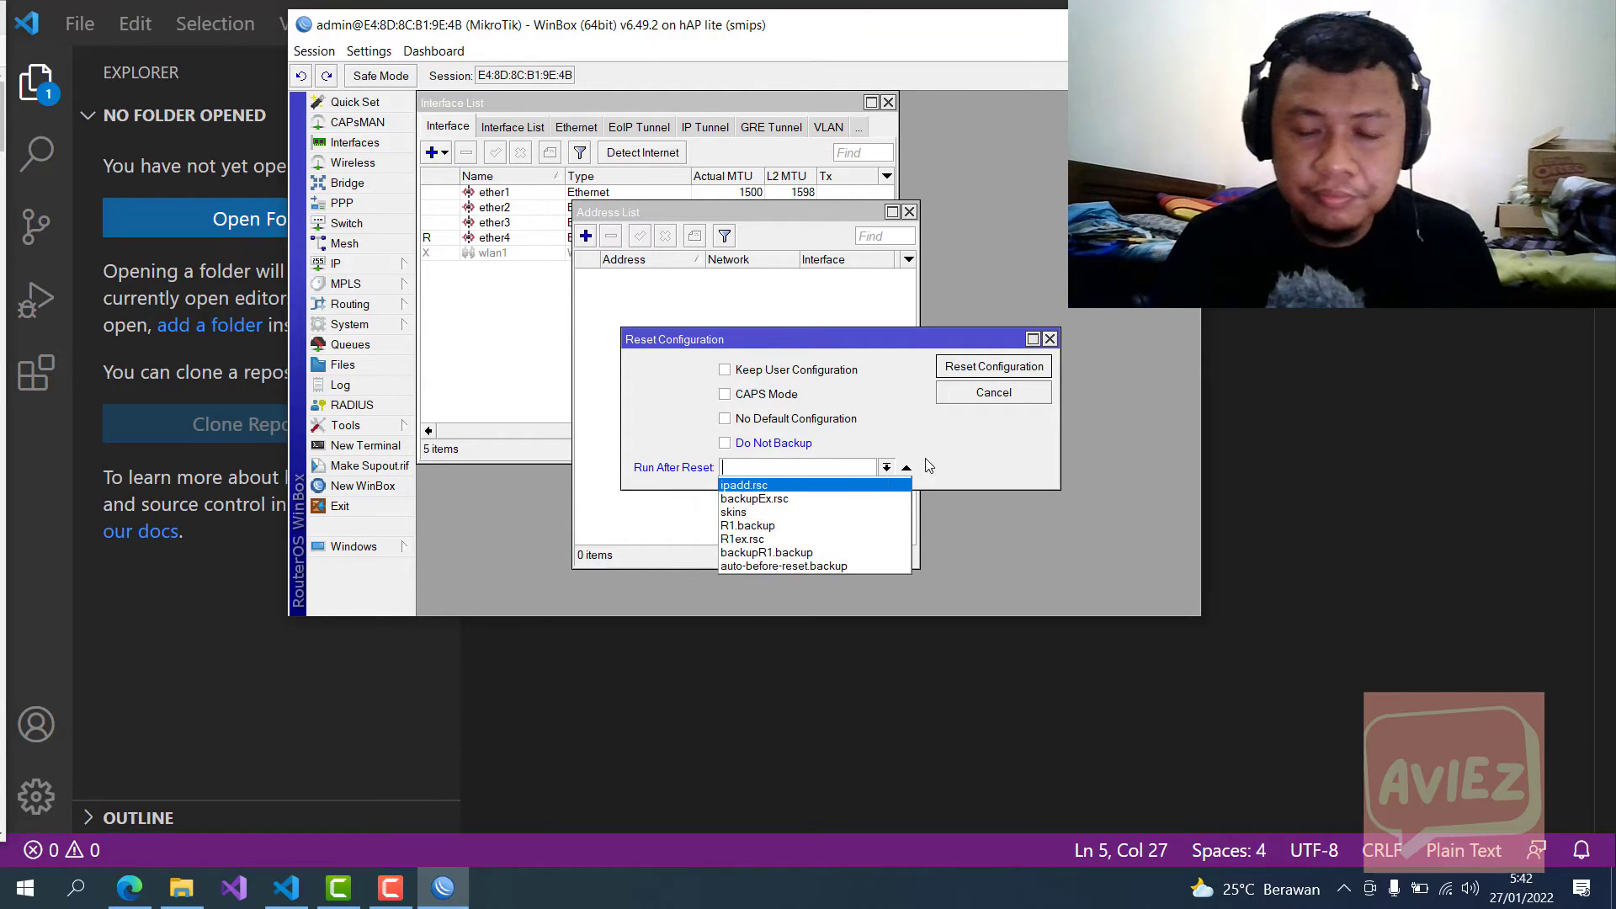
# Step: Choose R1.backup as the Run After Reset file, start the reset, then decline it
pyautogui.click(961, 448)
pyautogui.moveTo(921, 343); pyautogui.dragTo(891, 270)
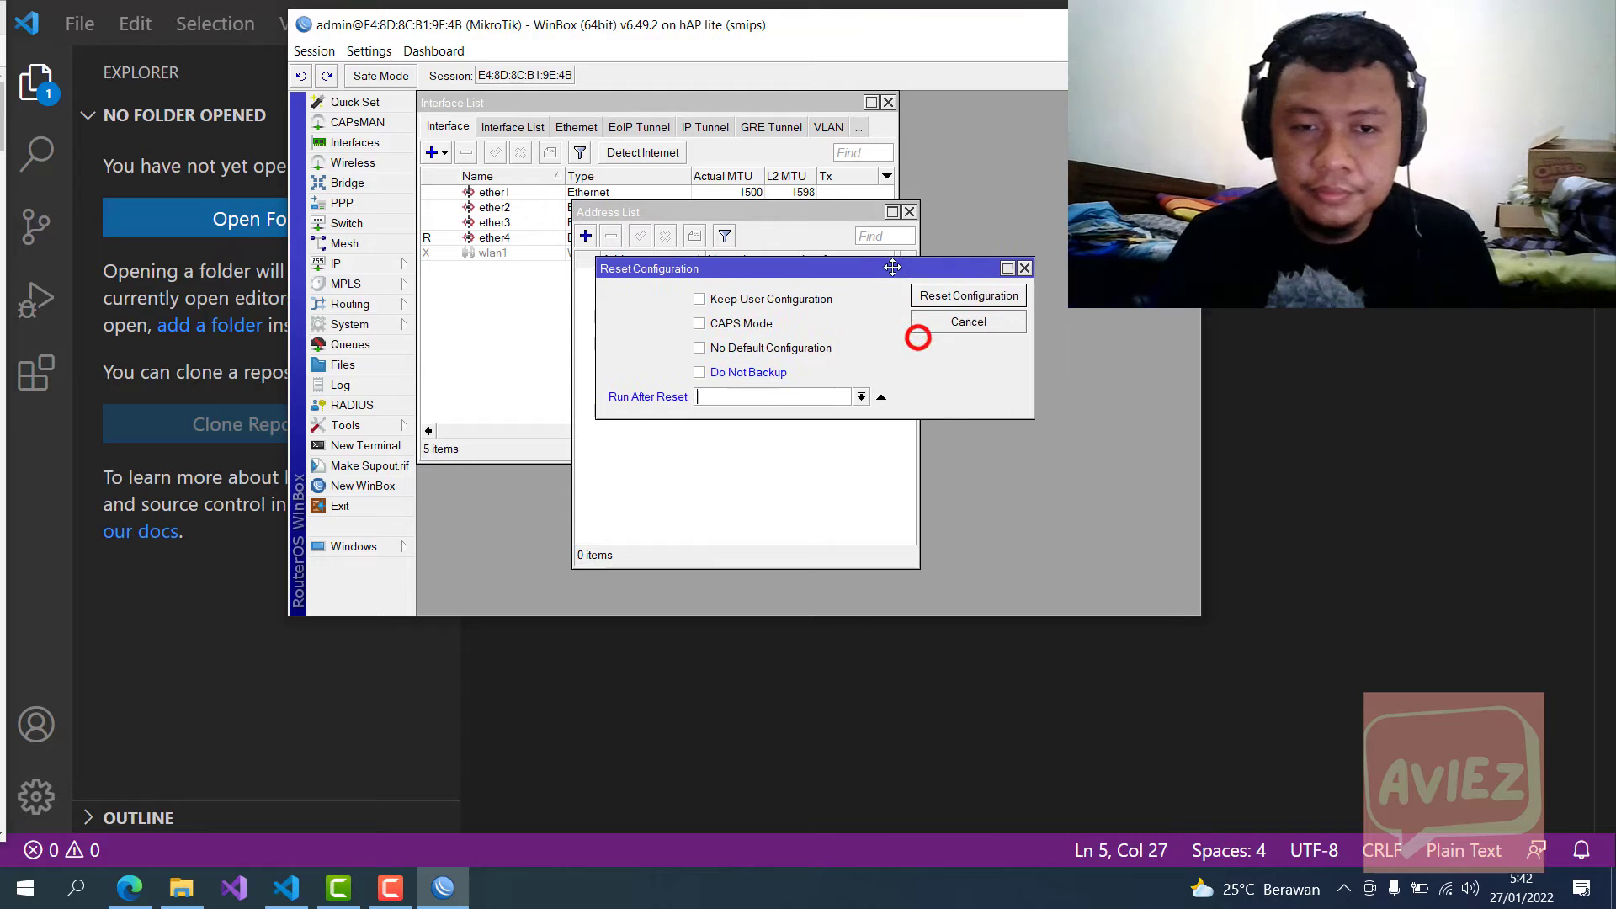
pyautogui.click(856, 396)
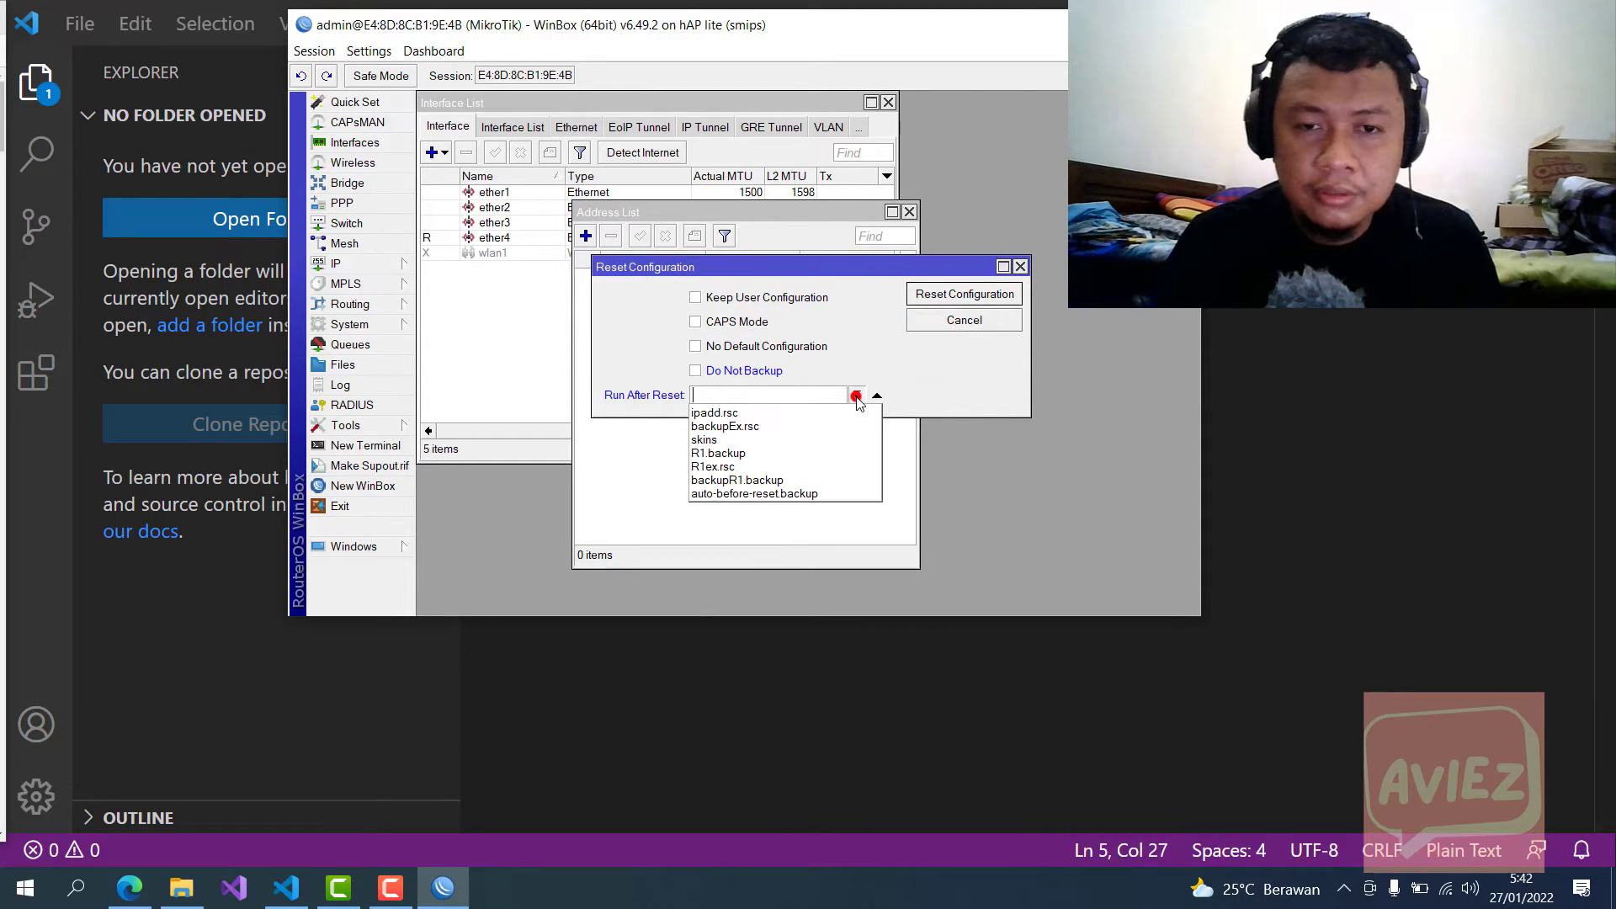
pyautogui.click(814, 456)
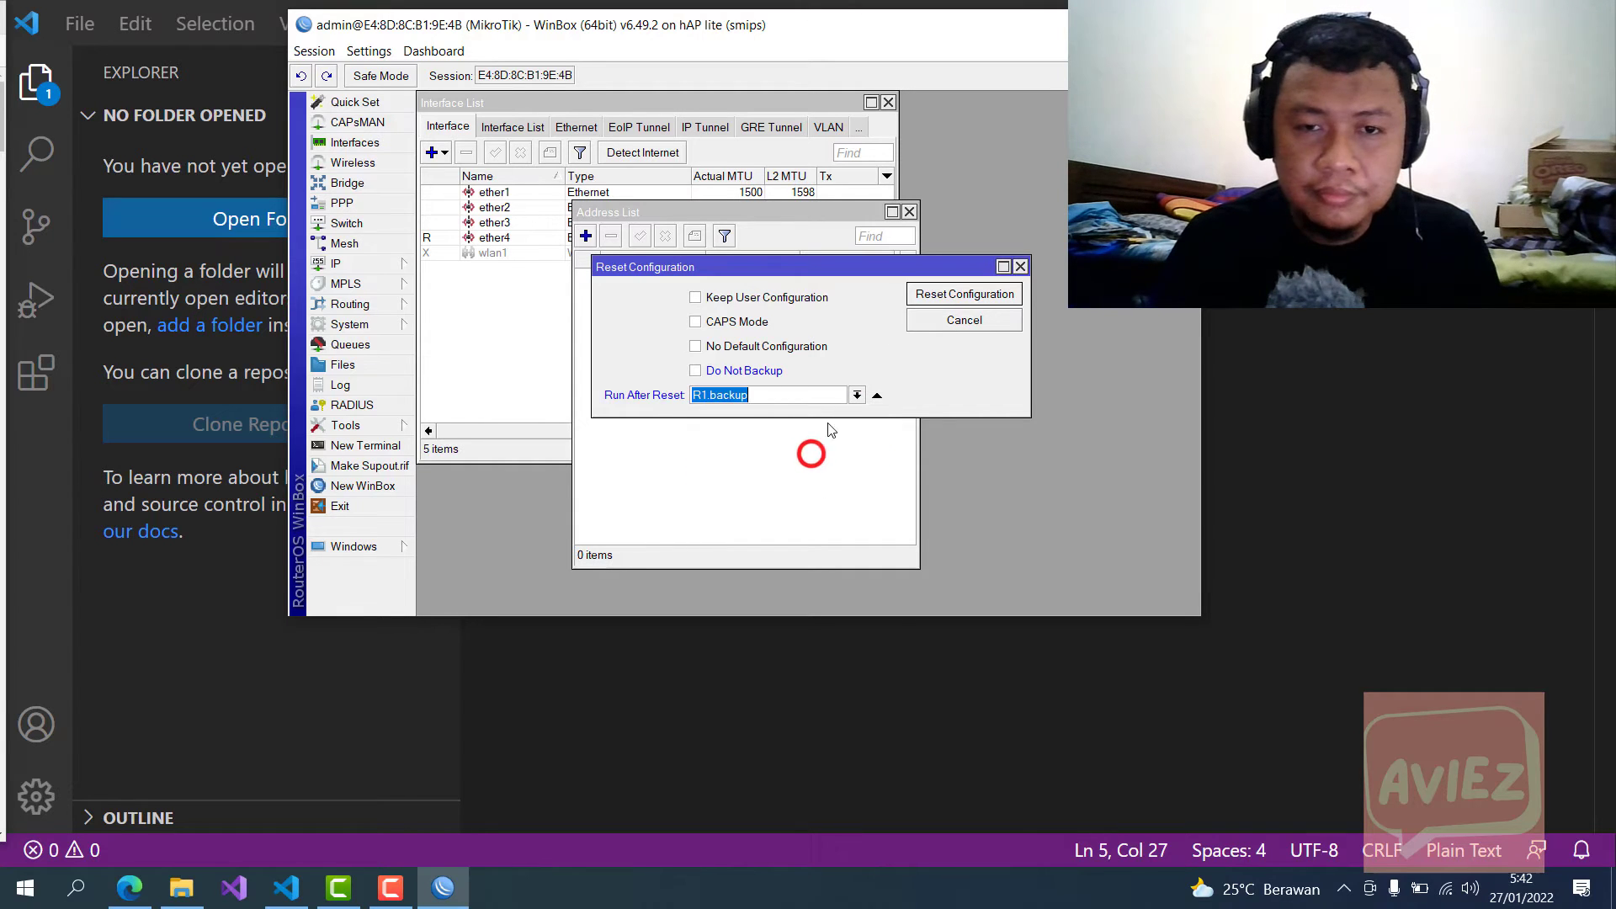
pyautogui.click(951, 293)
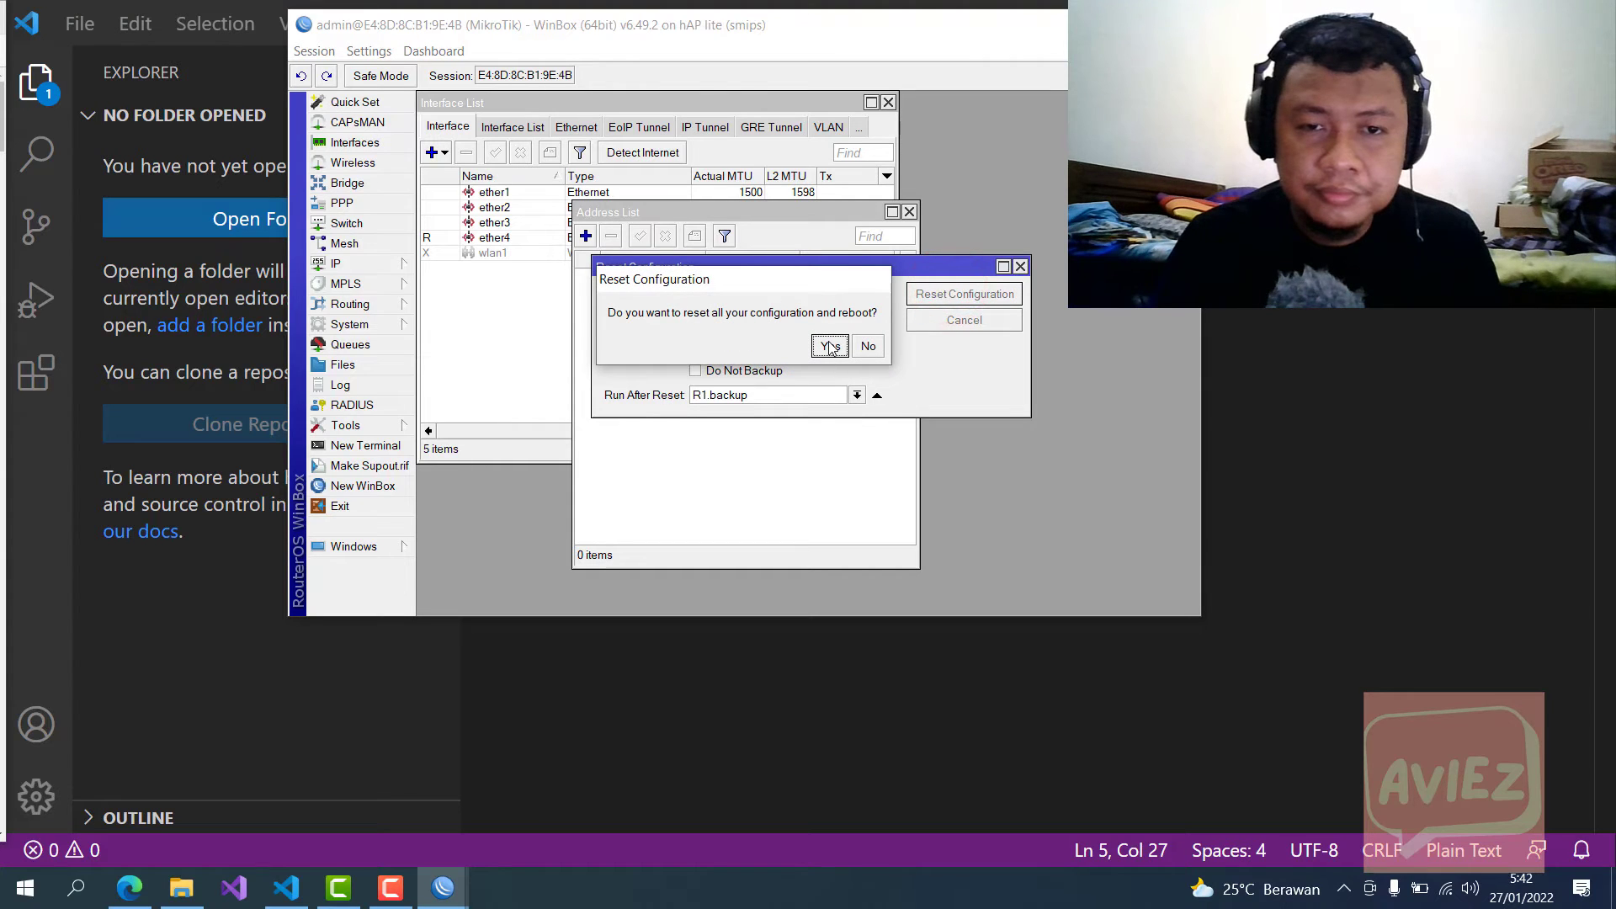
pyautogui.click(881, 346)
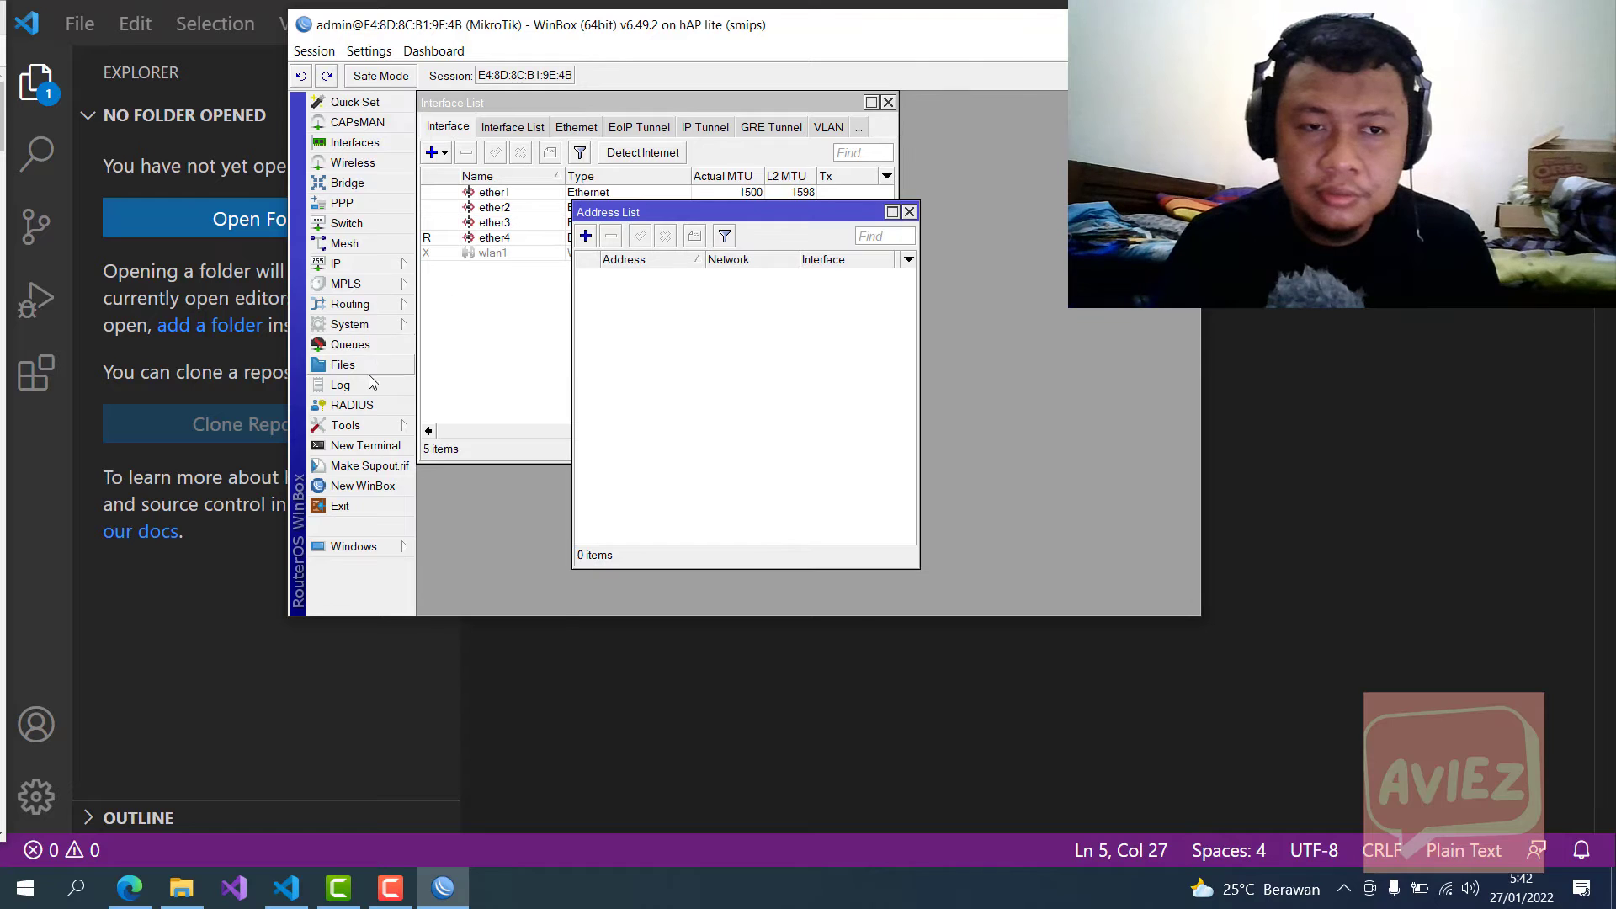
# Step: Reopen Reset Configuration, tick No Default Configuration, and request the reset again
pyautogui.click(377, 325)
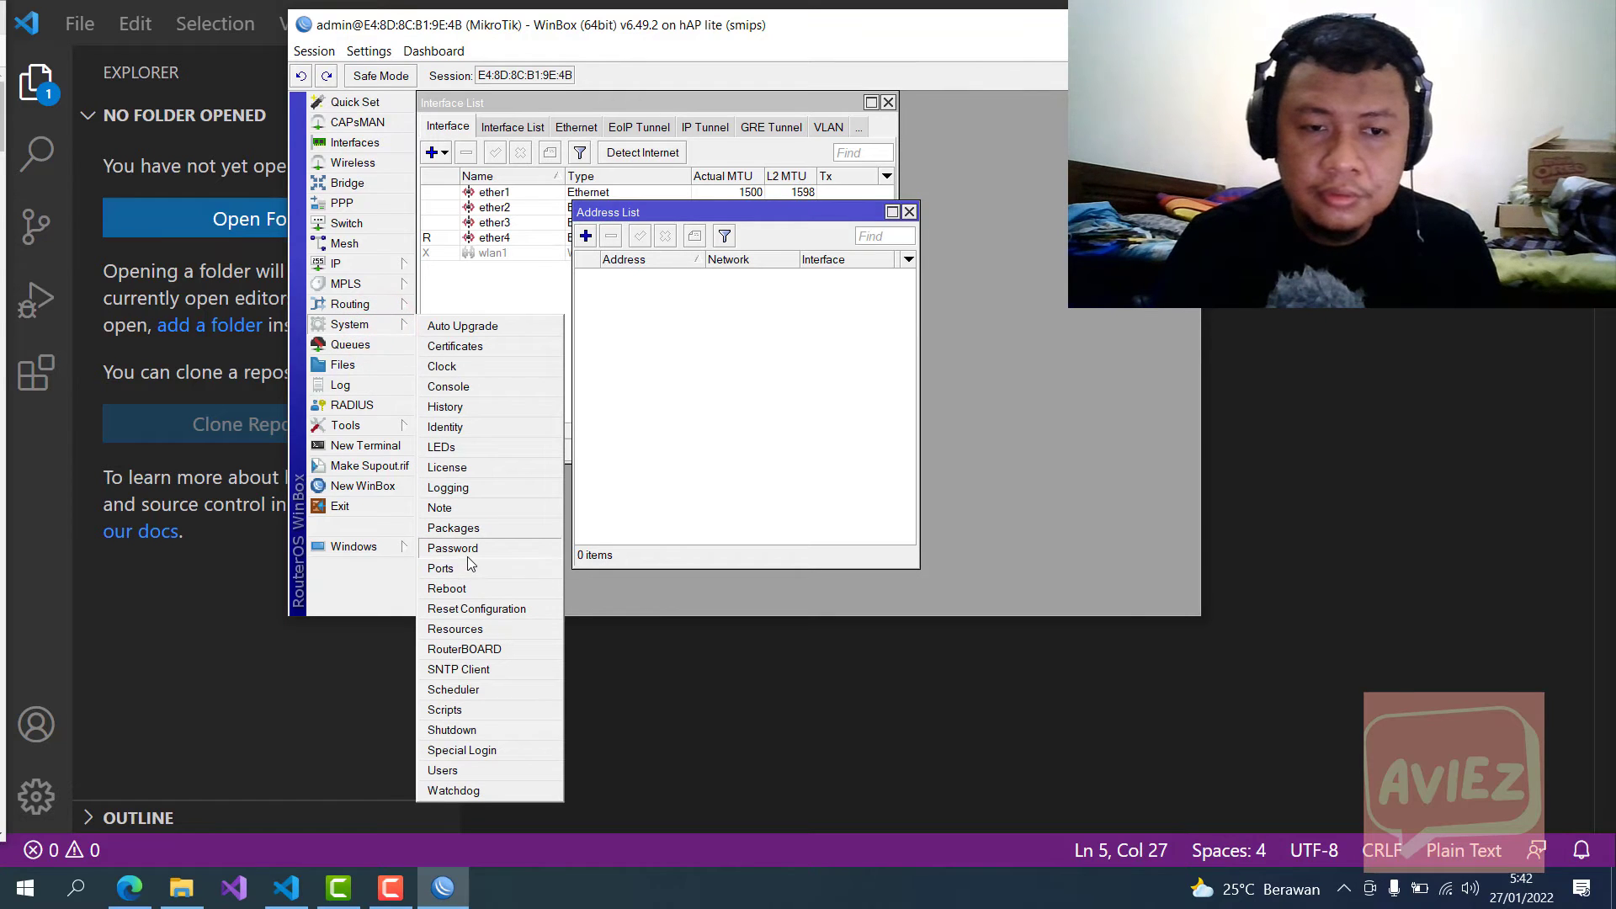
pyautogui.click(493, 607)
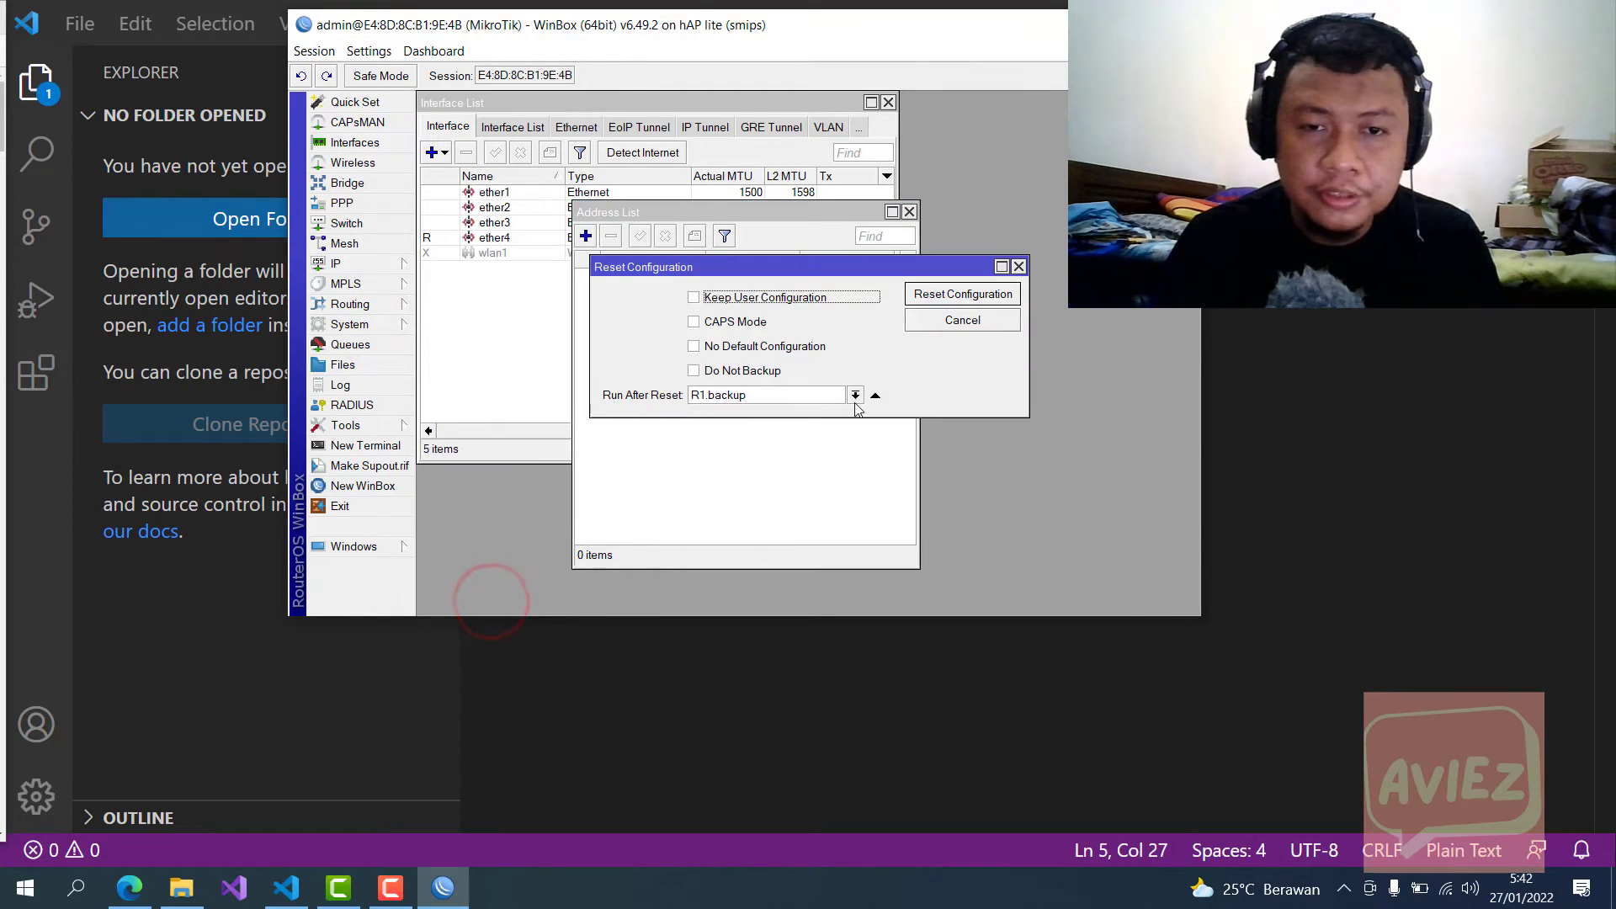
pyautogui.click(747, 348)
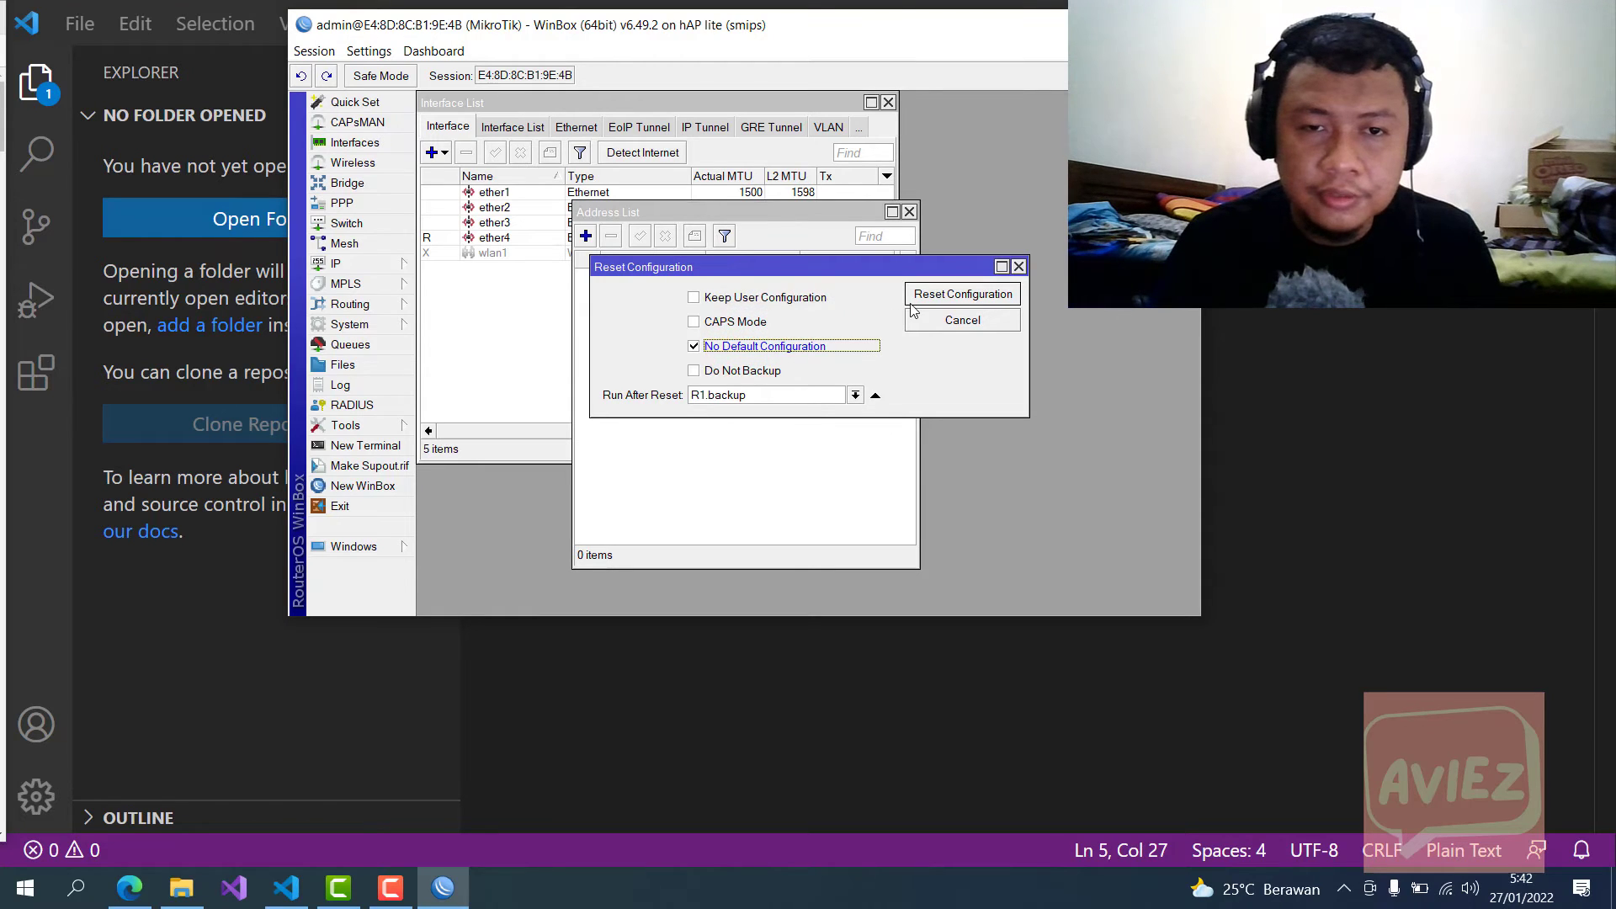
pyautogui.click(971, 297)
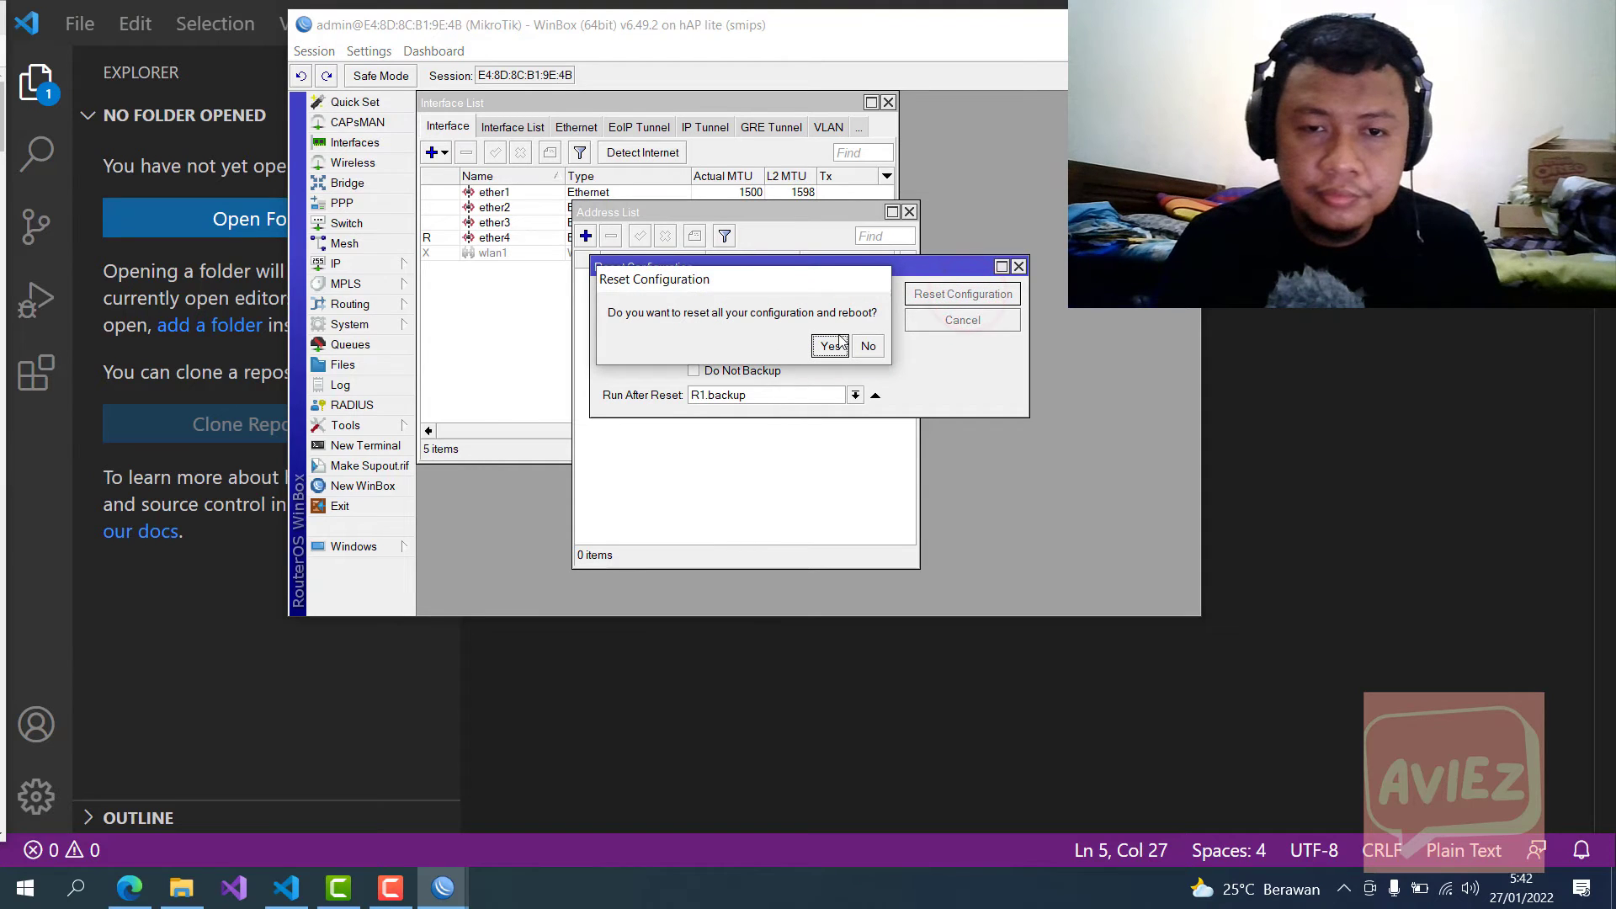
# Step: Confirm the reset and reboot, then connect to the rediscovered router from Neighbors
pyautogui.click(832, 347)
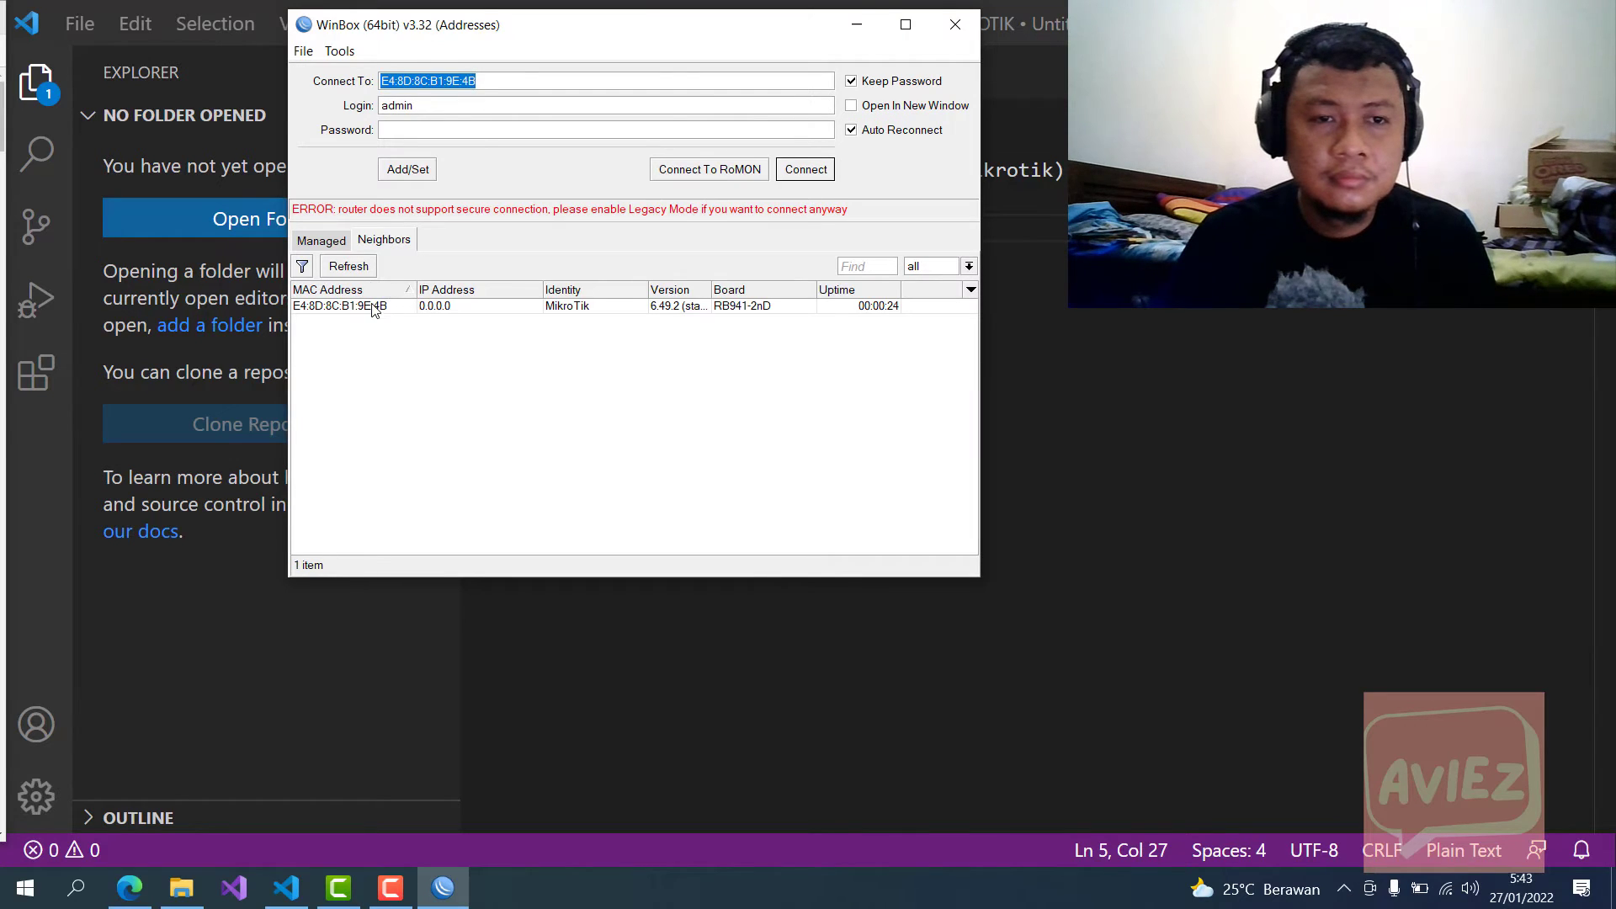
pyautogui.click(371, 305)
pyautogui.click(799, 170)
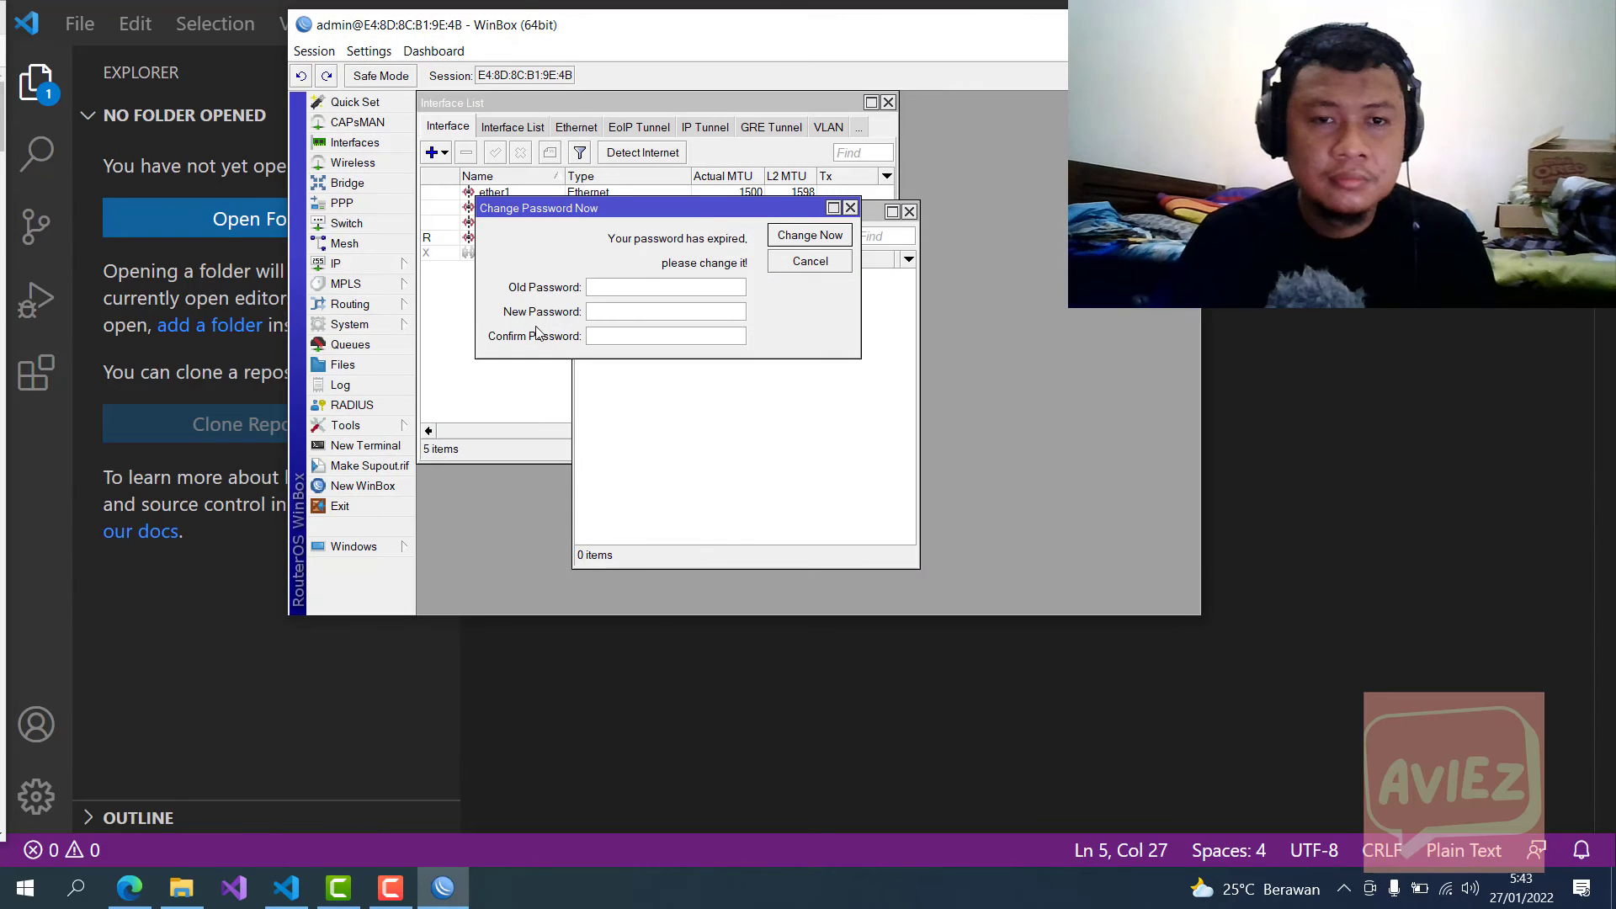
# Step: Dismiss the password-change prompt and bring up the System submenu beside the empty Address List
pyautogui.click(849, 208)
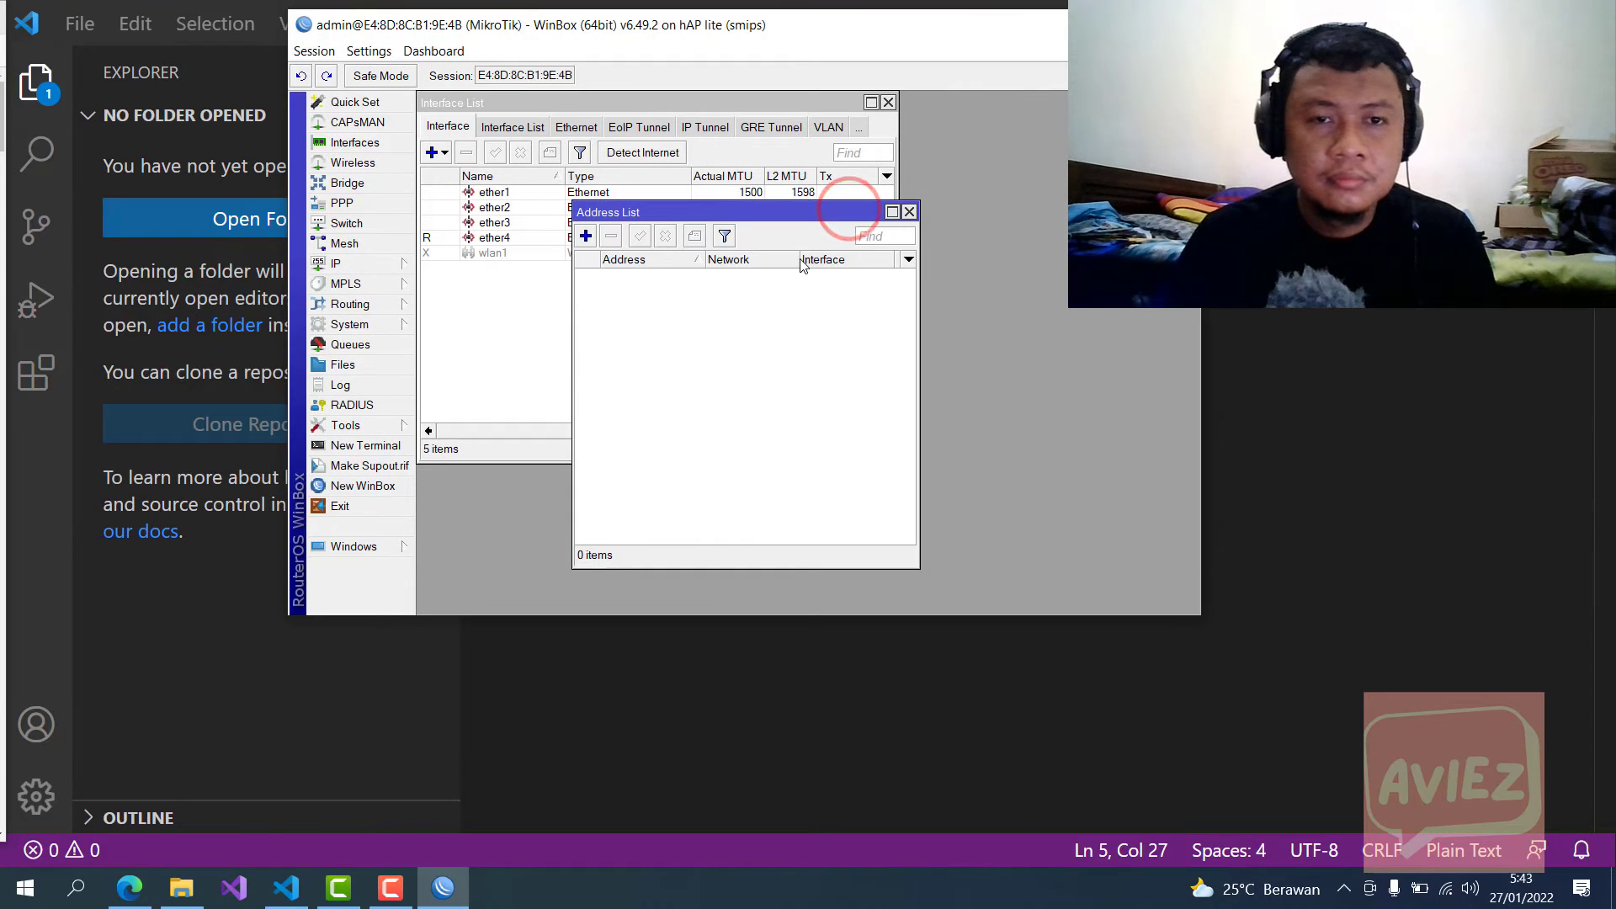
pyautogui.click(714, 104)
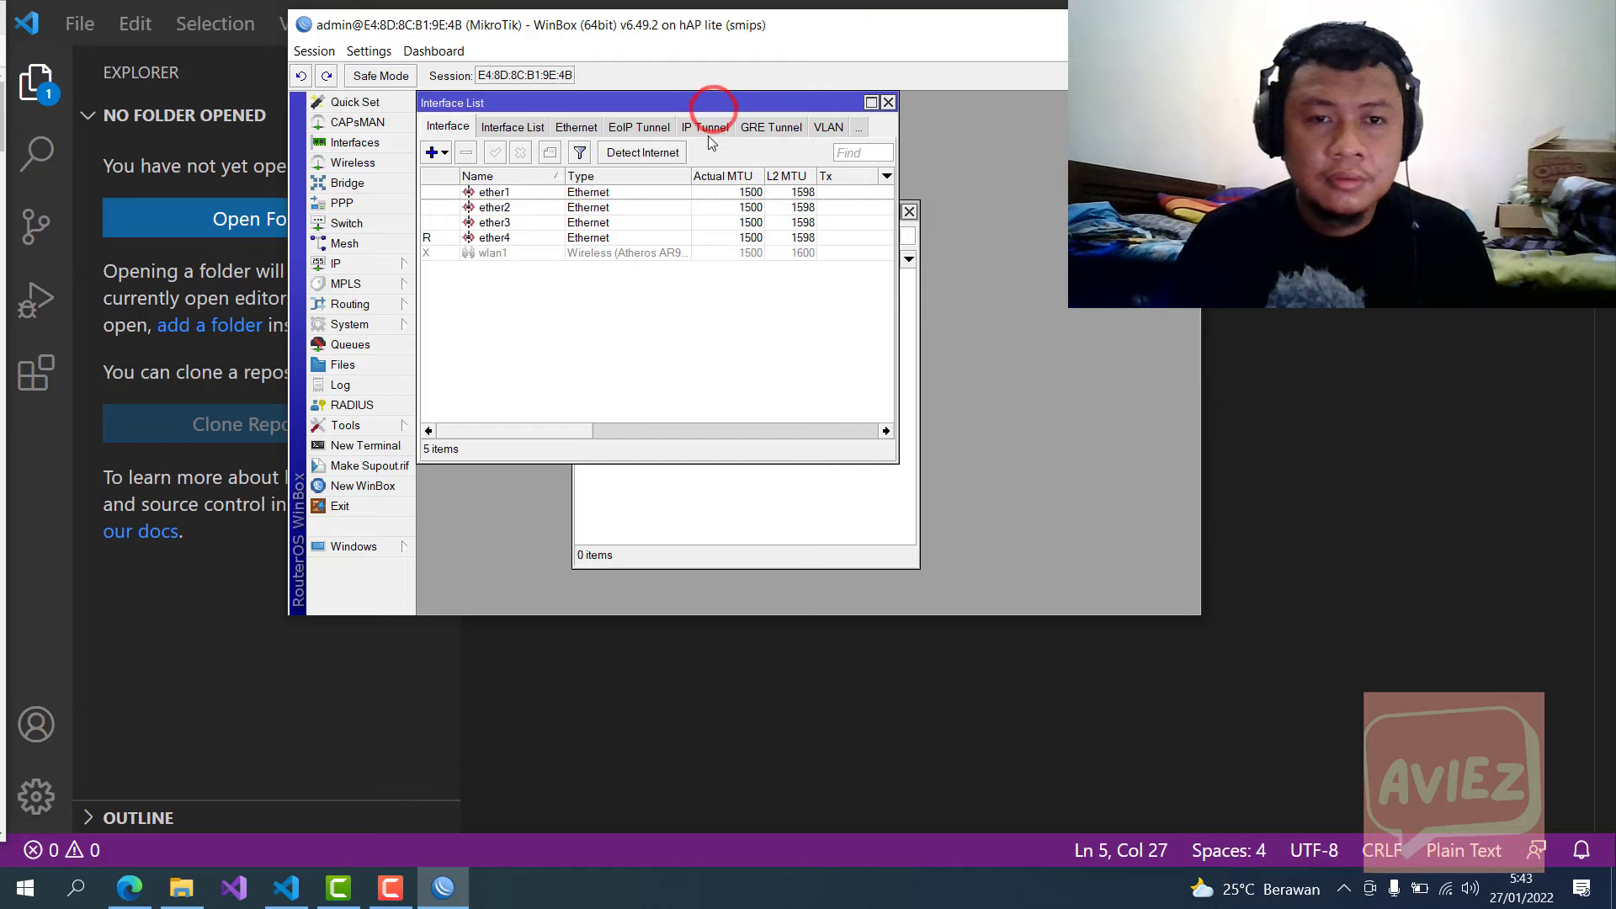
pyautogui.click(373, 325)
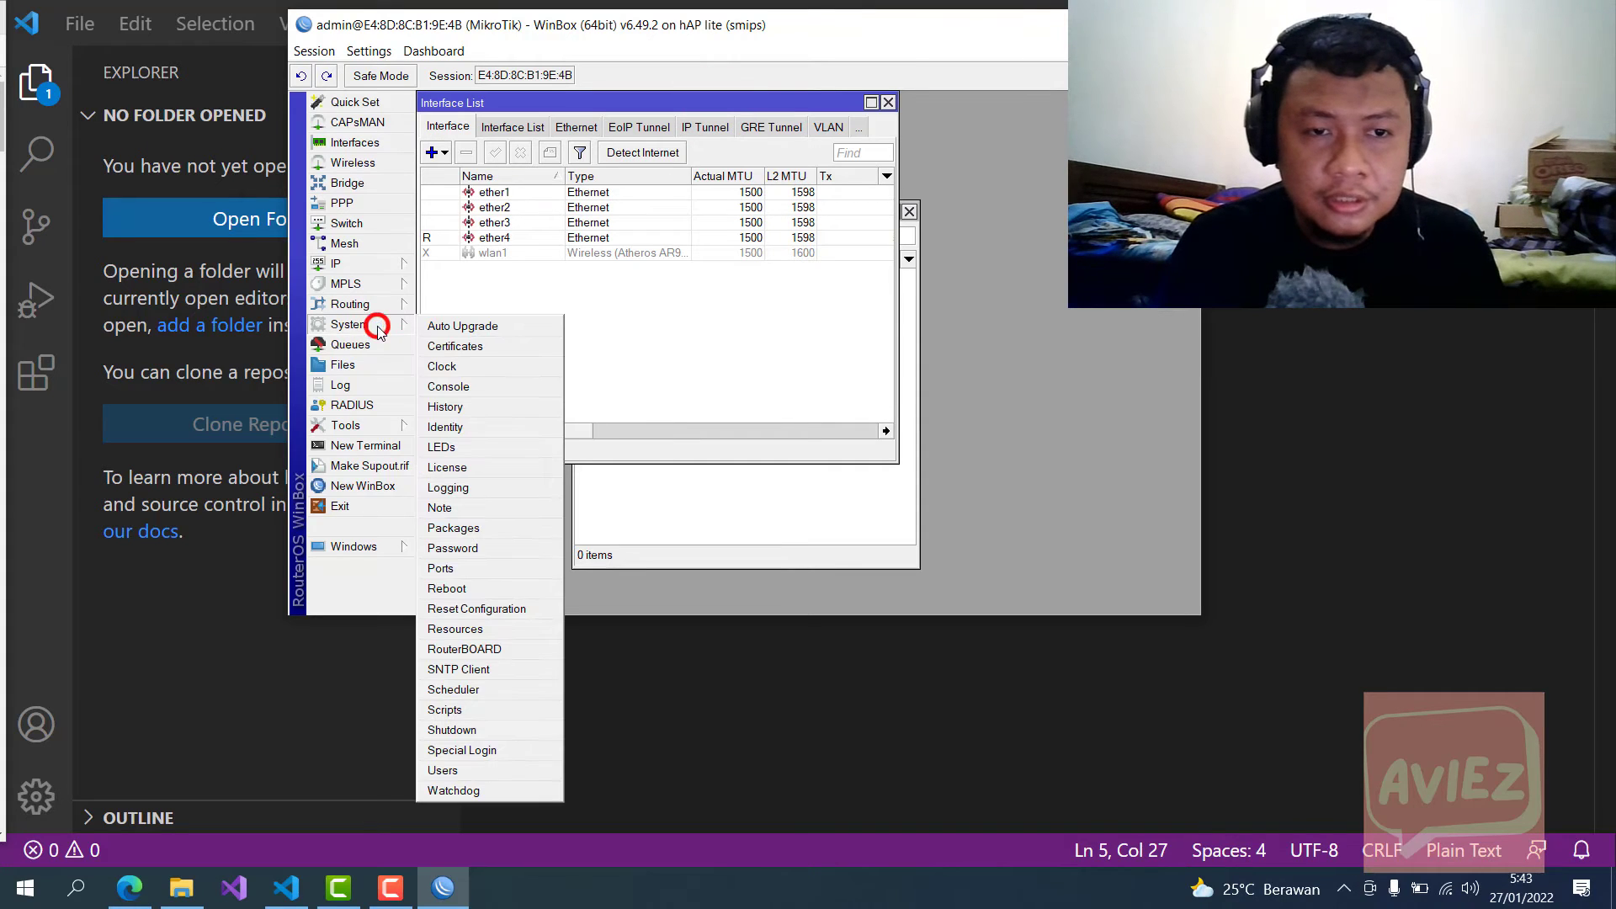
pyautogui.click(541, 275)
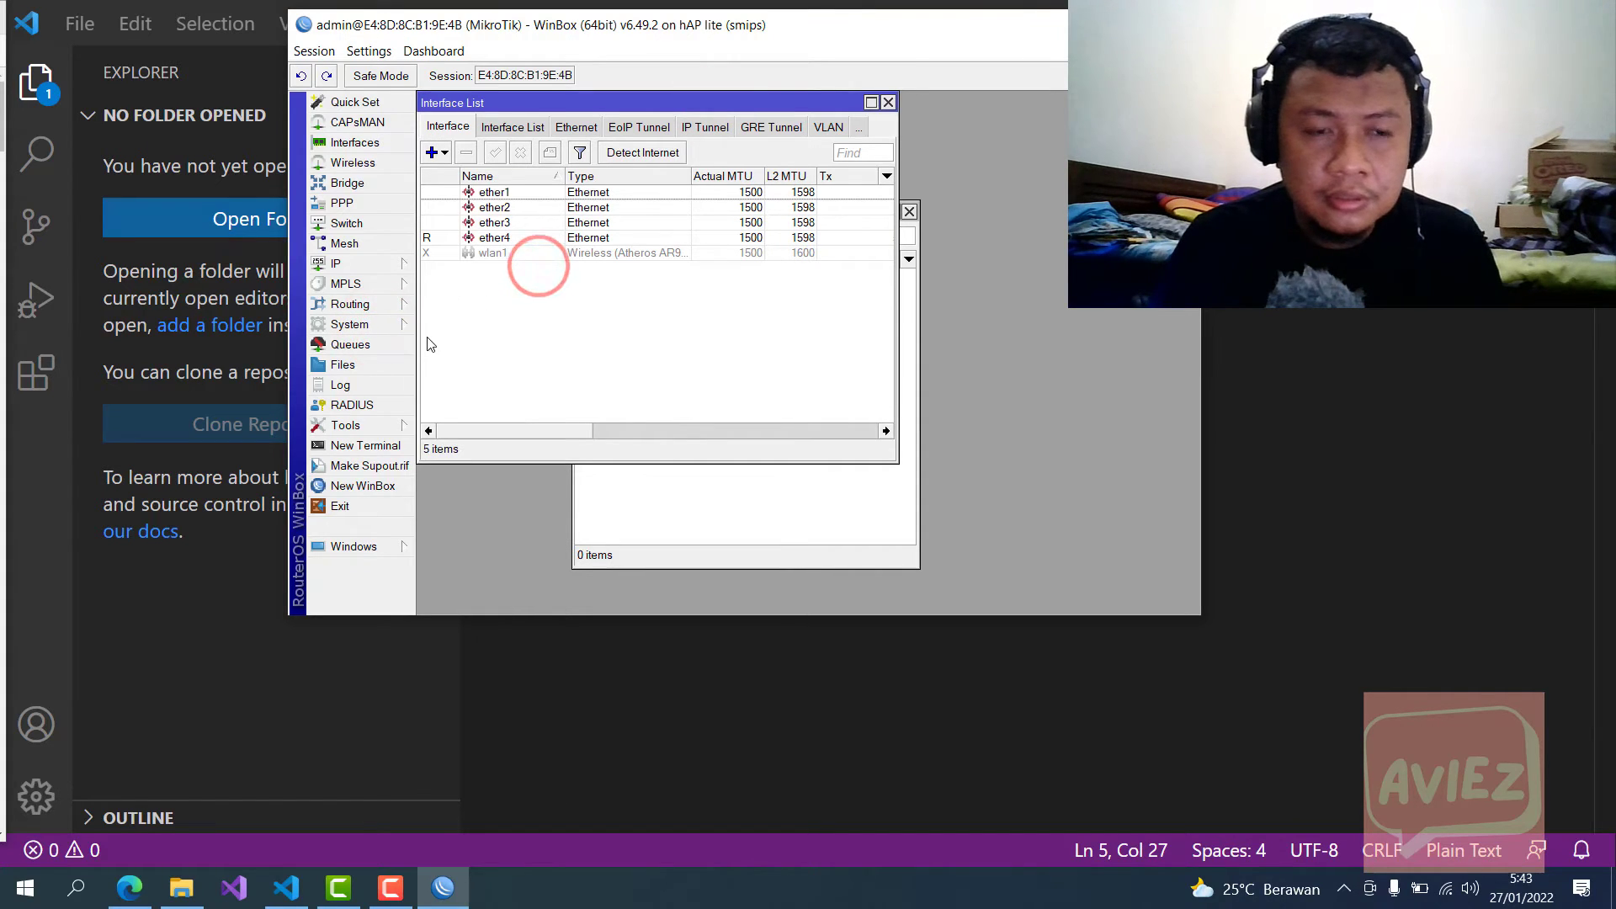
pyautogui.click(386, 326)
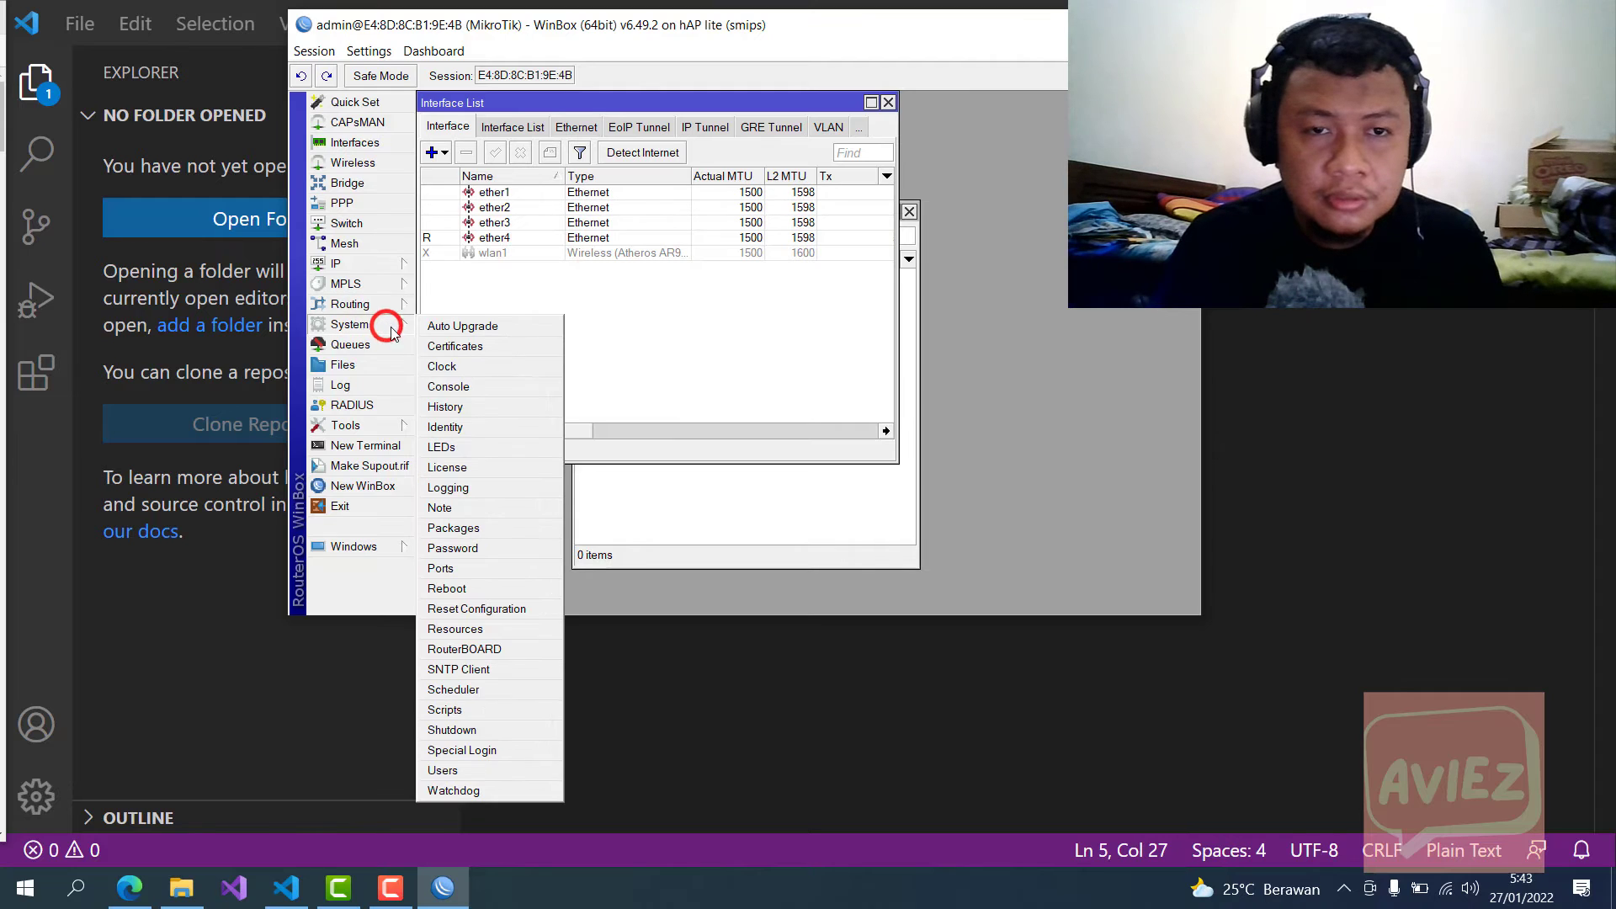
pyautogui.click(697, 342)
pyautogui.click(753, 484)
pyautogui.click(349, 323)
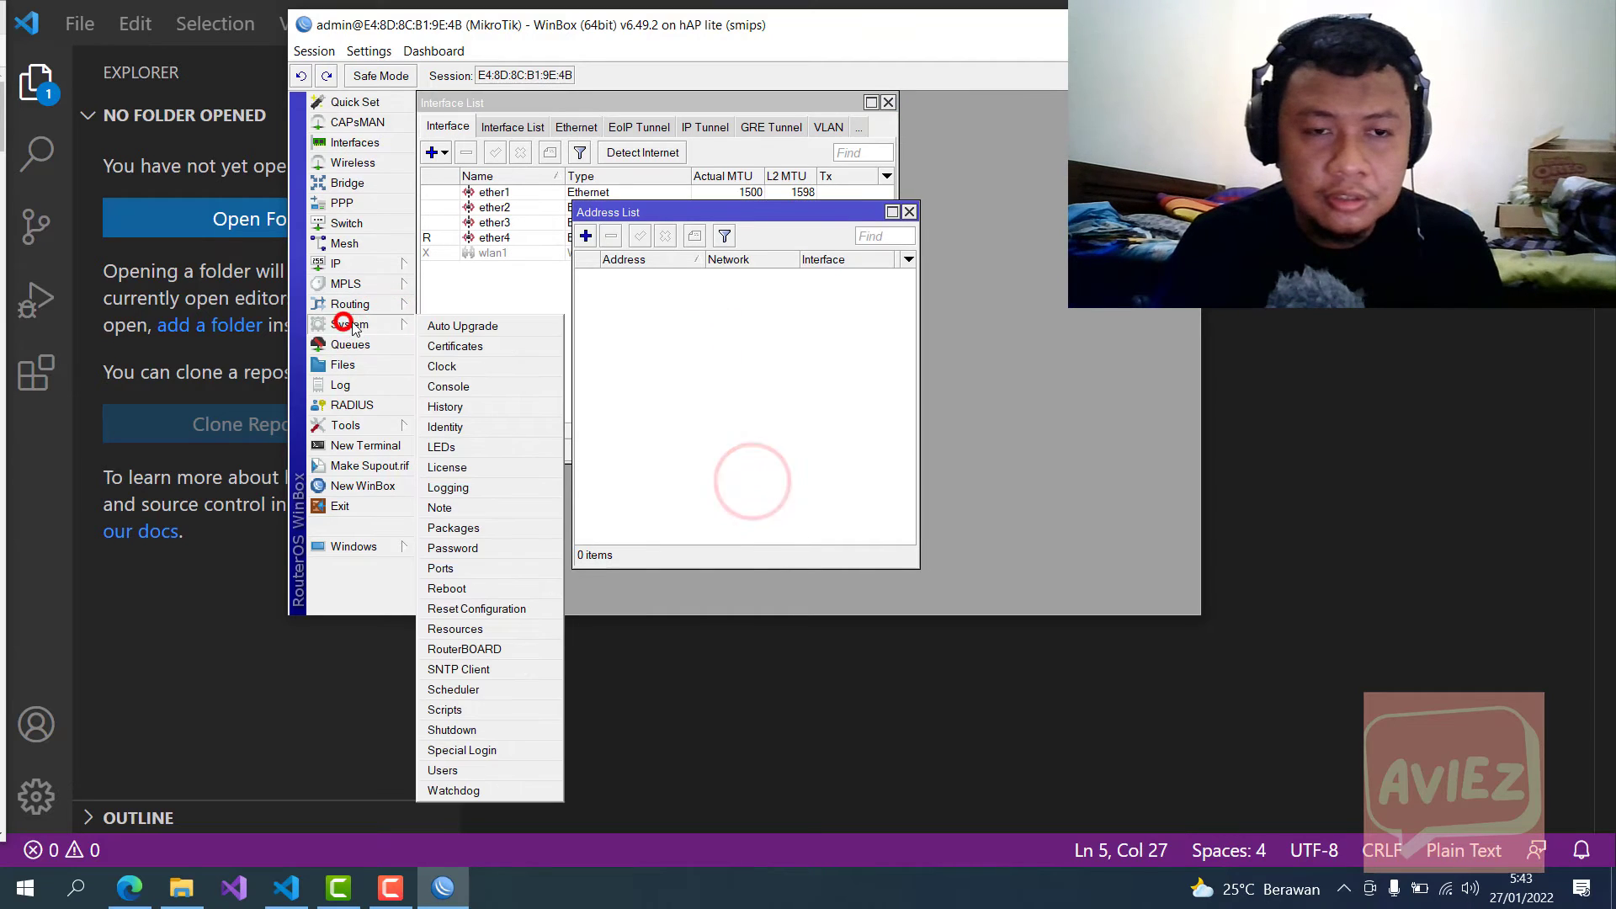
pyautogui.click(358, 325)
pyautogui.click(362, 325)
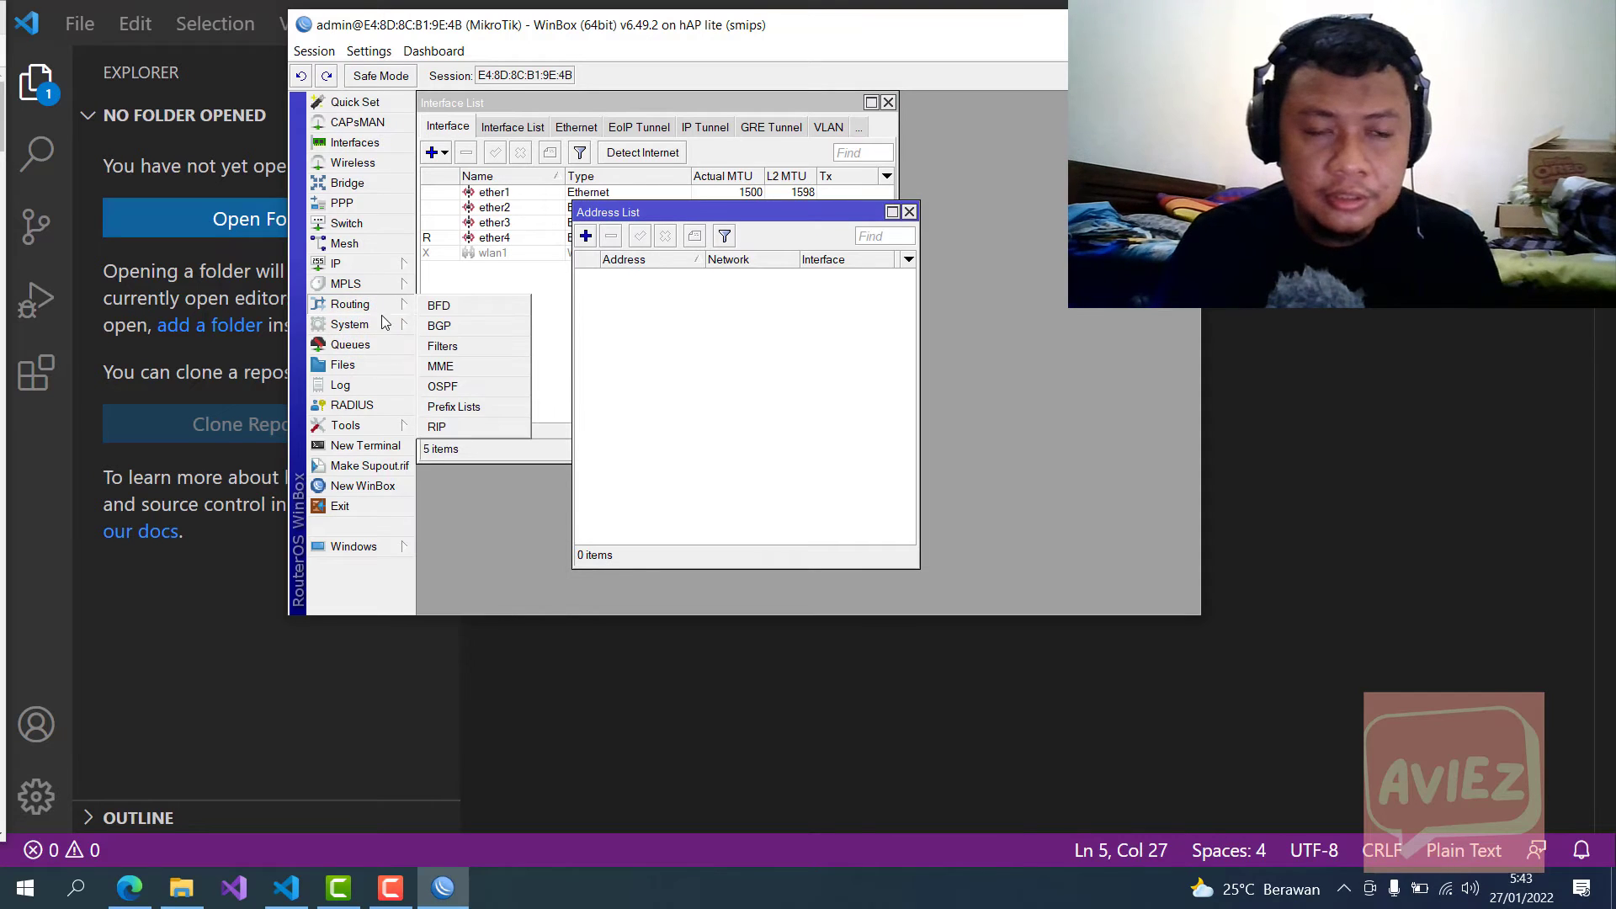
pyautogui.moveTo(393, 335)
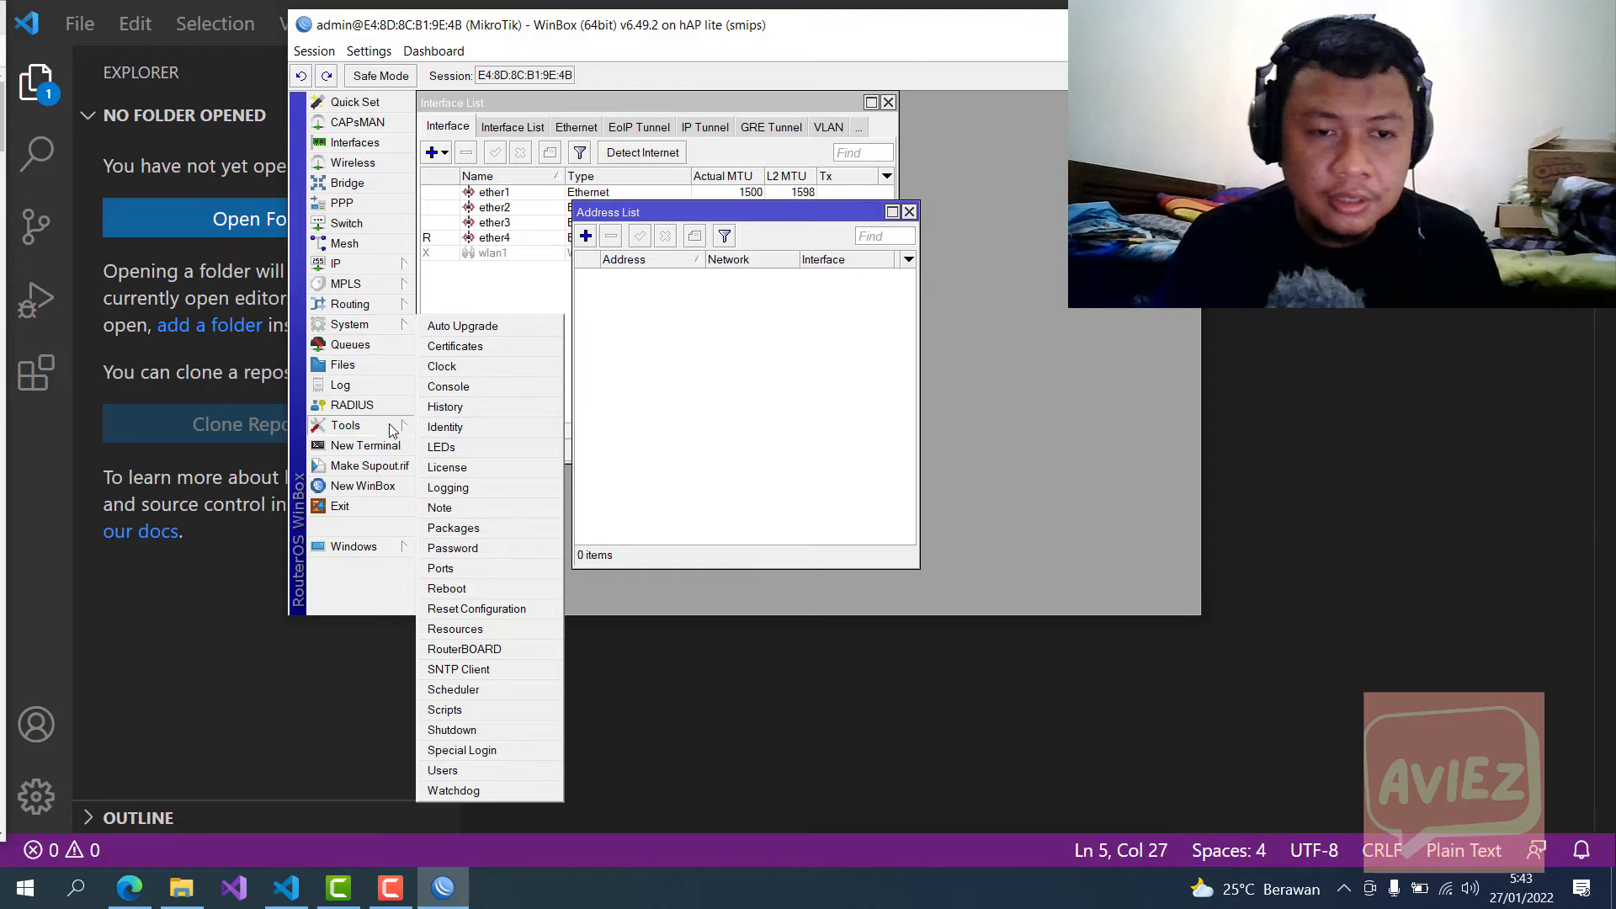
# Step: Open Reset Configuration, choose R1ex.rsc to run after reset, tick No Default Configuration, and start the reset
pyautogui.click(493, 619)
pyautogui.click(856, 394)
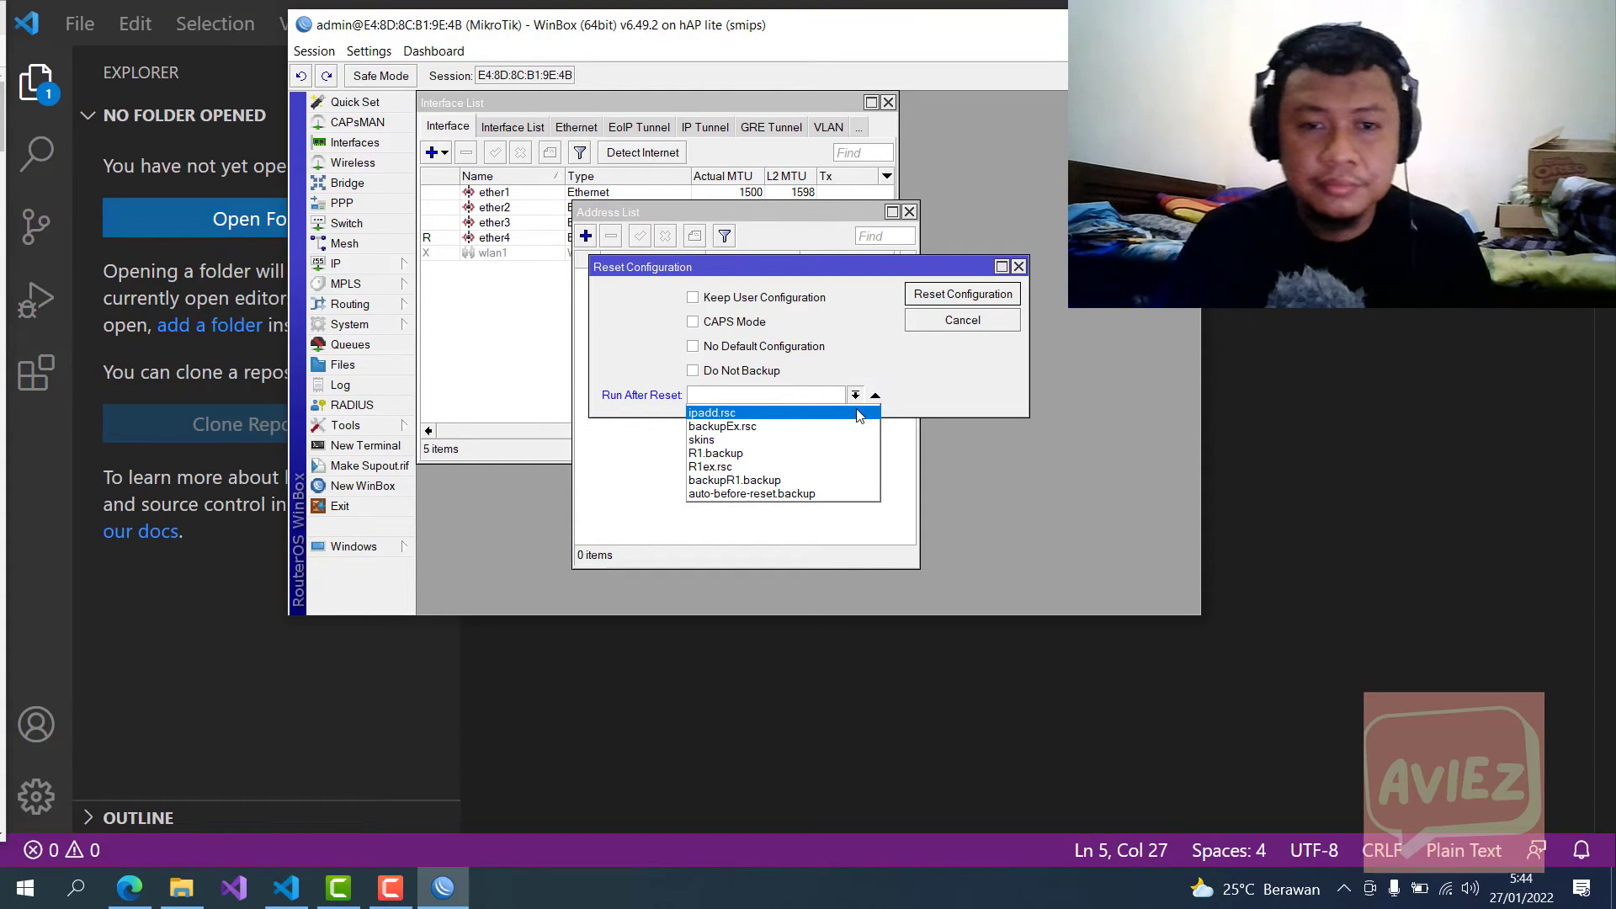
pyautogui.click(824, 467)
pyautogui.click(762, 346)
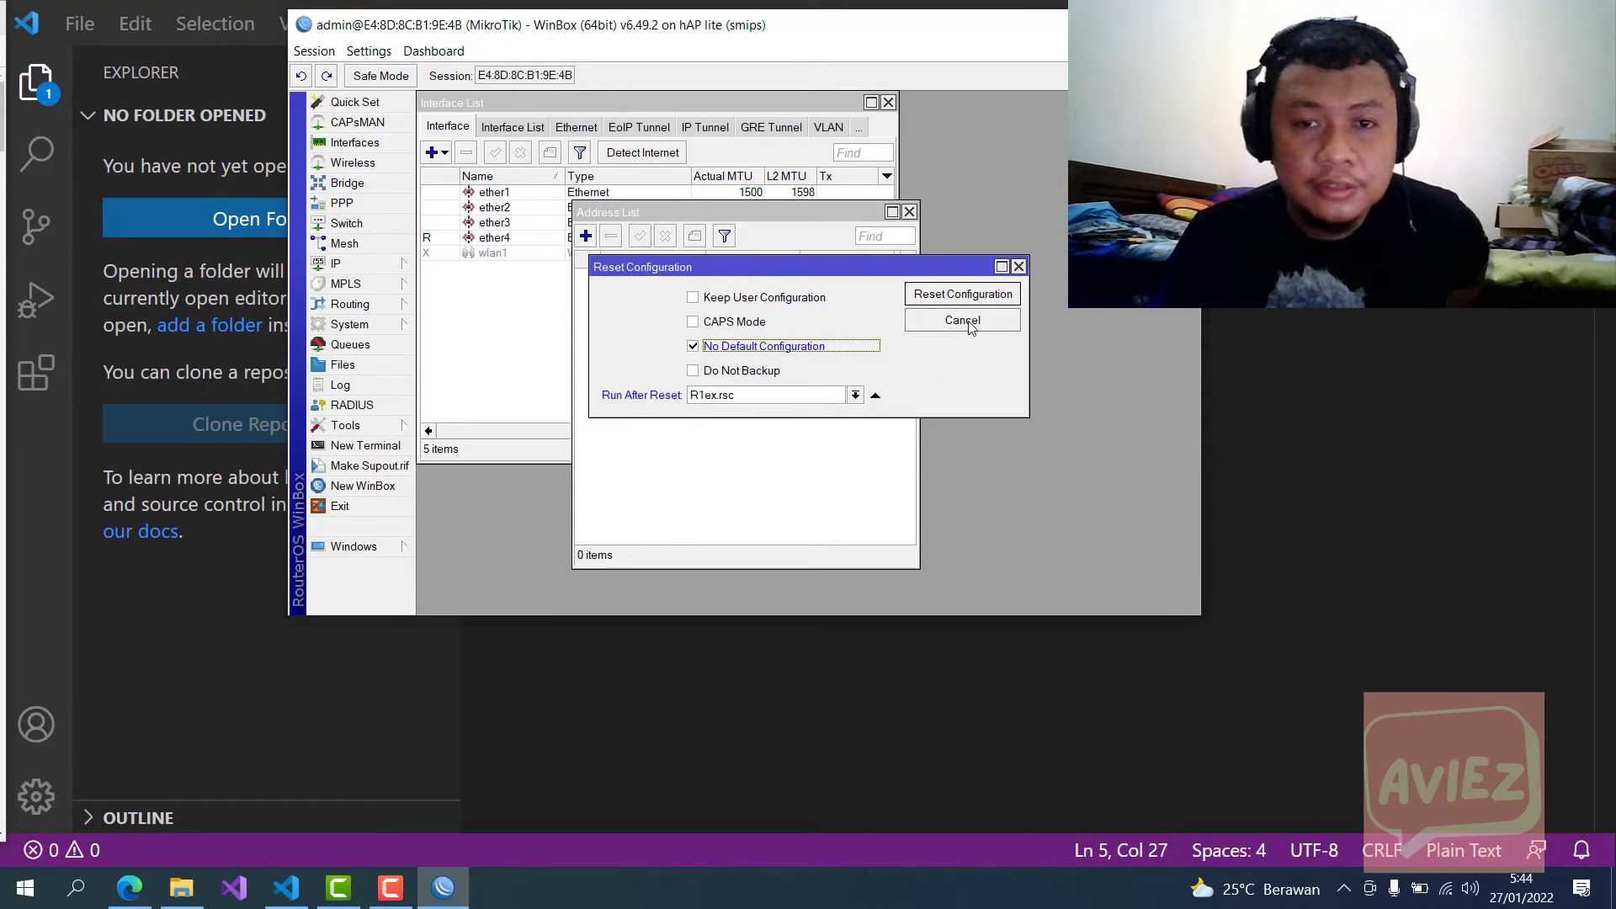
pyautogui.click(950, 296)
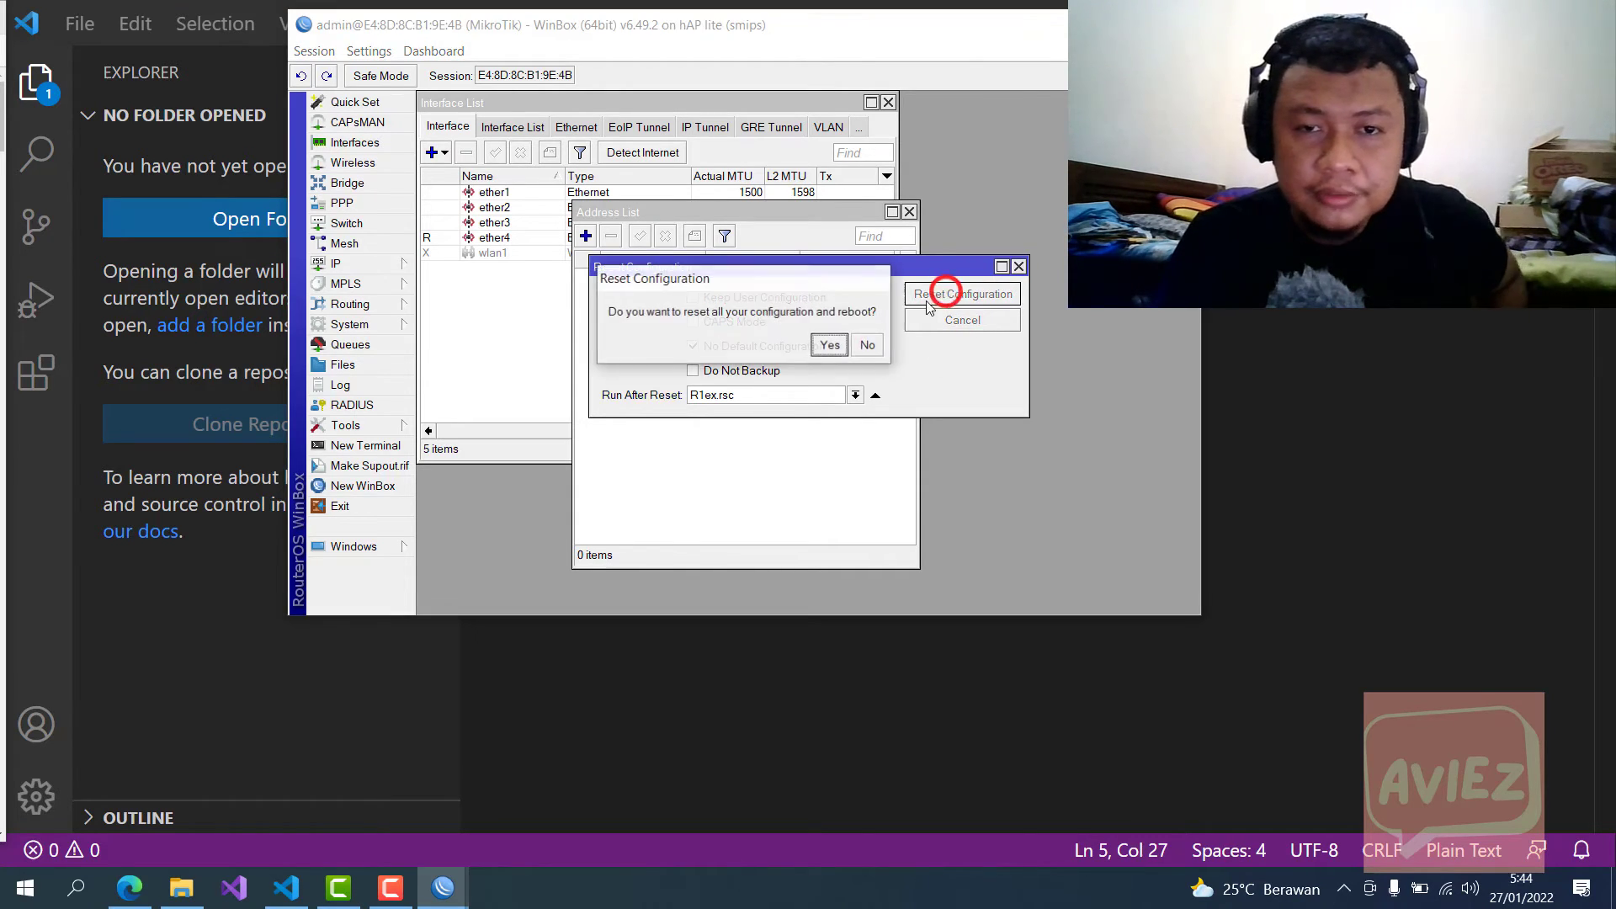
# Step: Confirm the reboot, reconnect to the router, and dismiss the password prompt to see 10.10.10.1/24 and 20.20.20.1 restored
pyautogui.click(834, 346)
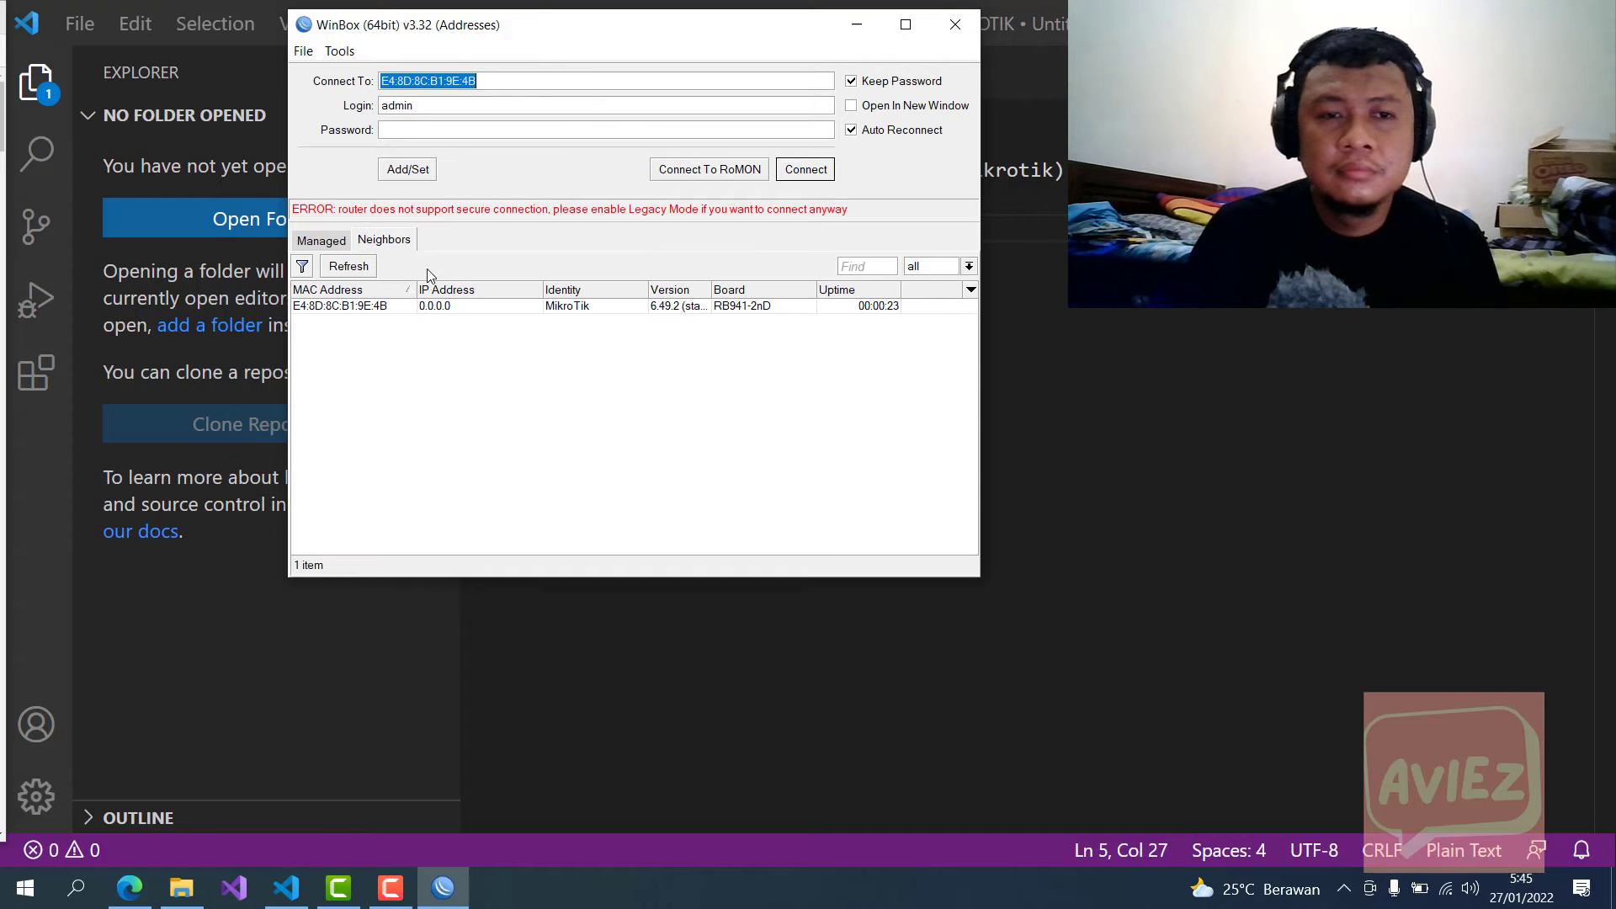
pyautogui.click(371, 310)
pyautogui.click(787, 170)
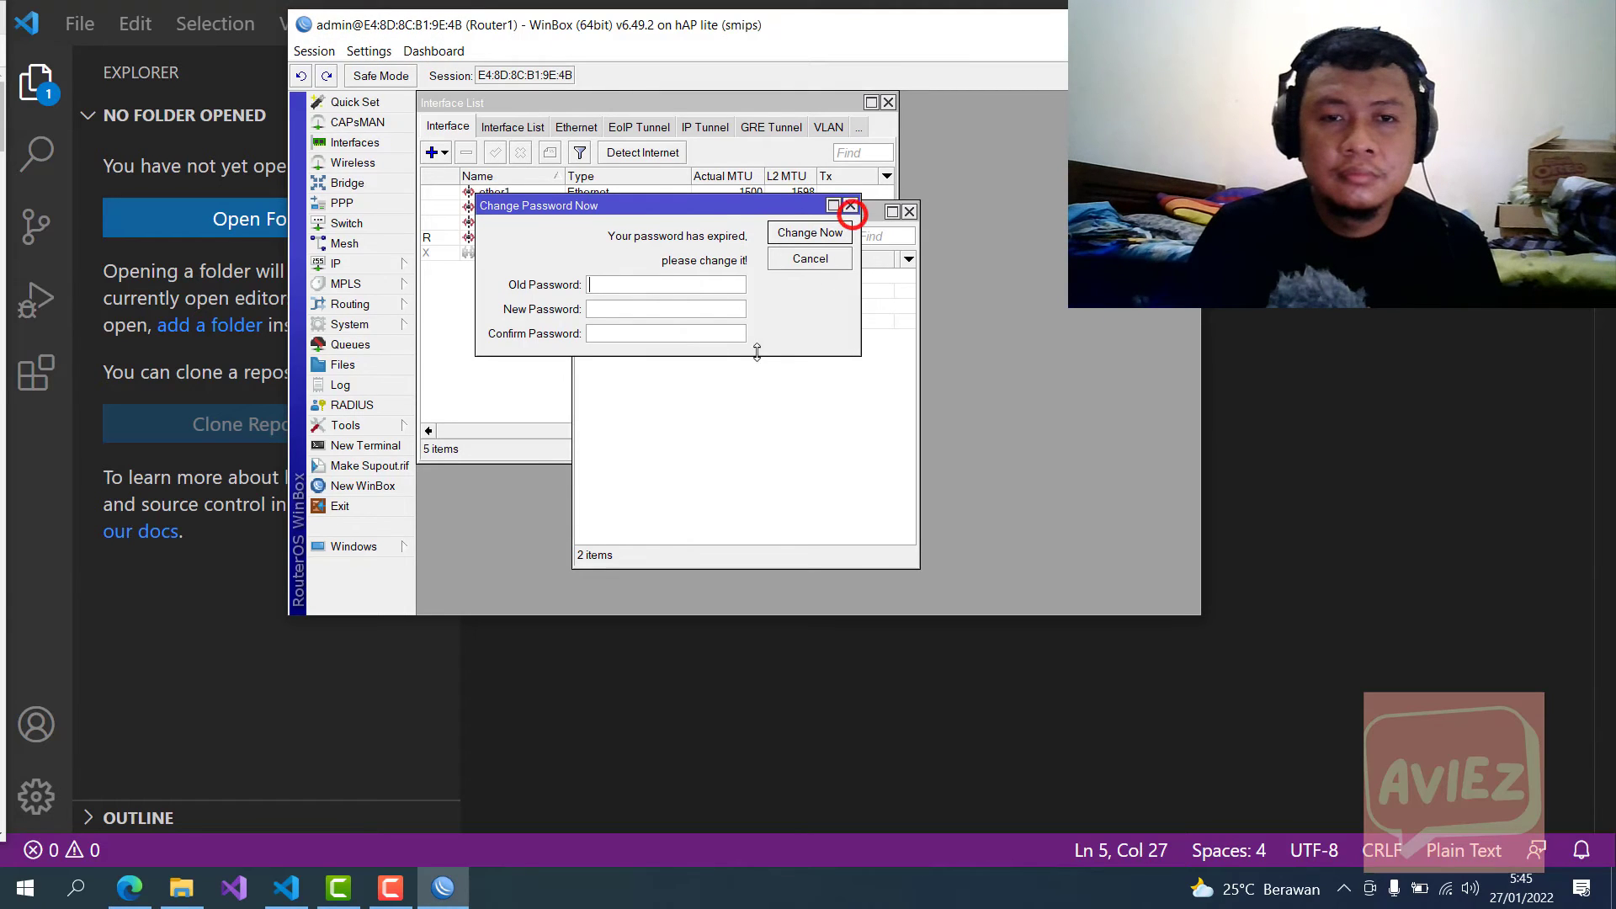
pyautogui.click(852, 206)
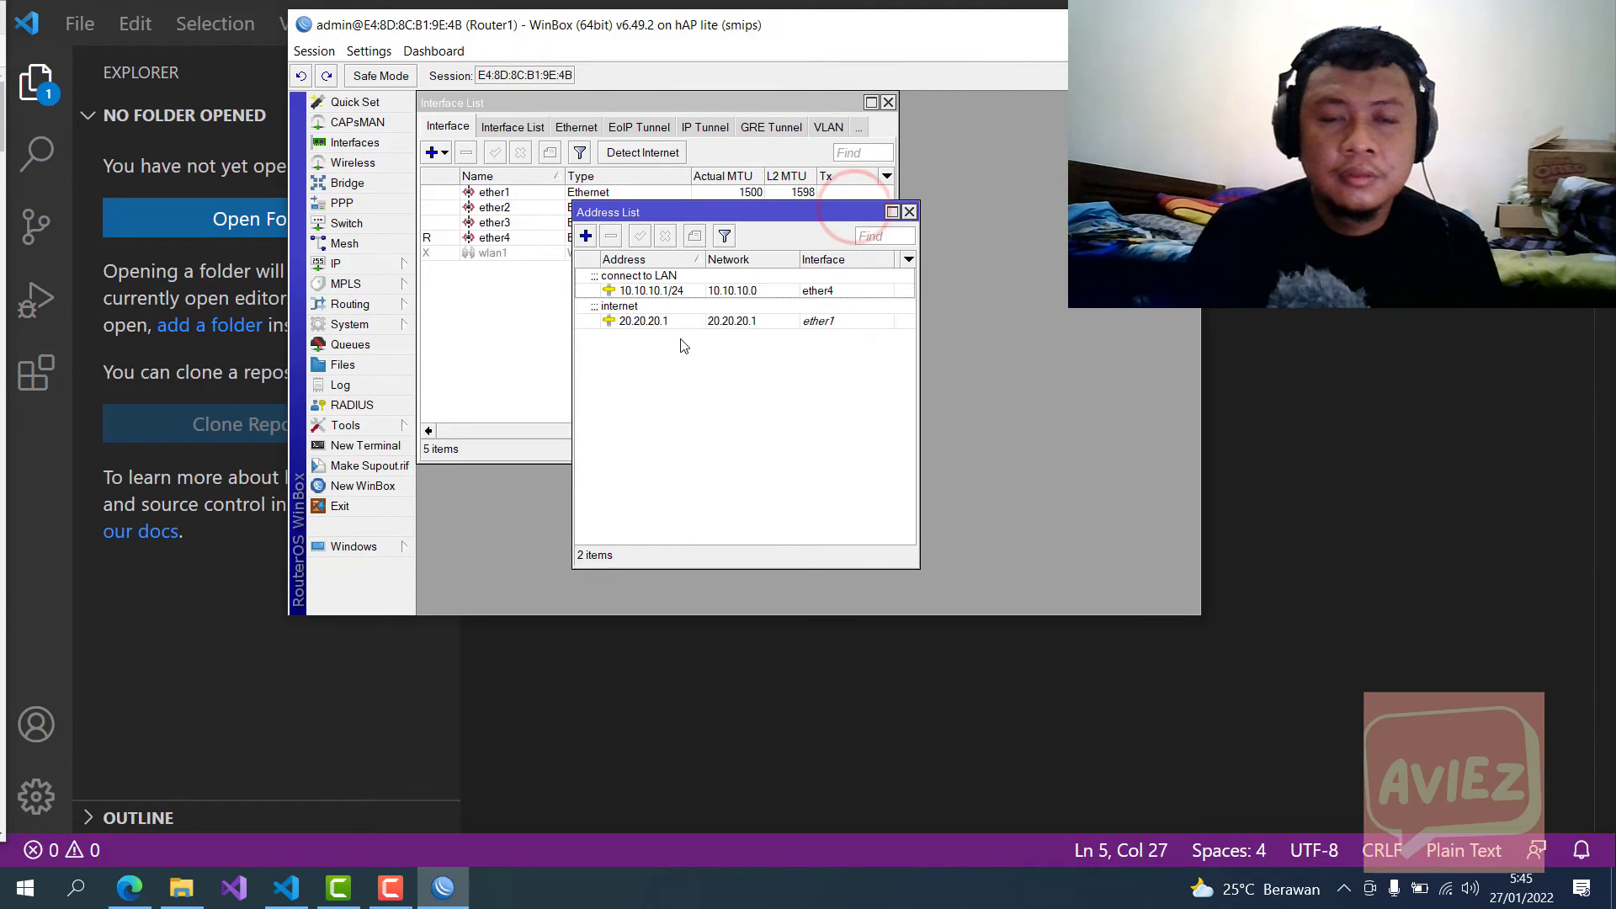
pyautogui.moveTo(663, 216); pyautogui.dragTo(578, 276)
# Step: Open Reset Configuration, leave Run After Reset empty, and move the dialog up and right
pyautogui.click(372, 325)
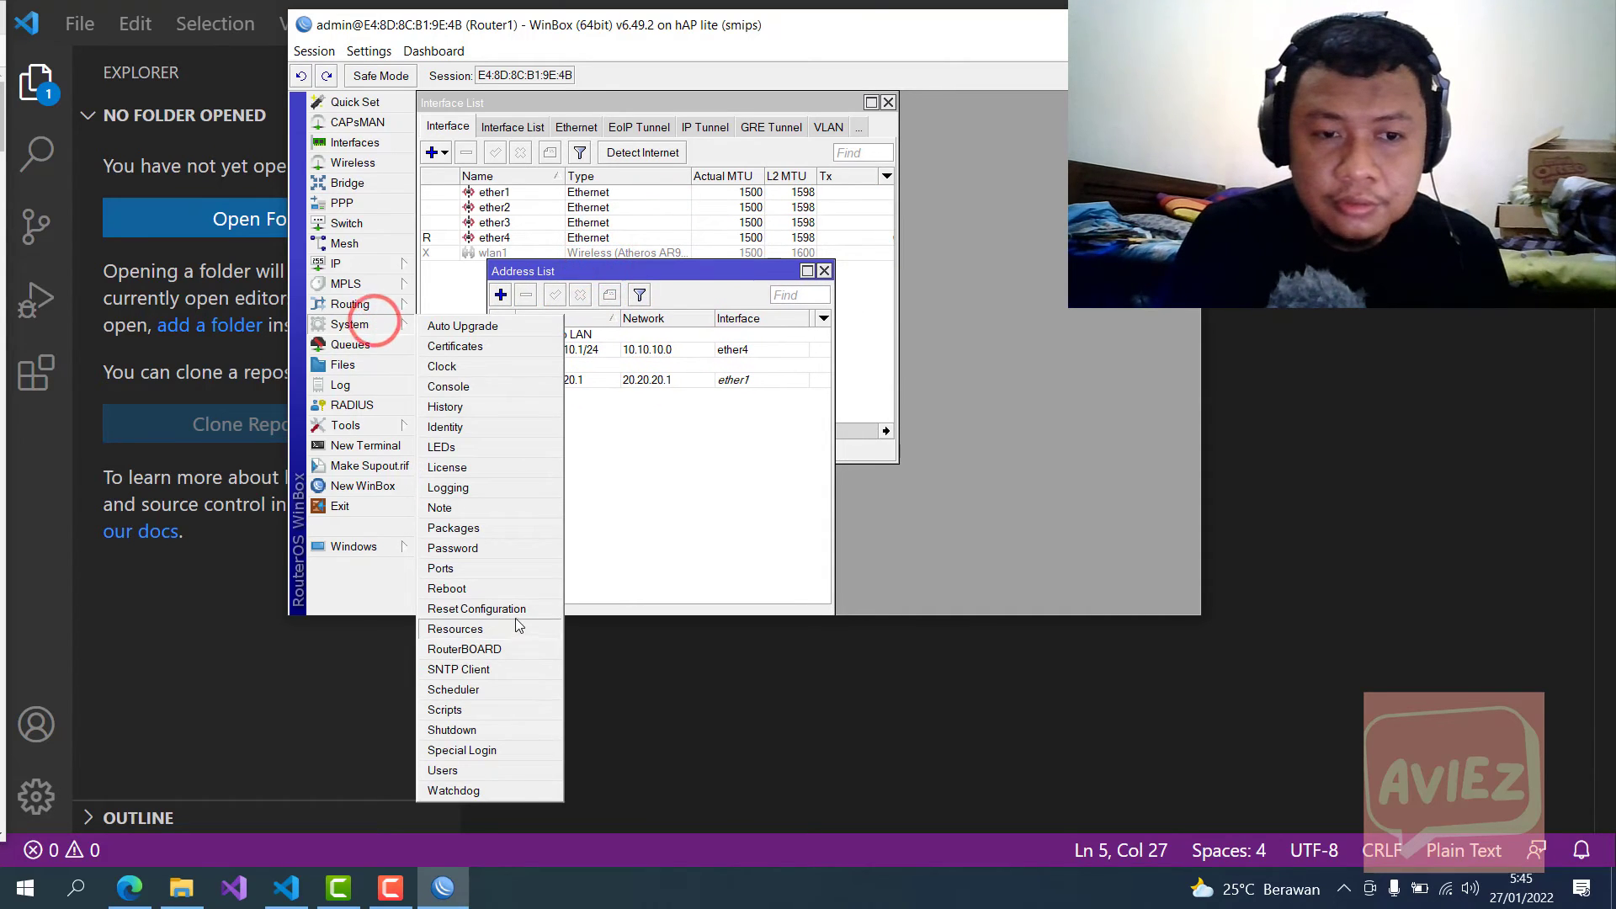
pyautogui.click(516, 612)
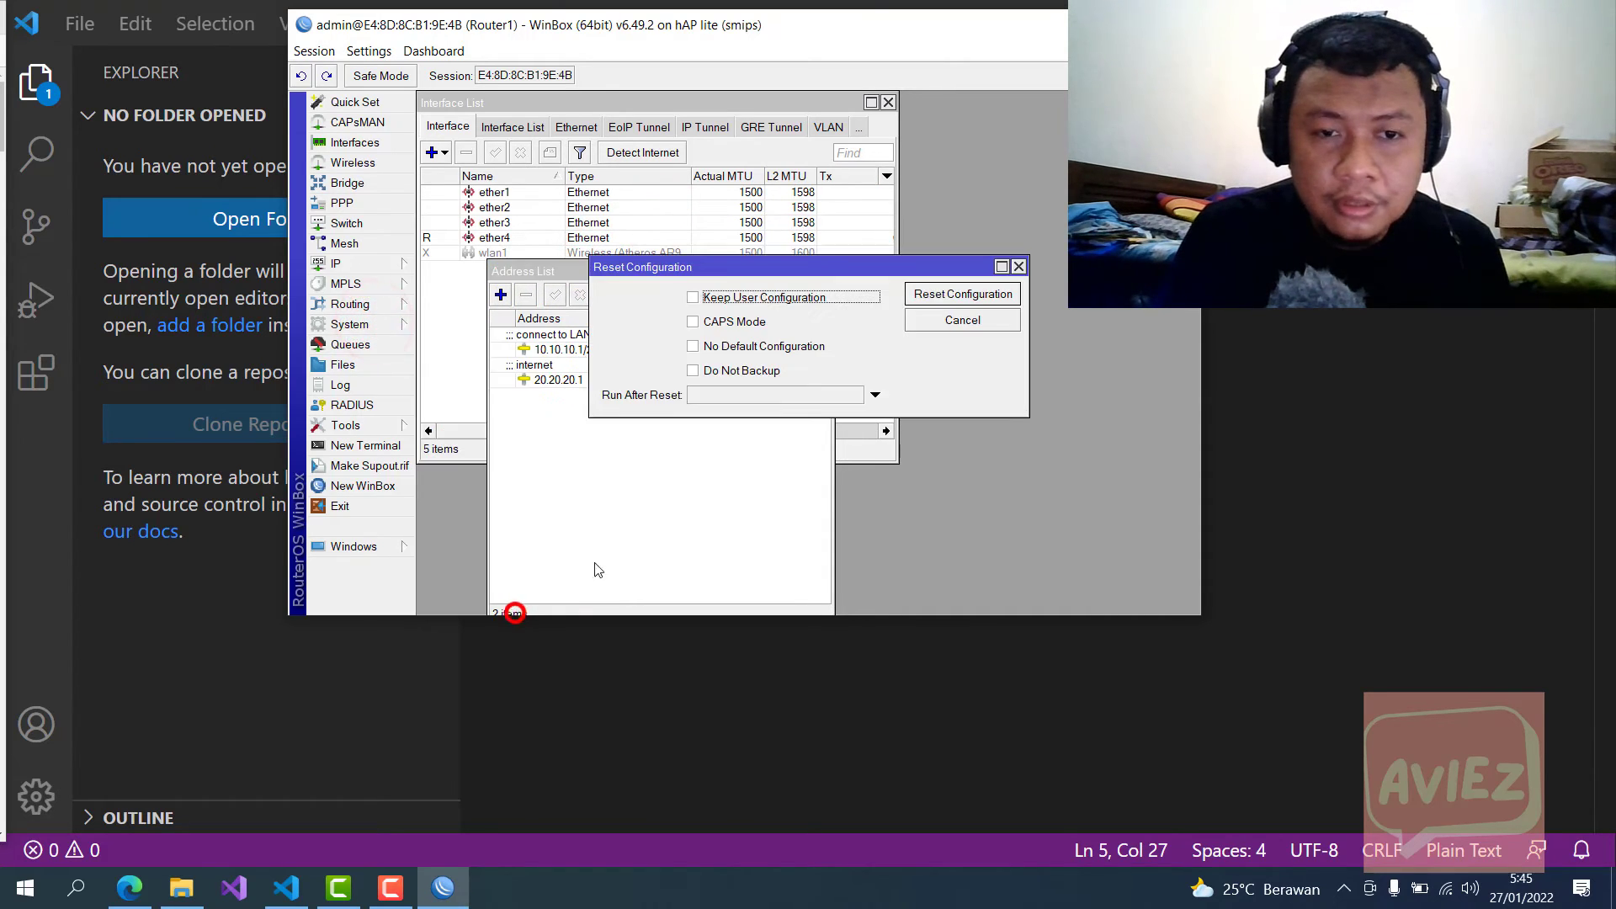
pyautogui.click(873, 395)
pyautogui.click(856, 396)
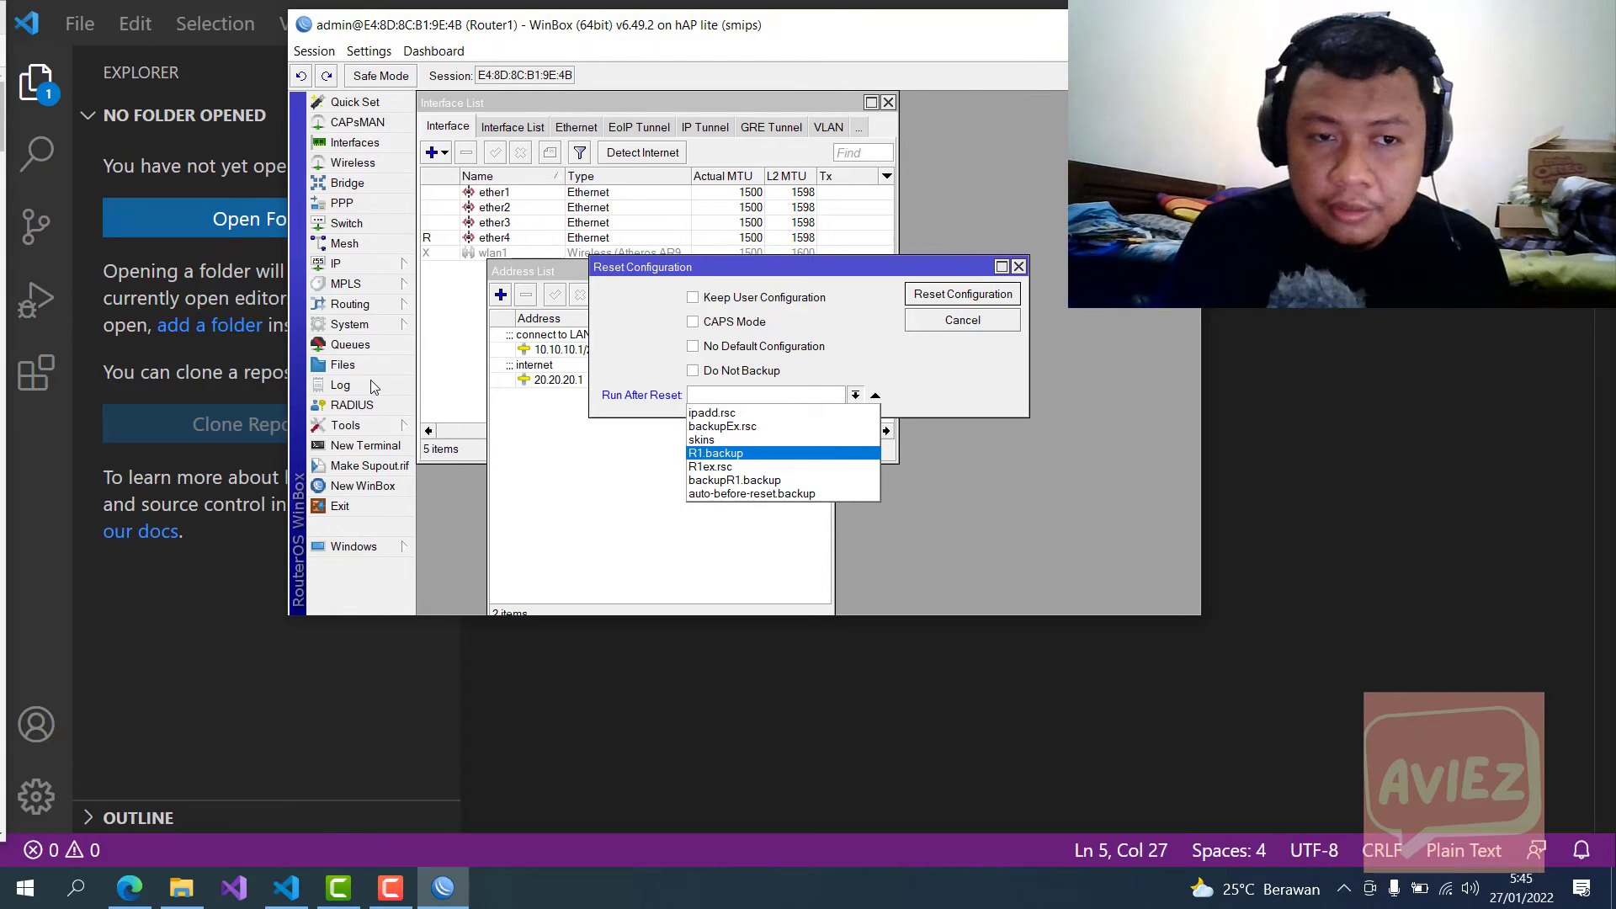
pyautogui.click(579, 476)
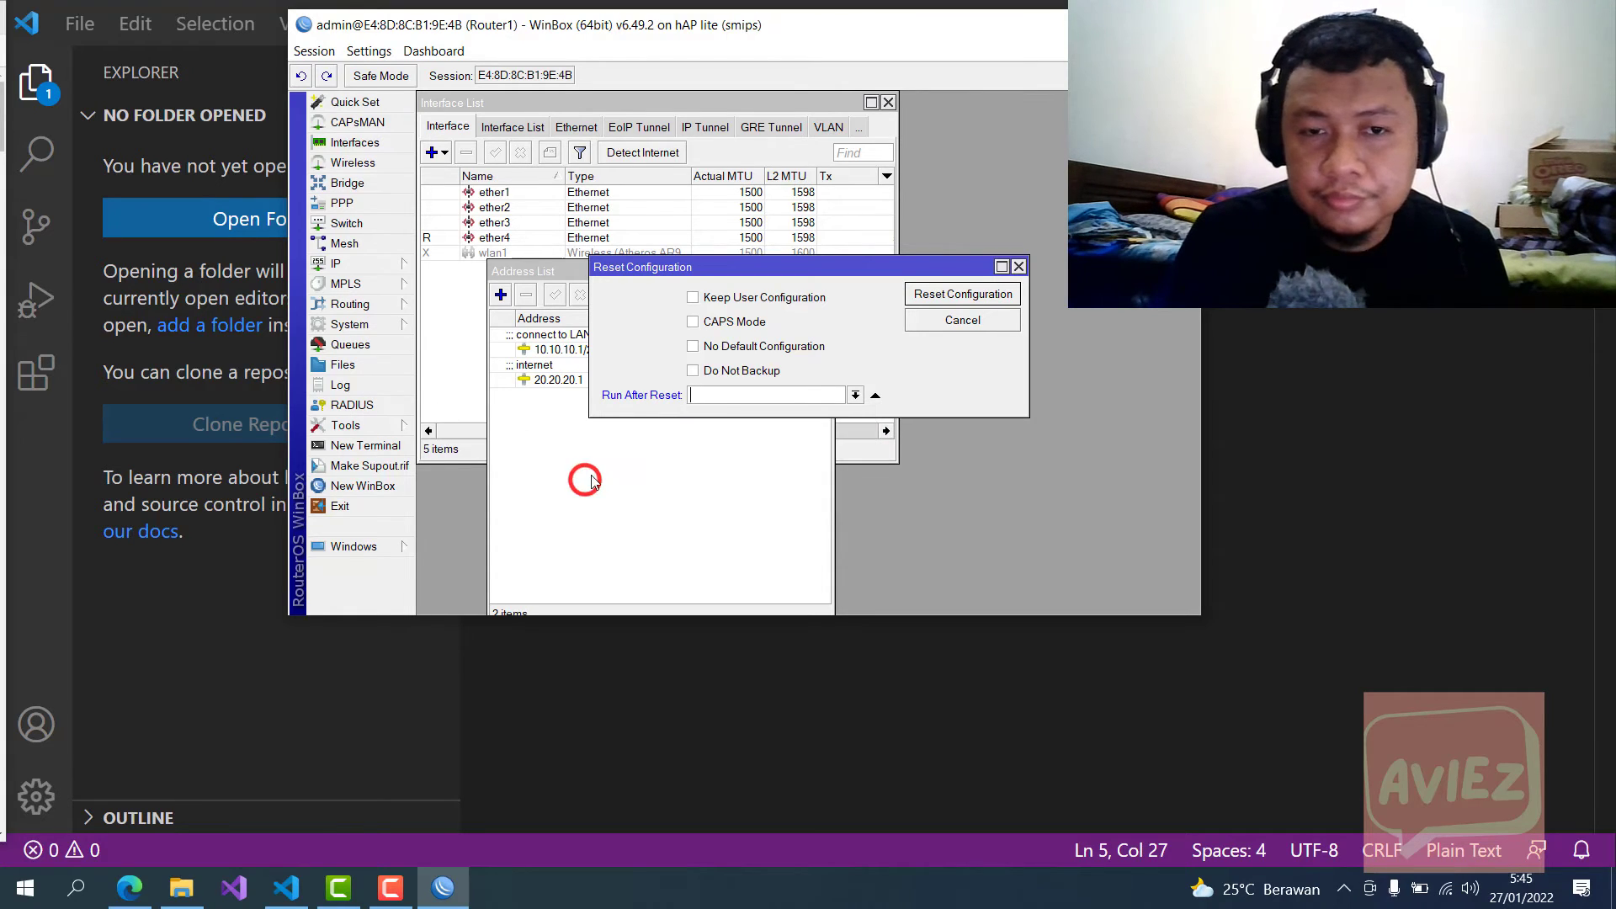
pyautogui.moveTo(882, 269); pyautogui.dragTo(950, 170)
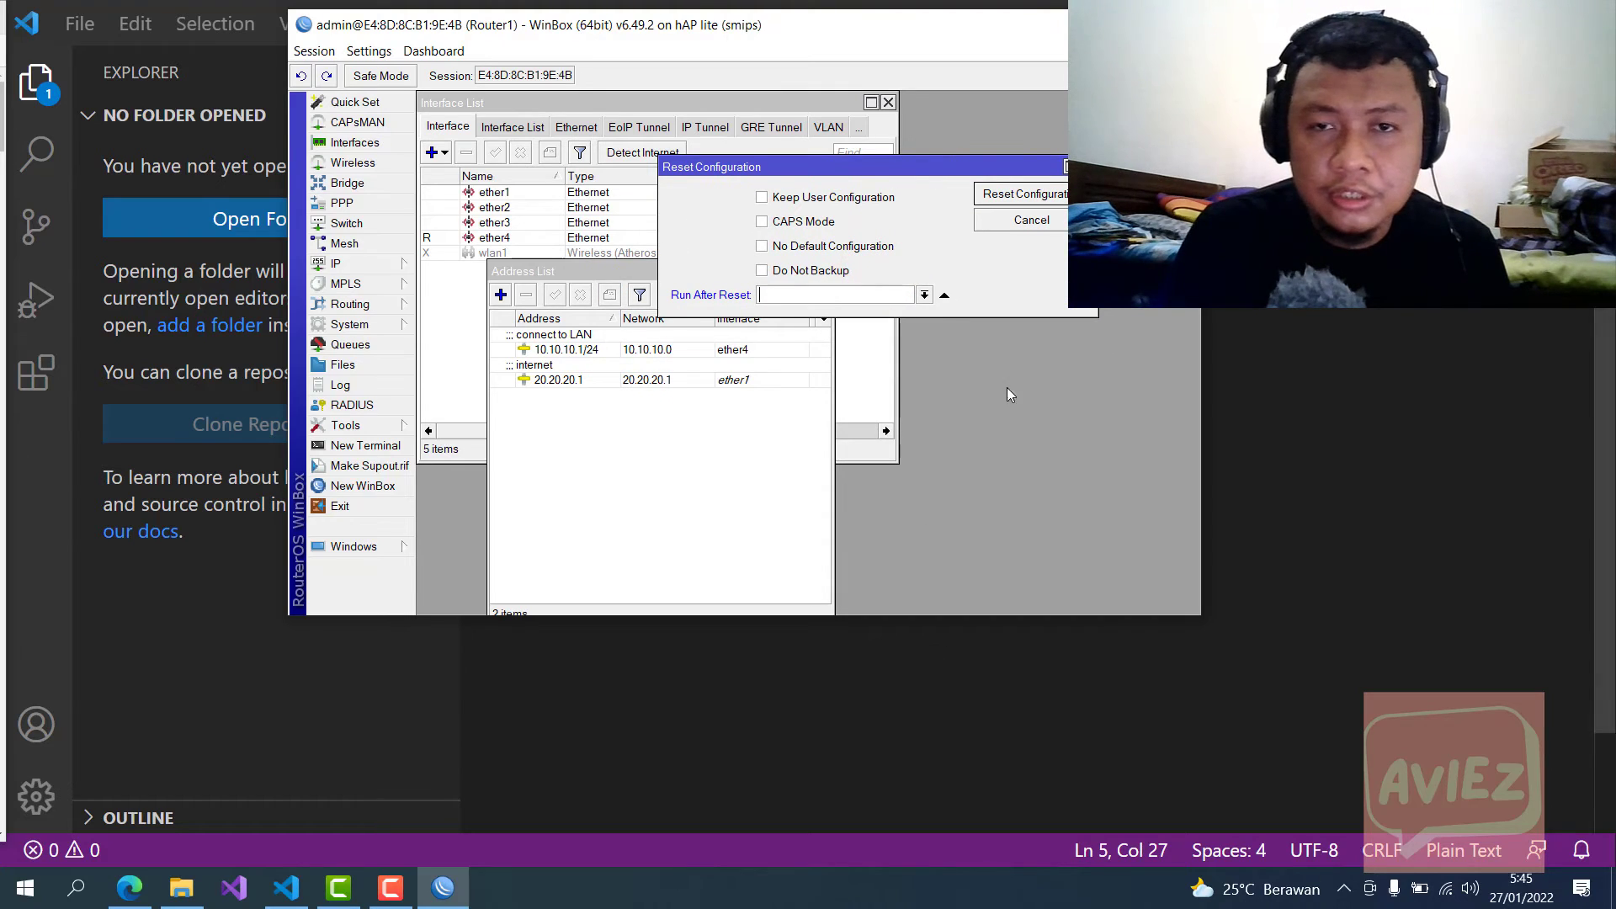
# Step: Maximise WinBox, enlarge its contents with Ctrl+Plus, and open a New Terminal
pyautogui.doubleClick(758, 24)
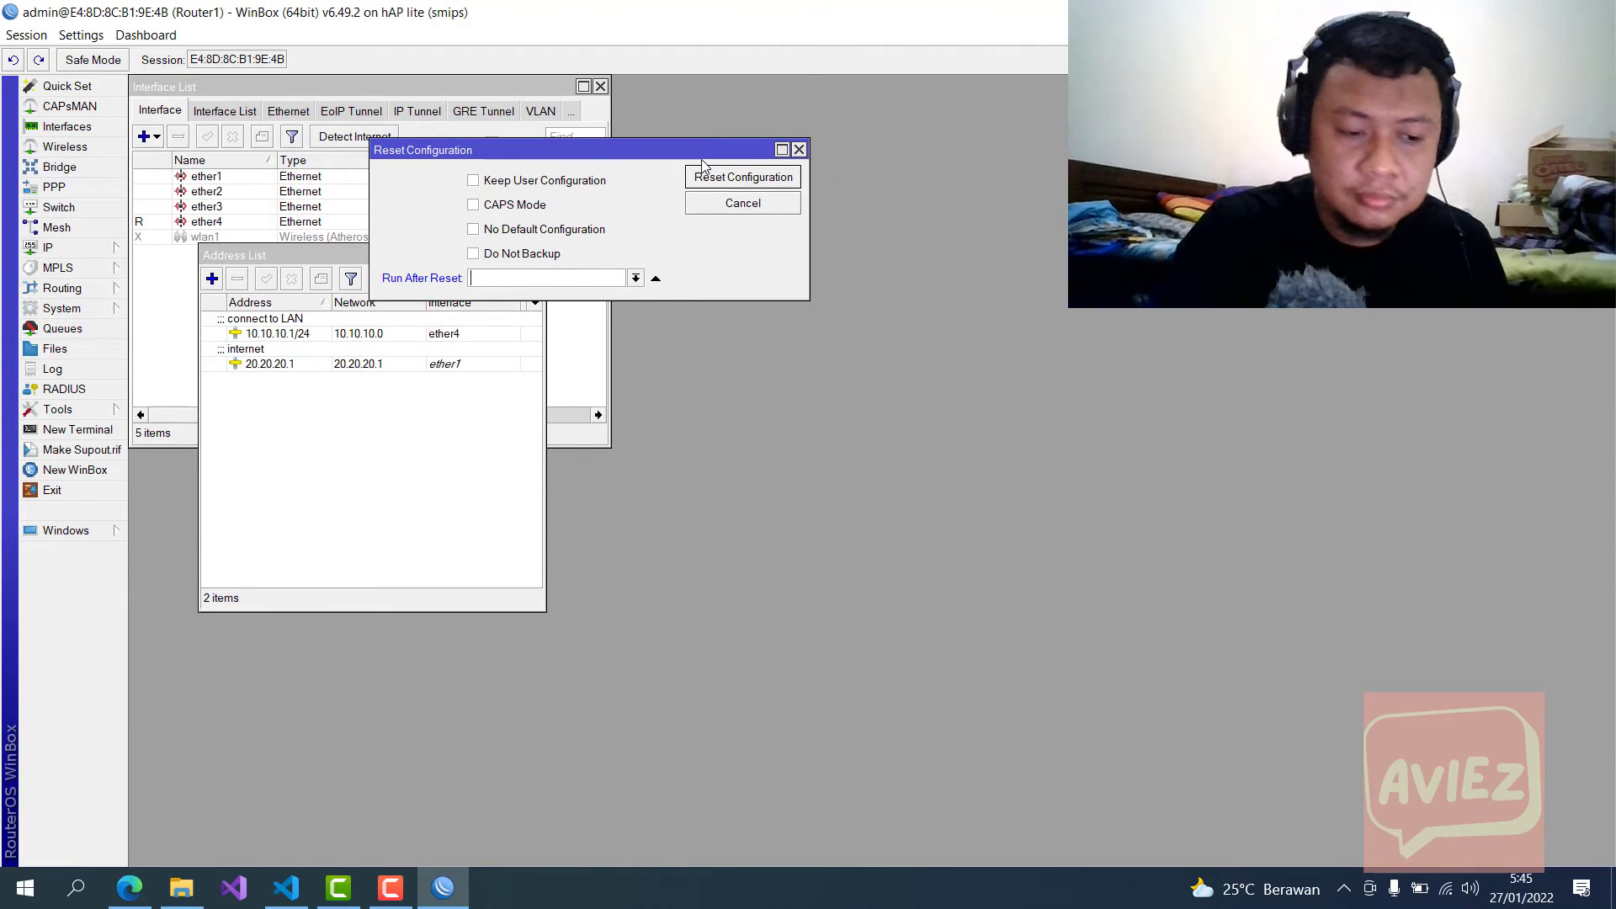
pyautogui.hotkey('ctrl', '+')
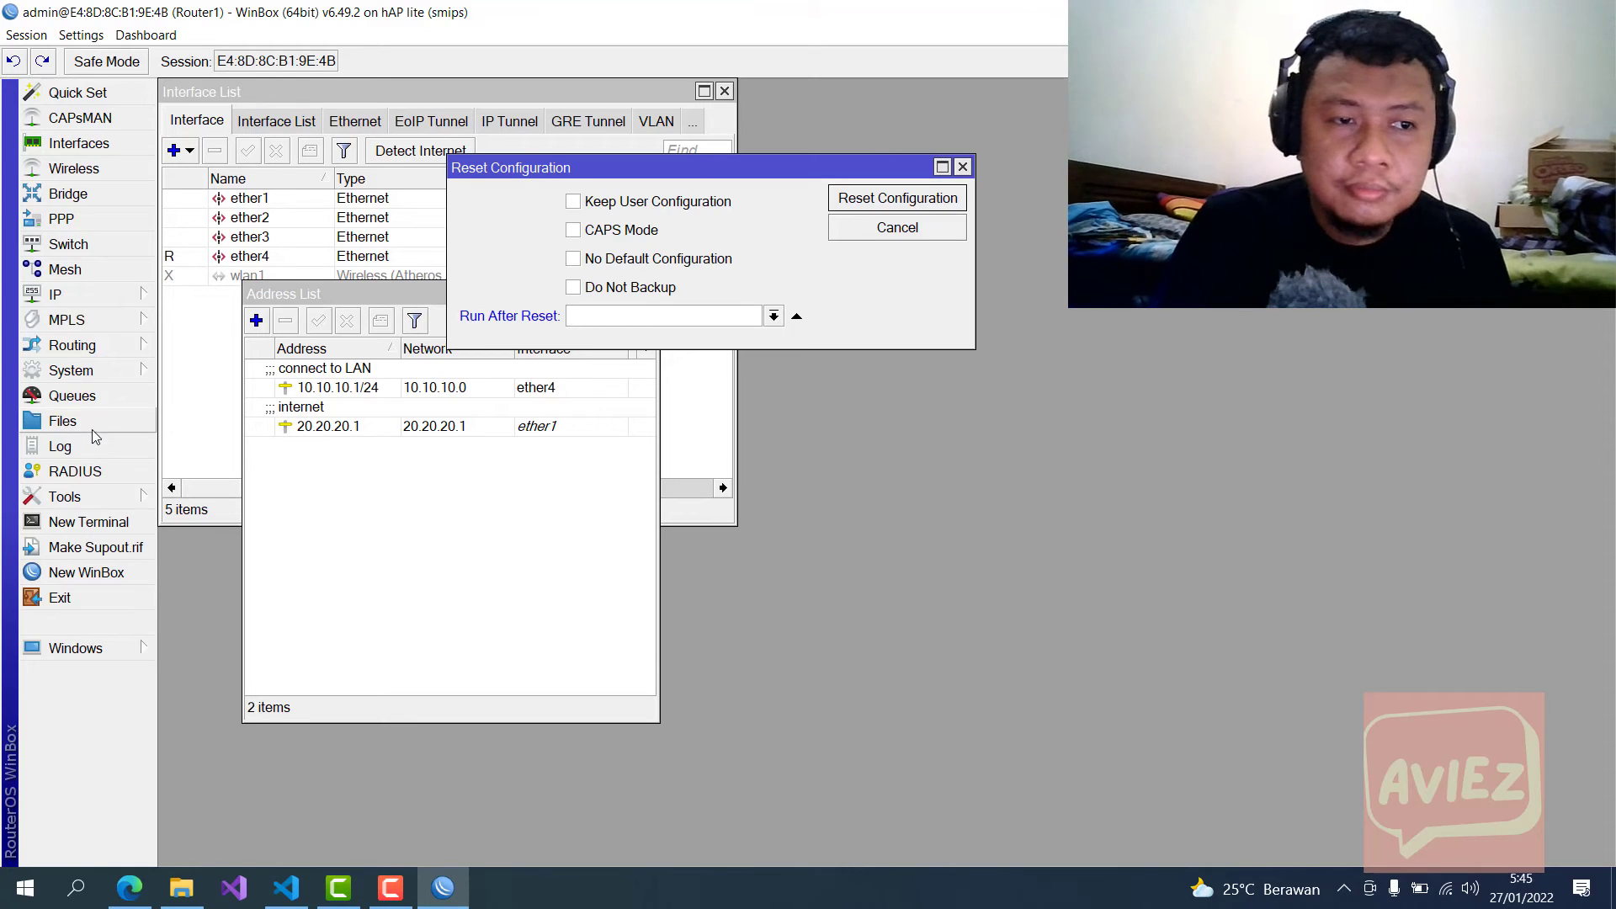
pyautogui.click(118, 522)
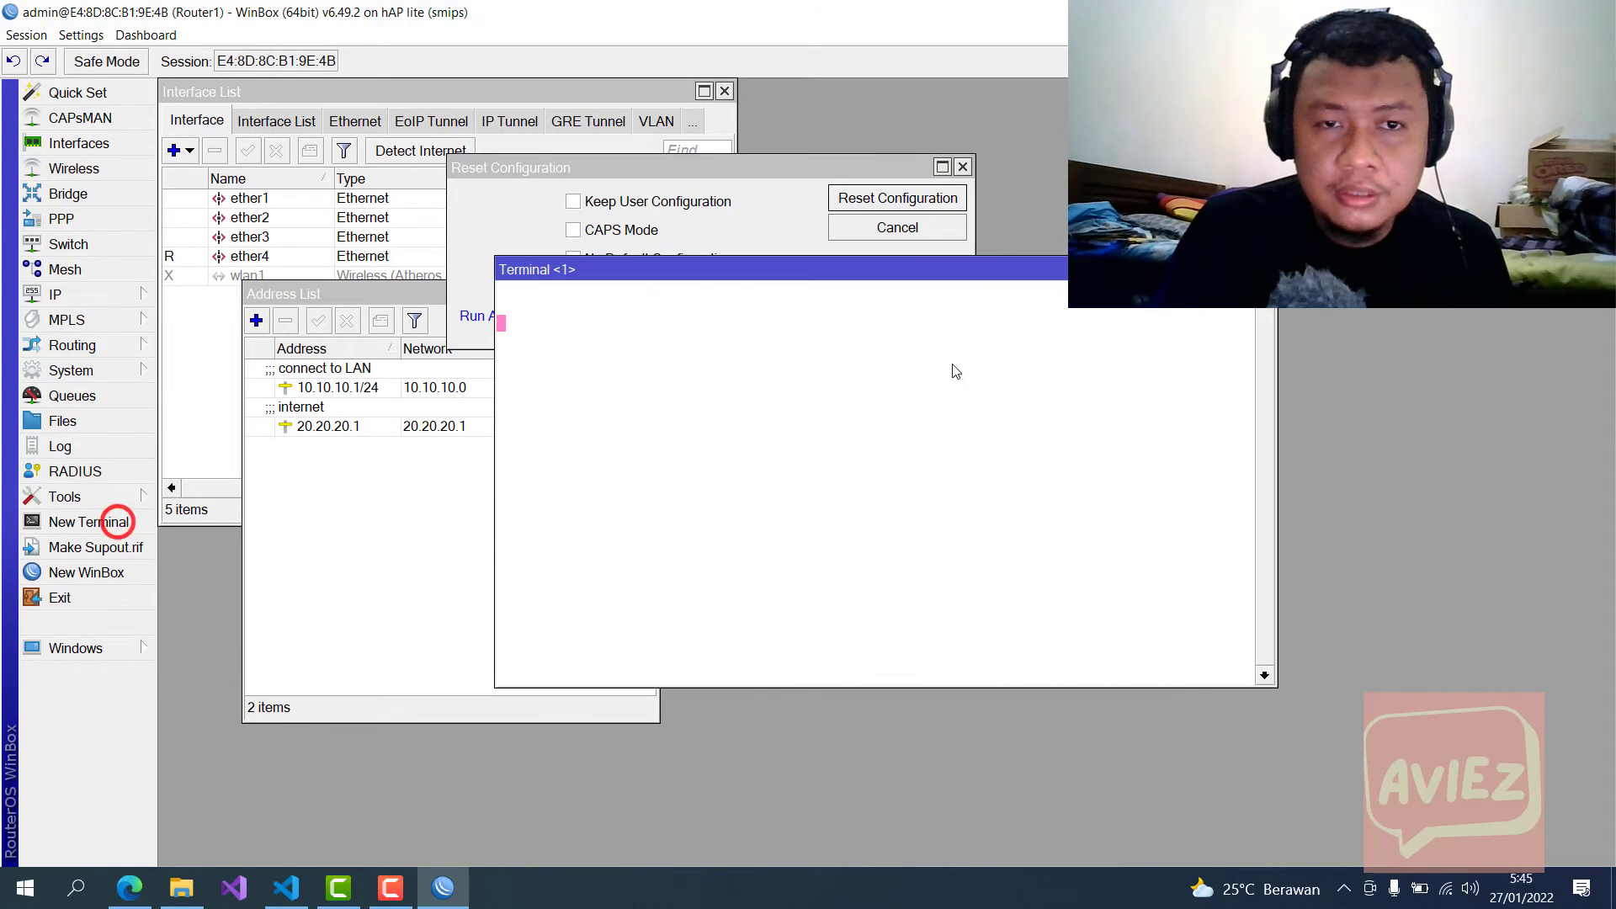
# Step: Skip the new-password prompt and Tab-complete 'system reset-configuration' in the Terminal
pyautogui.click(829, 278)
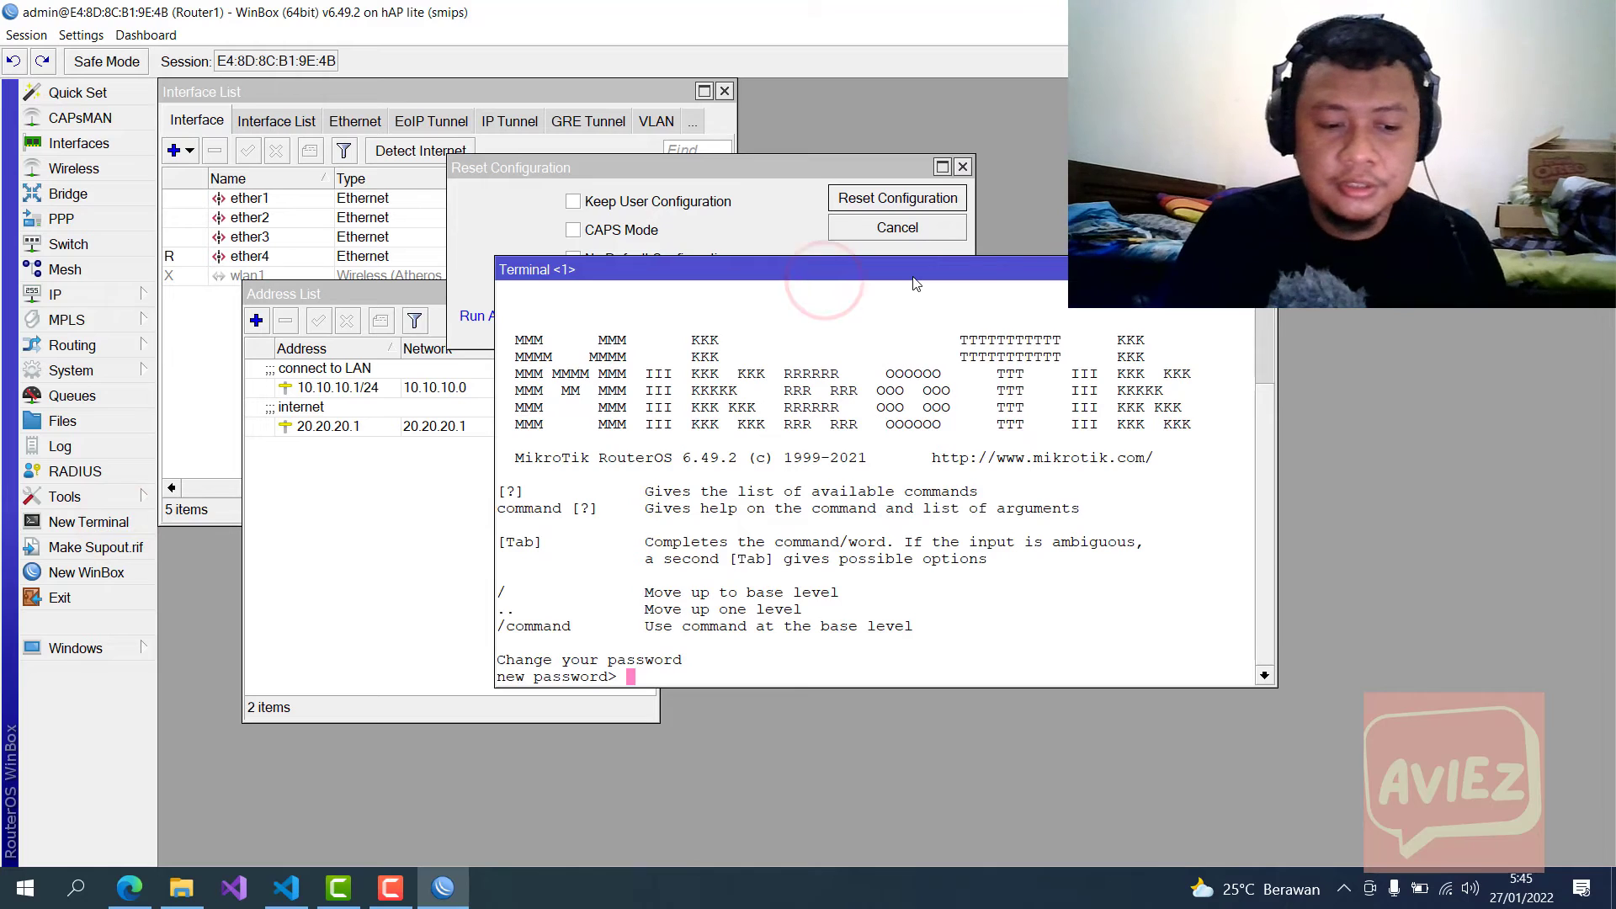
pyautogui.press('Return')
pyautogui.write('sy')
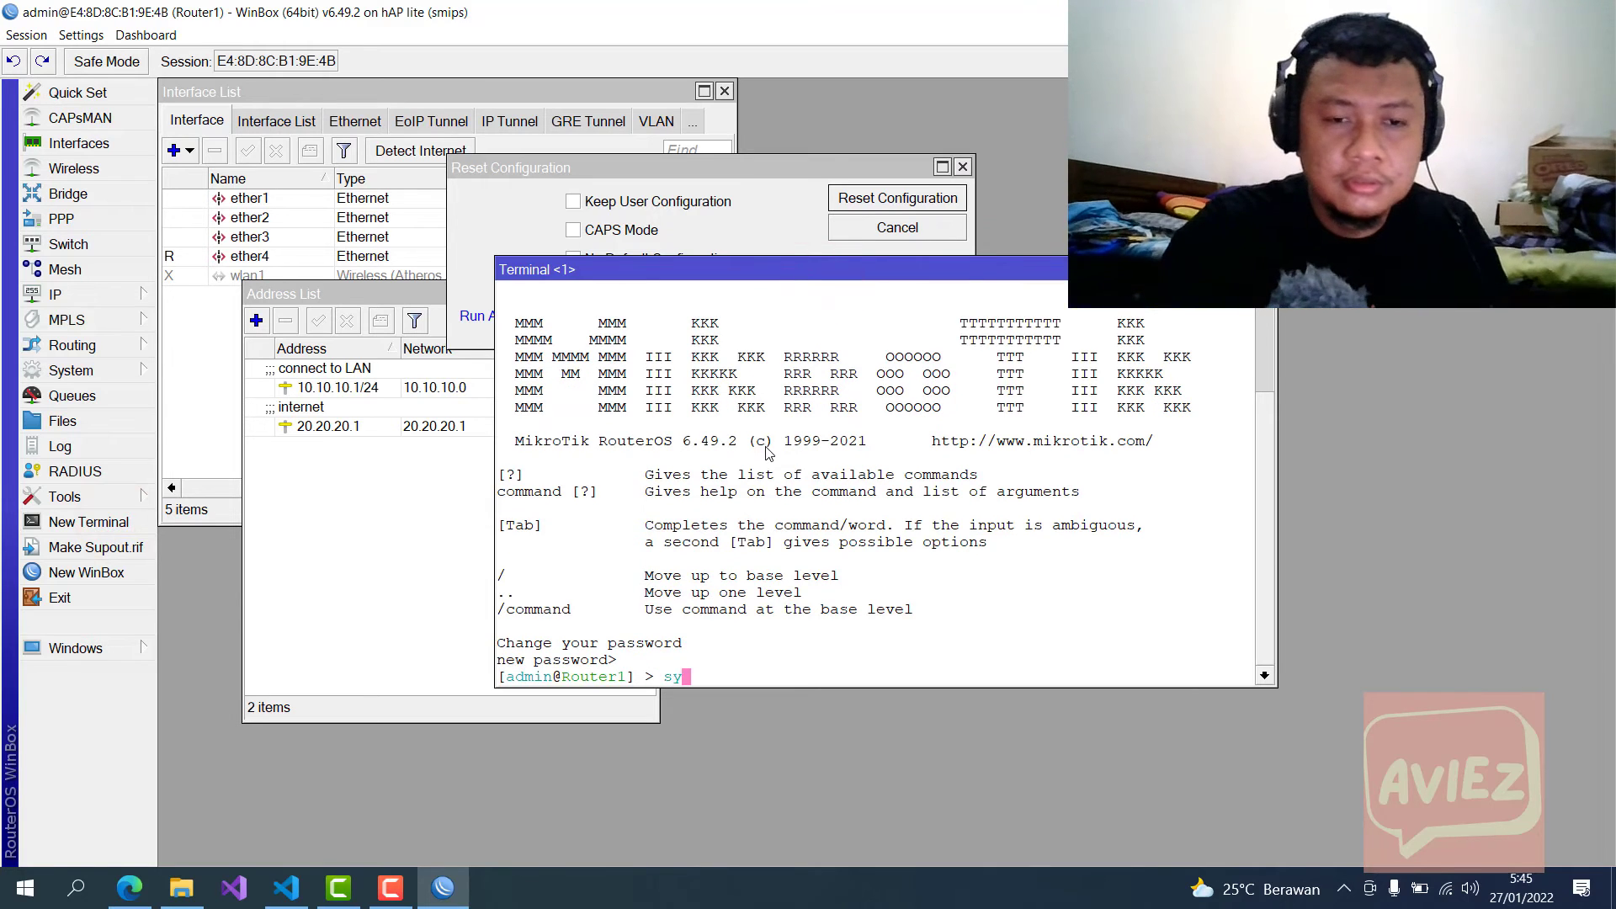
pyautogui.press('Tab')
pyautogui.write('res')
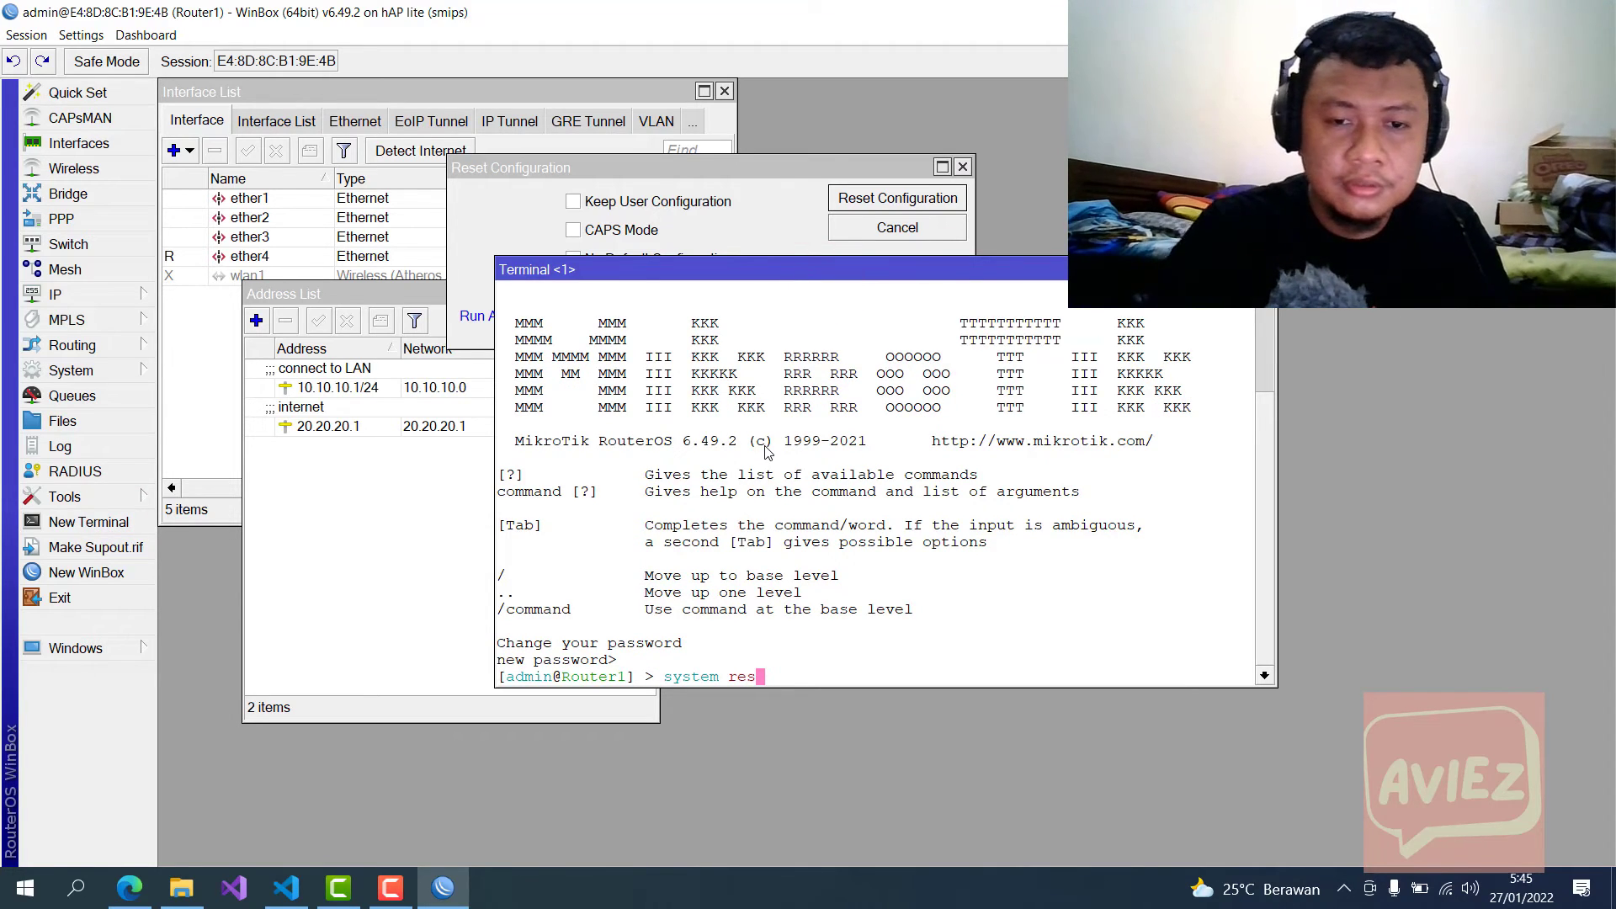
pyautogui.press('Tab')
pyautogui.press('Tab')
pyautogui.write('e')
pyautogui.press('Tab')
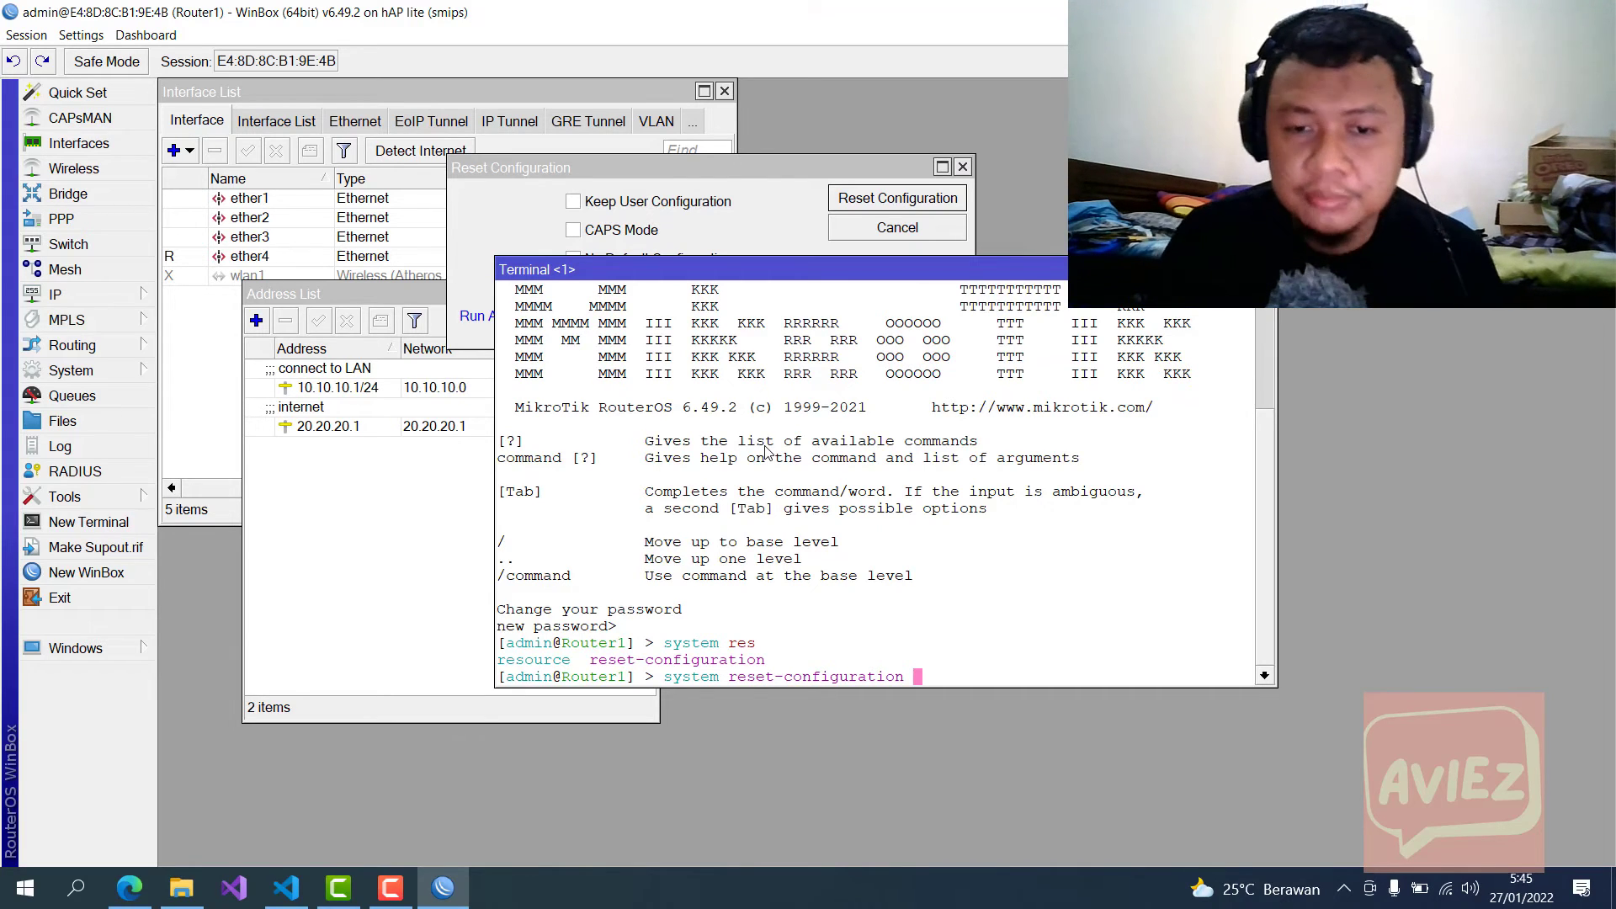
# Step: Add the no-defaults=yes argument, then close the Terminal without running the command
pyautogui.press('Tab')
pyautogui.press('Tab')
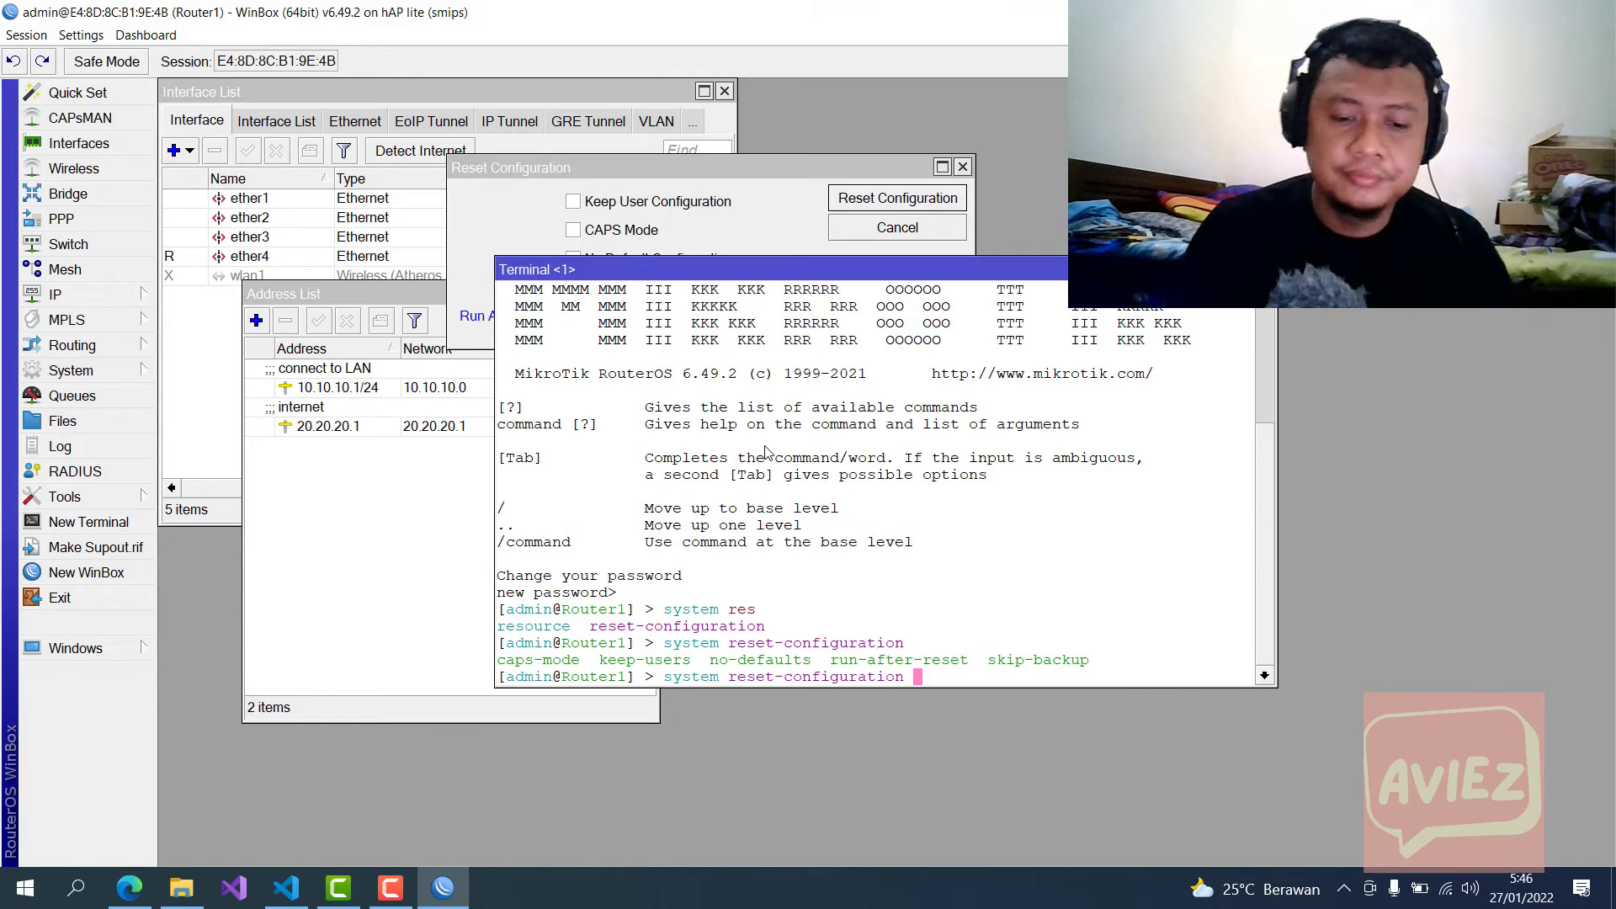
pyautogui.write('no')
pyautogui.press('Tab')
pyautogui.press('Tab')
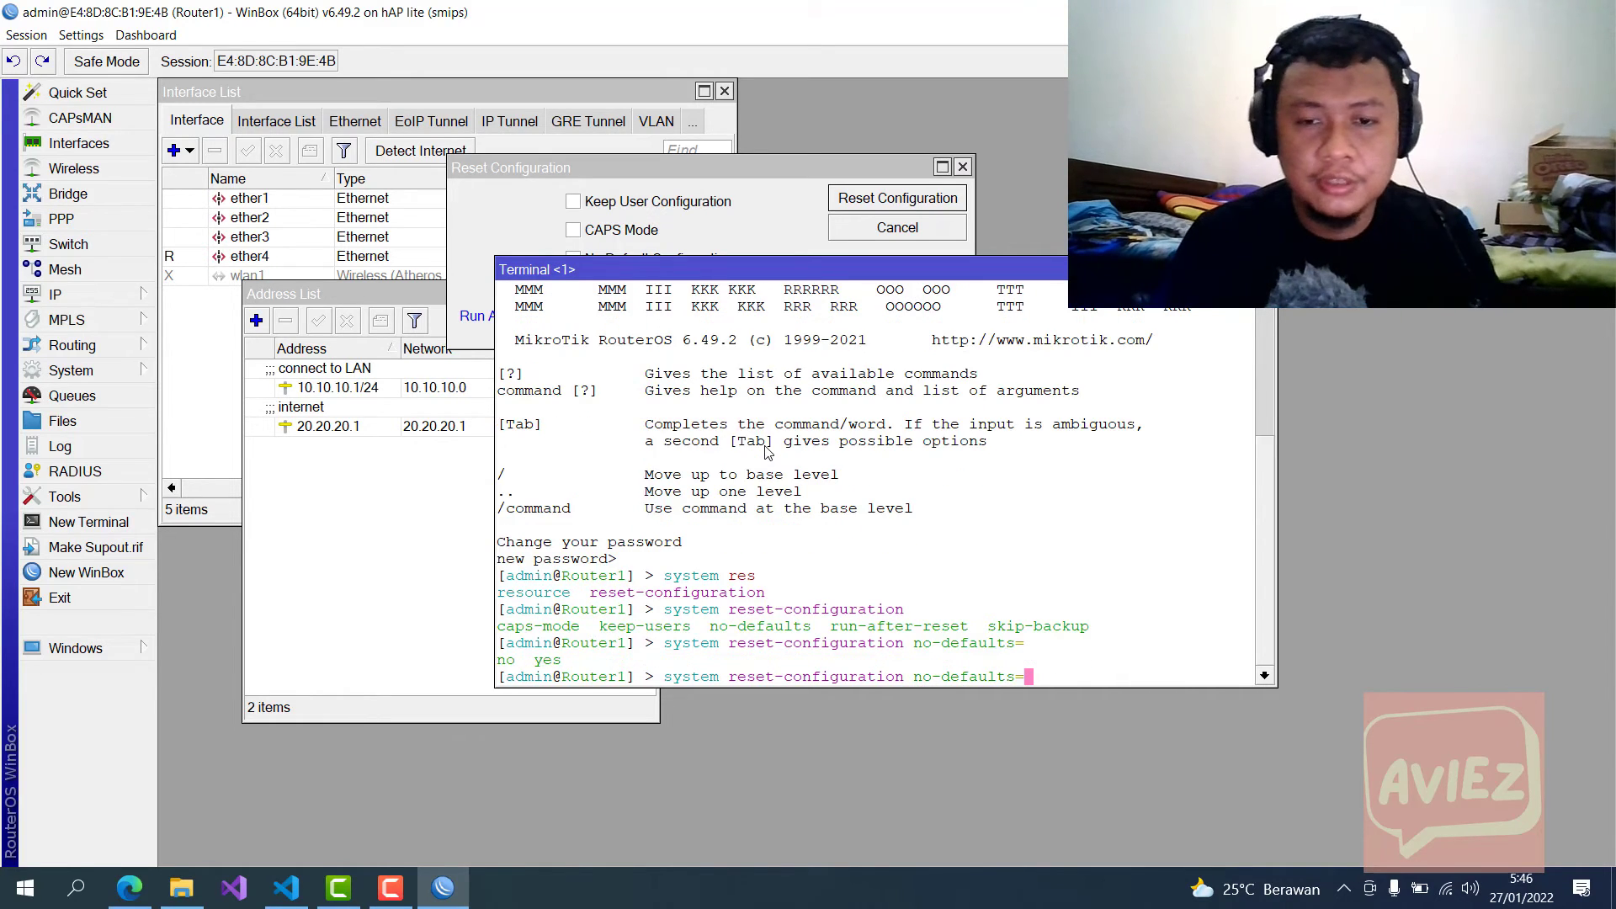
pyautogui.write('y')
pyautogui.press('Tab')
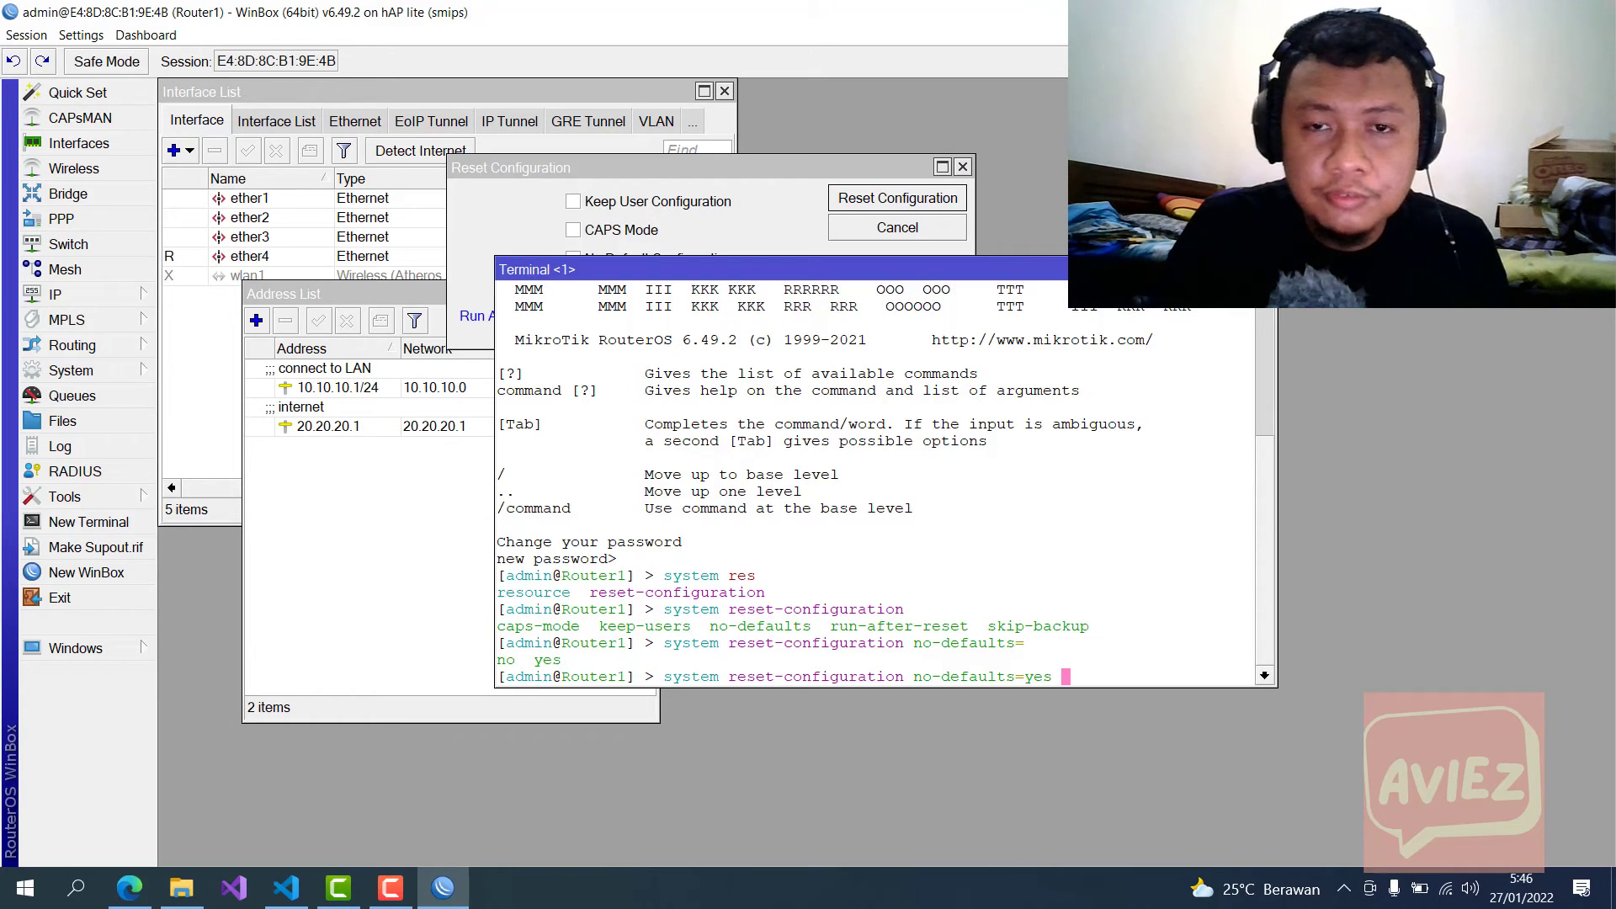
pyautogui.click(1267, 268)
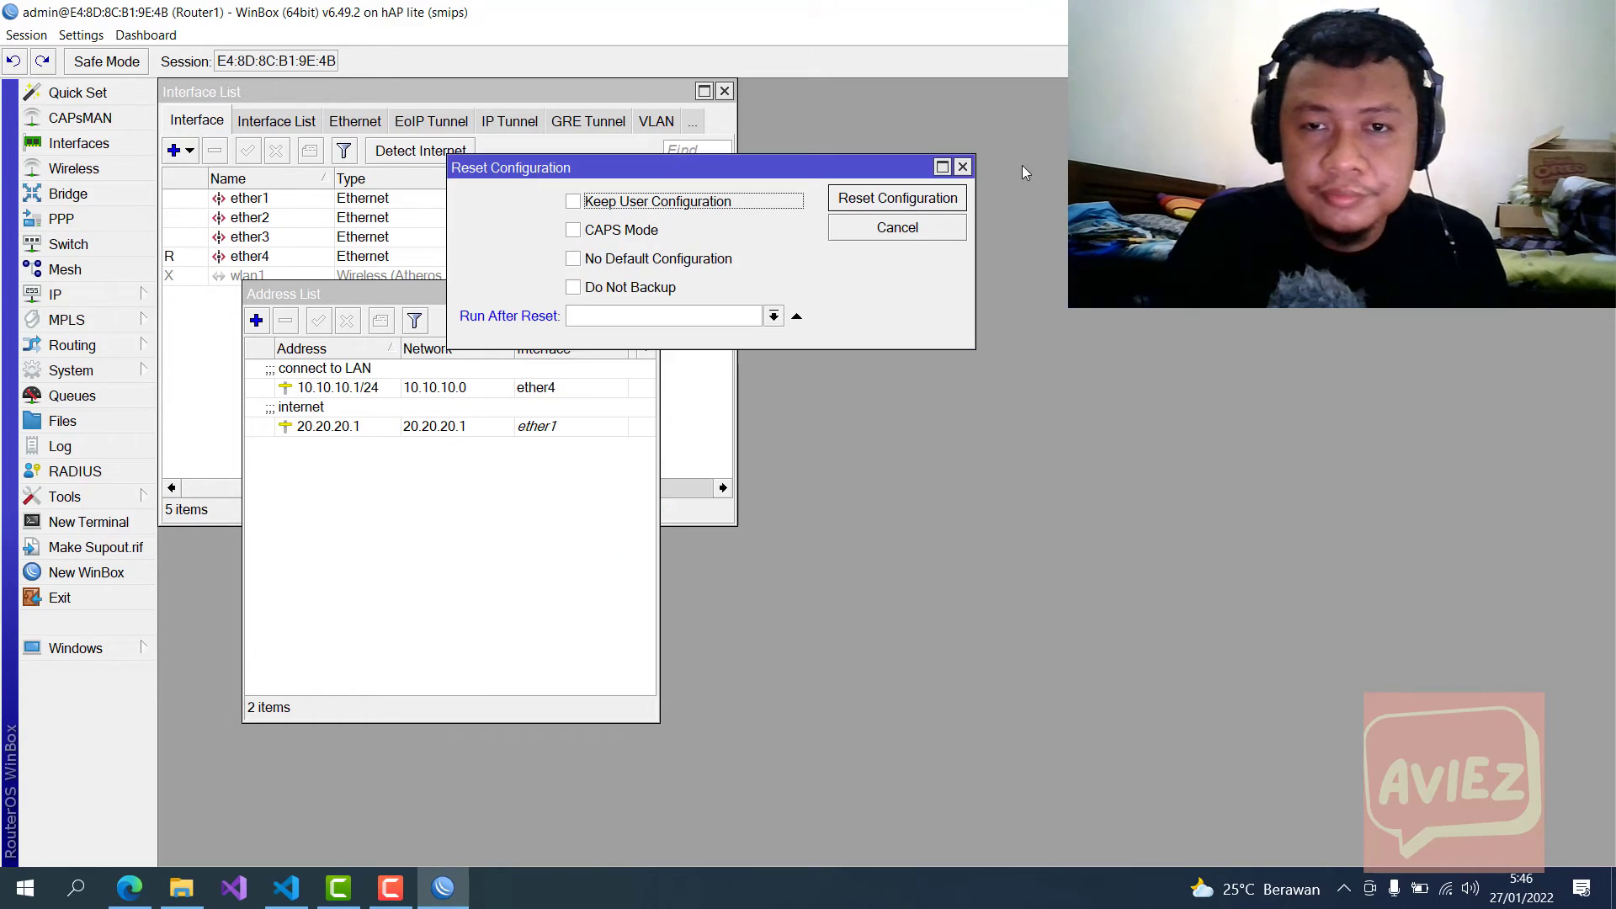
# Step: Cancel the Reset Configuration dialog so the router is not reset
pyautogui.click(963, 166)
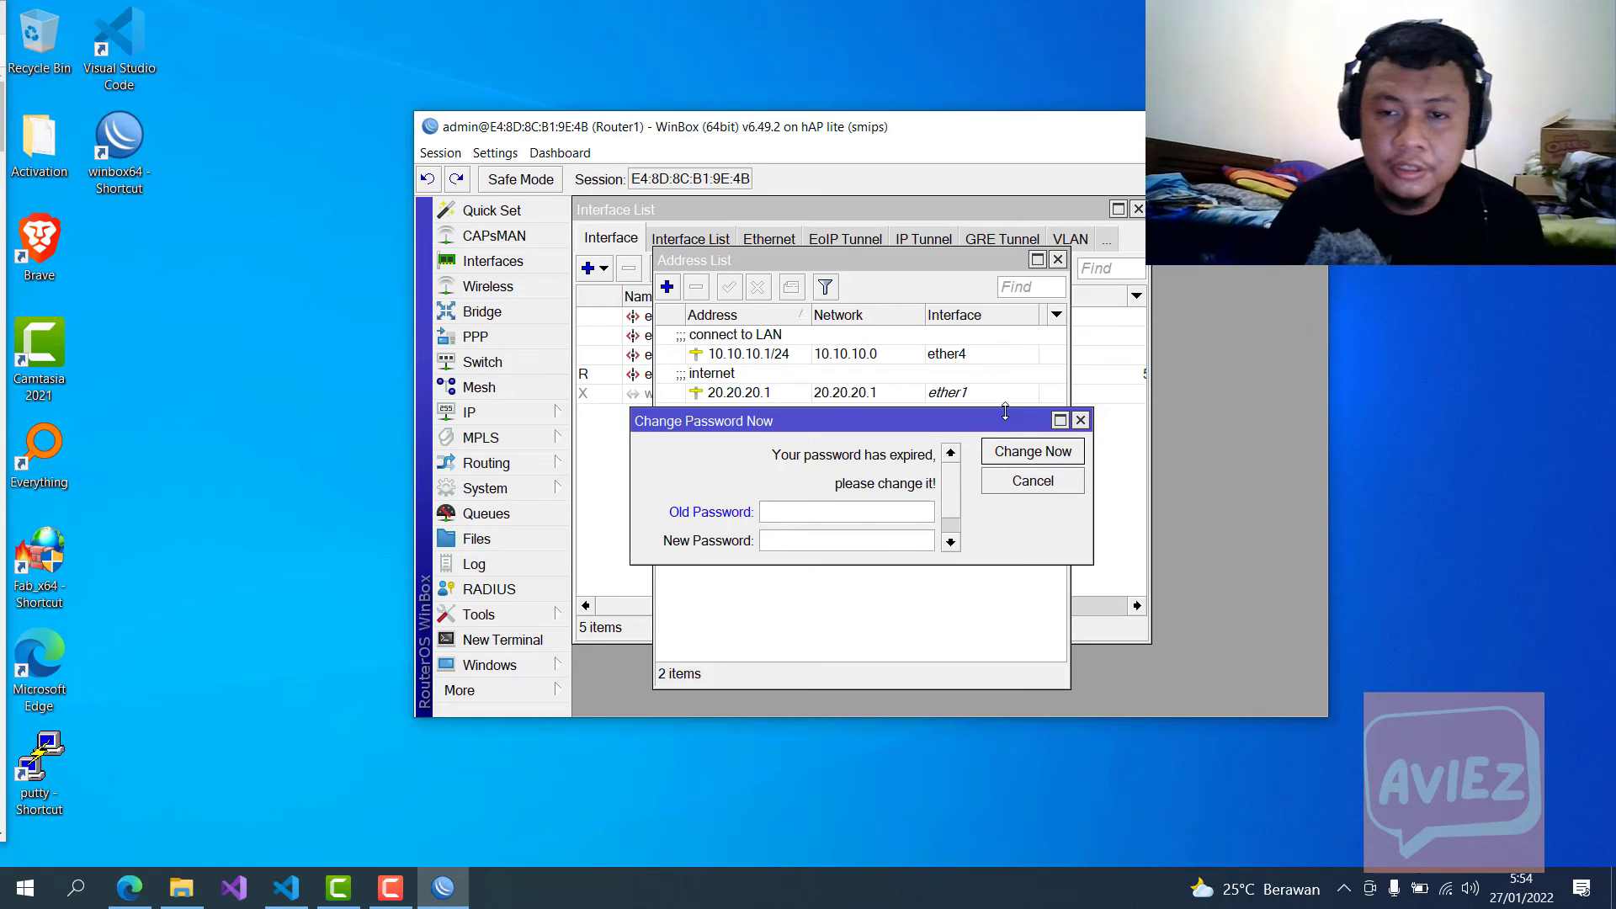
# Step: Close the Change Password Now prompt to reveal 10.10.10.1/24 and 20.20.20.1 in the Address List
pyautogui.click(1079, 420)
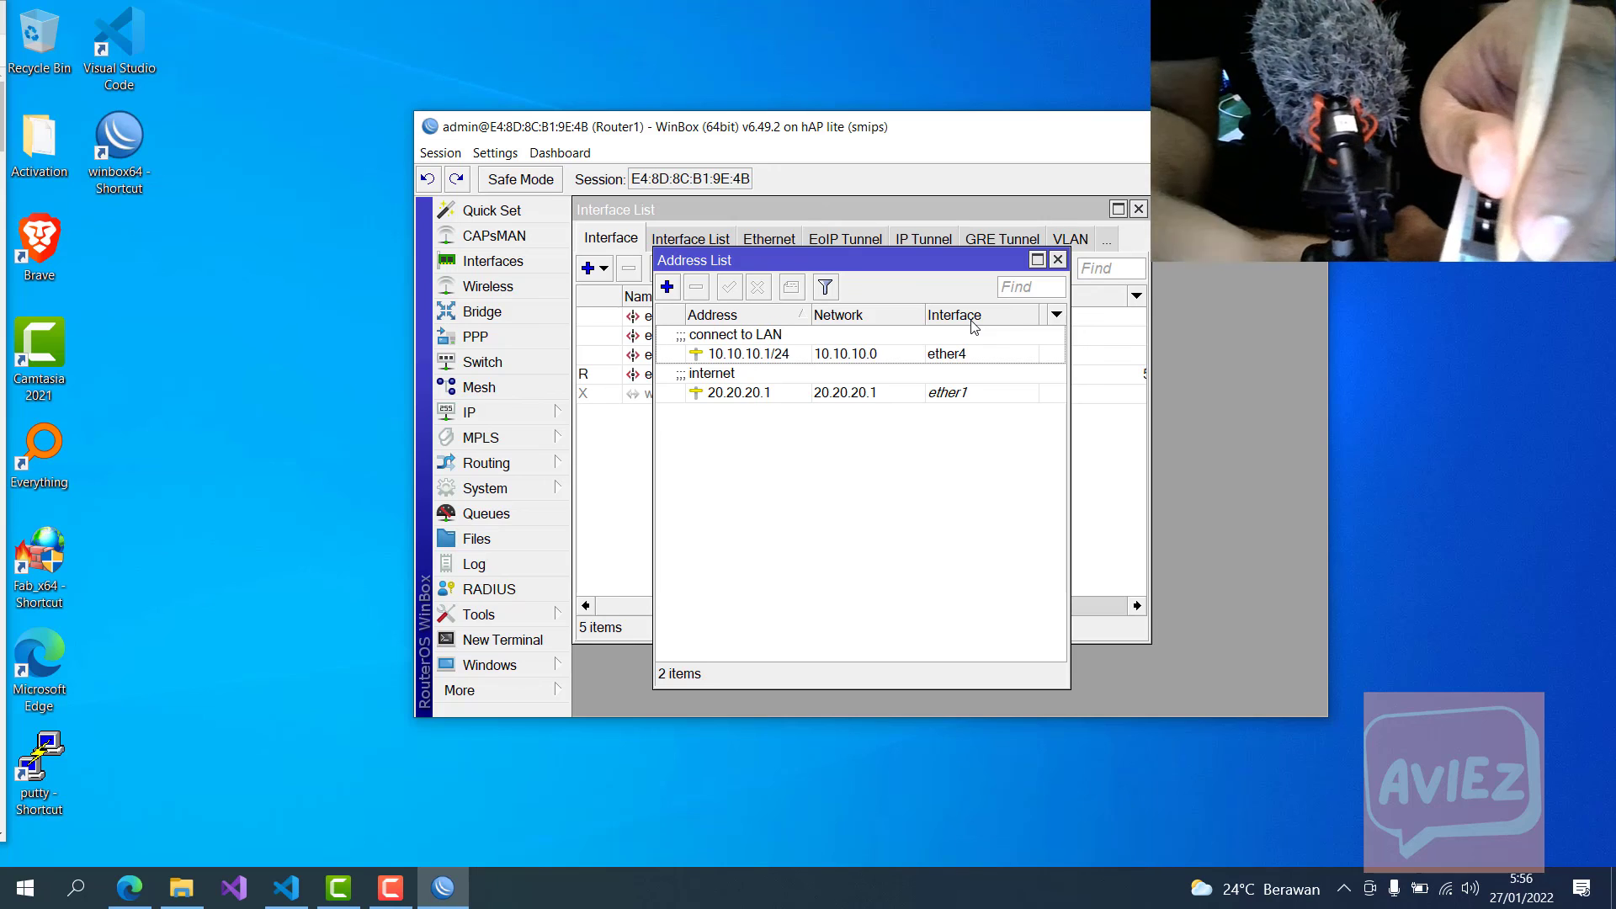
pyautogui.click(973, 325)
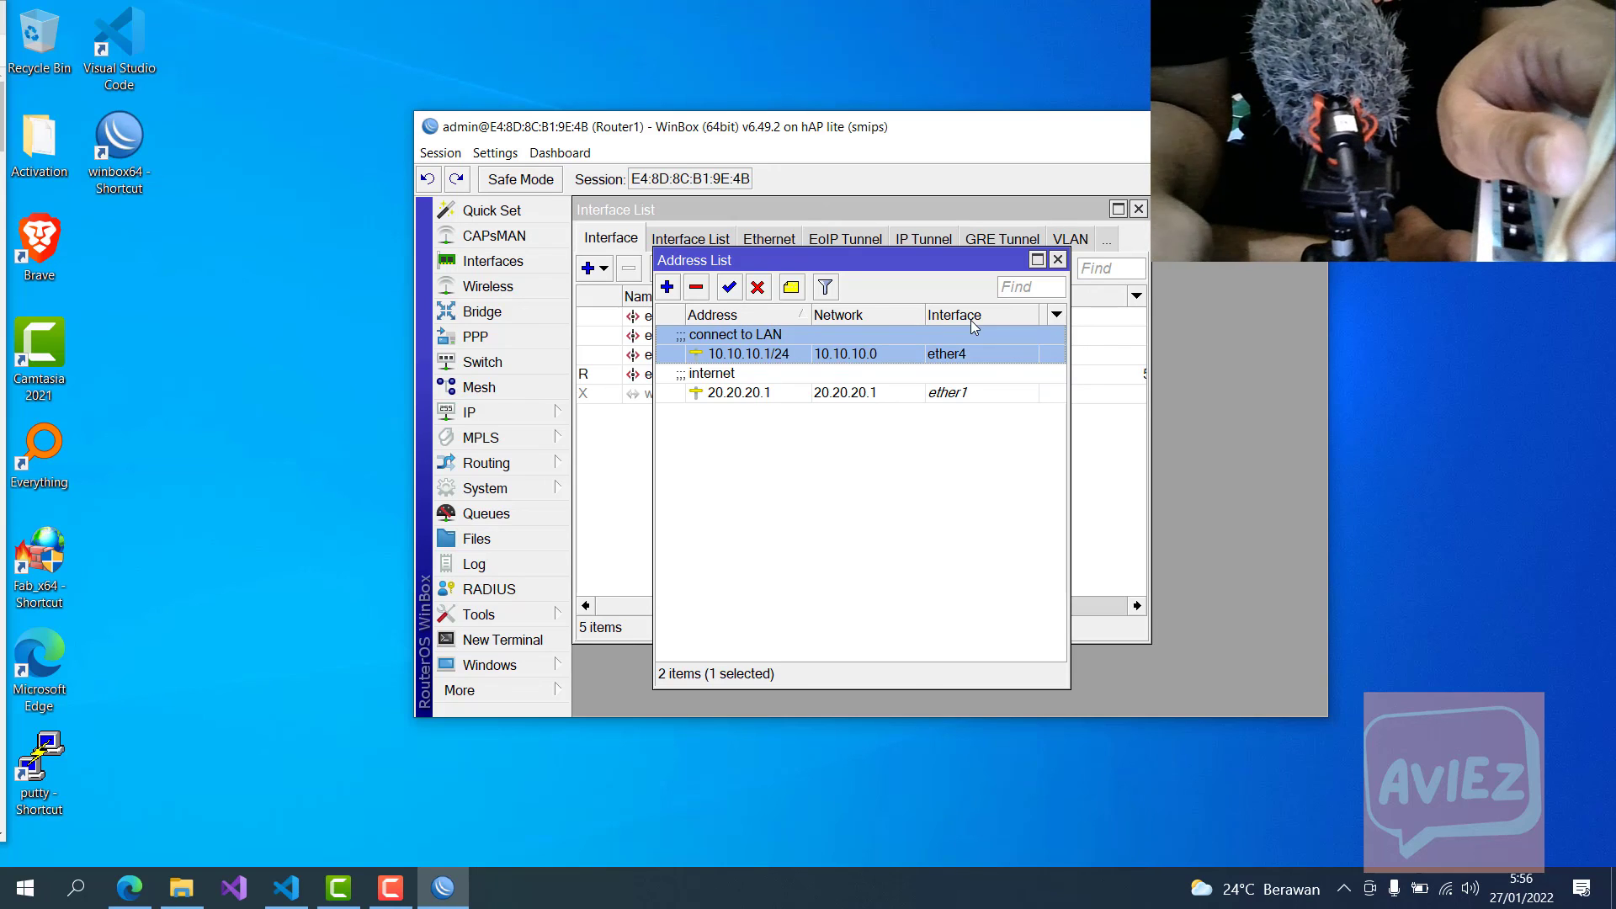